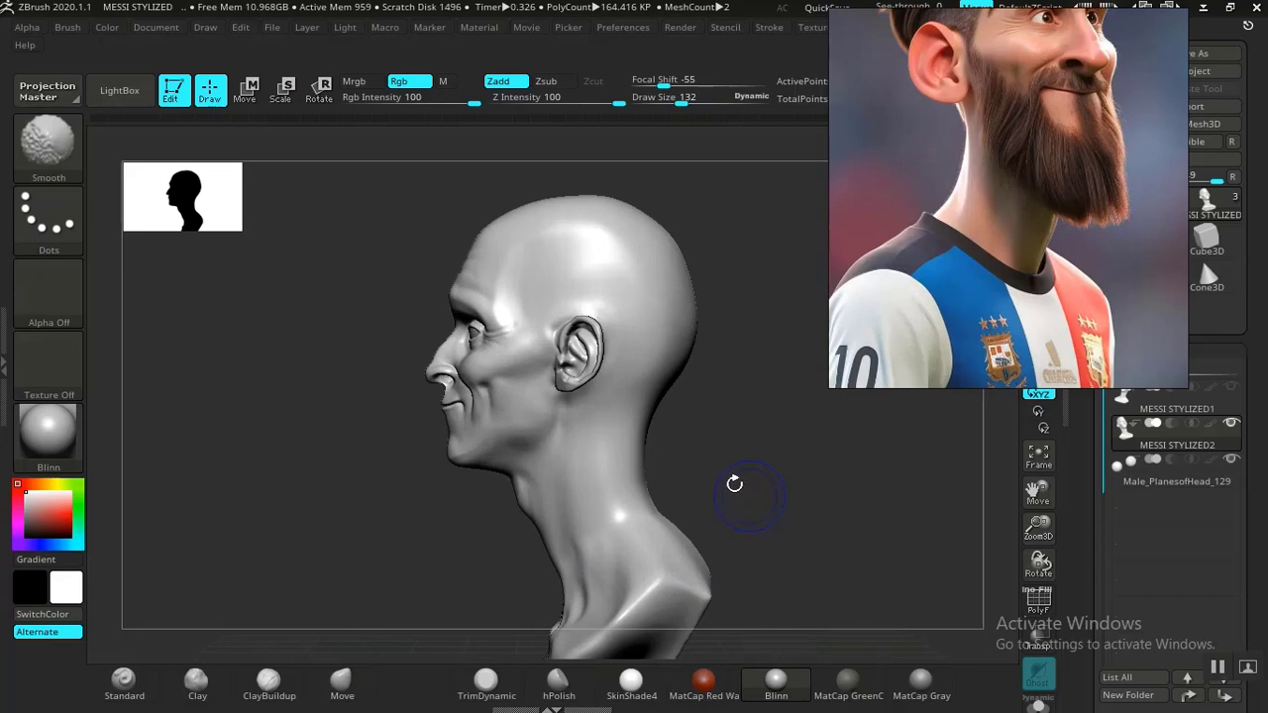
Switch the head to a lower subdivision level and turn off the Move brush's alpha.
{"action": "key", "text": "ctrl+d"}
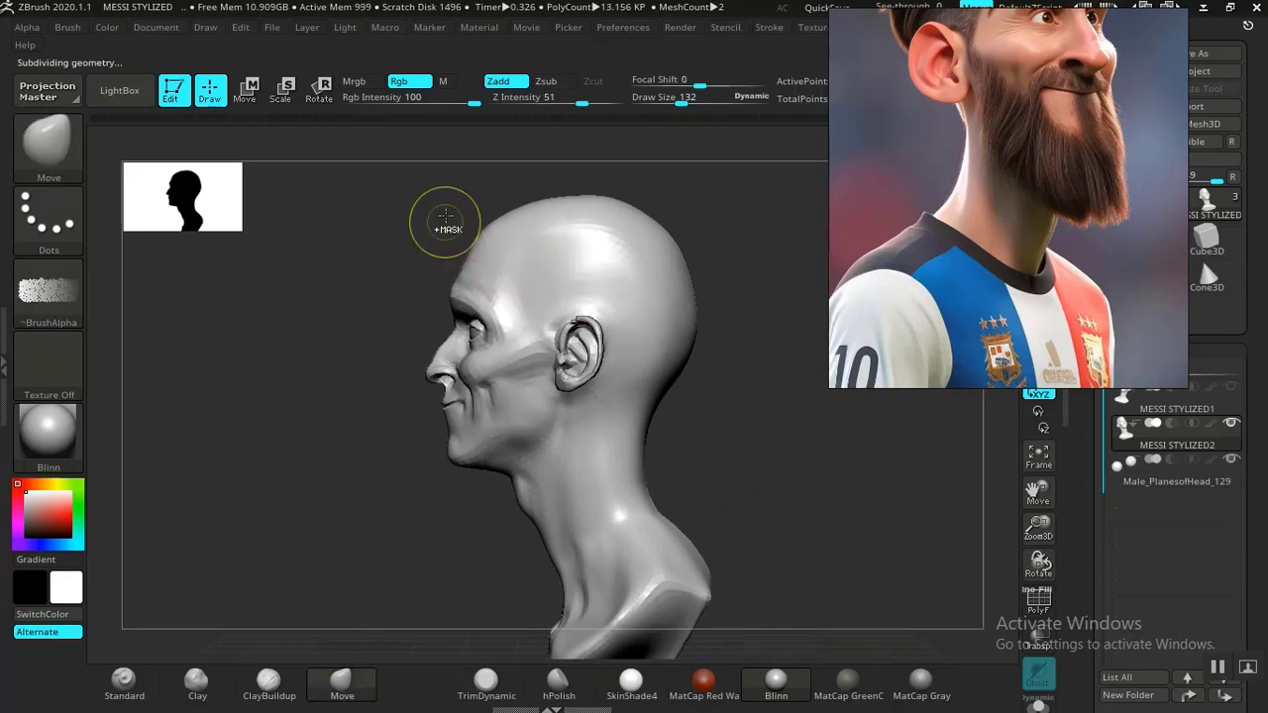
{"action": "left_click_drag", "start_coordinate": [448, 175], "coordinate": [418, 339], "text": "ctrl"}
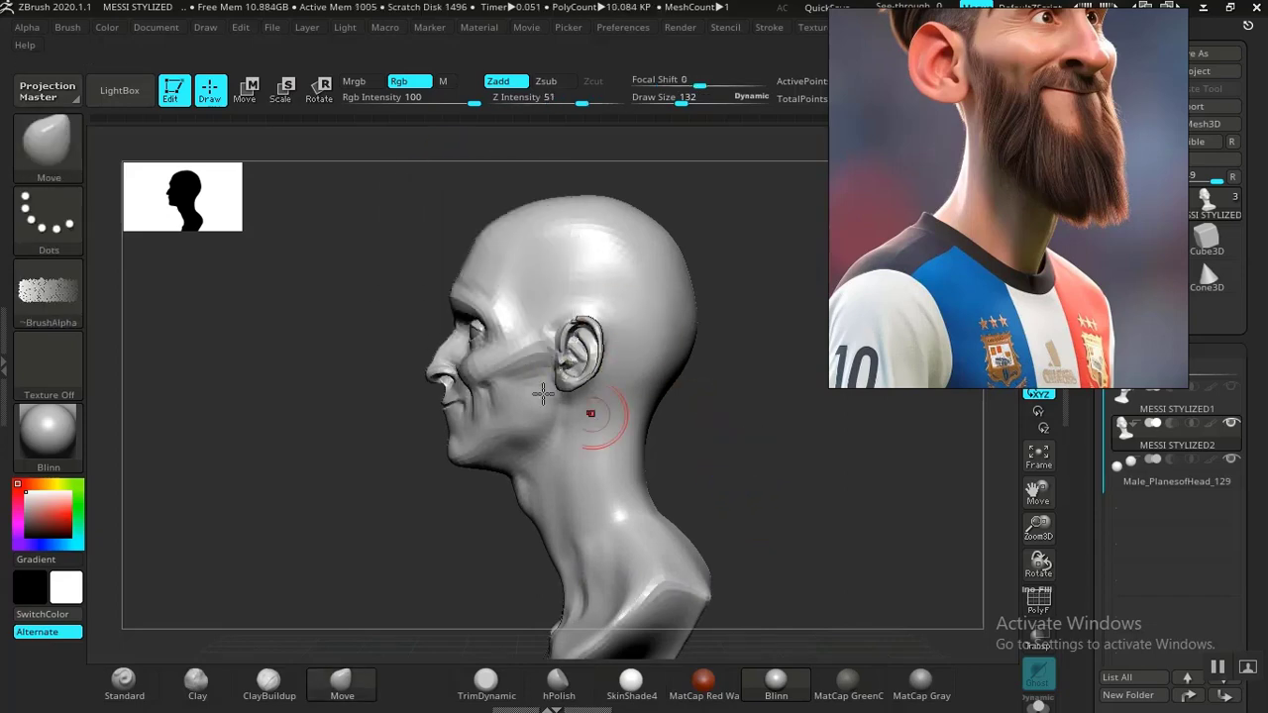
{"action": "left_click", "coordinate": [50, 146], "text": "ctrl"}
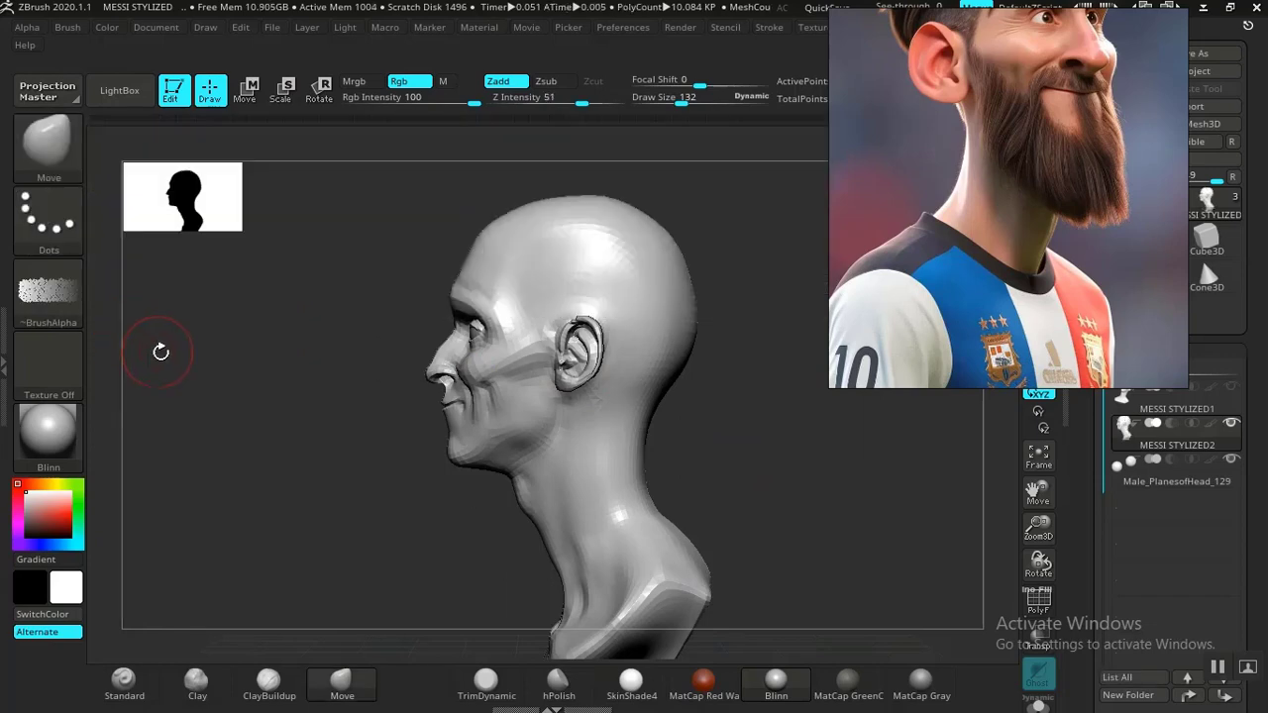
{"action": "left_click", "coordinate": [58, 312]}
{"action": "left_click", "coordinate": [139, 317]}
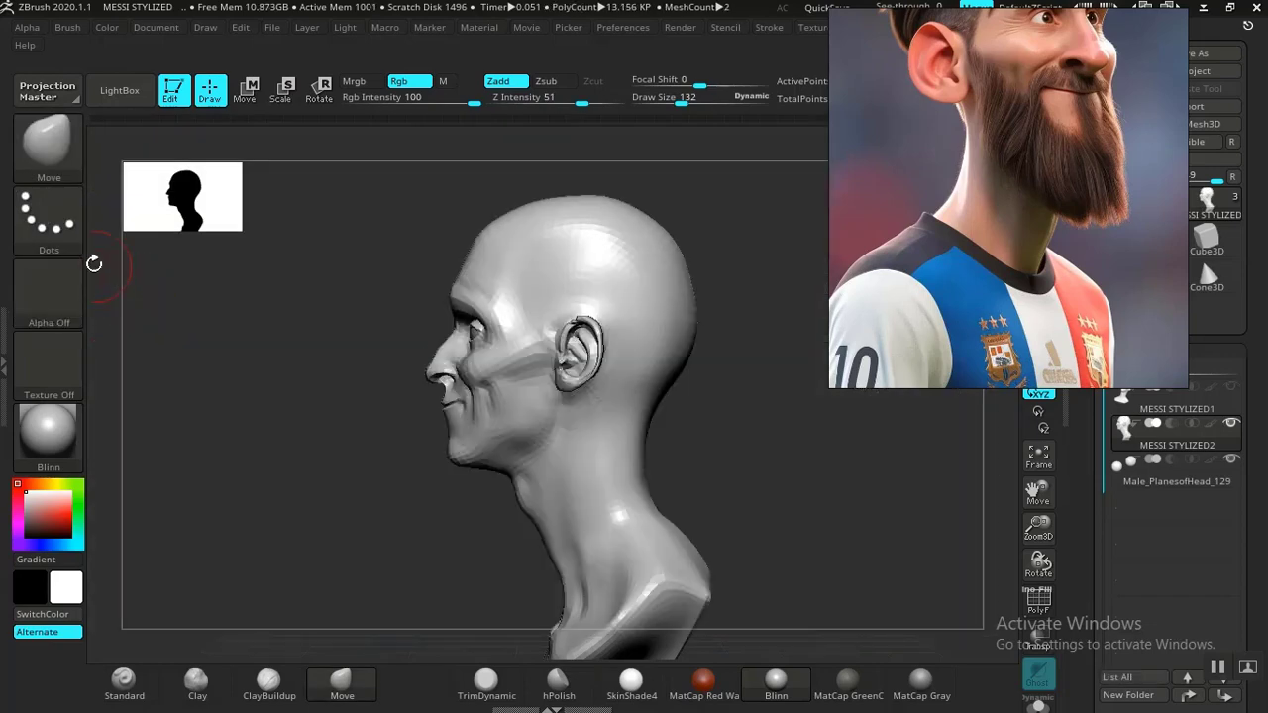
{"action": "left_click", "coordinate": [81, 170]}
{"action": "left_click", "coordinate": [445, 185]}
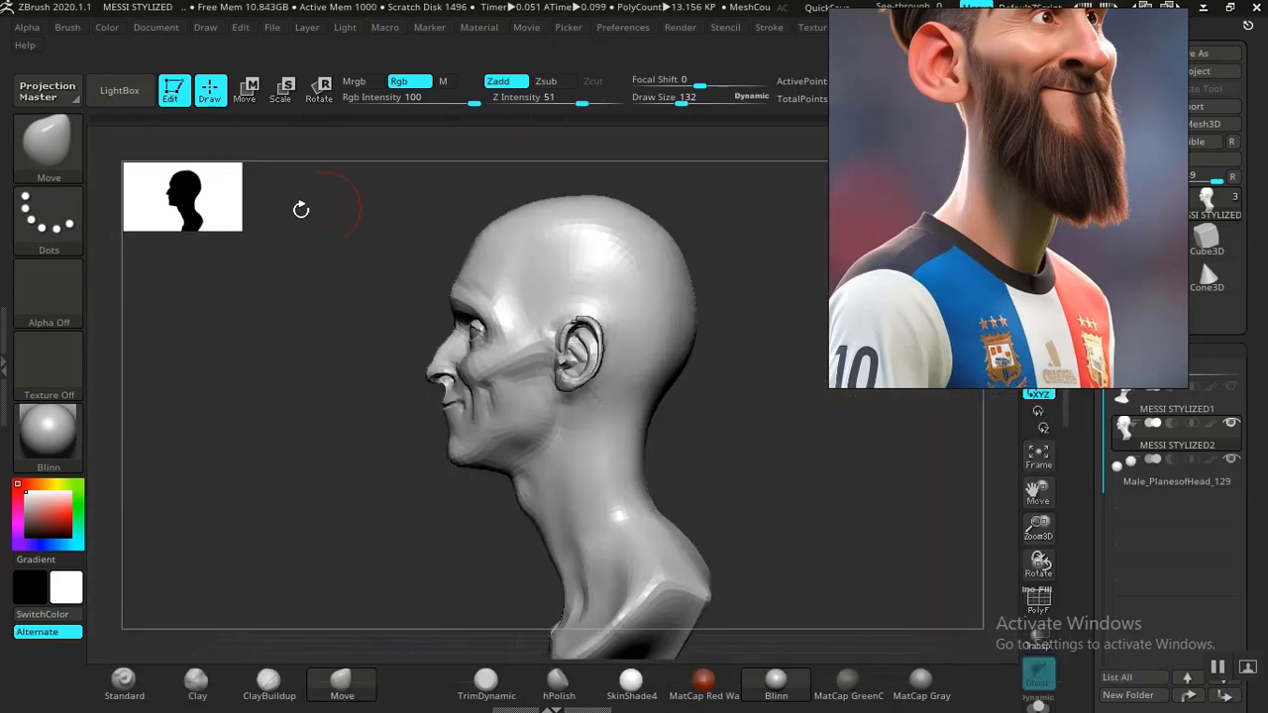
{"action": "left_click", "coordinate": [61, 165], "text": "ctrl"}
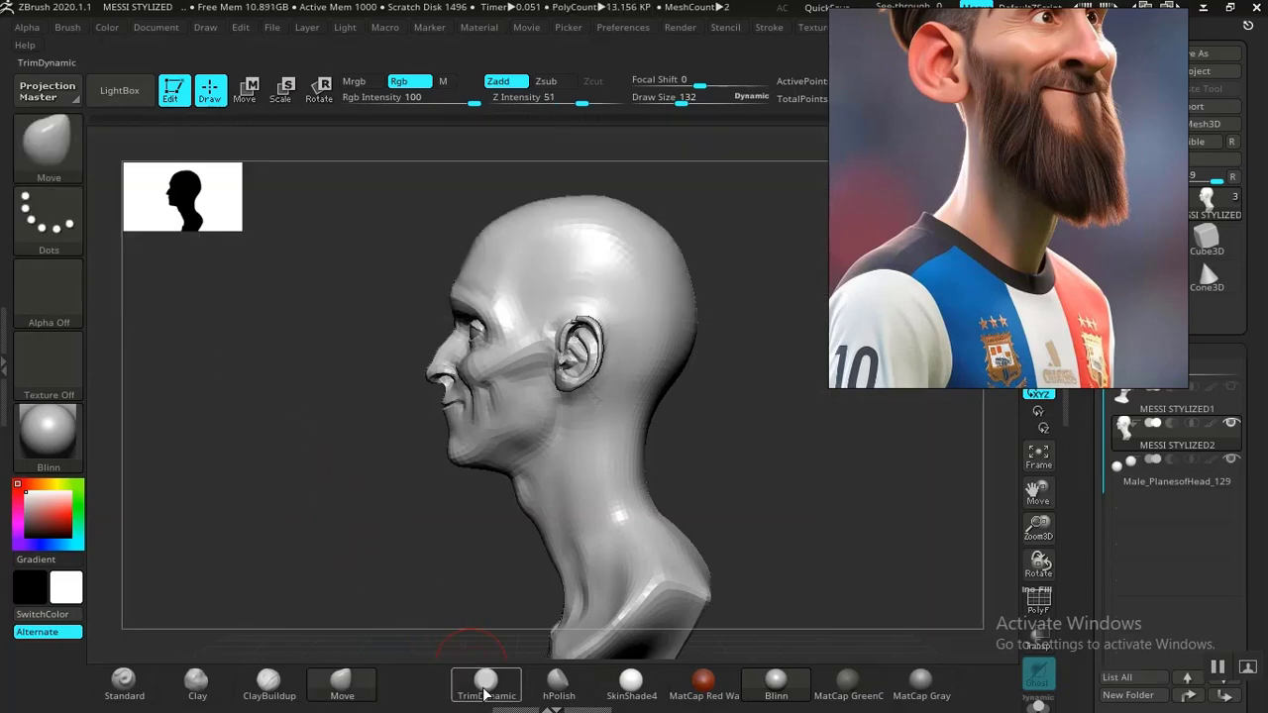
Replace TrimDynamic with DamStandard and Move with Move Topological among the quick-access brushes.
{"action": "left_click", "coordinate": [484, 683]}
{"action": "key", "text": "b"}
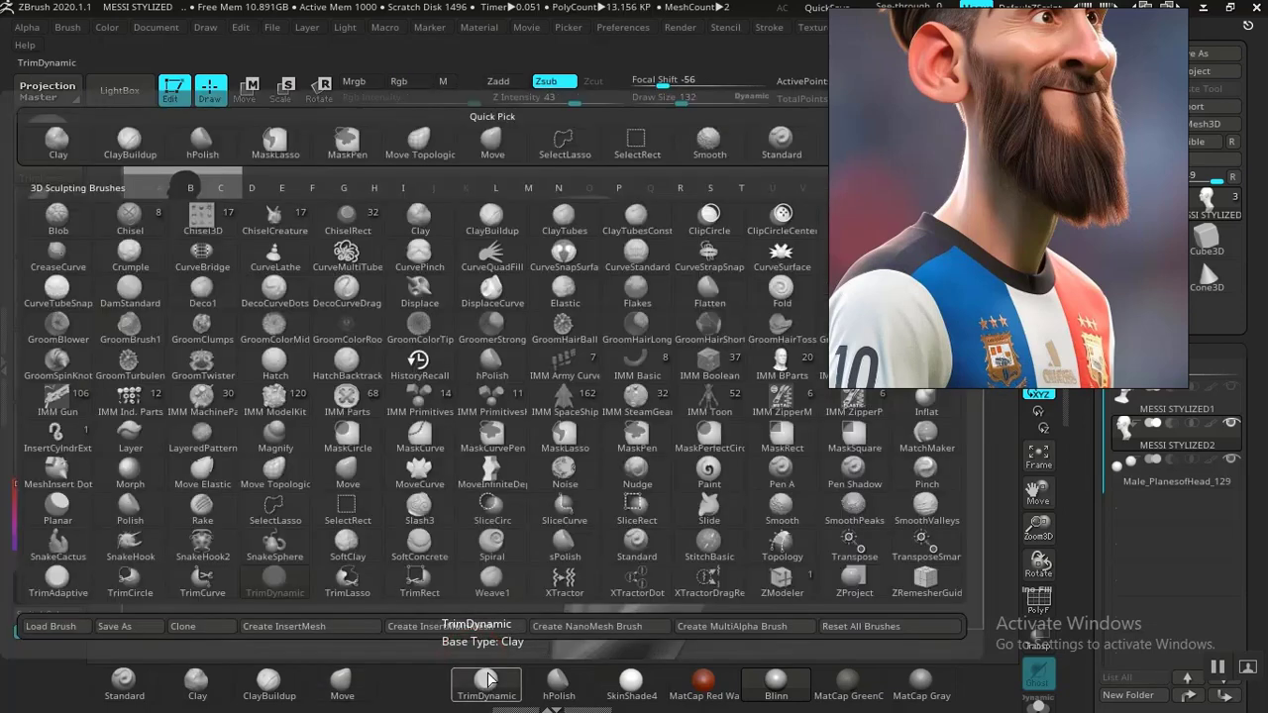
{"action": "left_click", "coordinate": [132, 295]}
{"action": "left_click", "coordinate": [340, 683]}
{"action": "key", "text": "b"}
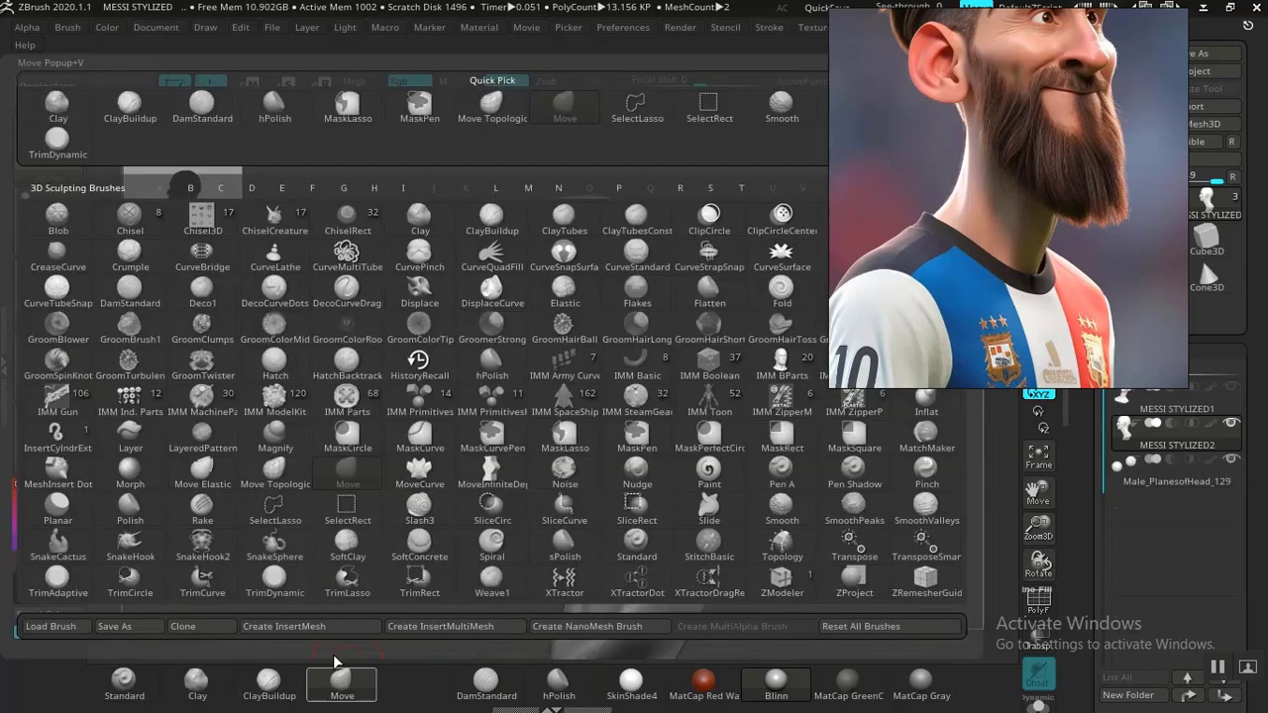
{"action": "left_click", "coordinate": [295, 468]}
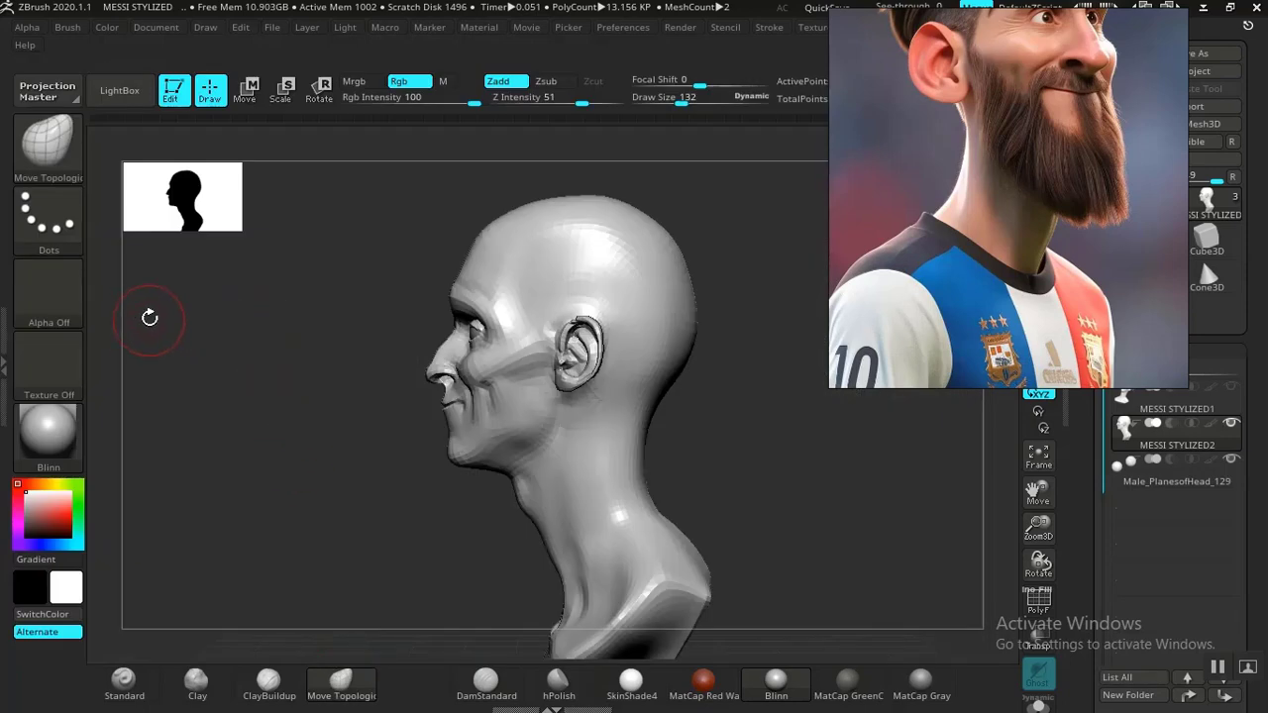
Set MaskLasso as the masking brush.
{"action": "key", "text": "ctrl"}
{"action": "key", "text": "ctrl+b"}
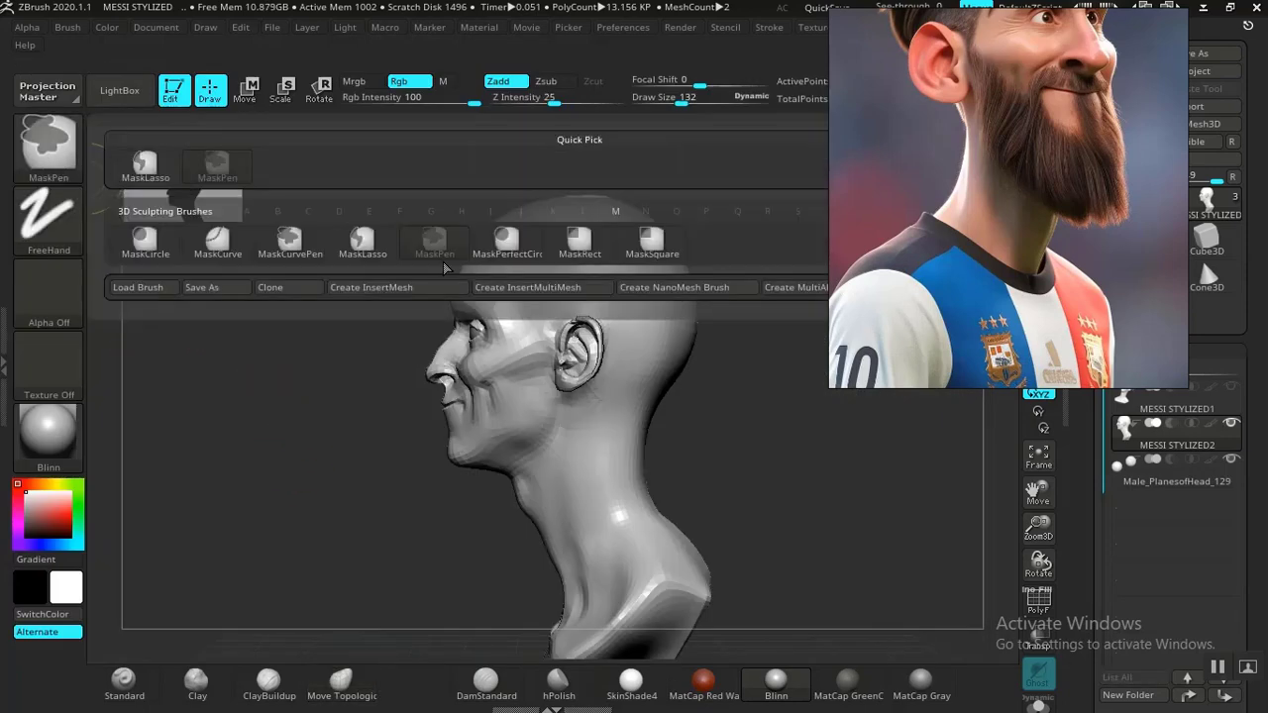
{"action": "left_click", "coordinate": [362, 243]}
{"action": "mouse_move", "coordinate": [521, 166]}
{"action": "left_mouse_down", "text": "ctrl"}
{"action": "mouse_move", "coordinate": [340, 390]}
{"action": "mouse_move", "coordinate": [452, 505]}
{"action": "mouse_move", "coordinate": [503, 510]}
{"action": "mouse_move", "coordinate": [639, 439]}
{"action": "mouse_move", "coordinate": [622, 186]}
{"action": "mouse_move", "coordinate": [606, 182]}
{"action": "left_mouse_up", "text": "ctrl"}
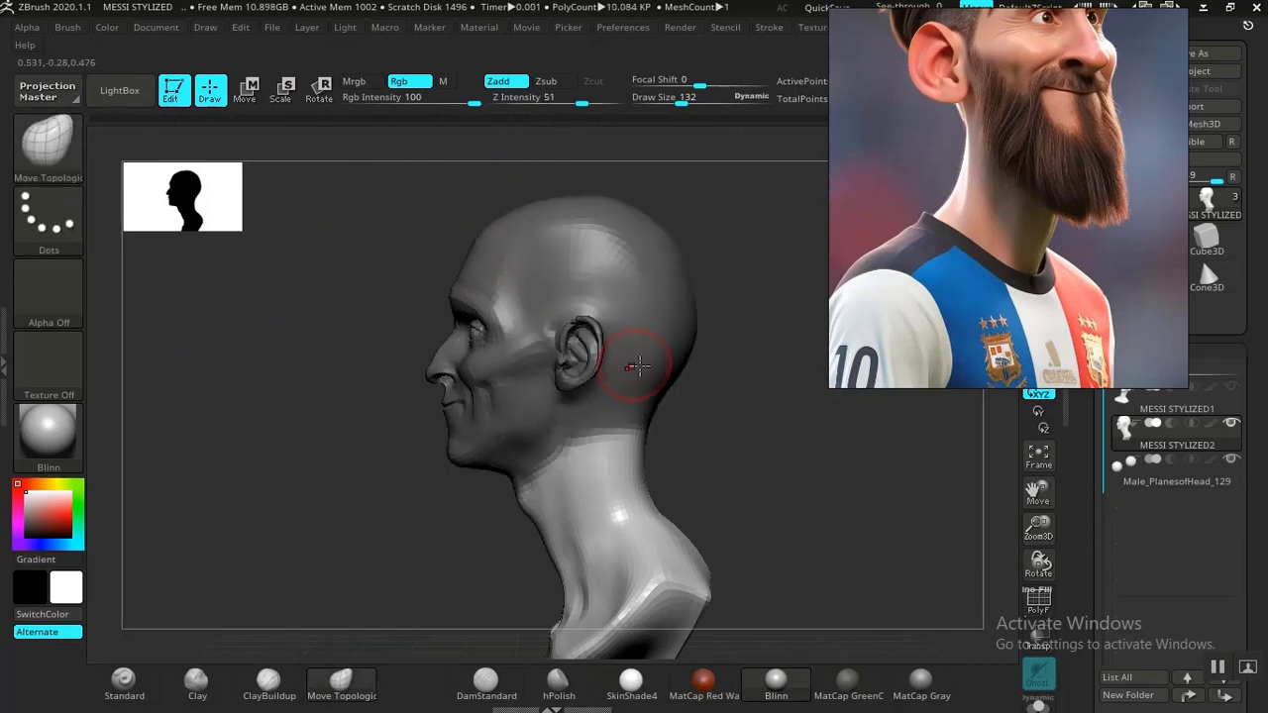
{"action": "mouse_move", "coordinate": [708, 400]}
{"action": "left_mouse_down"}
{"action": "mouse_move", "coordinate": [784, 418]}
{"action": "mouse_move", "coordinate": [748, 444]}
{"action": "mouse_move", "coordinate": [779, 526]}
{"action": "mouse_move", "coordinate": [644, 488]}
{"action": "left_mouse_up"}
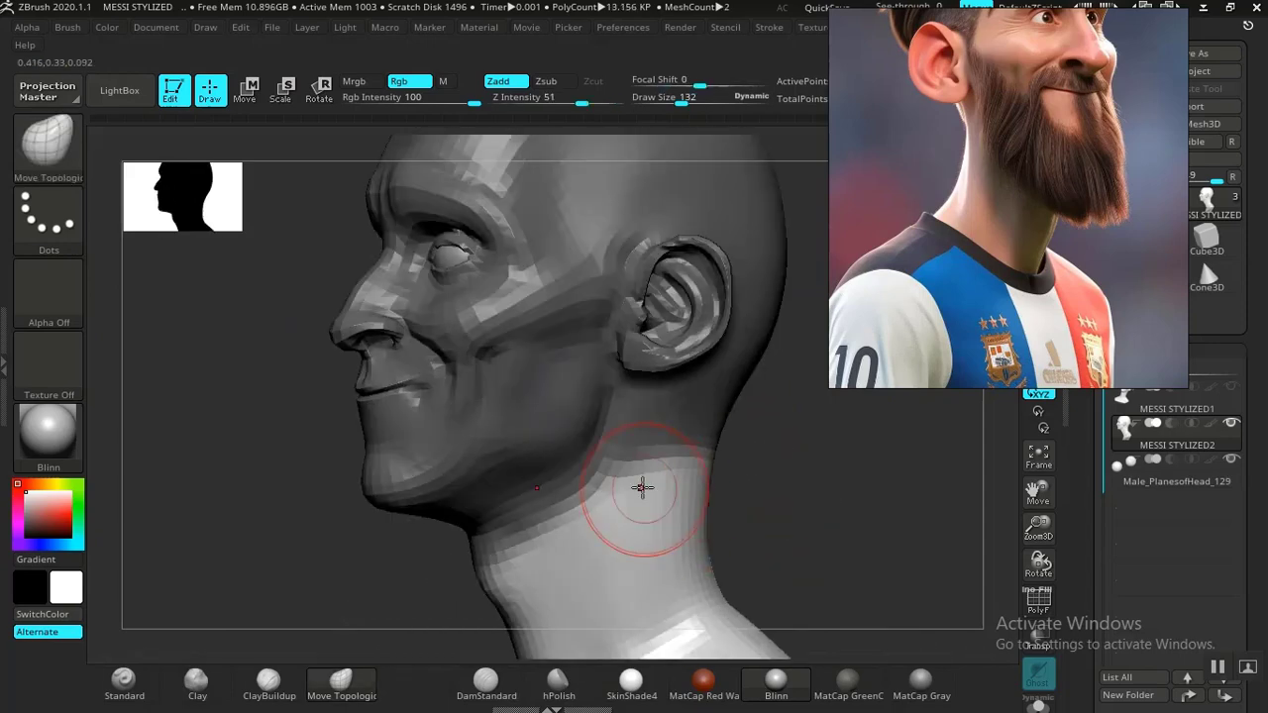
{"action": "mouse_move", "coordinate": [778, 478]}
{"action": "left_mouse_down", "text": "ctrl"}
{"action": "mouse_move", "coordinate": [799, 502]}
{"action": "mouse_move", "coordinate": [735, 436]}
{"action": "left_mouse_up", "text": "ctrl"}
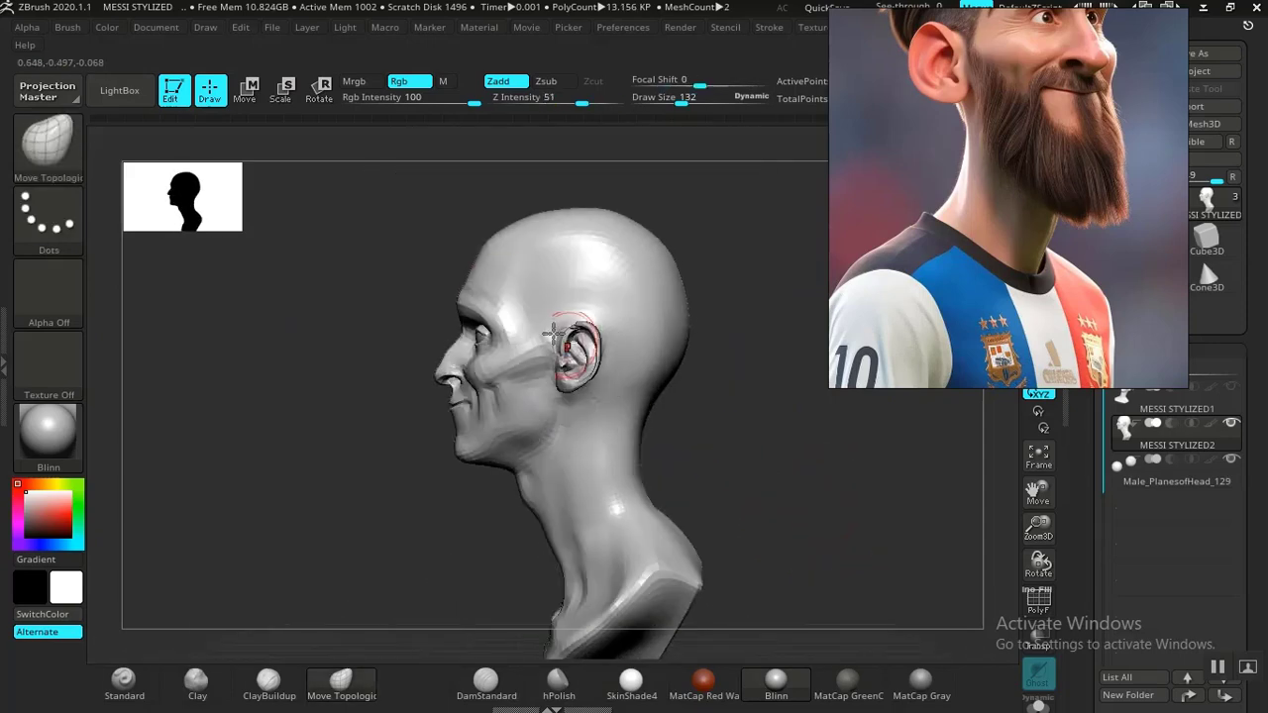
Mask the whole head down to the jawline and nape, and blur the mask's edge.
{"action": "mouse_move", "coordinate": [490, 171]}
{"action": "left_mouse_down", "text": "ctrl"}
{"action": "mouse_move", "coordinate": [382, 300]}
{"action": "mouse_move", "coordinate": [400, 447]}
{"action": "mouse_move", "coordinate": [469, 475]}
{"action": "mouse_move", "coordinate": [609, 416]}
{"action": "mouse_move", "coordinate": [600, 133]}
{"action": "mouse_move", "coordinate": [684, 397]}
{"action": "left_mouse_up", "text": "ctrl"}
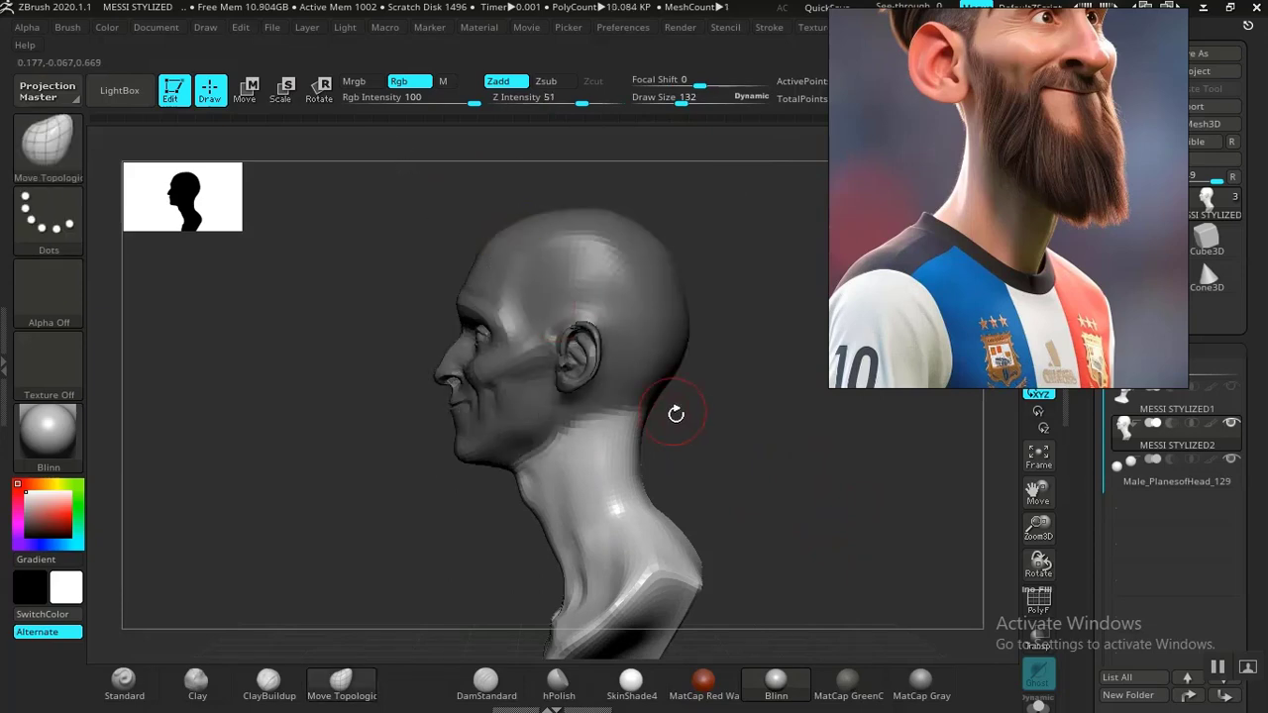
{"action": "left_click", "coordinate": [627, 381], "text": "ctrl"}
{"action": "left_click", "coordinate": [629, 381], "text": "ctrl"}
Center the transform gizmo on the unmasked mesh, then reset its orientation and raise it to the upper neck below the ear.
{"action": "mouse_move", "coordinate": [760, 451]}
{"action": "left_mouse_down"}
{"action": "mouse_move", "coordinate": [779, 455]}
{"action": "mouse_move", "coordinate": [738, 452]}
{"action": "left_mouse_up"}
{"action": "key", "text": "w"}
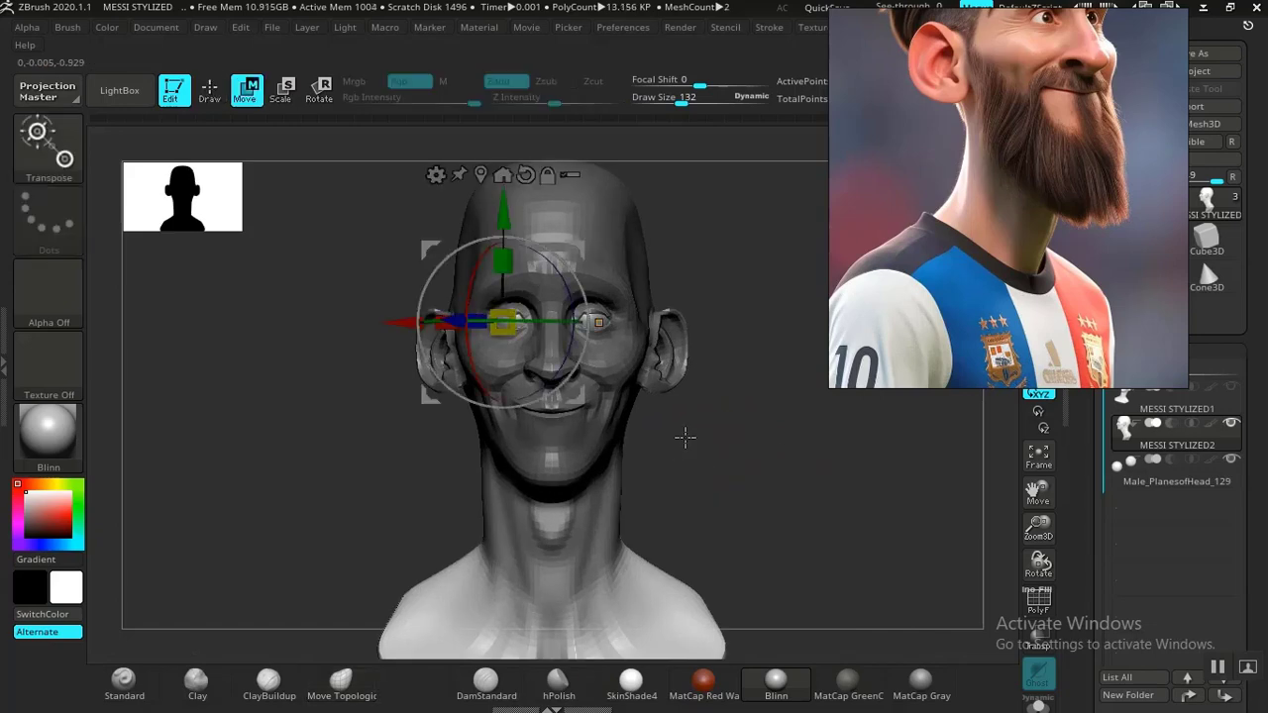
{"action": "left_click", "coordinate": [599, 322]}
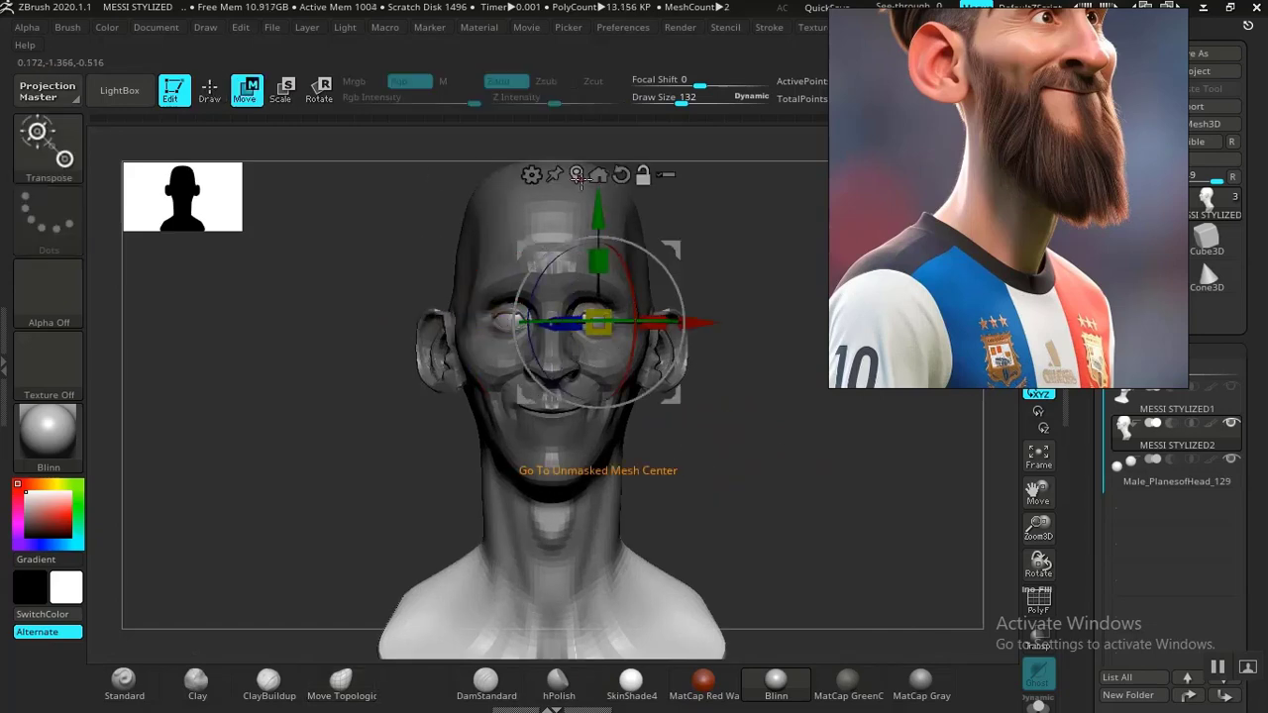
{"action": "left_click", "coordinate": [578, 174]}
{"action": "left_click_drag", "start_coordinate": [626, 443], "coordinate": [784, 445], "text": "shift"}
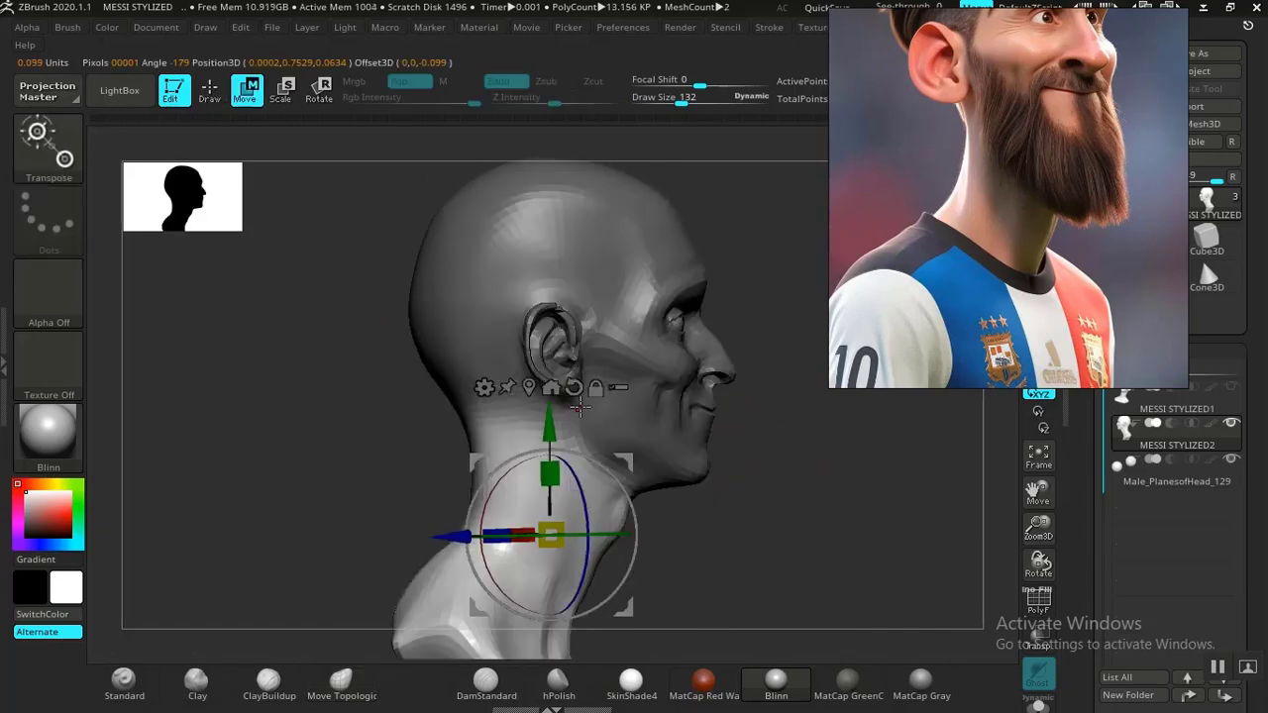
{"action": "left_click", "coordinate": [573, 387]}
{"action": "left_click_drag", "start_coordinate": [553, 428], "coordinate": [555, 307], "text": "alt"}
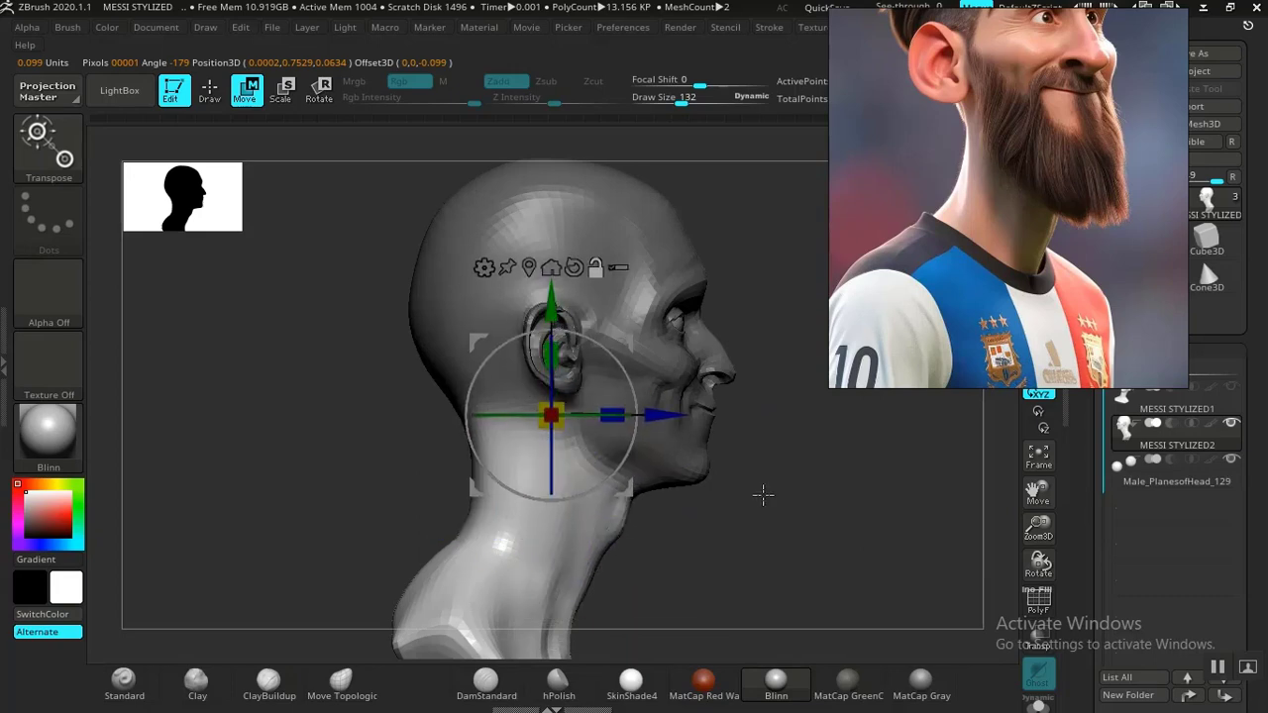
Scale the unmasked neck and bust down uniformly so the shoulders are narrower relative to the head.
{"action": "left_click_drag", "start_coordinate": [763, 495], "coordinate": [772, 550], "text": "alt"}
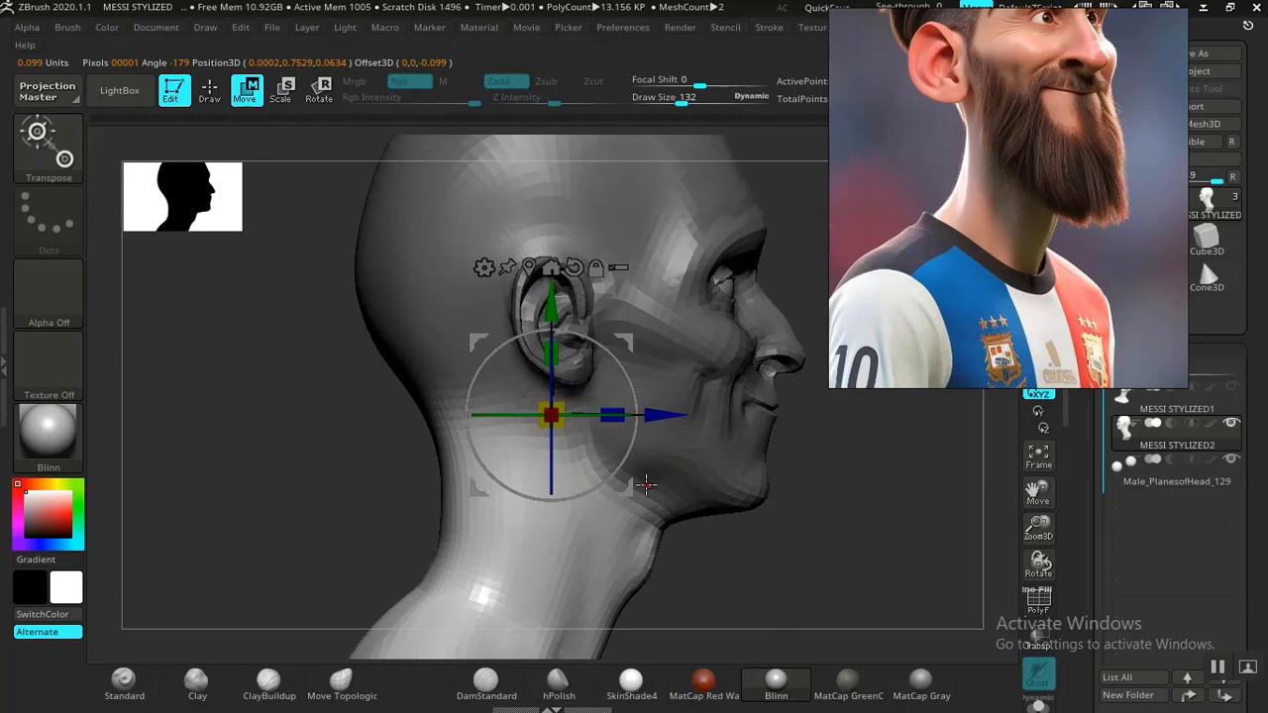
{"action": "left_click_drag", "start_coordinate": [802, 543], "coordinate": [719, 408], "text": "shift"}
{"action": "left_click_drag", "start_coordinate": [628, 484], "coordinate": [624, 422], "text": "alt"}
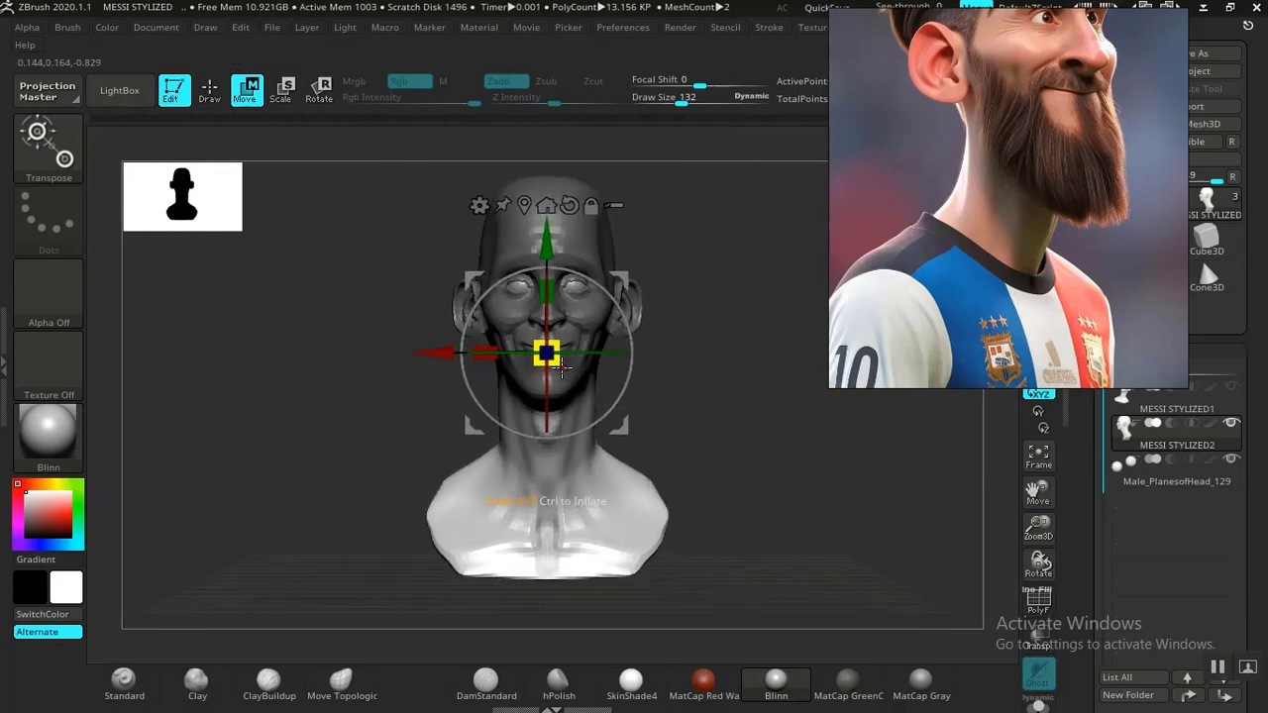
{"action": "left_click_drag", "start_coordinate": [563, 367], "coordinate": [539, 359]}
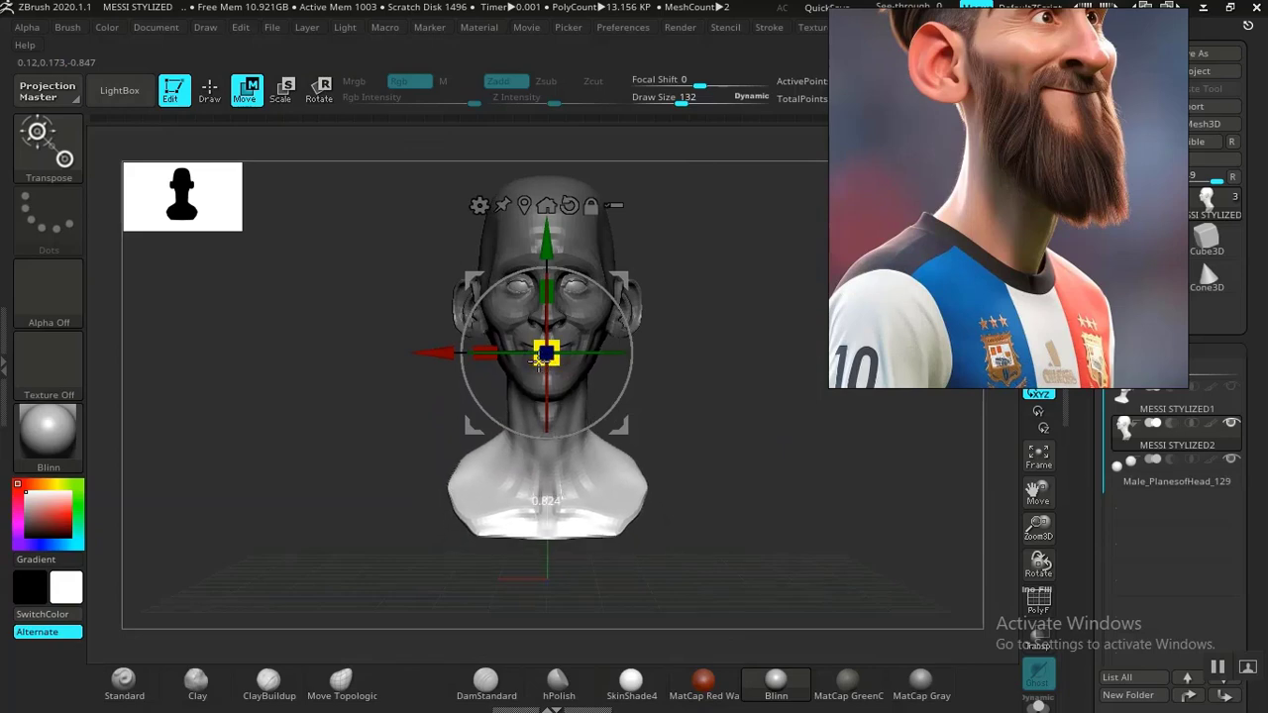
{"action": "left_click_drag", "start_coordinate": [634, 399], "coordinate": [807, 426]}
{"action": "left_click_drag", "start_coordinate": [736, 398], "coordinate": [642, 497], "text": "alt"}
{"action": "left_click_drag", "start_coordinate": [740, 486], "coordinate": [707, 493], "text": "alt"}
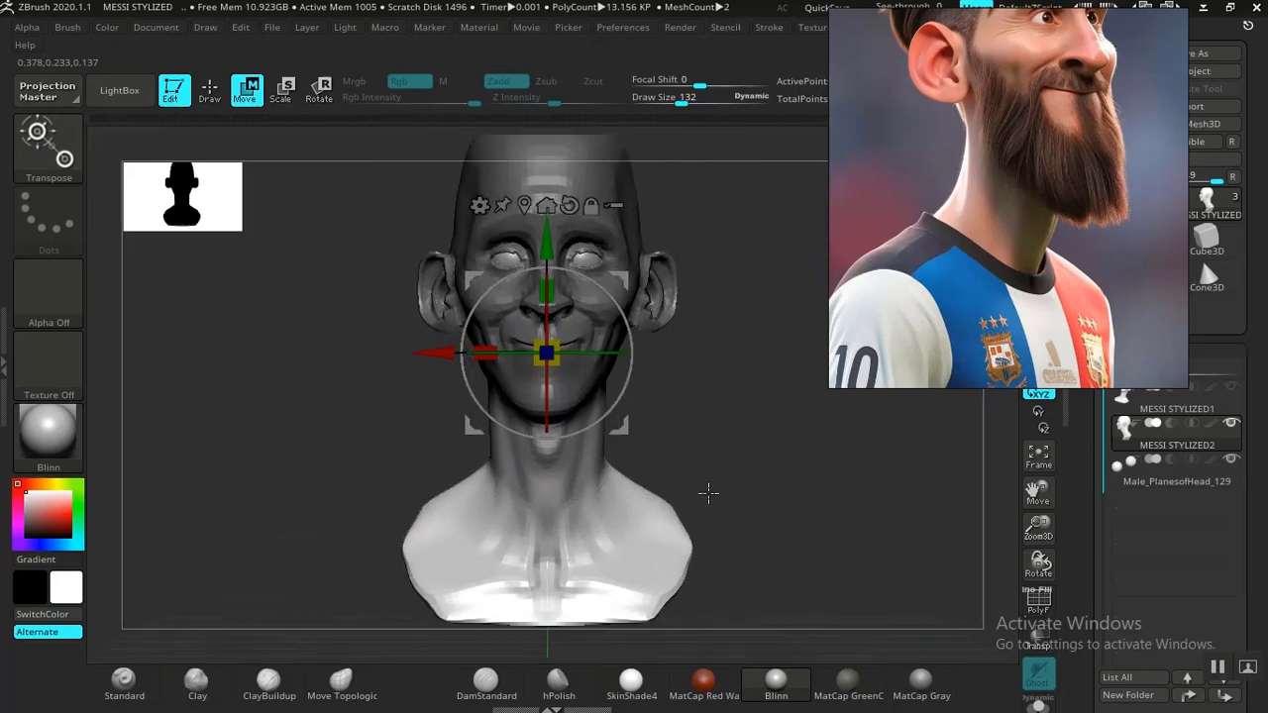
Stretch the unmasked neck and bust vertically to lengthen the neck, then clear the mask and return to sculpting with Move Topological.
{"action": "left_click_drag", "start_coordinate": [562, 277], "coordinate": [631, 334]}
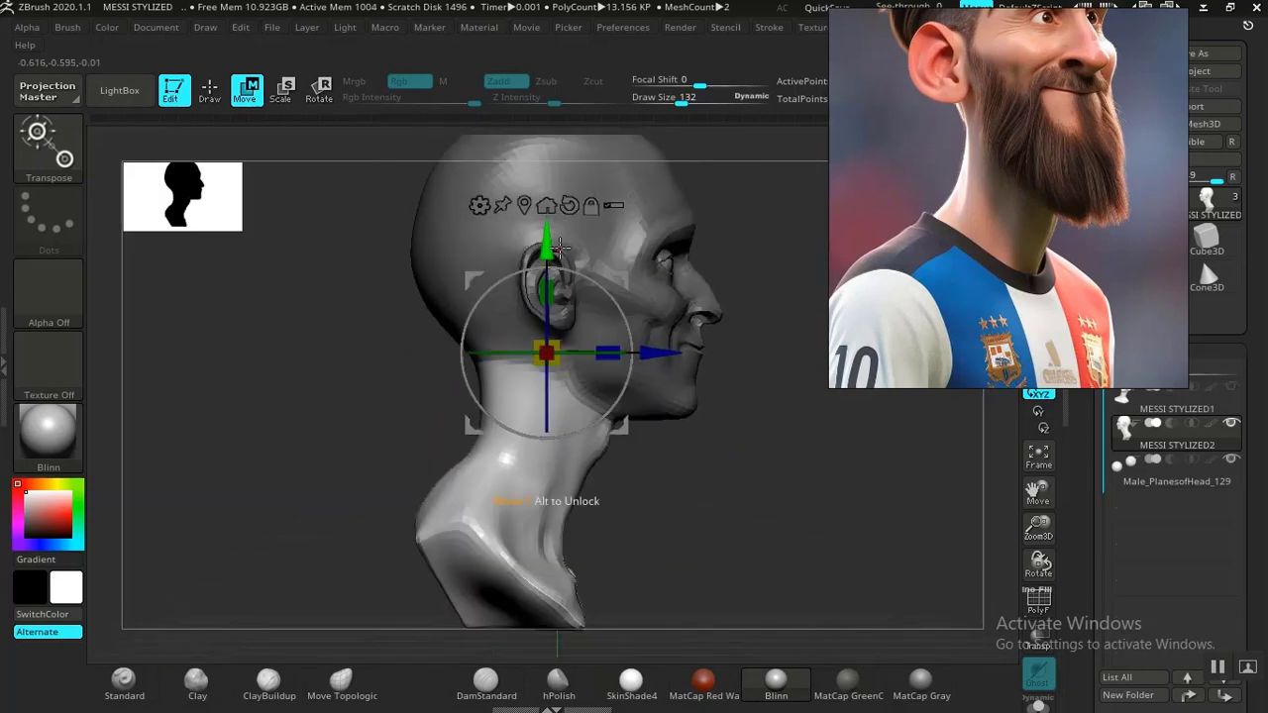
{"action": "left_click_drag", "start_coordinate": [543, 248], "coordinate": [535, 261]}
{"action": "key", "text": "ctrl+z"}
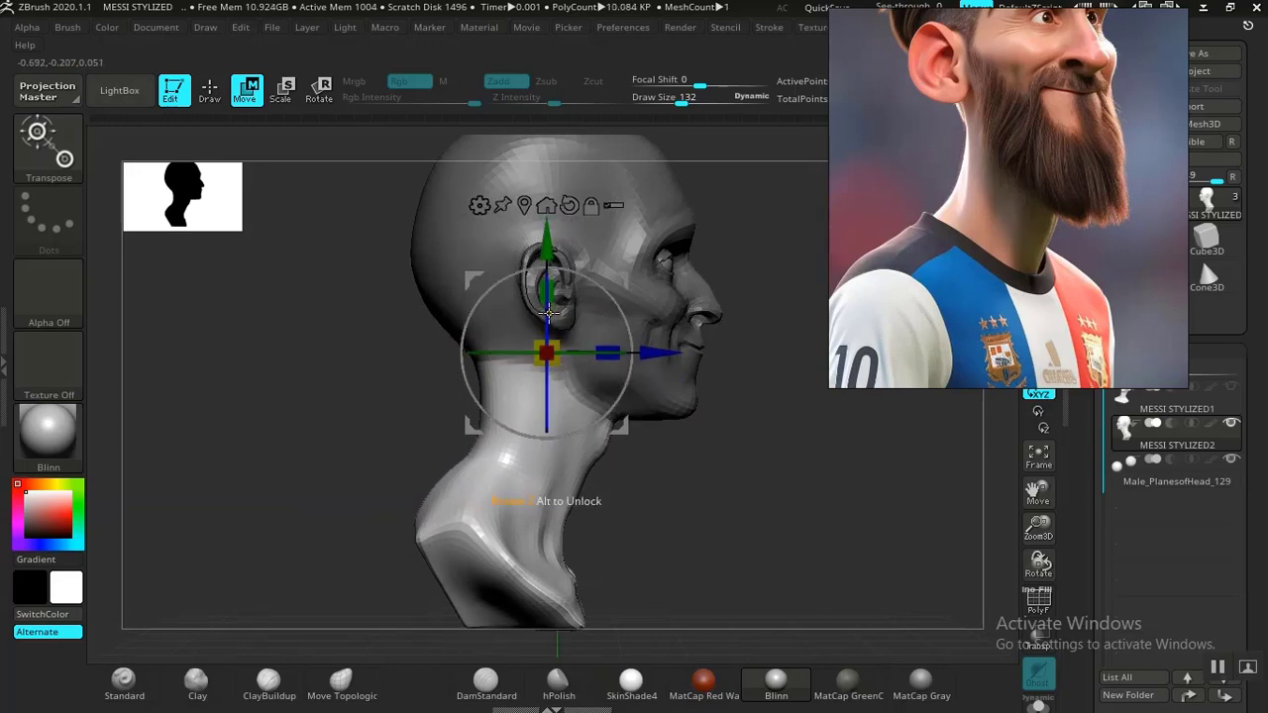
{"action": "left_click_drag", "start_coordinate": [546, 290], "coordinate": [553, 258]}
{"action": "left_click_drag", "start_coordinate": [767, 466], "coordinate": [748, 519]}
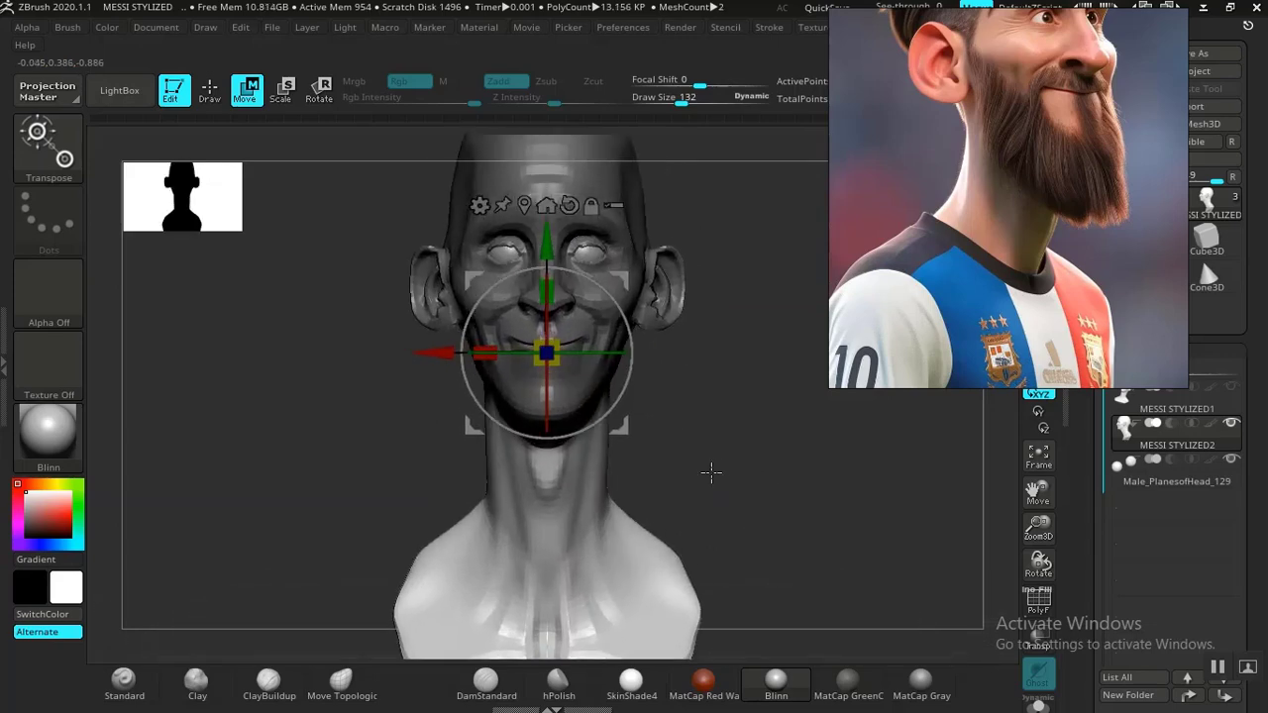
{"action": "left_click_drag", "start_coordinate": [710, 473], "coordinate": [764, 438]}
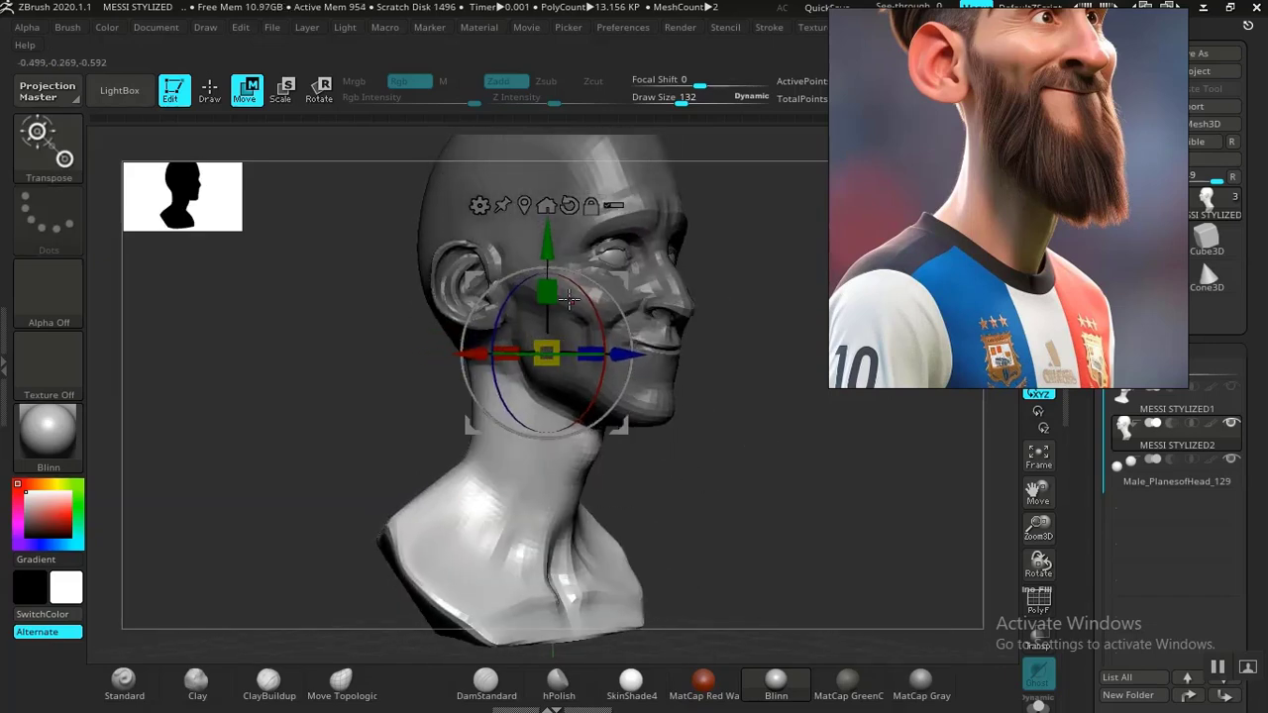
{"action": "left_click_drag", "start_coordinate": [551, 291], "coordinate": [552, 293]}
{"action": "key", "text": "q"}
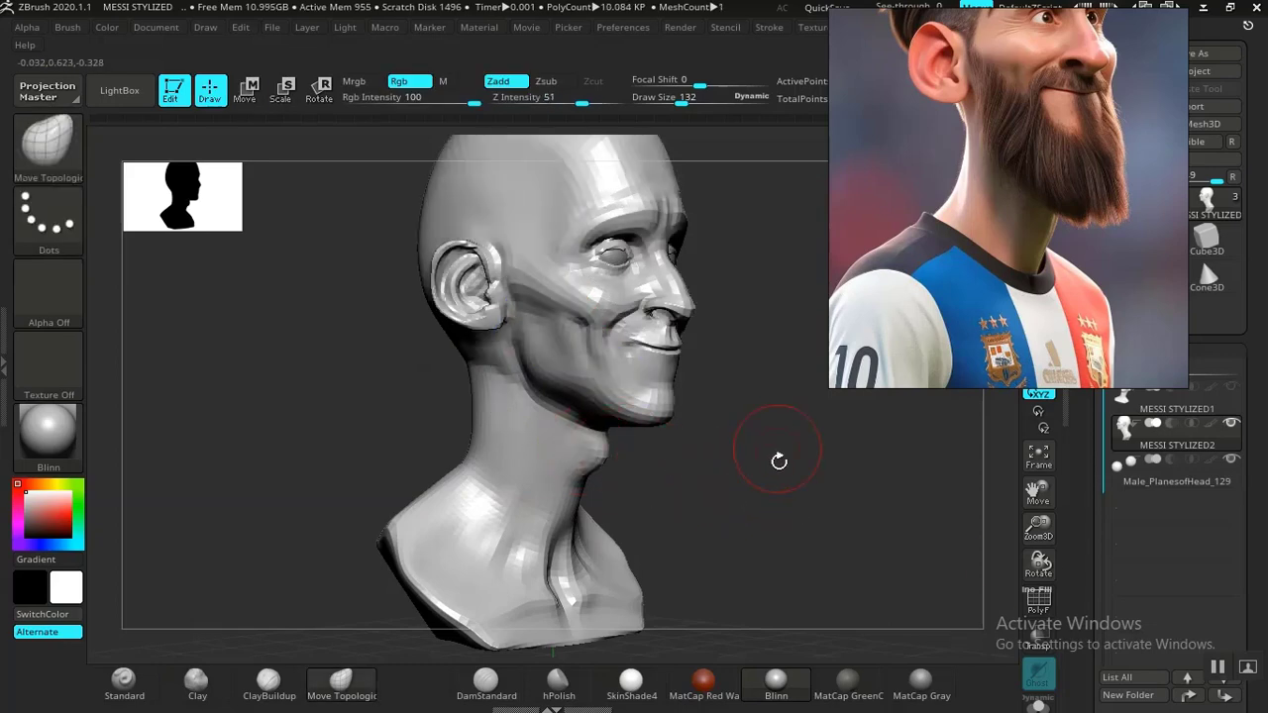
{"action": "left_click_drag", "start_coordinate": [775, 493], "coordinate": [714, 515]}
{"action": "left_click_drag", "start_coordinate": [463, 346], "coordinate": [369, 339], "text": "shift"}
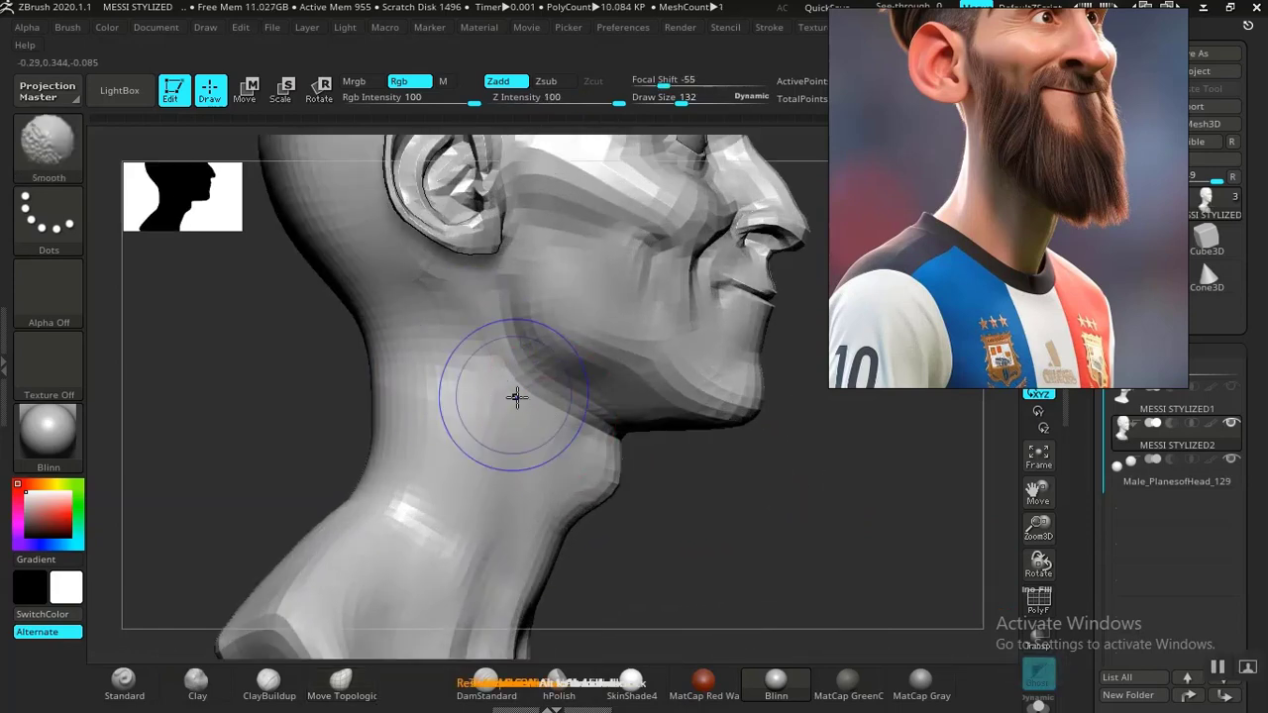
{"action": "key", "text": "ctrl+z"}
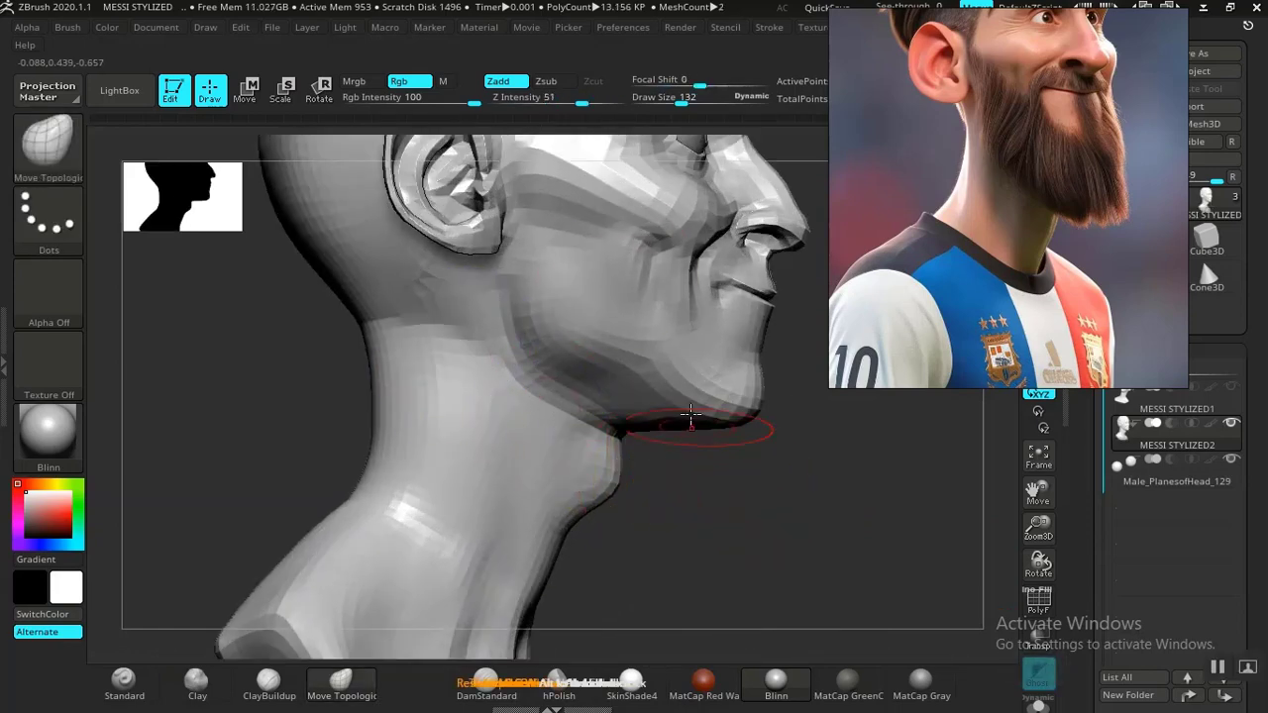
Set the Smooth brush's Z Intensity to 9 and lightly smooth the seam across the back and side of the upper neck.
{"action": "left_click_drag", "start_coordinate": [739, 488], "coordinate": [705, 490]}
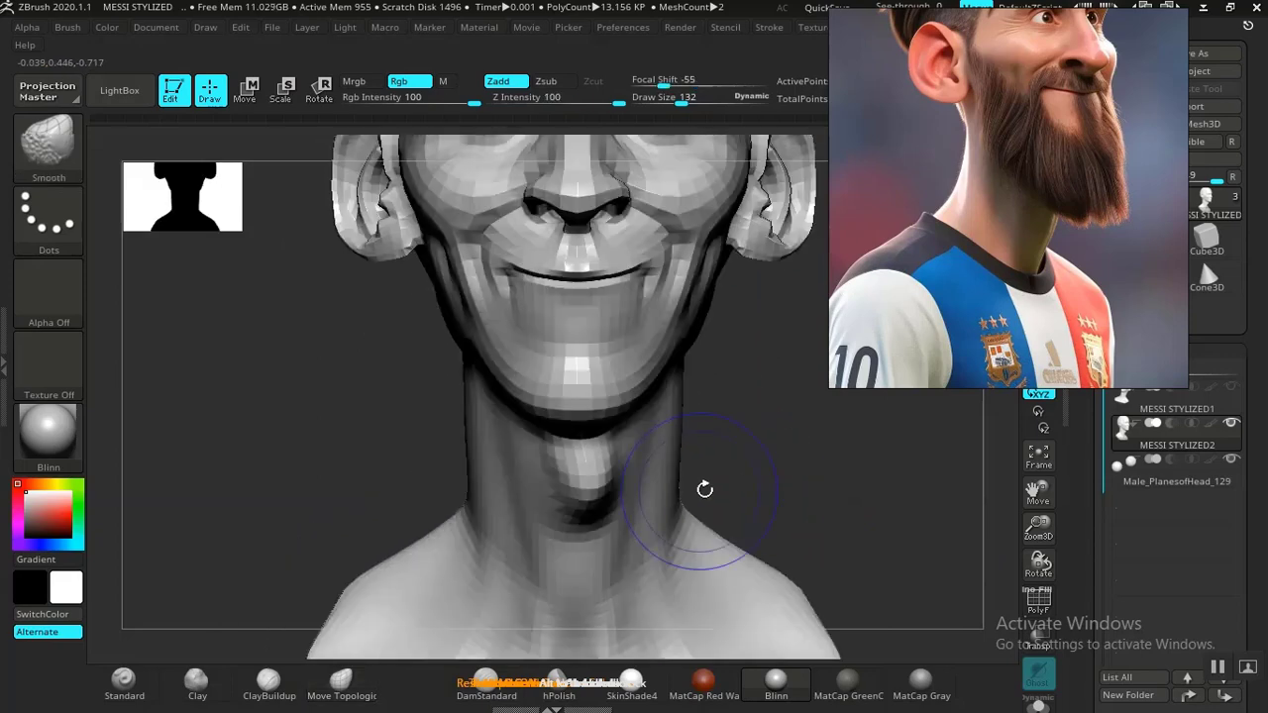
{"action": "left_click_drag", "start_coordinate": [802, 479], "coordinate": [763, 441], "text": "alt"}
{"action": "mouse_move", "coordinate": [763, 441]}
{"action": "left_mouse_down"}
{"action": "mouse_move", "coordinate": [581, 363]}
{"action": "mouse_move", "coordinate": [702, 393]}
{"action": "mouse_move", "coordinate": [668, 402]}
{"action": "mouse_move", "coordinate": [695, 481]}
{"action": "left_mouse_up"}
{"action": "left_click", "coordinate": [546, 100], "text": "shift"}
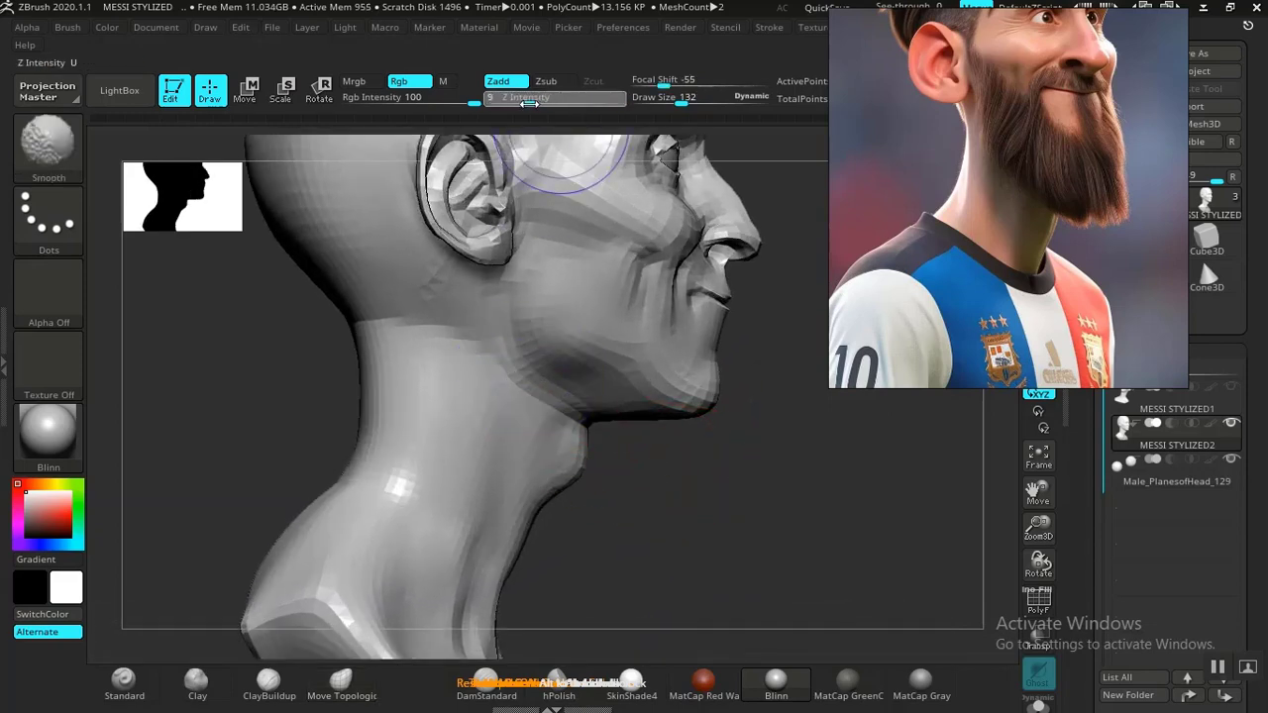
{"action": "mouse_move", "coordinate": [405, 365]}
{"action": "left_mouse_down", "text": "shift"}
{"action": "mouse_move", "coordinate": [386, 348]}
{"action": "mouse_move", "coordinate": [416, 364]}
{"action": "left_mouse_up", "text": "shift"}
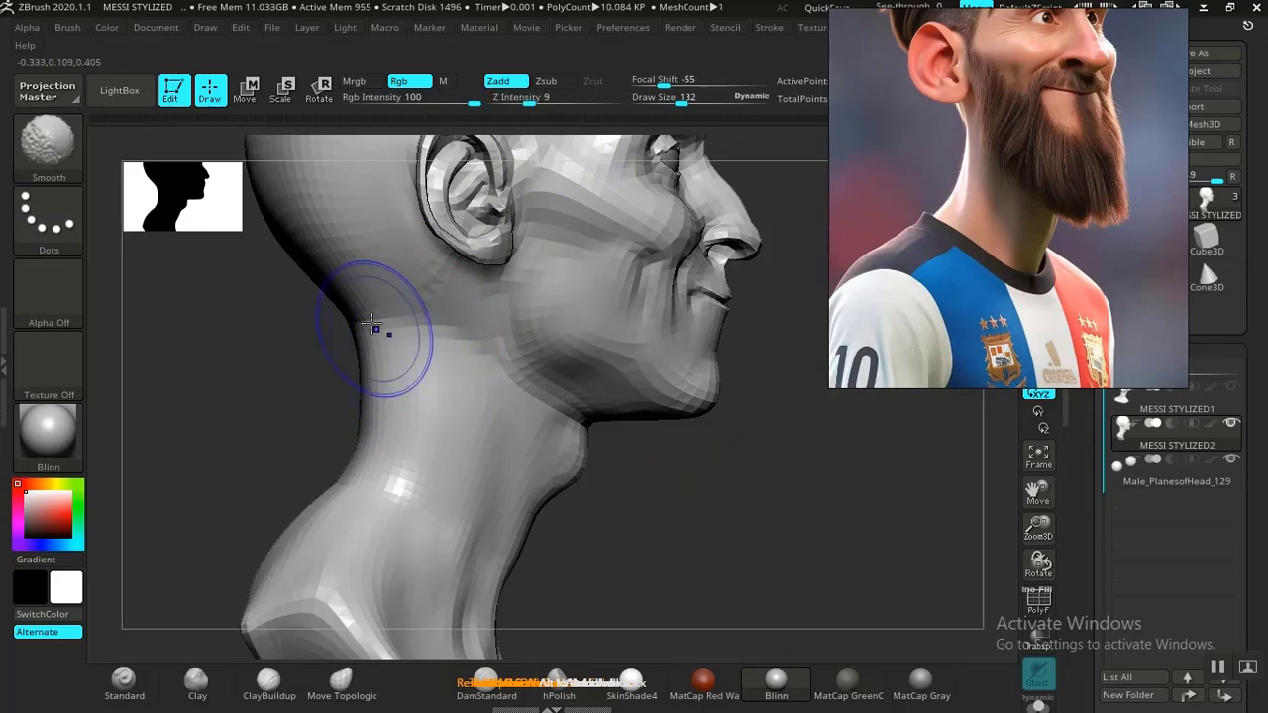
{"action": "left_click_drag", "start_coordinate": [371, 322], "coordinate": [373, 316], "text": "shift"}
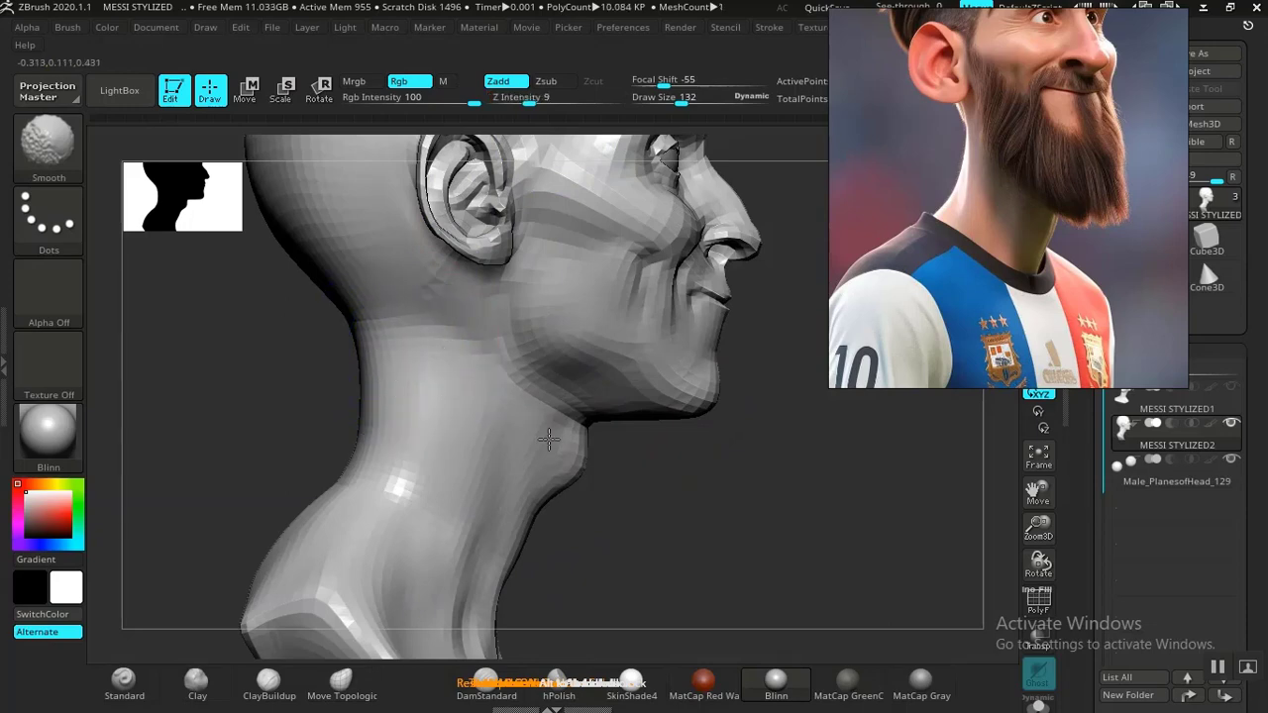
{"action": "mouse_move", "coordinate": [653, 462]}
{"action": "left_mouse_down"}
{"action": "mouse_move", "coordinate": [611, 479]}
{"action": "mouse_move", "coordinate": [496, 410]}
{"action": "left_mouse_up"}
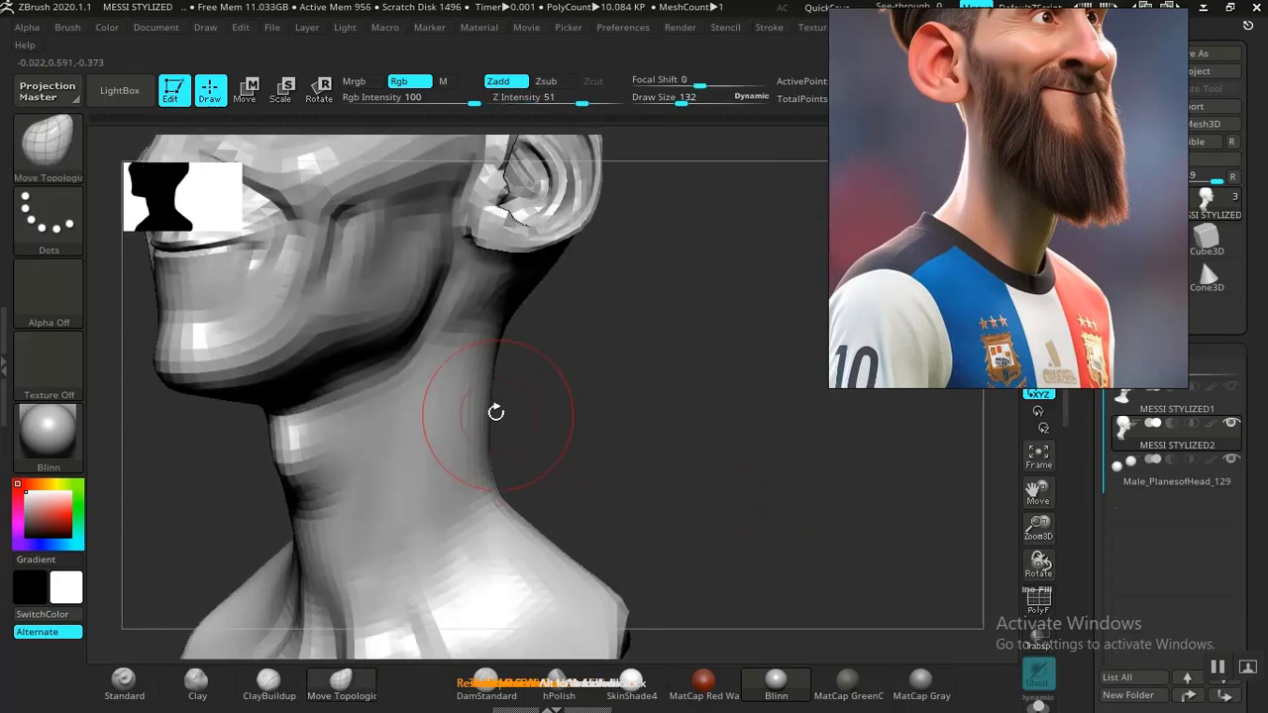
{"action": "mouse_move", "coordinate": [693, 416]}
{"action": "left_mouse_down"}
{"action": "mouse_move", "coordinate": [614, 359]}
{"action": "mouse_move", "coordinate": [565, 447]}
{"action": "mouse_move", "coordinate": [628, 368]}
{"action": "mouse_move", "coordinate": [616, 326]}
{"action": "mouse_move", "coordinate": [668, 439]}
{"action": "mouse_move", "coordinate": [456, 426]}
{"action": "left_mouse_up"}
{"action": "mouse_move", "coordinate": [633, 448]}
{"action": "left_mouse_down", "text": "shift"}
{"action": "mouse_move", "coordinate": [767, 465]}
{"action": "mouse_move", "coordinate": [677, 445]}
{"action": "mouse_move", "coordinate": [786, 447]}
{"action": "mouse_move", "coordinate": [727, 445]}
{"action": "mouse_move", "coordinate": [710, 465]}
{"action": "mouse_move", "coordinate": [686, 401]}
{"action": "mouse_move", "coordinate": [714, 469]}
{"action": "mouse_move", "coordinate": [733, 419]}
{"action": "mouse_move", "coordinate": [784, 478]}
{"action": "mouse_move", "coordinate": [727, 430]}
{"action": "mouse_move", "coordinate": [705, 473]}
{"action": "mouse_move", "coordinate": [645, 462]}
{"action": "mouse_move", "coordinate": [705, 422]}
{"action": "mouse_move", "coordinate": [715, 448]}
{"action": "left_mouse_up", "text": "shift"}
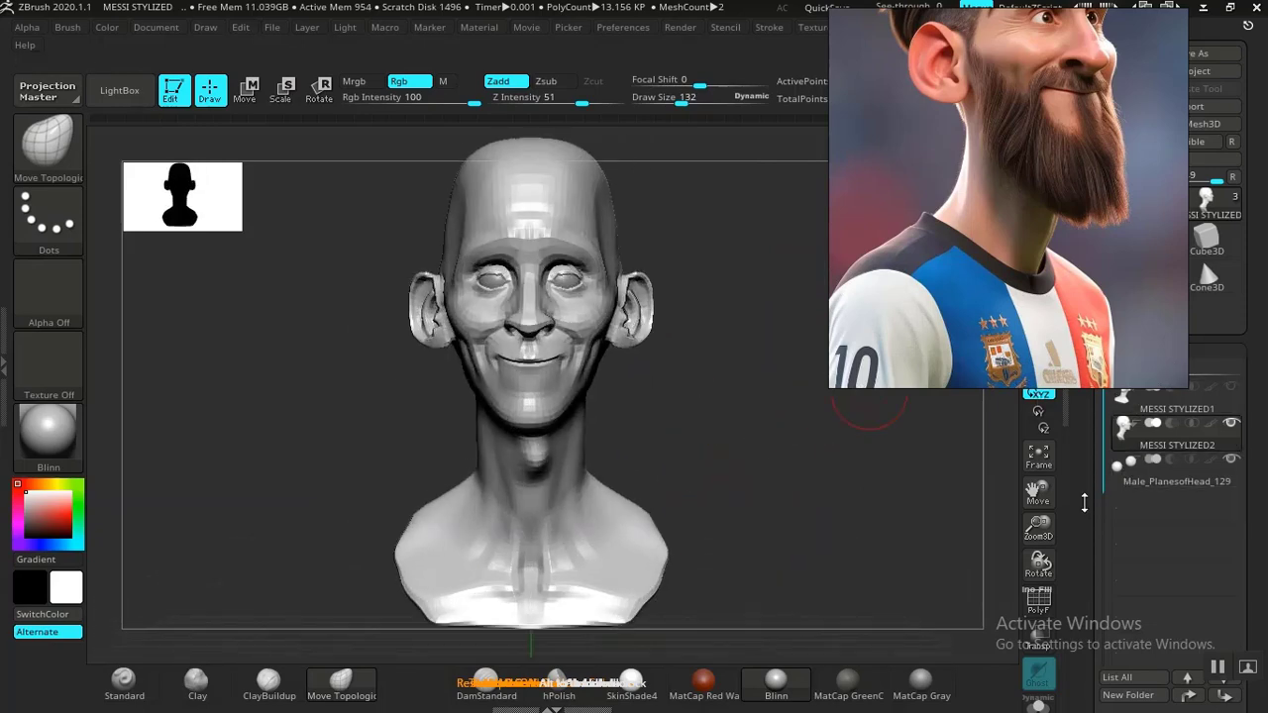
Append a Sphere3D subtool to the bust and make it the active subtool.
{"action": "left_click_drag", "start_coordinate": [1084, 503], "coordinate": [1083, 410]}
{"action": "left_click", "coordinate": [1192, 506]}
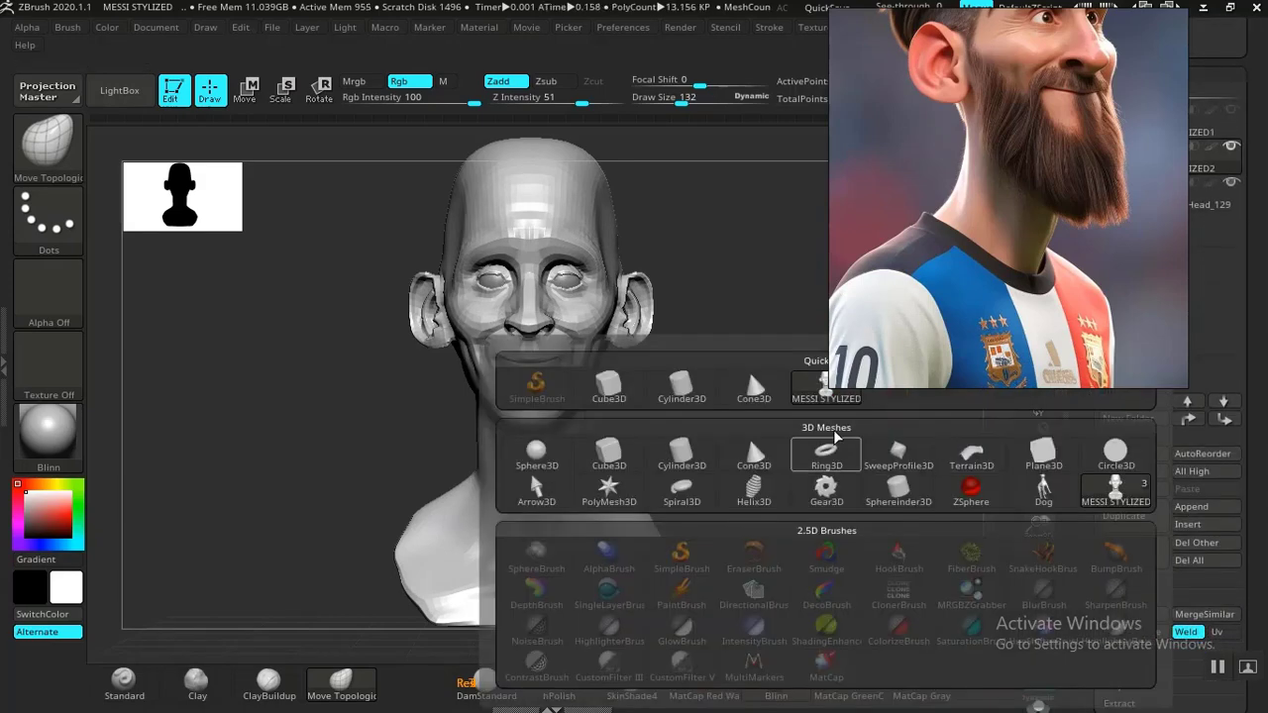
{"action": "left_click", "coordinate": [535, 459]}
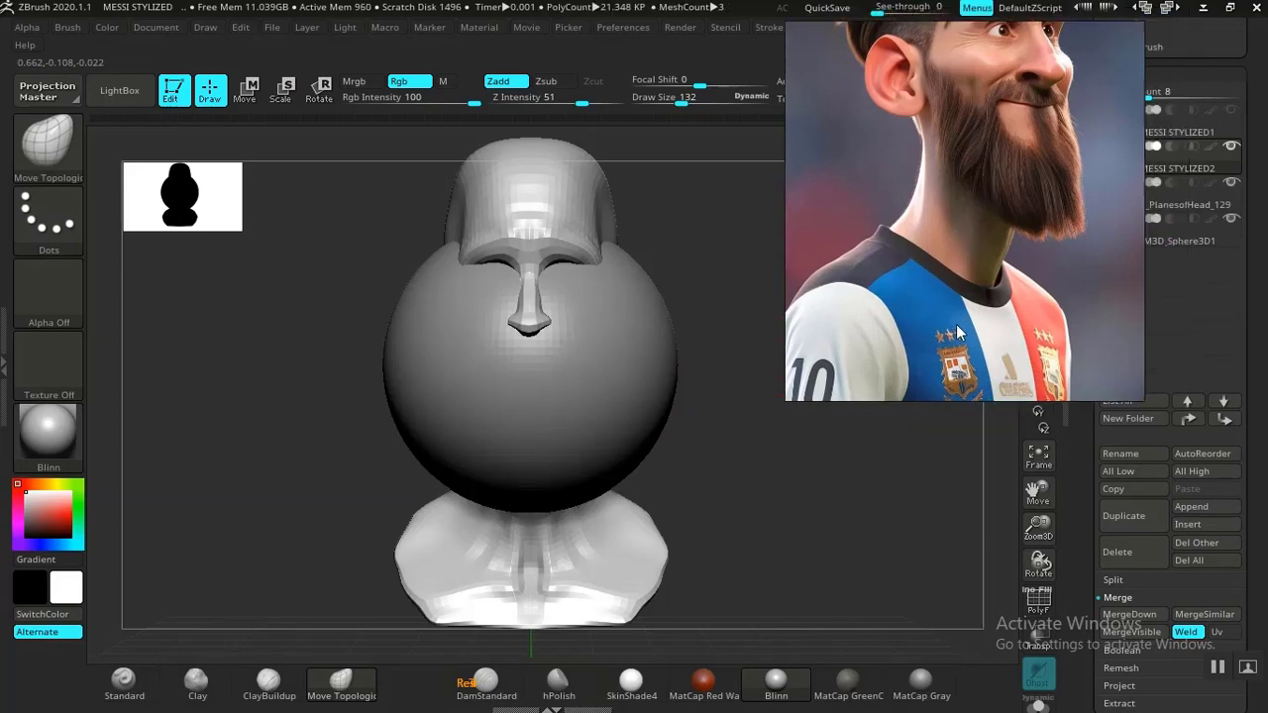
{"action": "left_click", "coordinate": [1170, 243]}
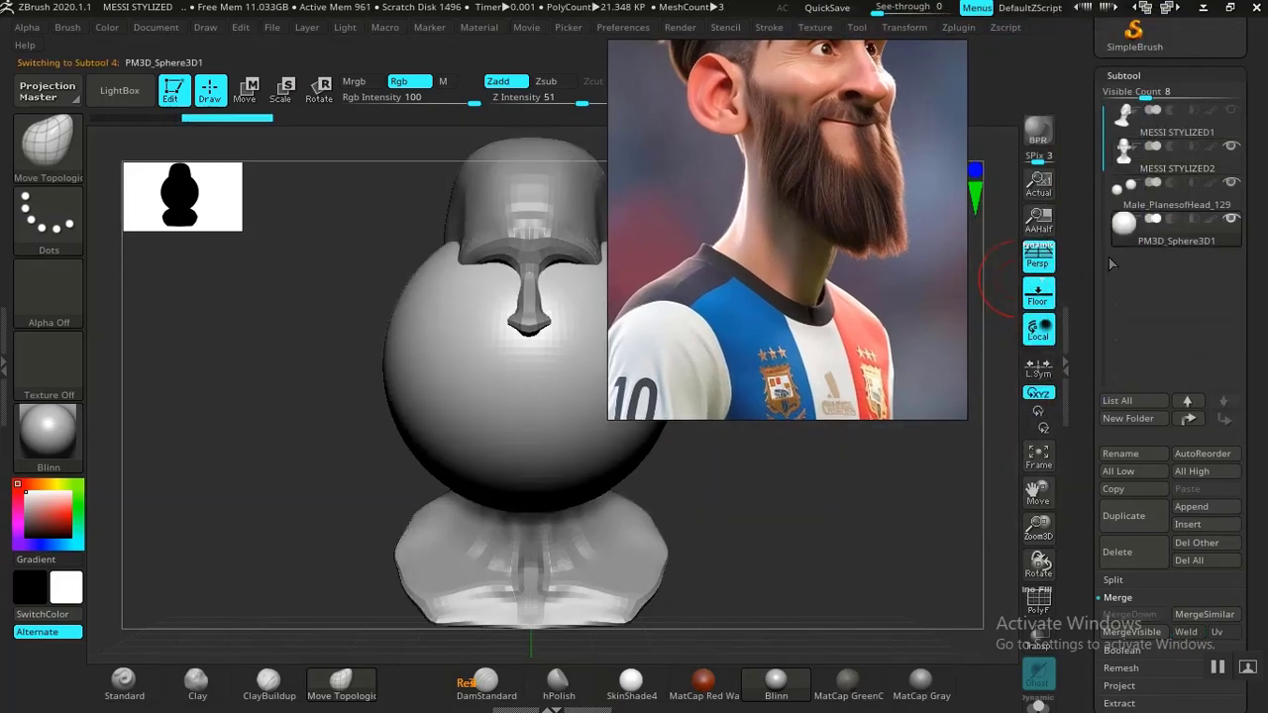
Start a mesh import for the sphere subtool and switch to File Explorer to copy the ZEXPORT folder path.
{"action": "left_click_drag", "start_coordinate": [1086, 248], "coordinate": [1087, 381]}
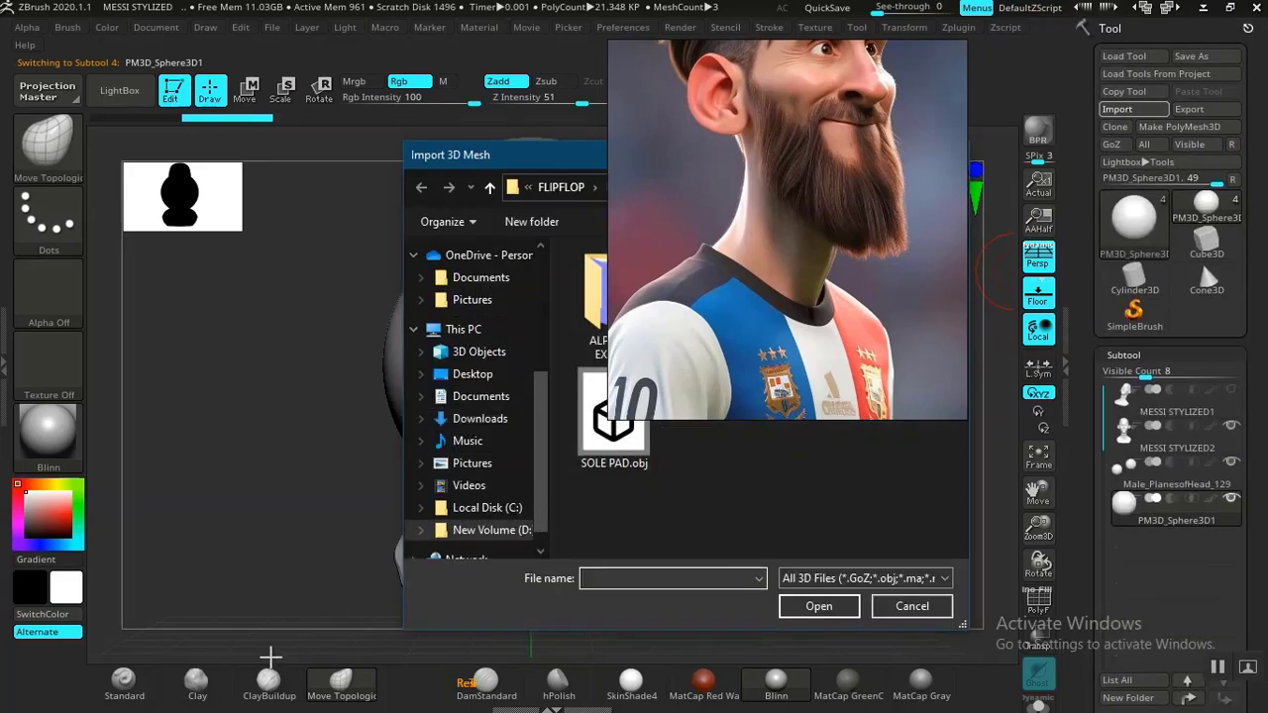
{"action": "key", "text": "alt+Tab"}
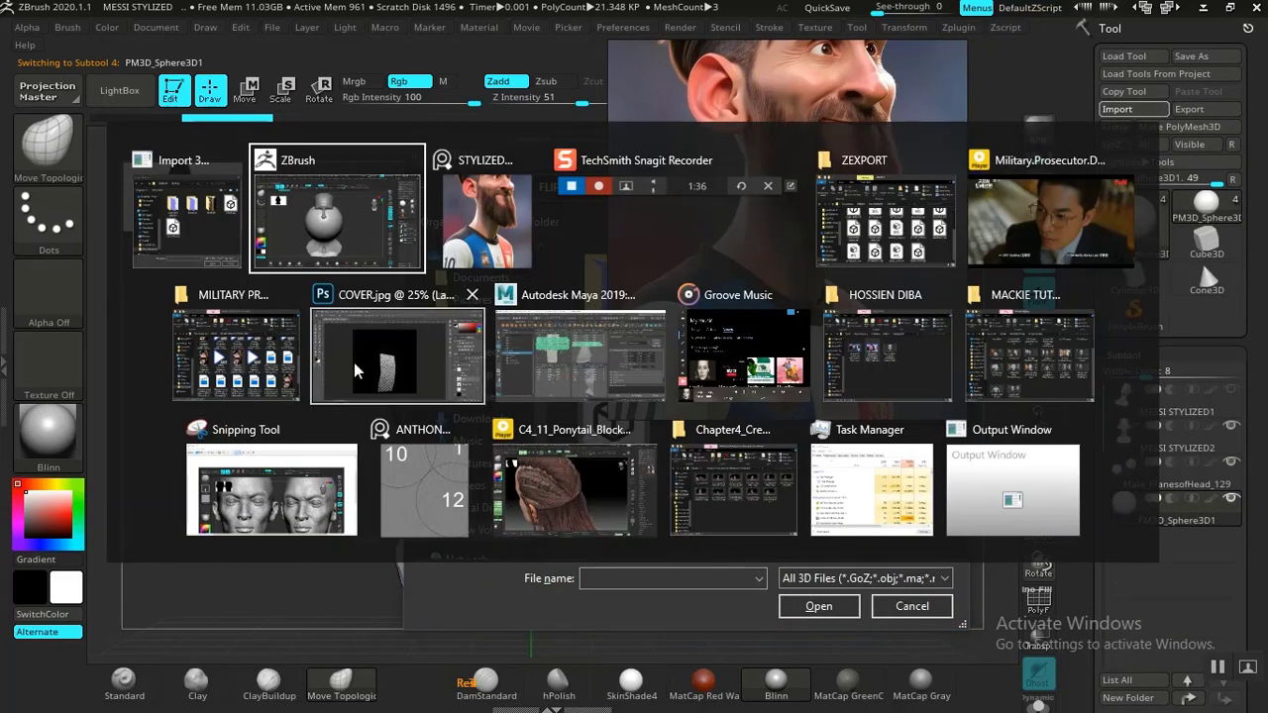
{"action": "left_click", "coordinate": [869, 259]}
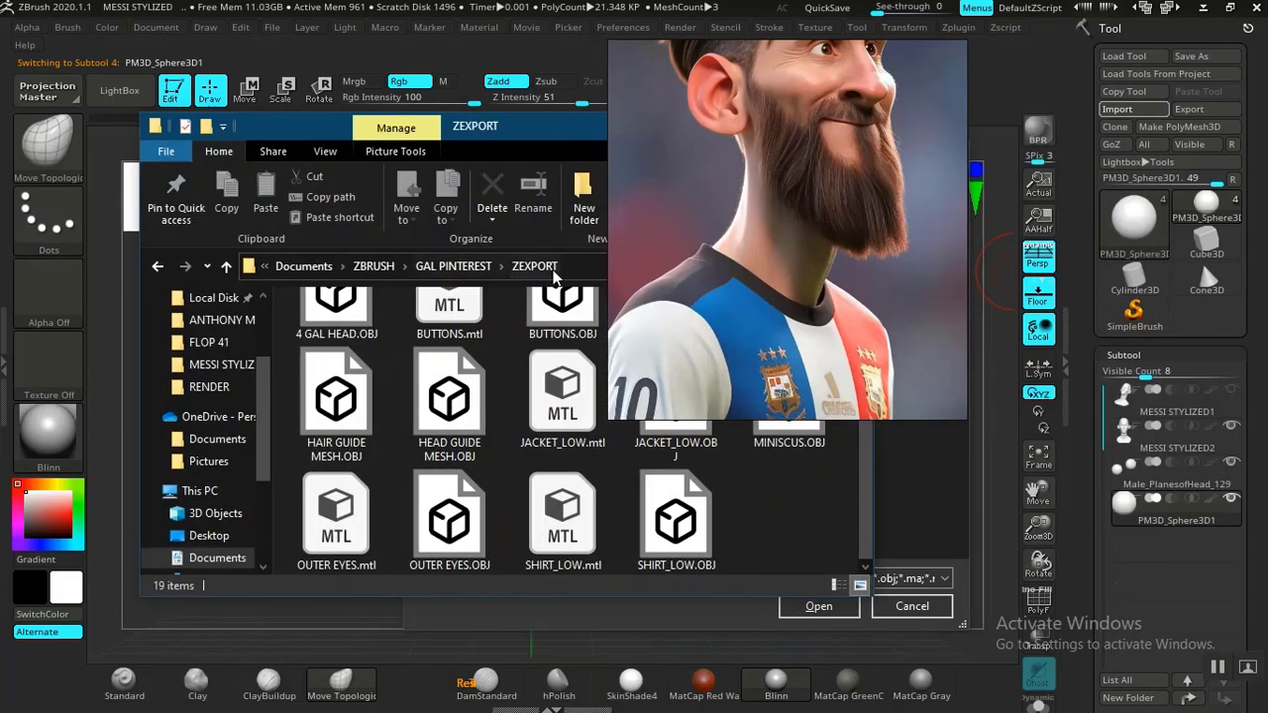
{"action": "left_click", "coordinate": [584, 267]}
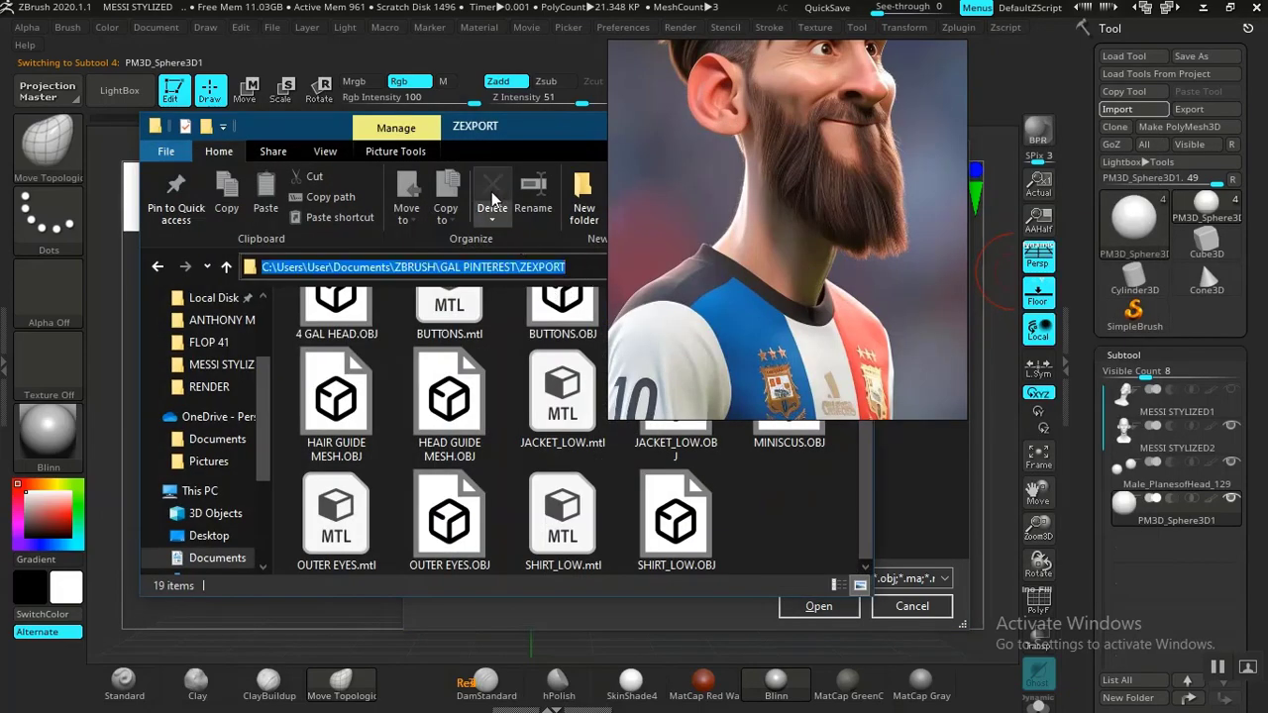
Go to the copied GAL PINTEREST\ZEXPORT path in the import dialog and import SHIRT_LOW.OBJ in place of the sphere.
{"action": "left_click_drag", "start_coordinate": [525, 139], "coordinate": [557, 268]}
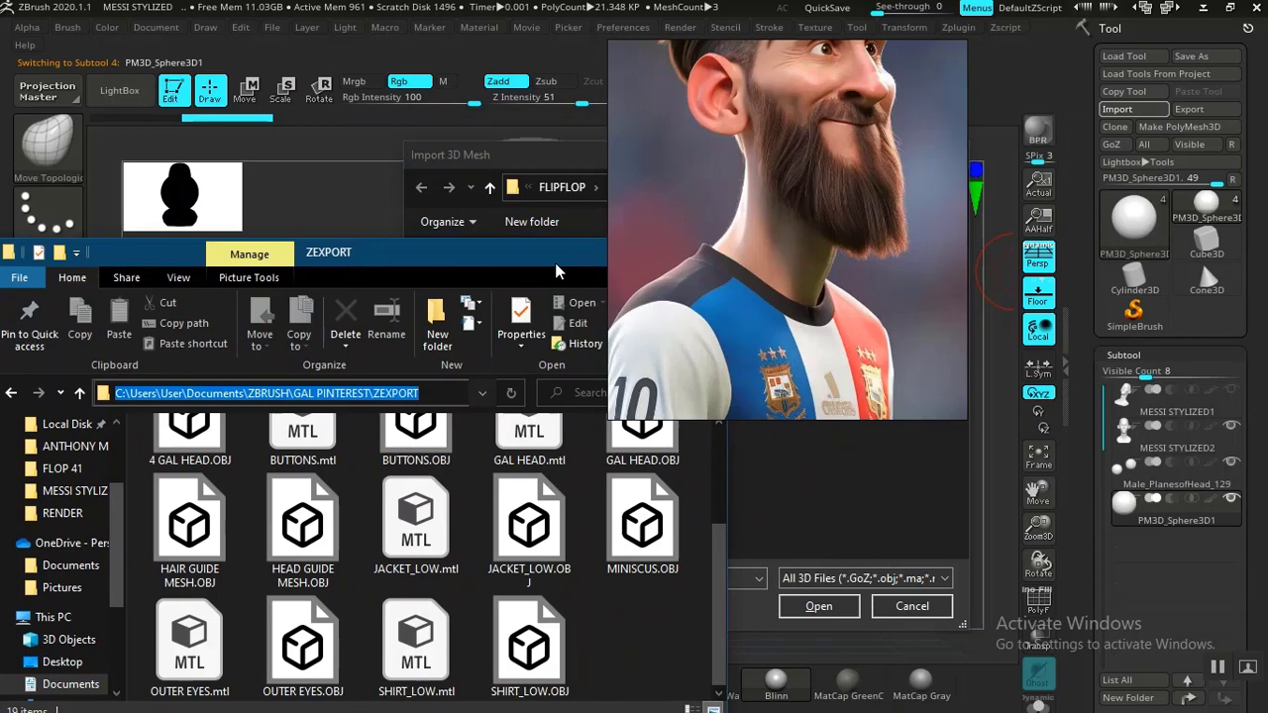
{"action": "left_click", "coordinate": [565, 171]}
{"action": "left_click", "coordinate": [670, 188]}
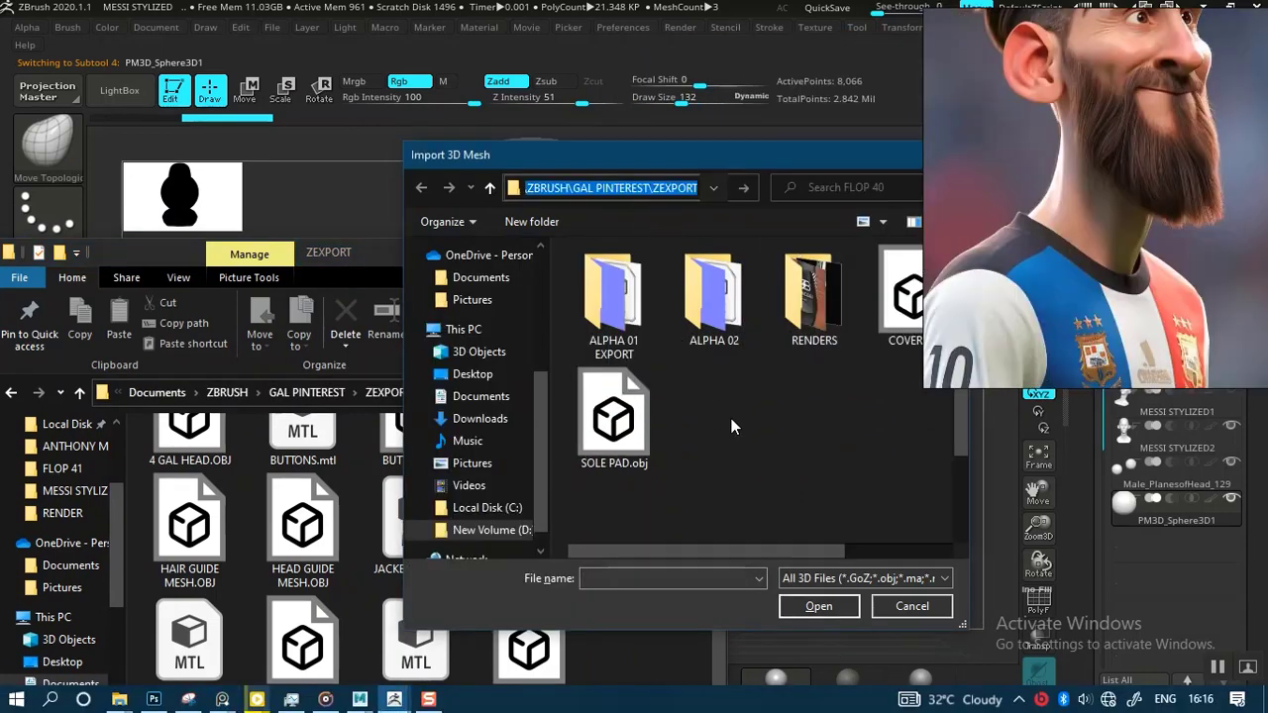
{"action": "key", "text": "Return"}
{"action": "left_click_drag", "start_coordinate": [961, 424], "coordinate": [959, 550]}
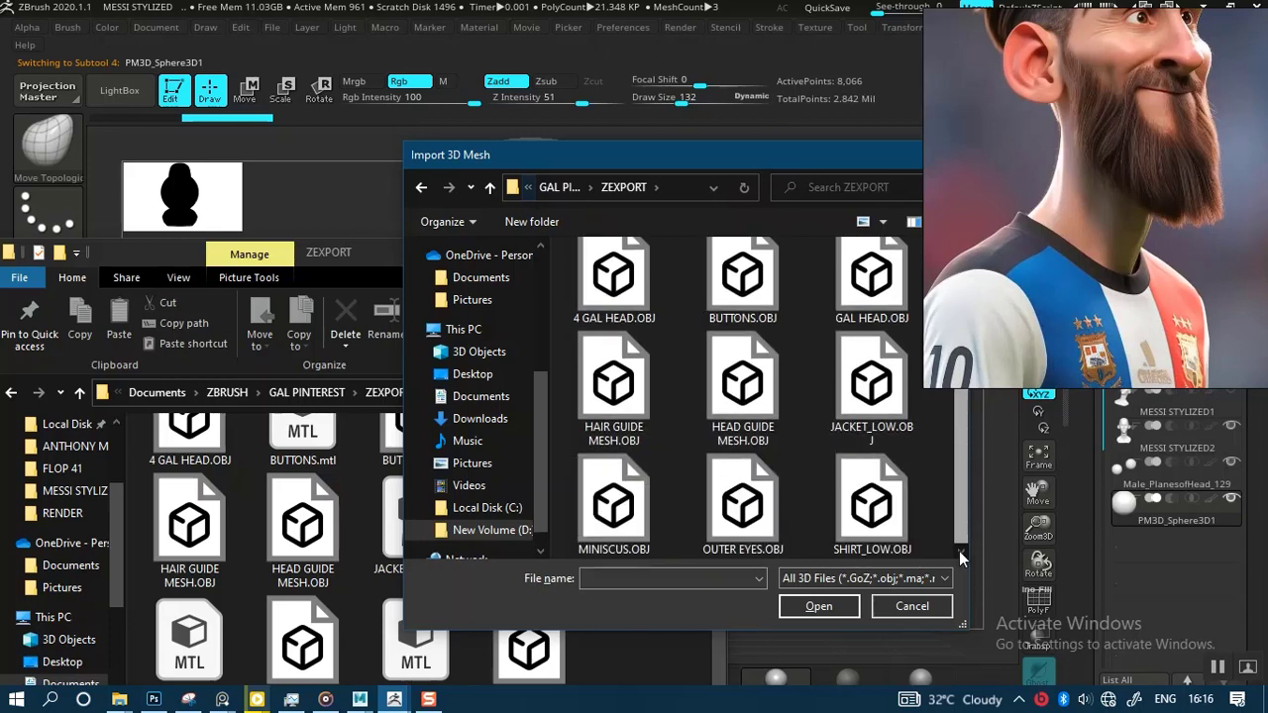
{"action": "left_click", "coordinate": [866, 522]}
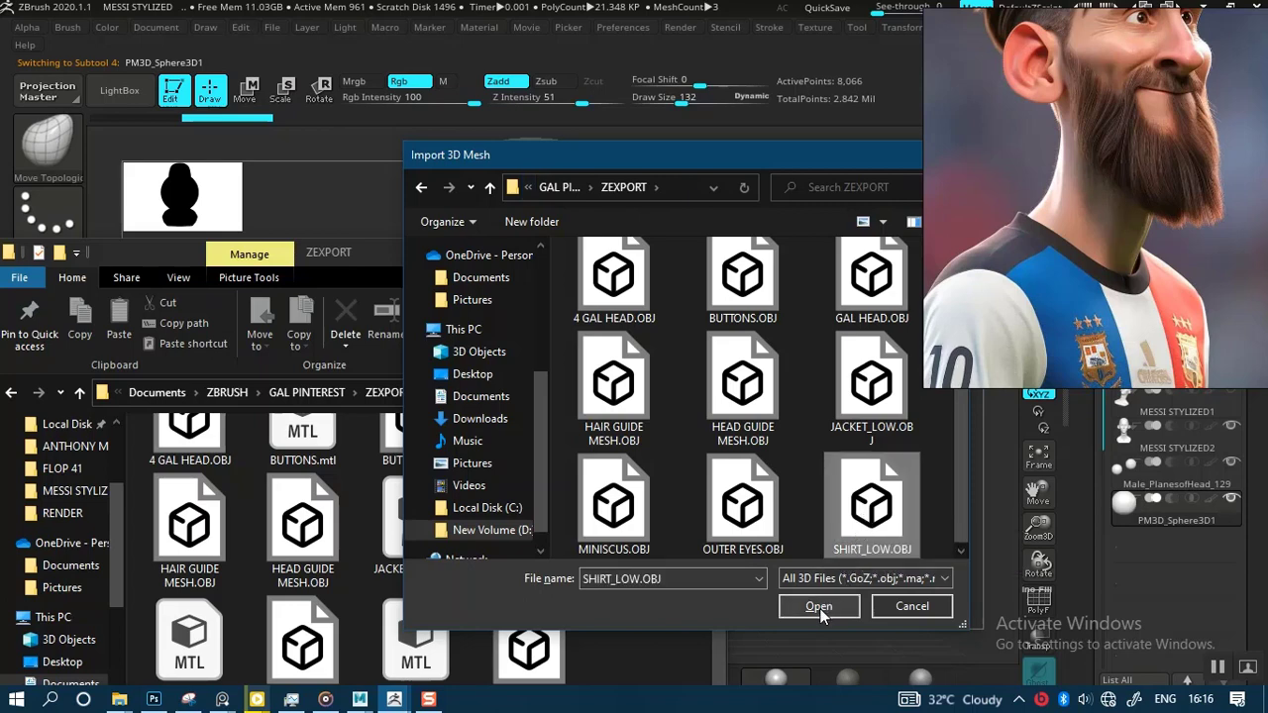
{"action": "left_click", "coordinate": [819, 608]}
Try centering the transform gizmo on the imported shirt away from the bust, then undo the last change.
{"action": "left_click", "coordinate": [611, 257]}
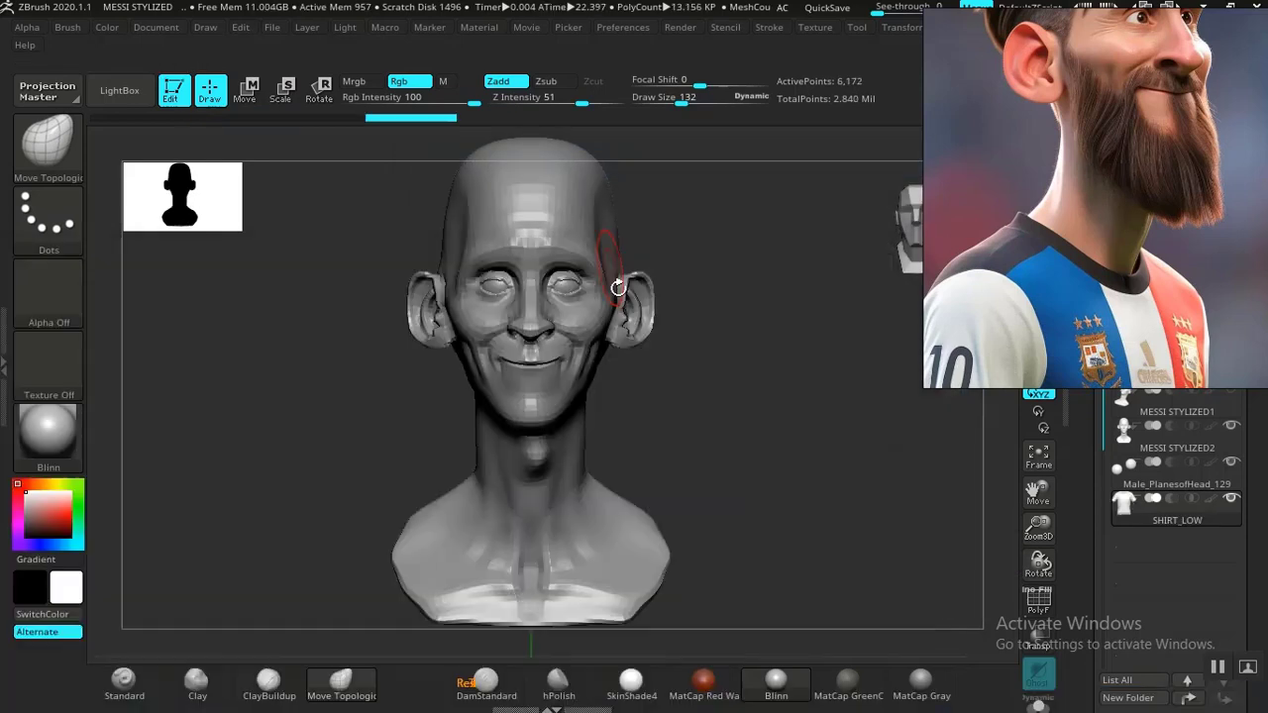
{"action": "left_click_drag", "start_coordinate": [821, 506], "coordinate": [628, 295], "text": "alt"}
{"action": "left_click_drag", "start_coordinate": [745, 428], "coordinate": [617, 266], "text": "alt"}
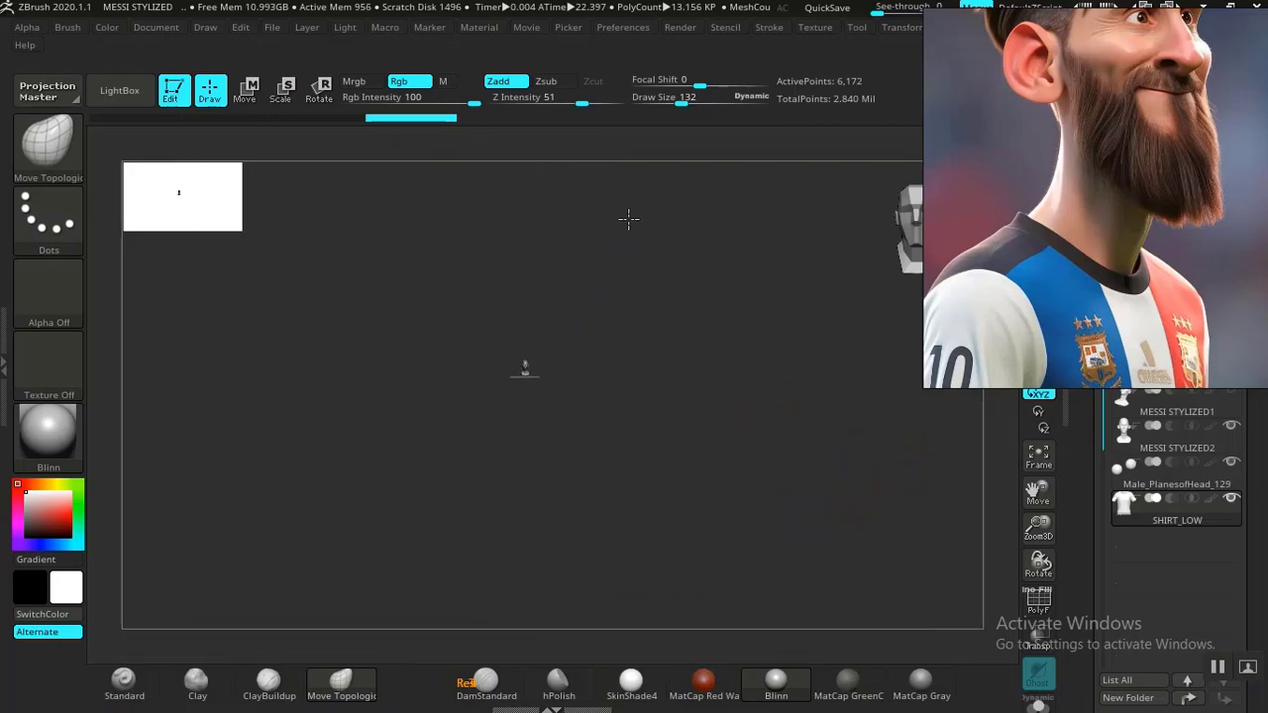
{"action": "left_click_drag", "start_coordinate": [628, 219], "coordinate": [878, 598], "text": "alt"}
{"action": "left_click_drag", "start_coordinate": [793, 476], "coordinate": [918, 654], "text": "alt"}
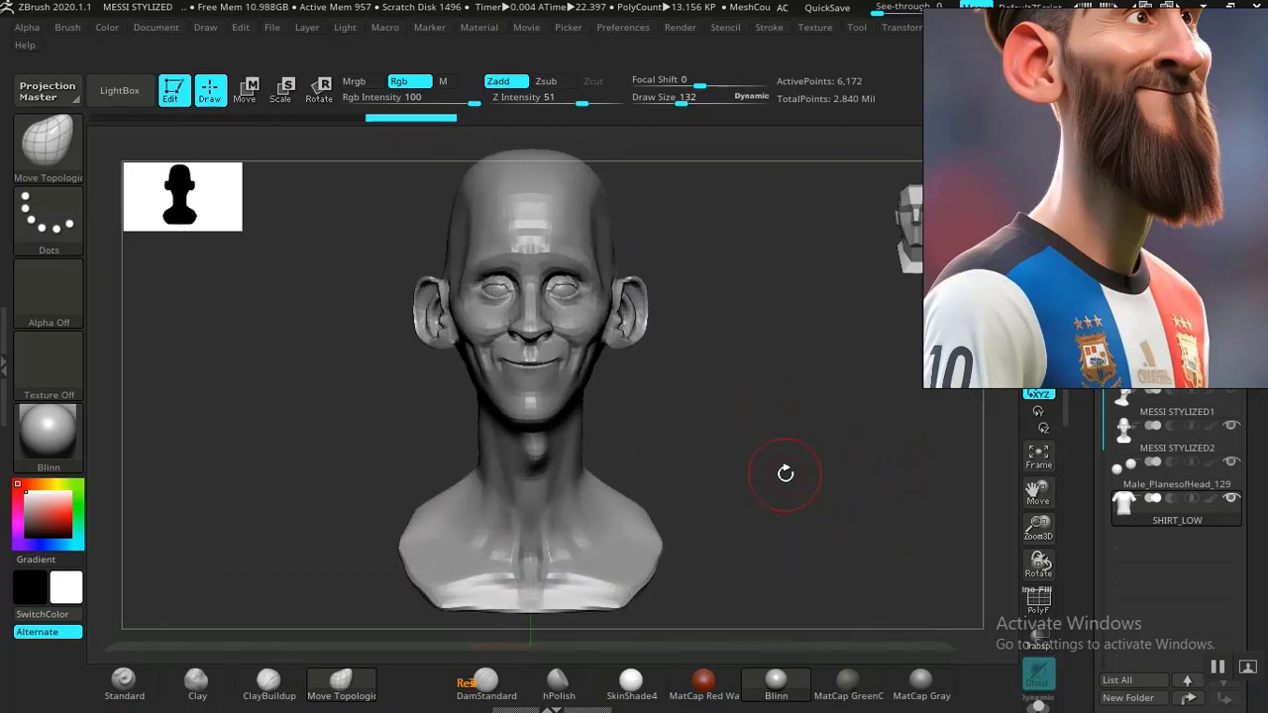
{"action": "key", "text": "w"}
{"action": "left_click_drag", "start_coordinate": [706, 479], "coordinate": [809, 476], "text": "shift"}
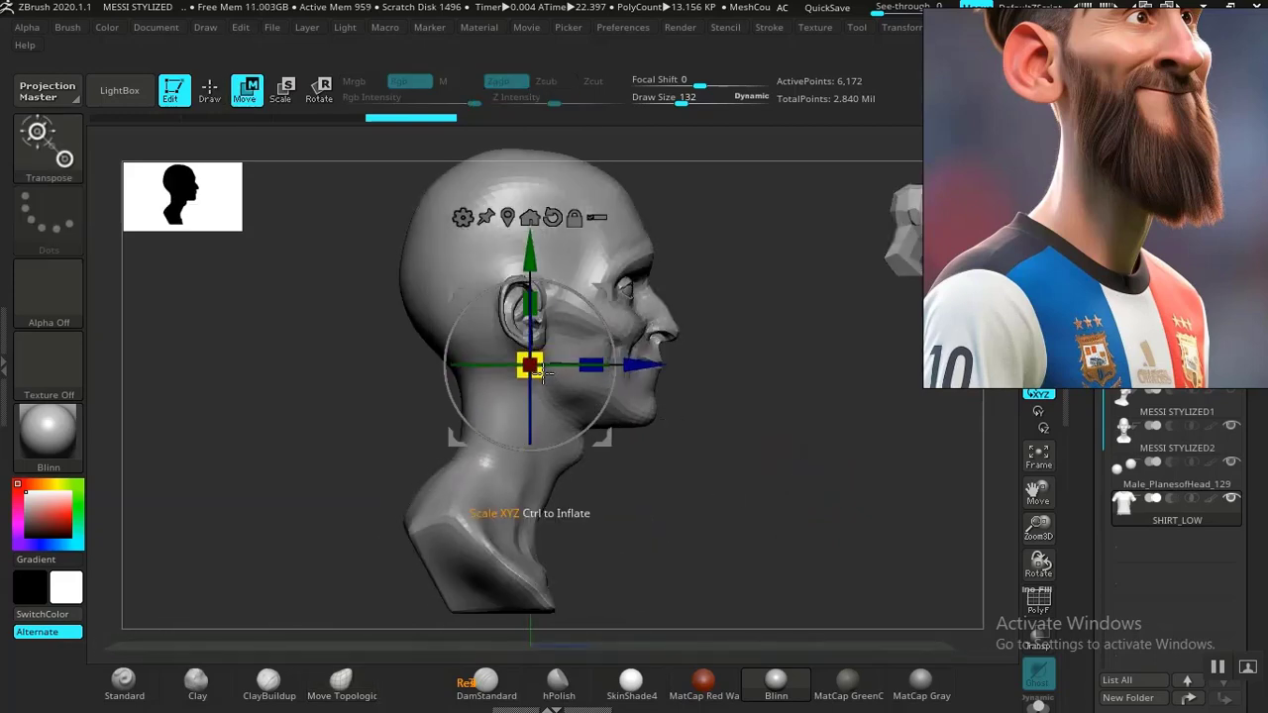
{"action": "left_click_drag", "start_coordinate": [750, 462], "coordinate": [628, 454]}
{"action": "left_click_drag", "start_coordinate": [704, 447], "coordinate": [667, 461], "text": "shift"}
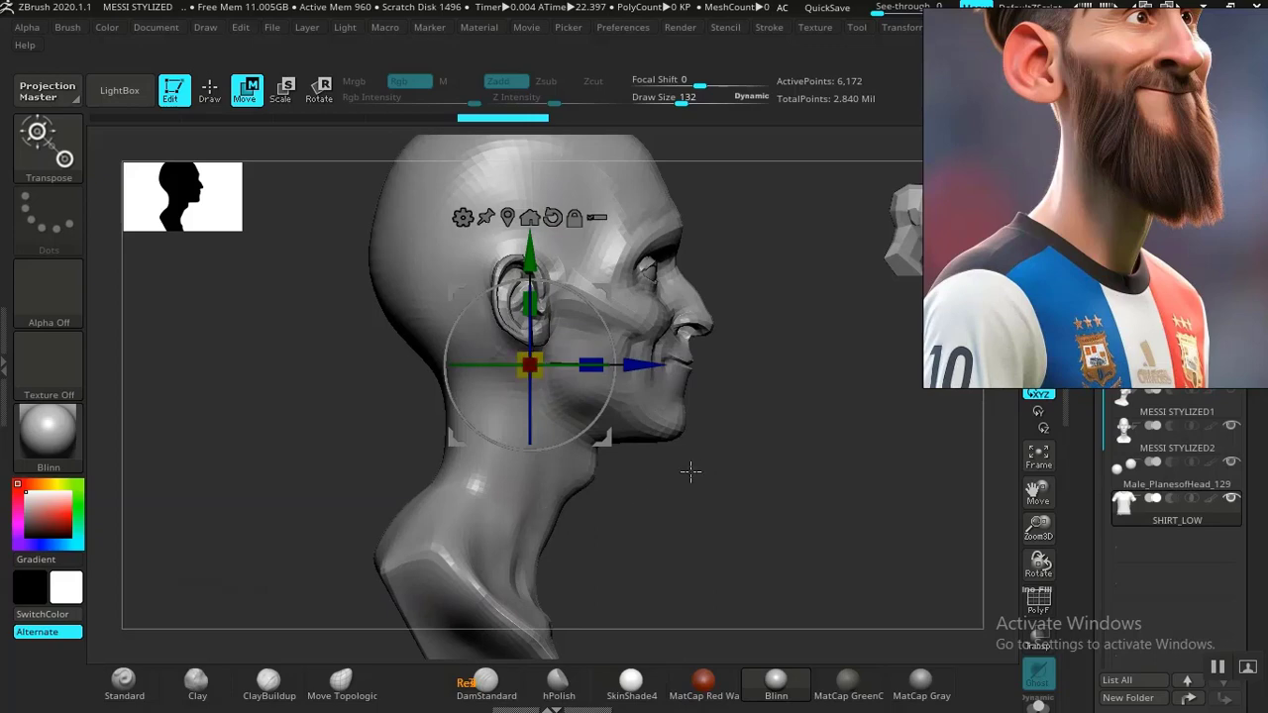
{"action": "left_click_drag", "start_coordinate": [759, 476], "coordinate": [560, 255], "text": "alt"}
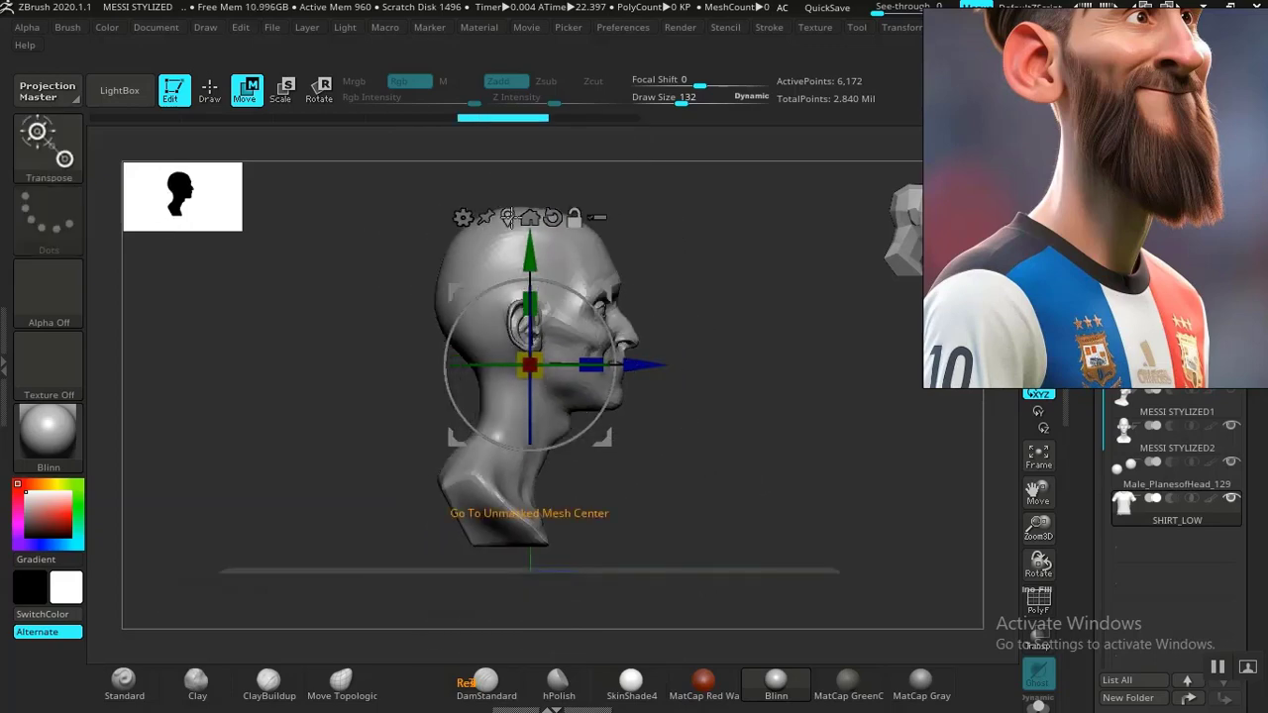
{"action": "left_click", "coordinate": [510, 219]}
{"action": "key", "text": "f"}
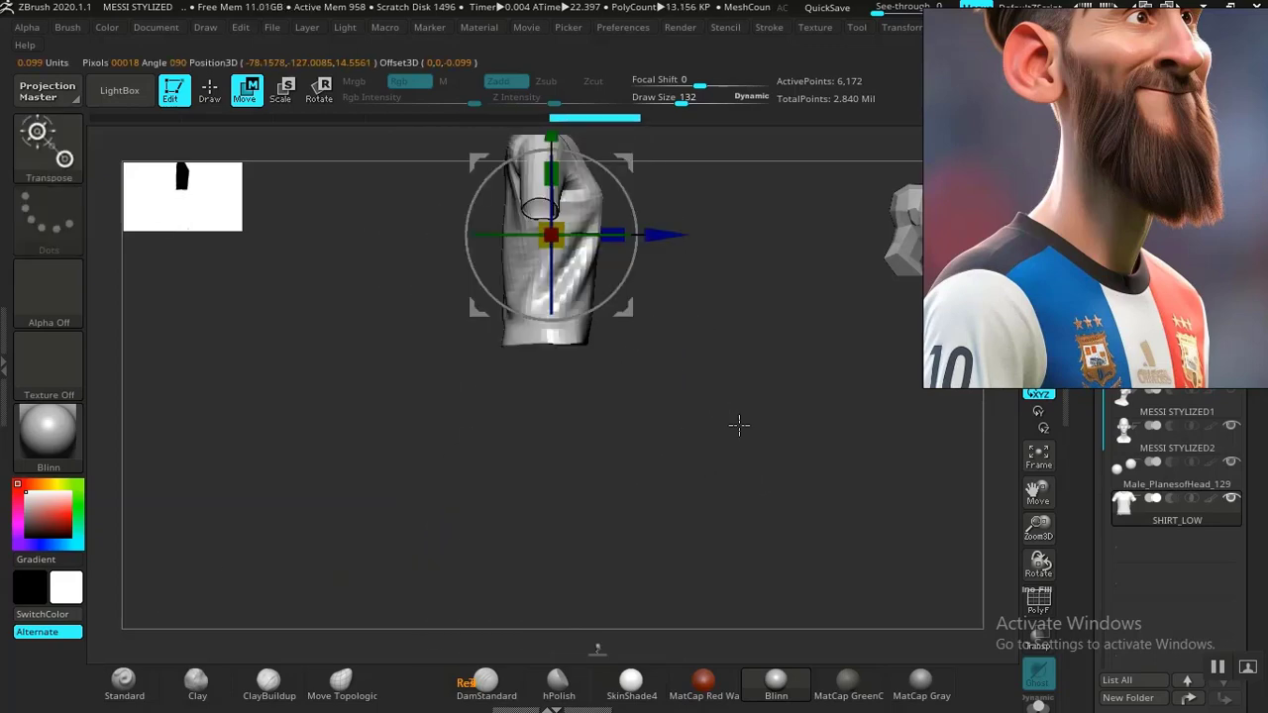
{"action": "left_click_drag", "start_coordinate": [739, 425], "coordinate": [647, 423], "text": "alt"}
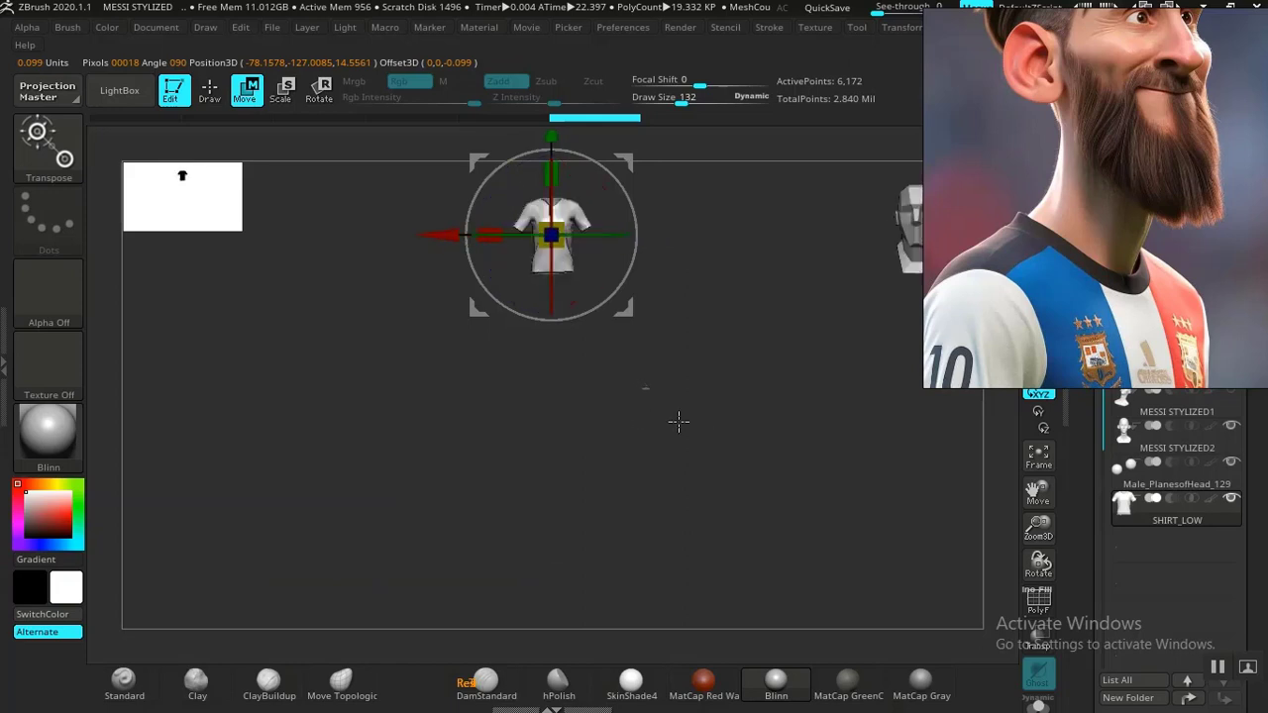
{"action": "key", "text": "ctrl+z"}
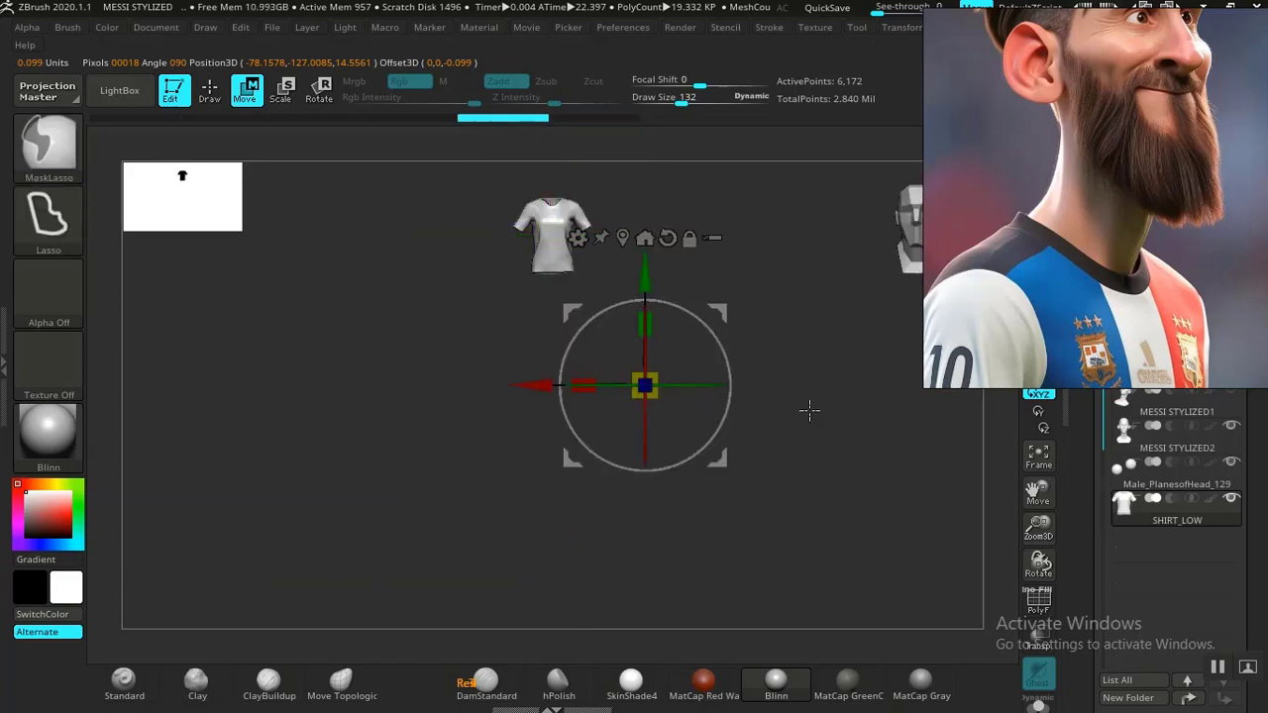
Recenter the transform gizmo on the unmasked shirt in front view, then undo that gizmo placement.
{"action": "left_click_drag", "start_coordinate": [810, 410], "coordinate": [885, 471], "text": "alt"}
{"action": "left_click_drag", "start_coordinate": [630, 223], "coordinate": [647, 388], "text": "alt"}
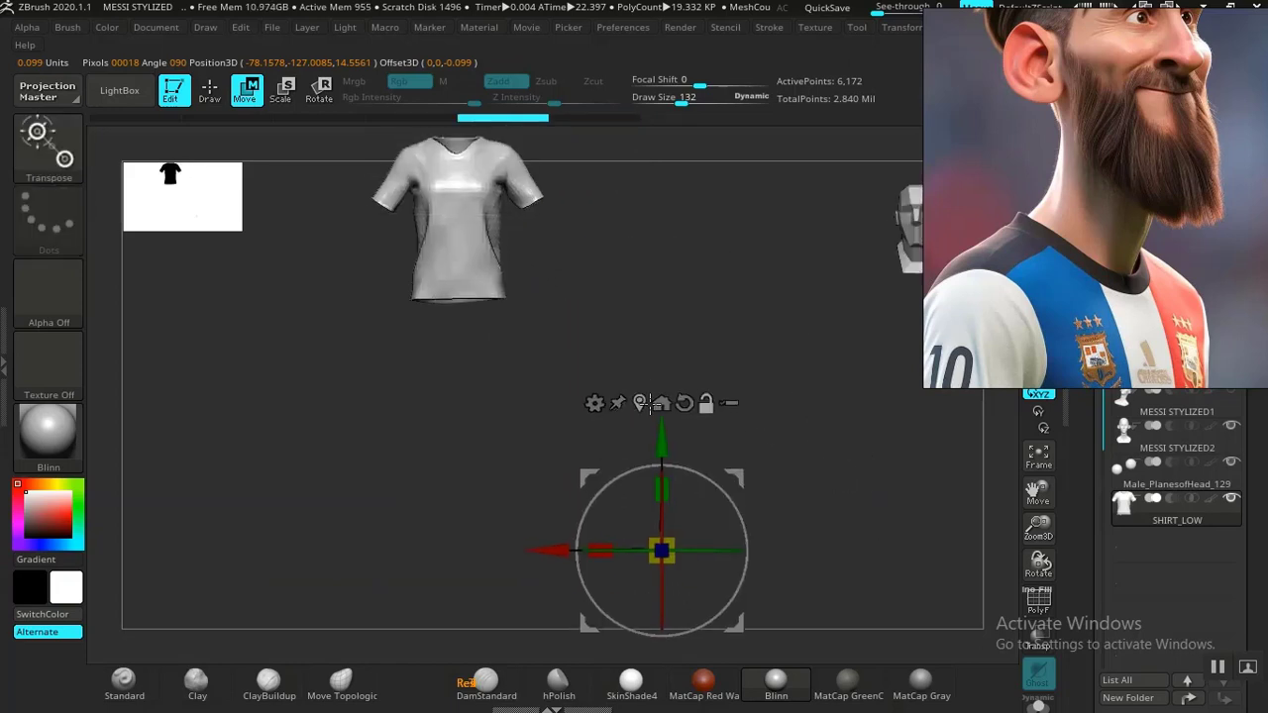
{"action": "left_click", "coordinate": [641, 402]}
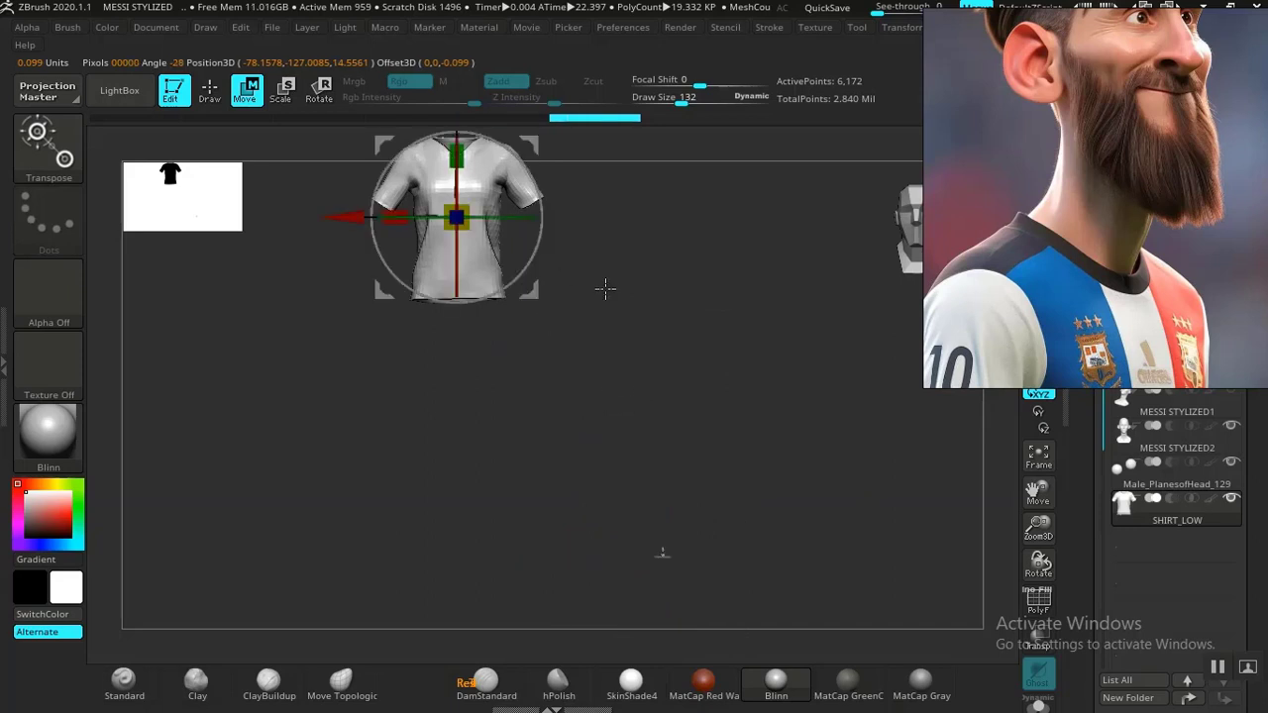
{"action": "left_click_drag", "start_coordinate": [606, 288], "coordinate": [587, 385], "text": "alt"}
{"action": "key", "text": "ctrl+z"}
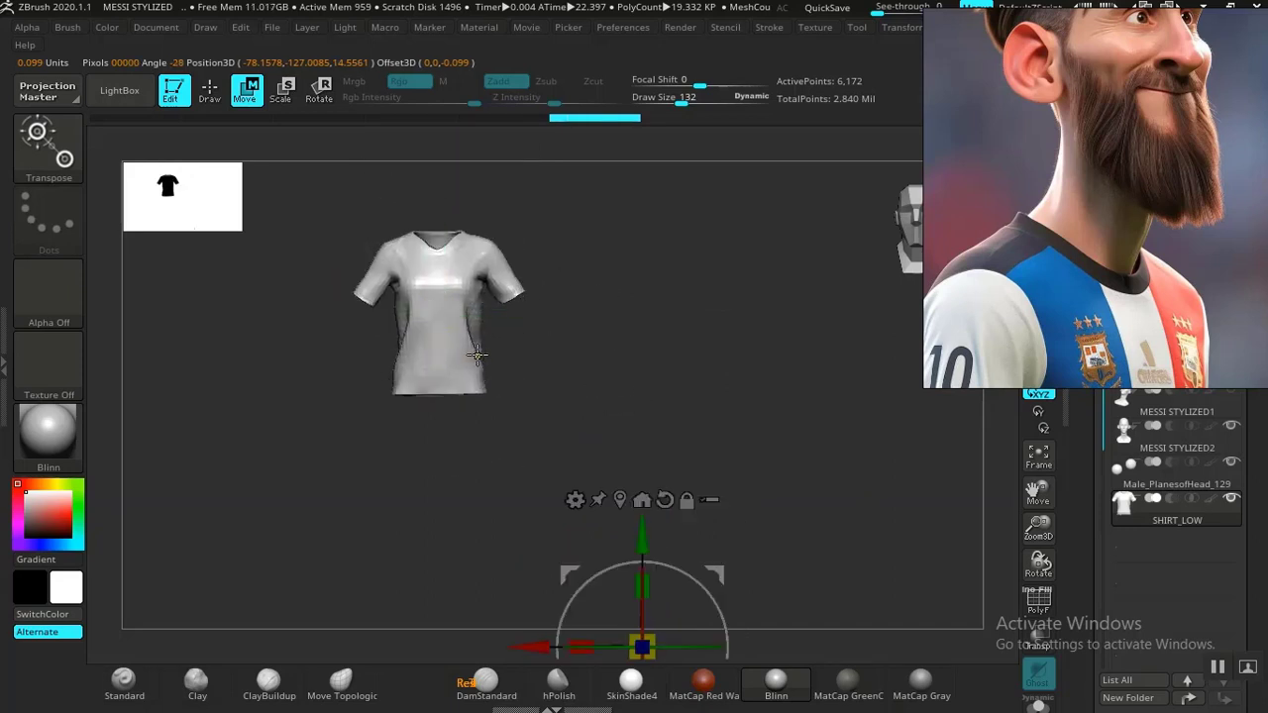
{"action": "key", "text": "ctrl+z"}
{"action": "key", "text": "ctrl+z"}
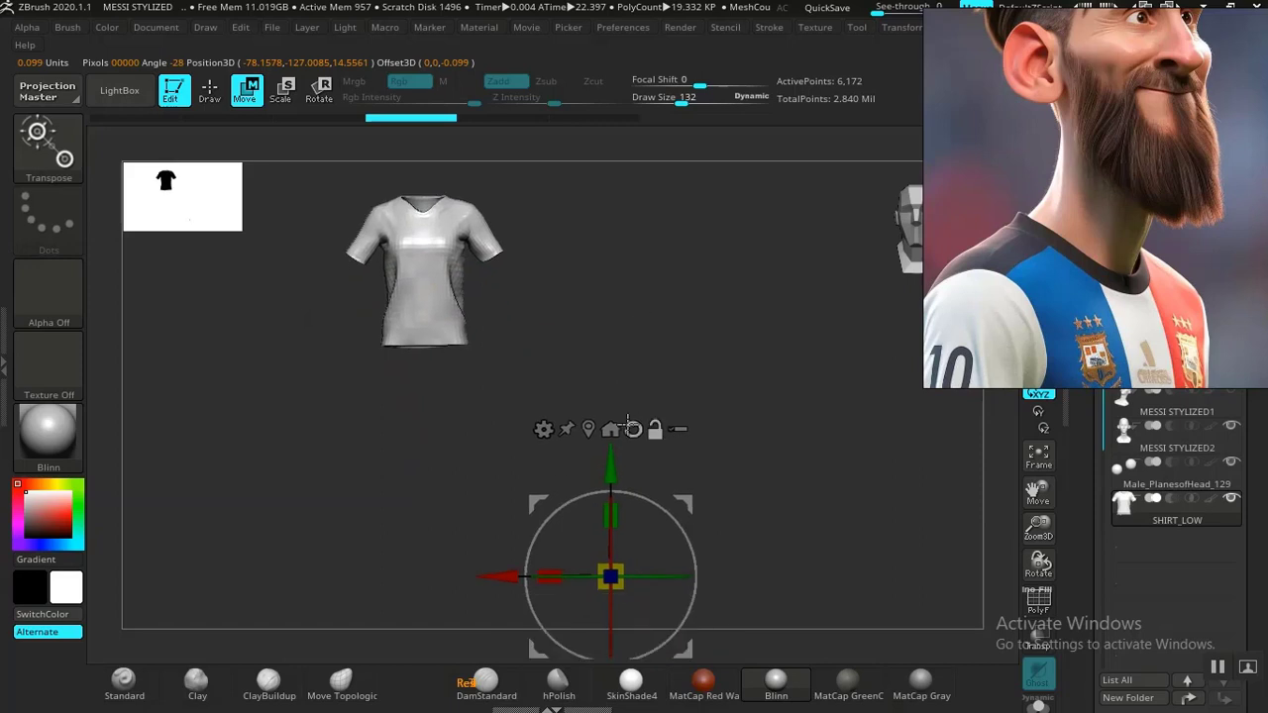
Center the gizmo on the shirt, move the shirt over the bust and scale it down uniformly to about 0.12.
{"action": "left_click", "coordinate": [588, 428], "text": "alt"}
{"action": "left_click_drag", "start_coordinate": [501, 194], "coordinate": [686, 485]}
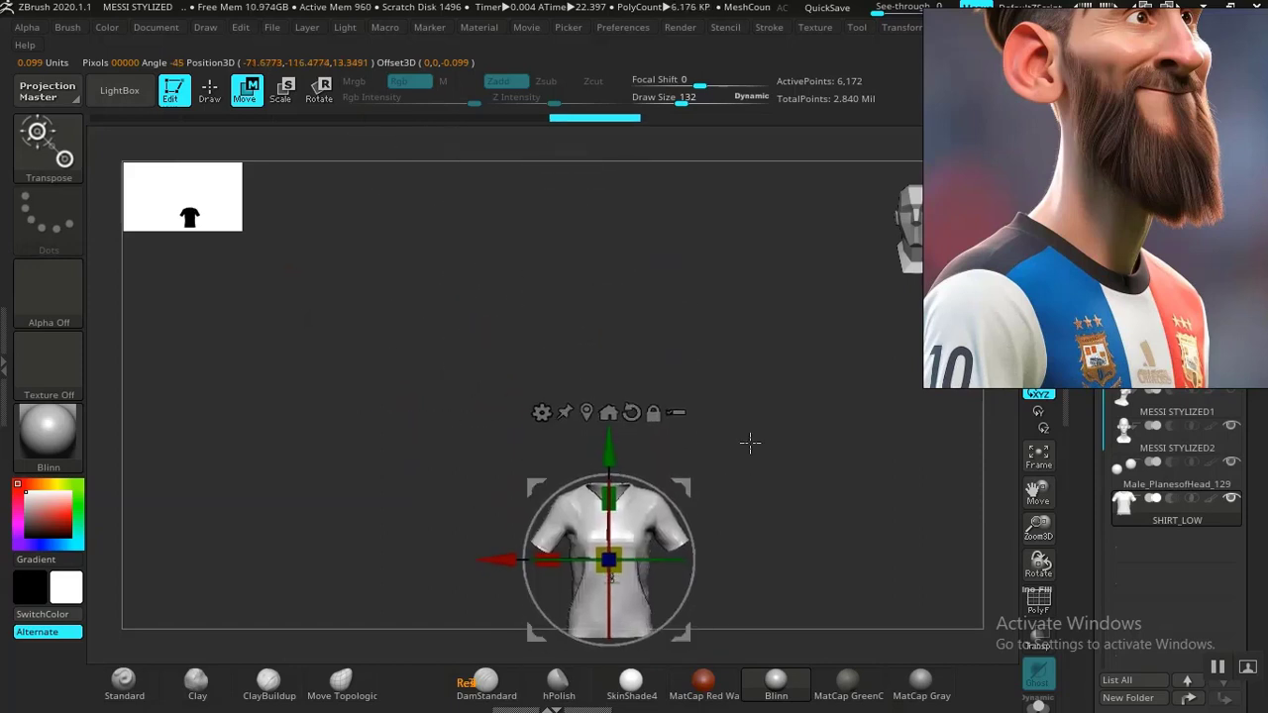
{"action": "left_click_drag", "start_coordinate": [750, 442], "coordinate": [735, 609], "text": "shift"}
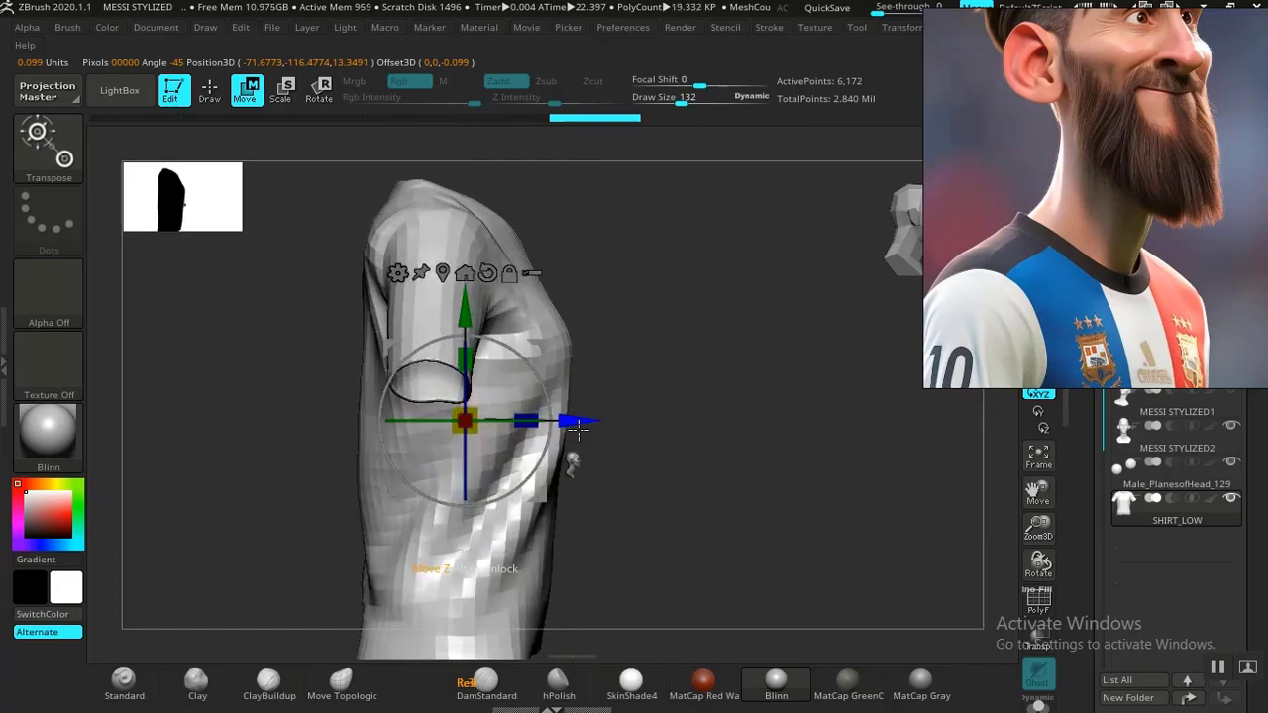
{"action": "left_click_drag", "start_coordinate": [466, 423], "coordinate": [462, 432]}
{"action": "left_click_drag", "start_coordinate": [341, 372], "coordinate": [310, 361]}
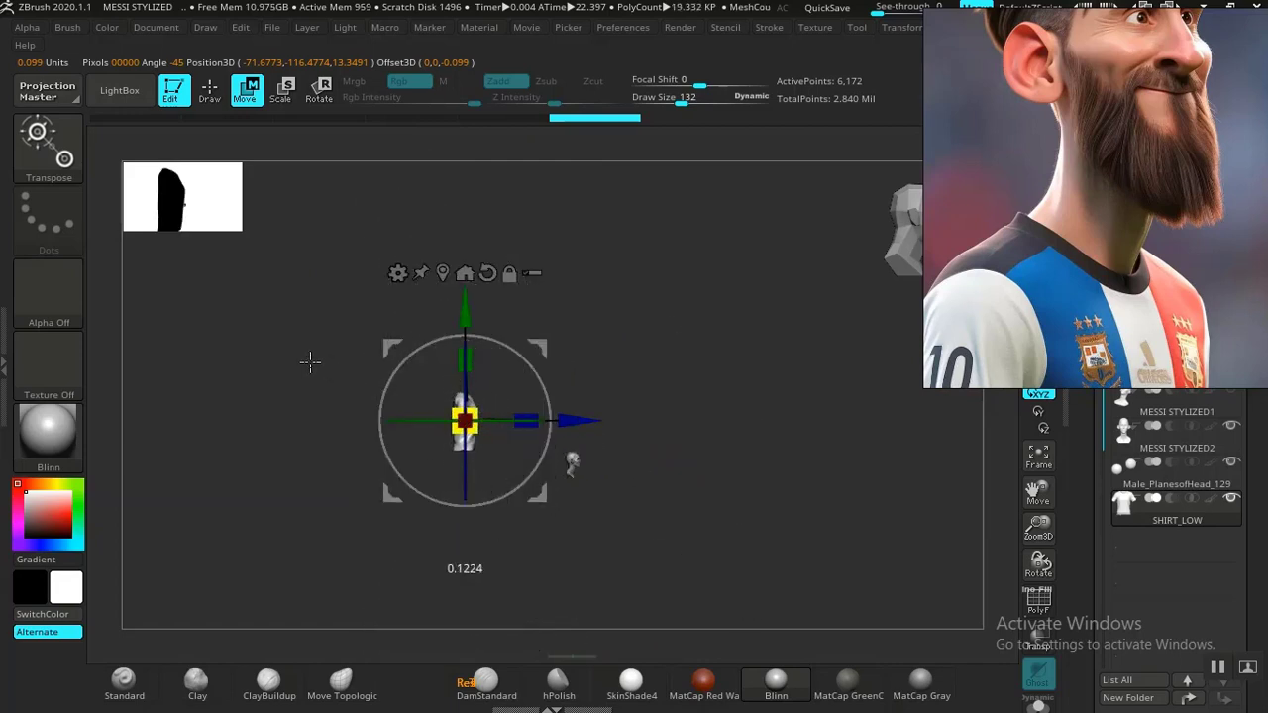
Compare the shirt's size and position with the bust from the front, then undo the shirt's scaling and move.
{"action": "left_click_drag", "start_coordinate": [703, 377], "coordinate": [749, 476], "text": "alt"}
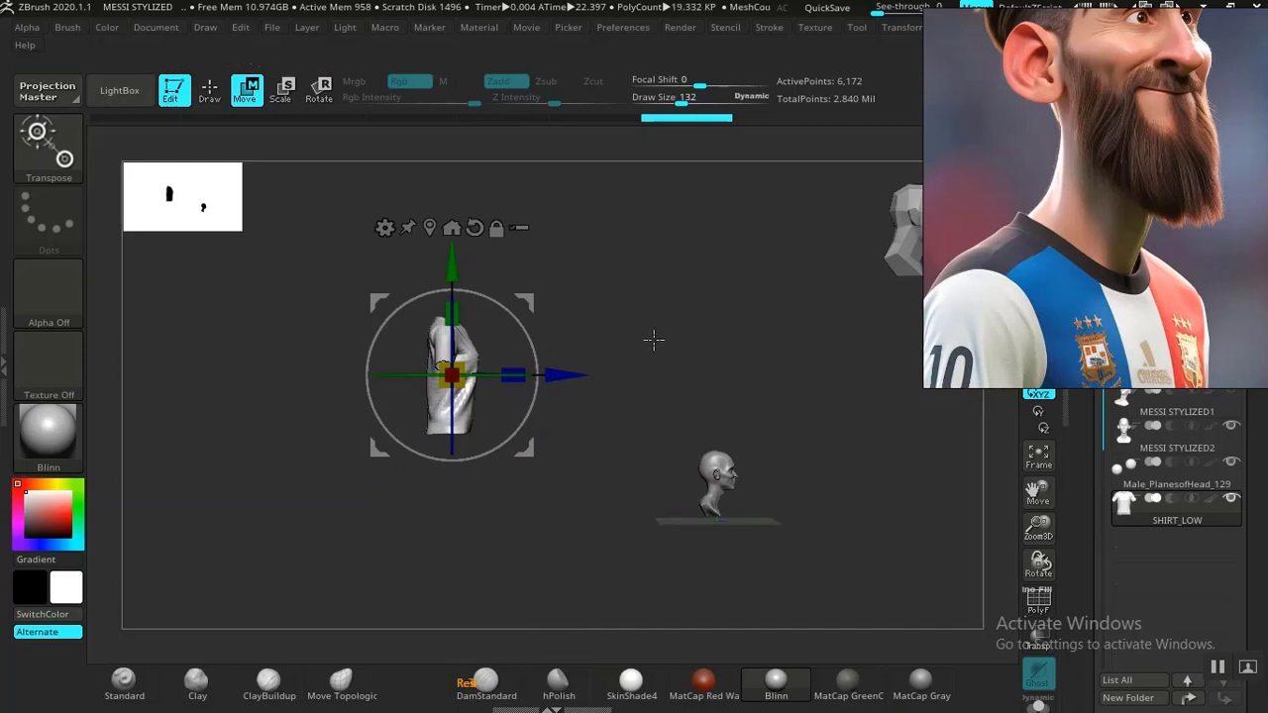
{"action": "left_click_drag", "start_coordinate": [642, 358], "coordinate": [646, 310], "text": "alt"}
{"action": "left_click_drag", "start_coordinate": [667, 369], "coordinate": [791, 453]}
{"action": "left_click_drag", "start_coordinate": [759, 526], "coordinate": [756, 501], "text": "shift"}
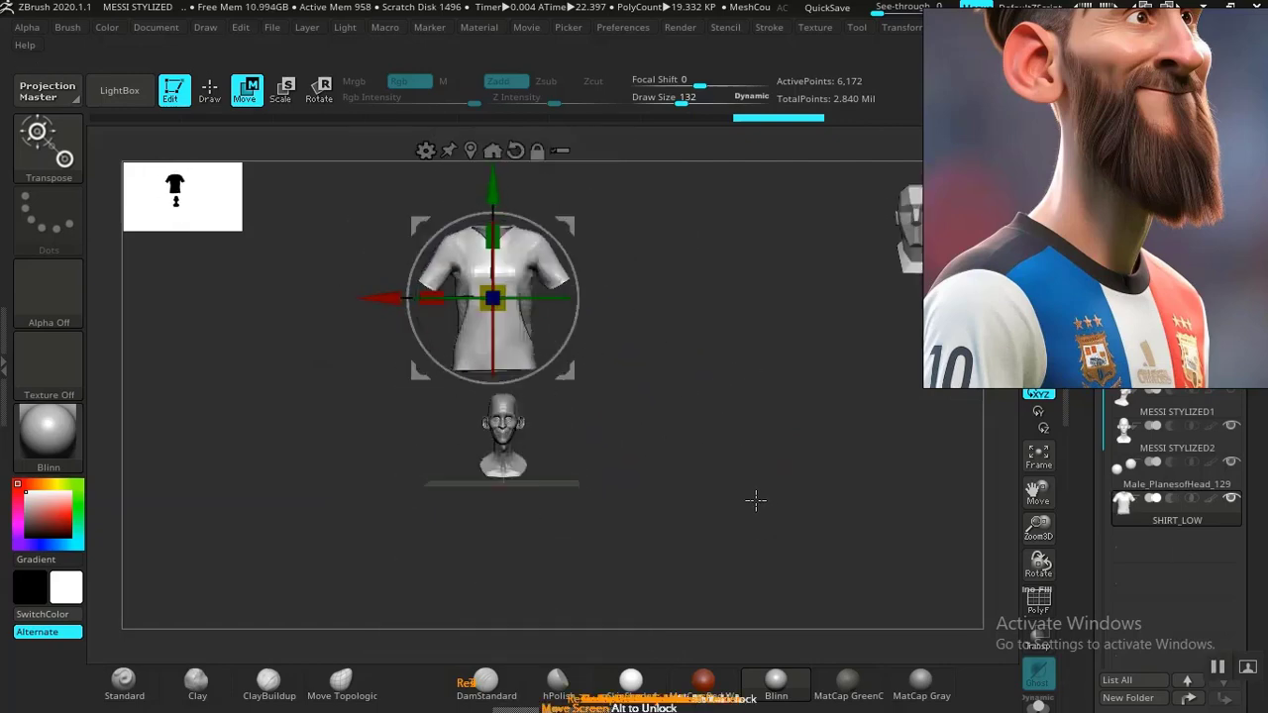
{"action": "key", "text": "ctrl+z"}
{"action": "key", "text": "ctrl+z"}
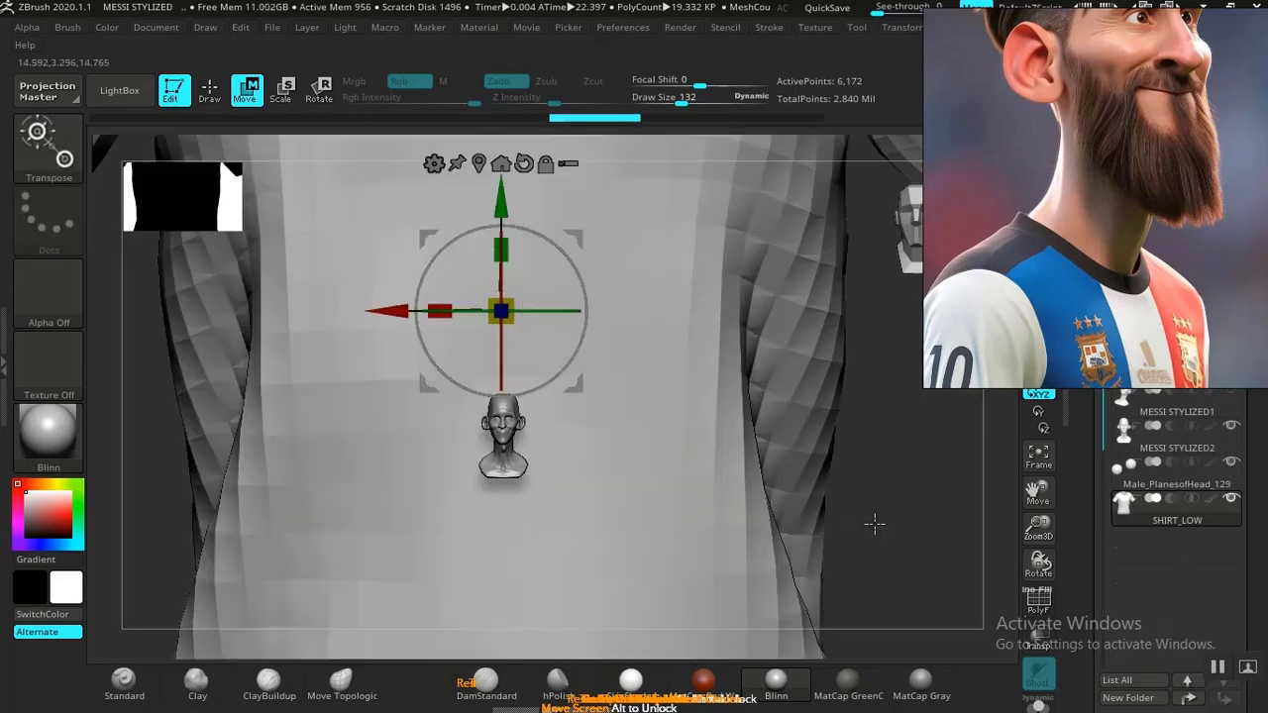
{"action": "key", "text": "ctrl+z"}
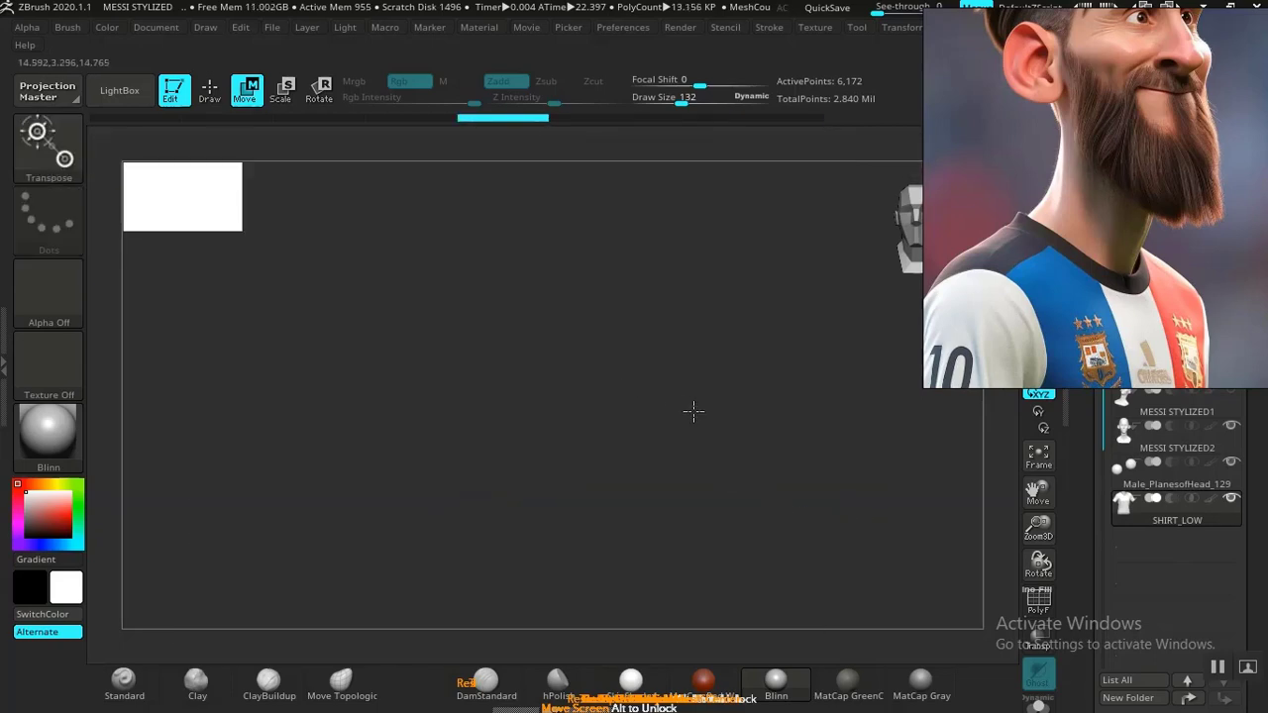
{"action": "key", "text": "f"}
{"action": "left_click_drag", "start_coordinate": [806, 487], "coordinate": [754, 455], "text": "alt"}
Import SHIRT_LOW.OBJ again into the active shirt subtool.
{"action": "left_click_drag", "start_coordinate": [1087, 555], "coordinate": [1085, 470]}
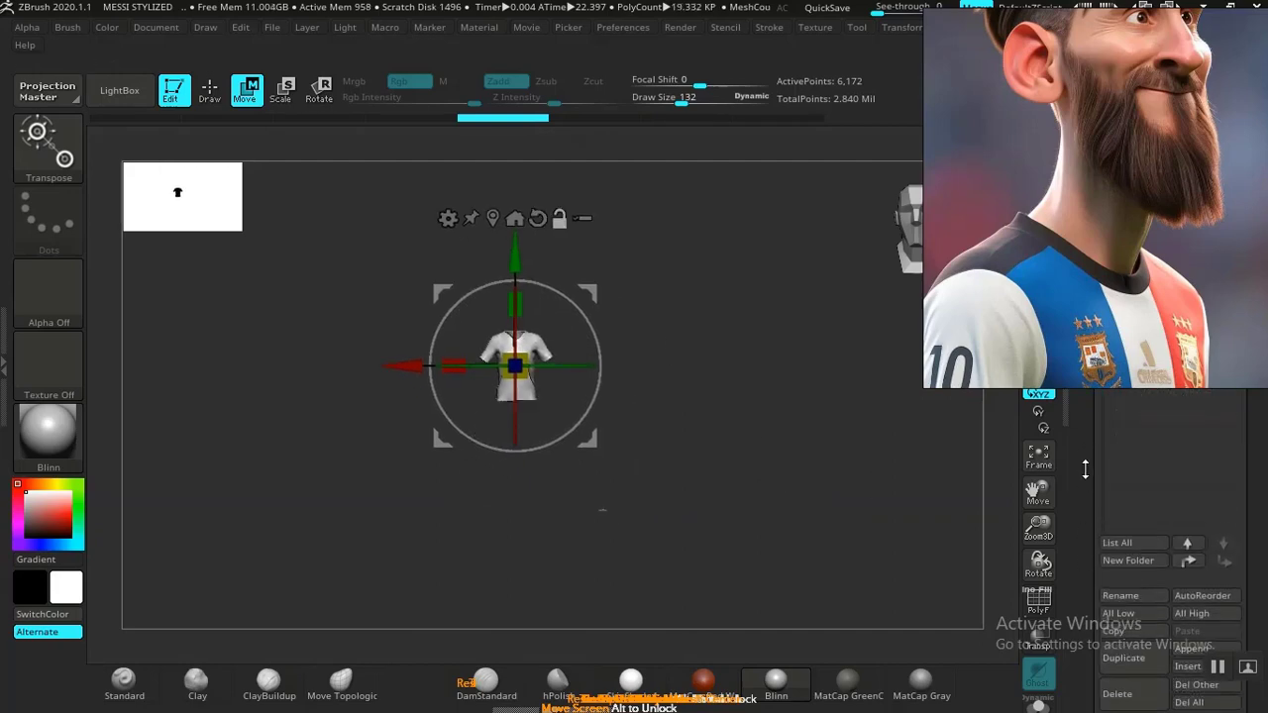
{"action": "left_click_drag", "start_coordinate": [1116, 317], "coordinate": [846, 362]}
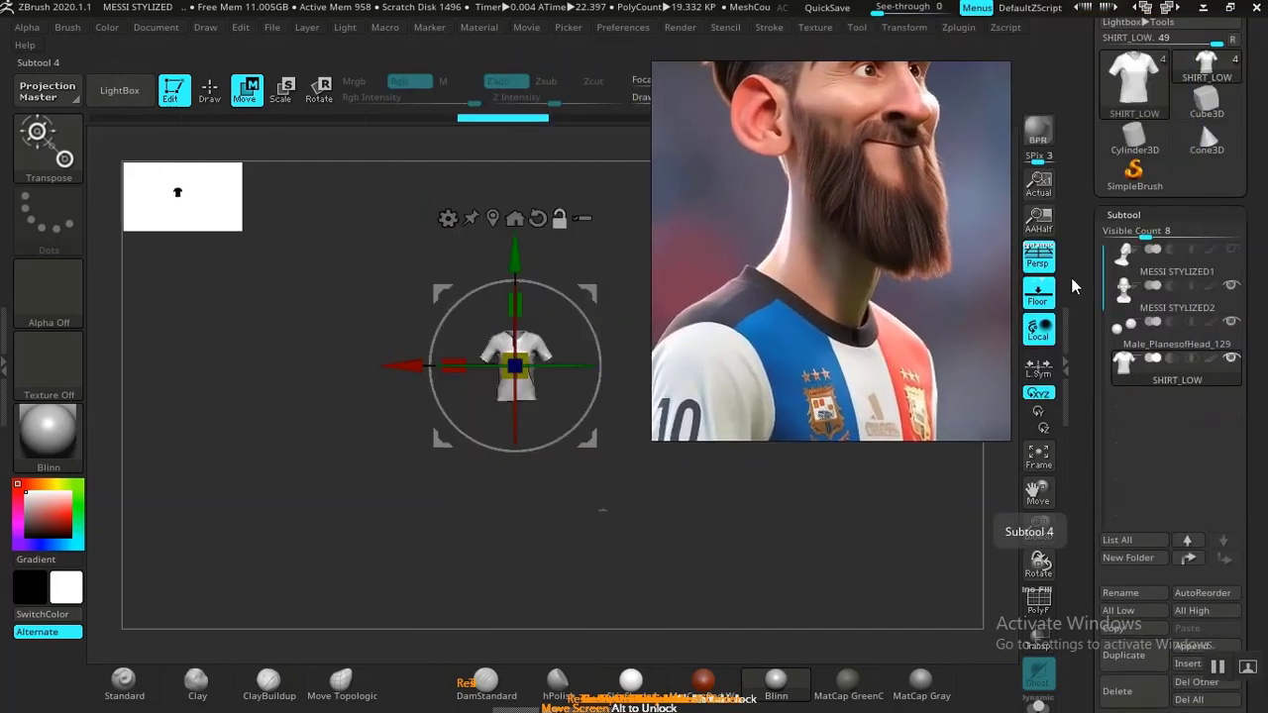
{"action": "left_click_drag", "start_coordinate": [1081, 279], "coordinate": [1082, 391]}
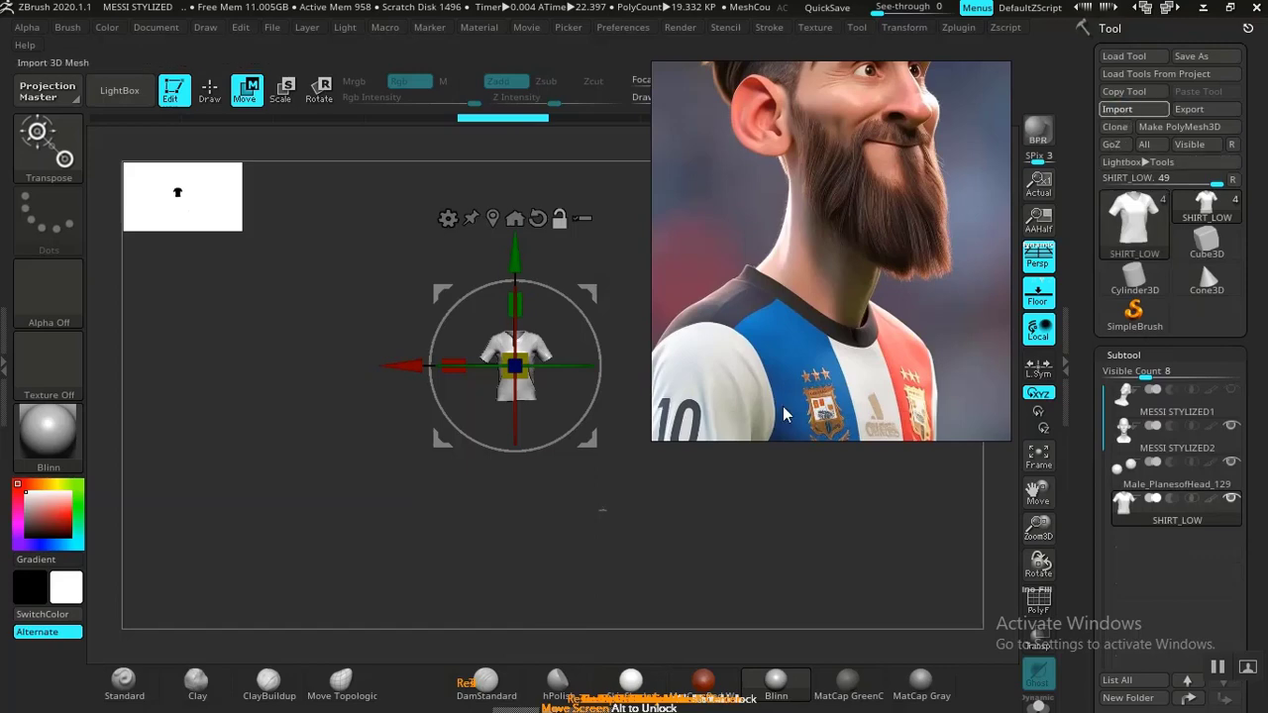
{"action": "left_click_drag", "start_coordinate": [788, 322], "coordinate": [1085, 264]}
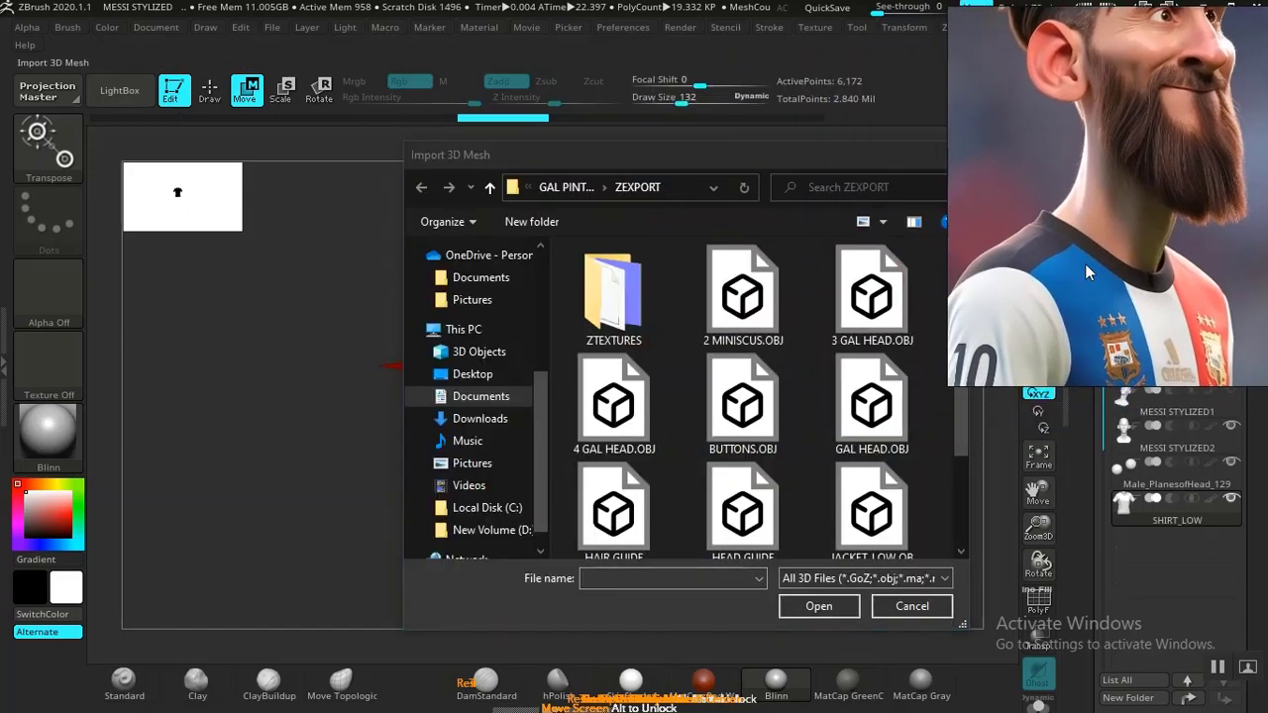
{"action": "left_click_drag", "start_coordinate": [957, 457], "coordinate": [951, 573]}
{"action": "left_click", "coordinate": [875, 550]}
{"action": "left_click", "coordinate": [819, 606]}
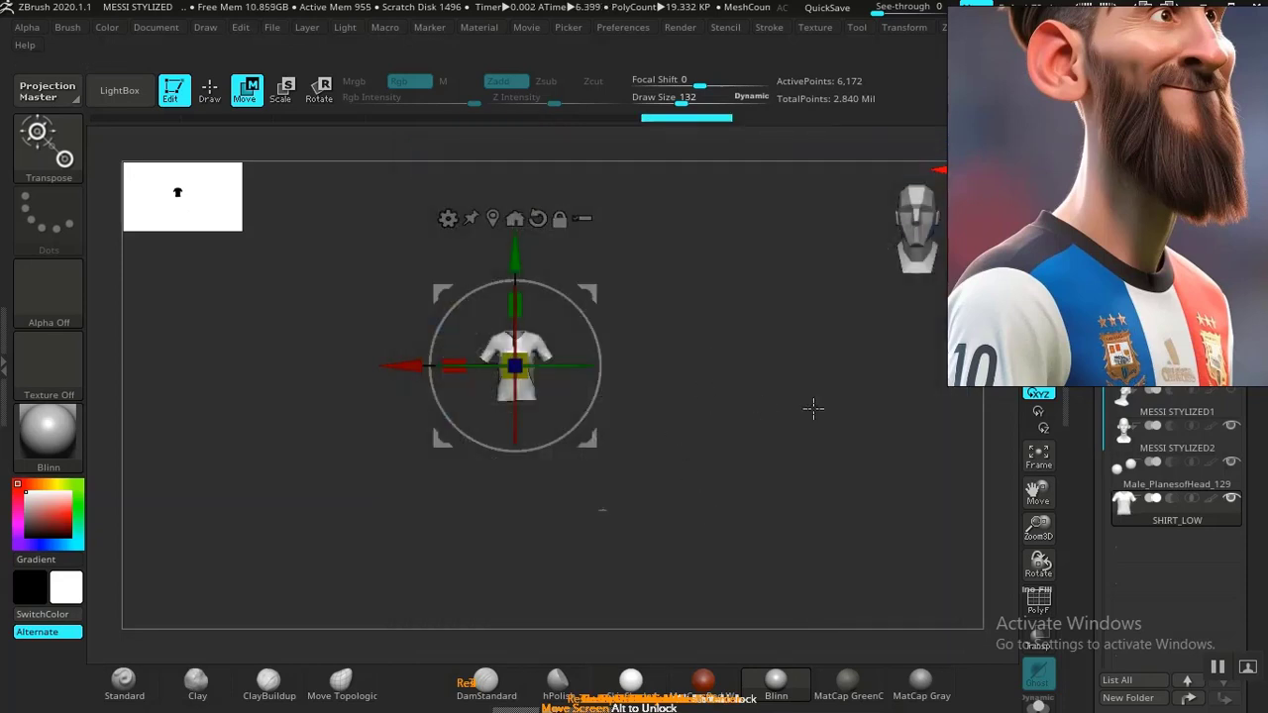
Delete the shirt subtool, then append a sphere and make it the active subtool.
{"action": "left_click_drag", "start_coordinate": [1104, 513], "coordinate": [1091, 421]}
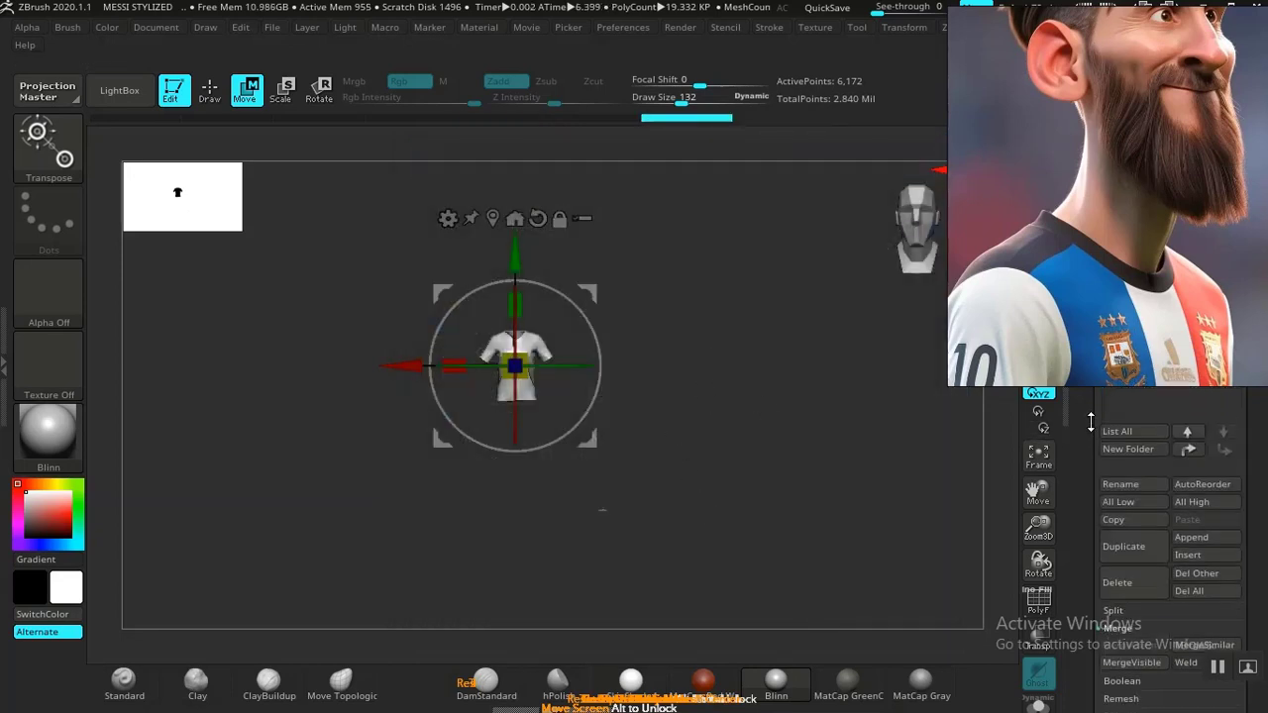
{"action": "left_click", "coordinate": [1118, 586]}
{"action": "left_click", "coordinate": [957, 632]}
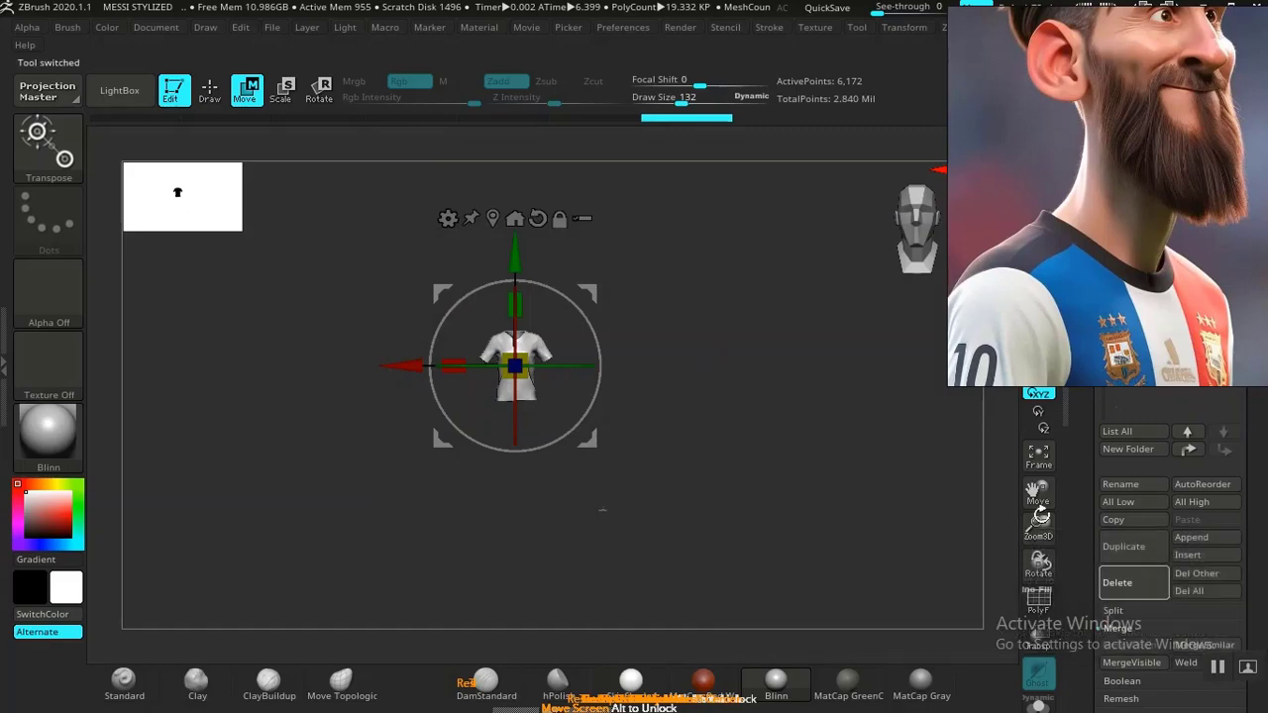
{"action": "left_click", "coordinate": [1194, 537]}
{"action": "left_click", "coordinate": [577, 458]}
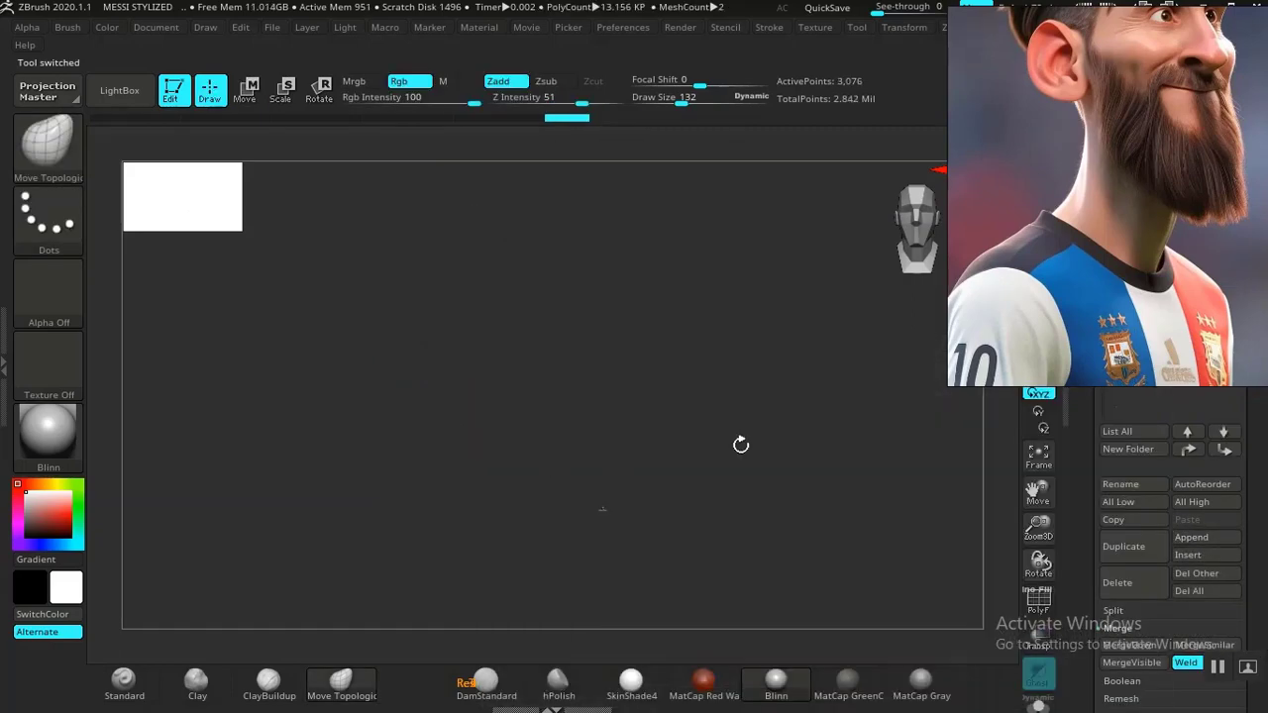
{"action": "mouse_move", "coordinate": [1078, 450]}
{"action": "left_mouse_down"}
{"action": "mouse_move", "coordinate": [1084, 567]}
{"action": "mouse_move", "coordinate": [1083, 455]}
{"action": "left_mouse_up"}
{"action": "left_click", "coordinate": [1160, 525]}
Replace the appended sphere with the shirt mesh by importing SHIRT_LOW.OBJ.
{"action": "left_click_drag", "start_coordinate": [1150, 297], "coordinate": [756, 383]}
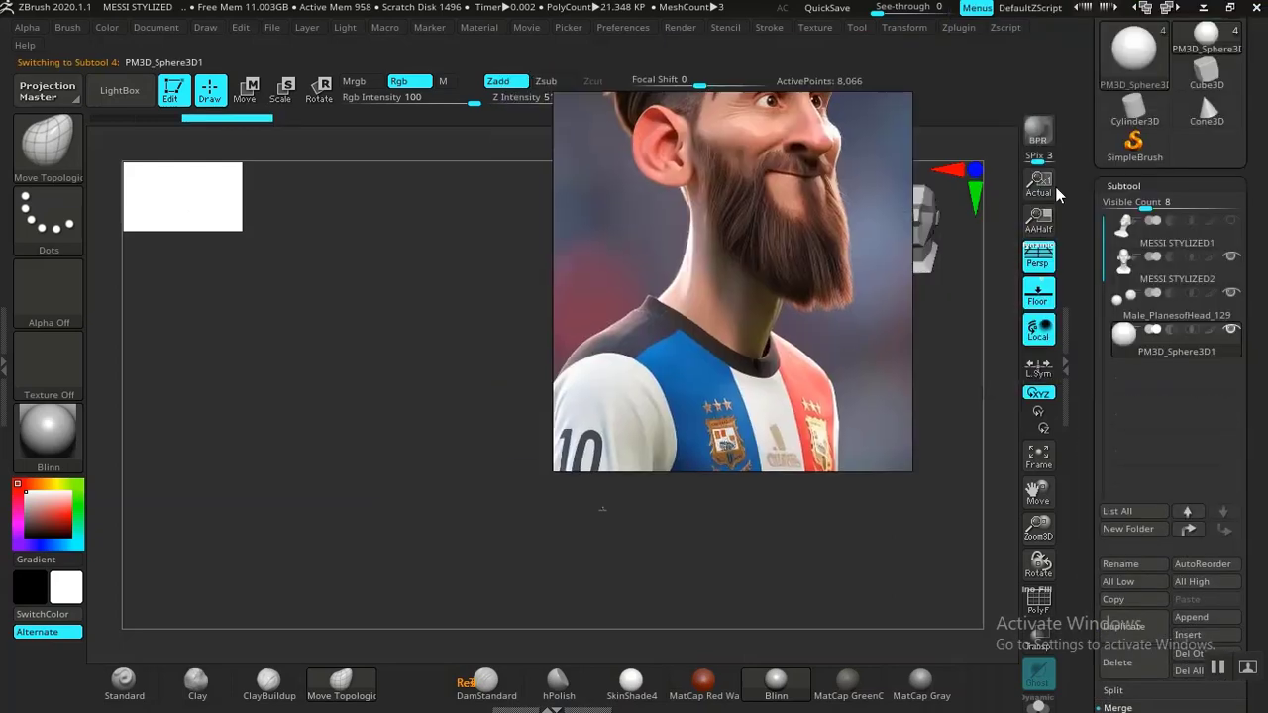
{"action": "scroll", "coordinate": [1073, 214], "scroll_direction": "up", "scroll_amount": 3}
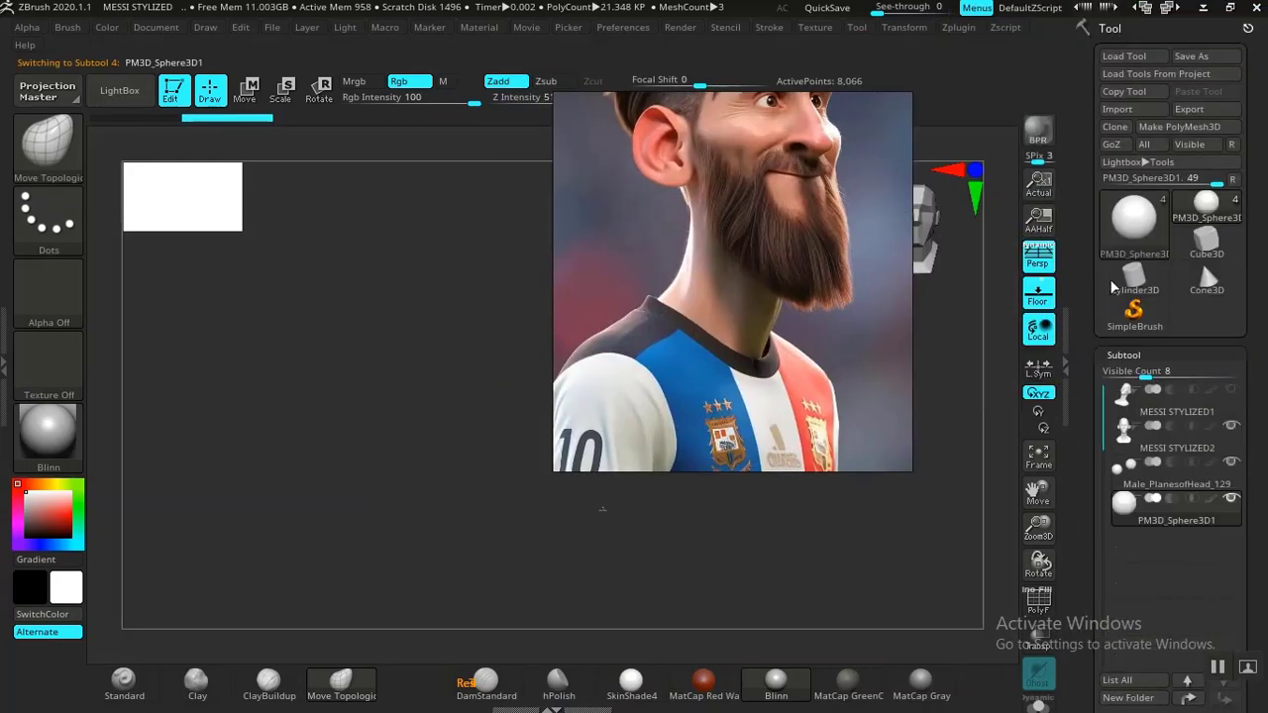
{"action": "left_click", "coordinate": [1135, 111]}
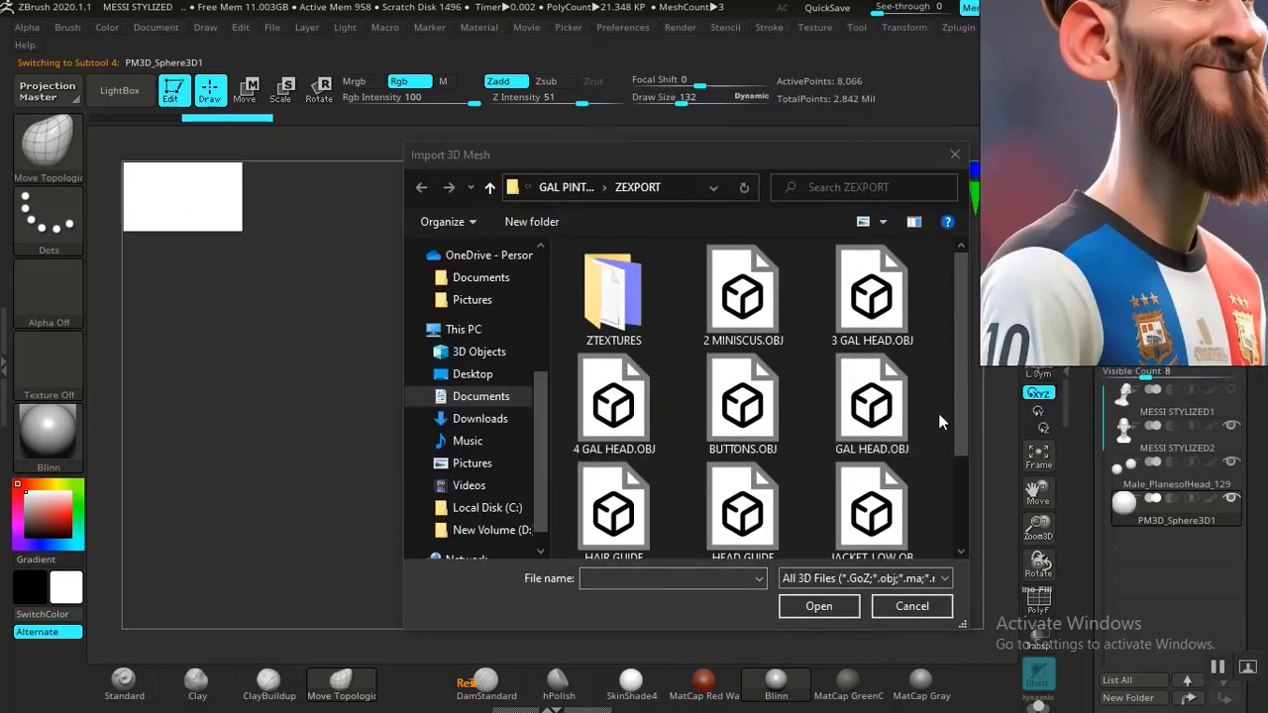
{"action": "left_click_drag", "start_coordinate": [963, 417], "coordinate": [959, 574]}
{"action": "left_click", "coordinate": [874, 535]}
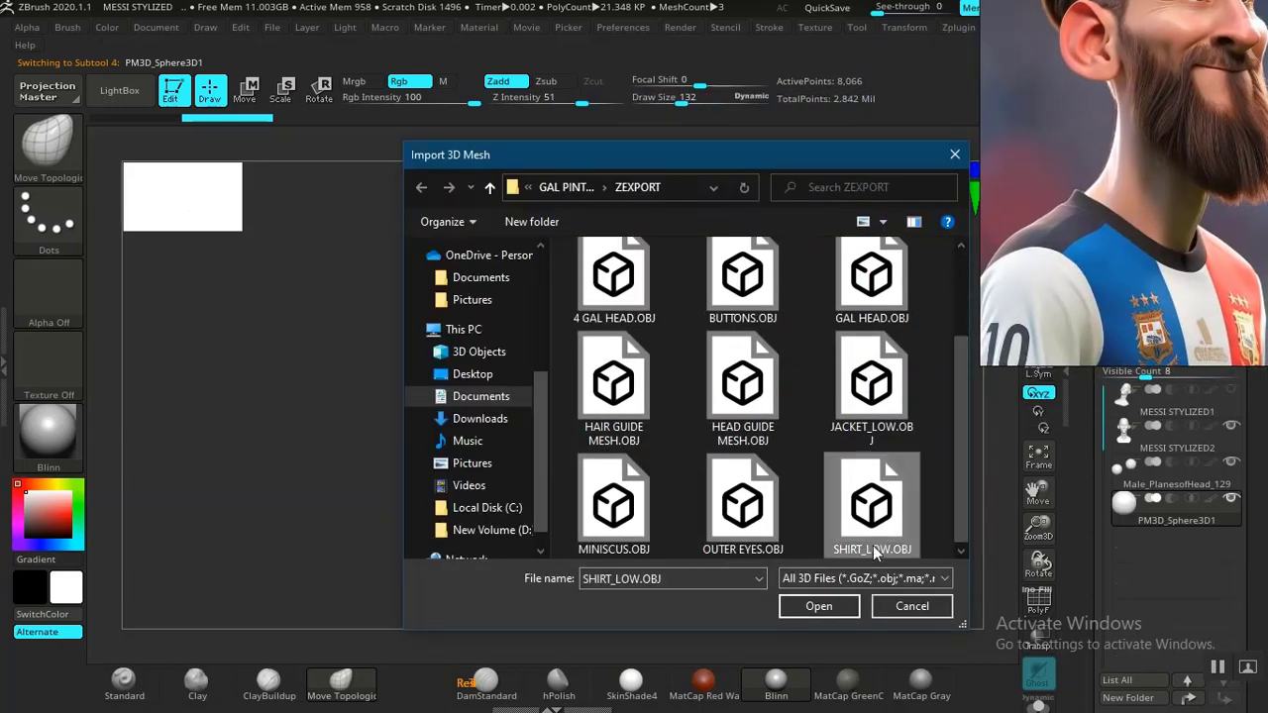
{"action": "left_click", "coordinate": [833, 610]}
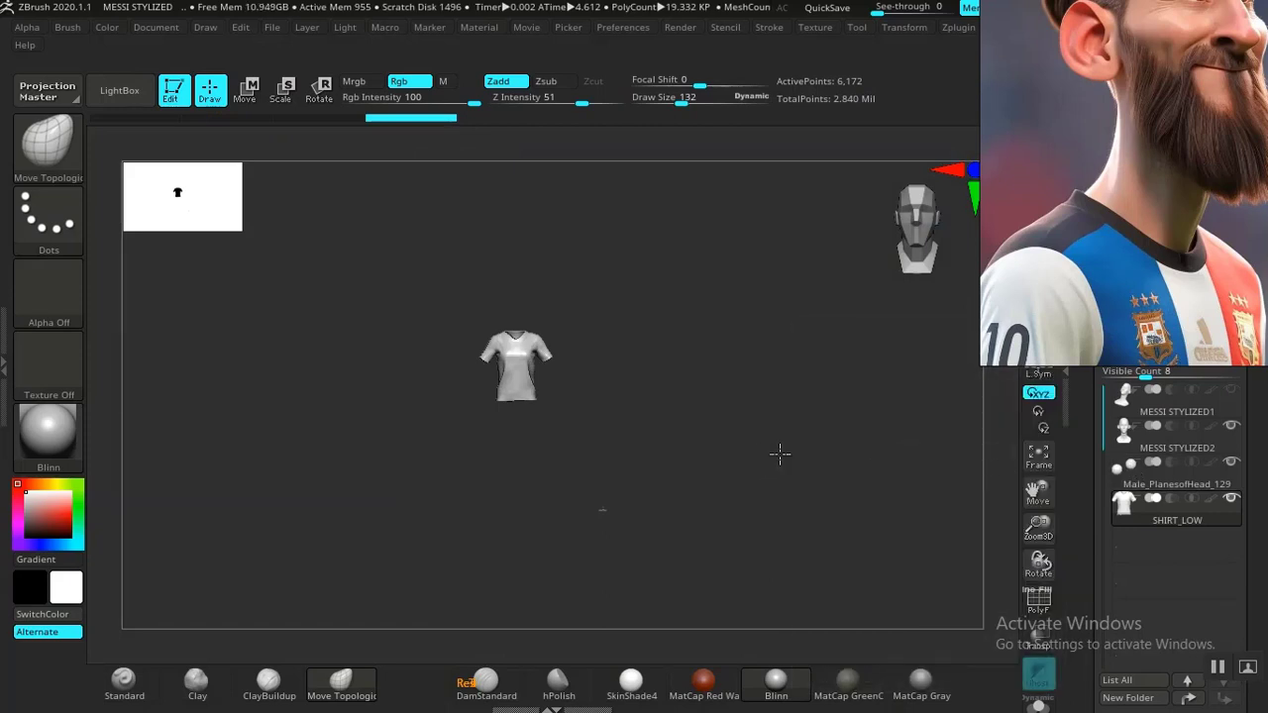
{"action": "left_click_drag", "start_coordinate": [776, 434], "coordinate": [791, 497], "text": "alt"}
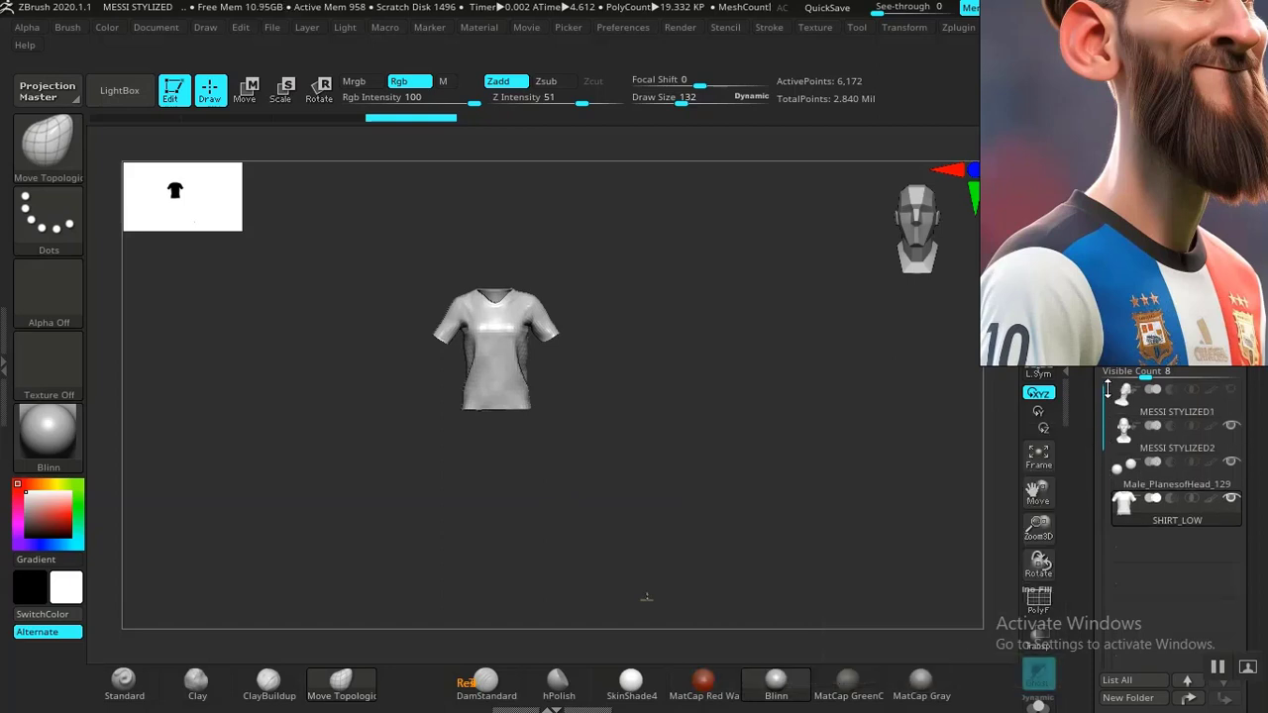
Create a subtool folder named MESSI that holds the MESSI STYLIZED1 subtool.
{"action": "right_click_drag", "start_coordinate": [1182, 358], "coordinate": [1078, 291]}
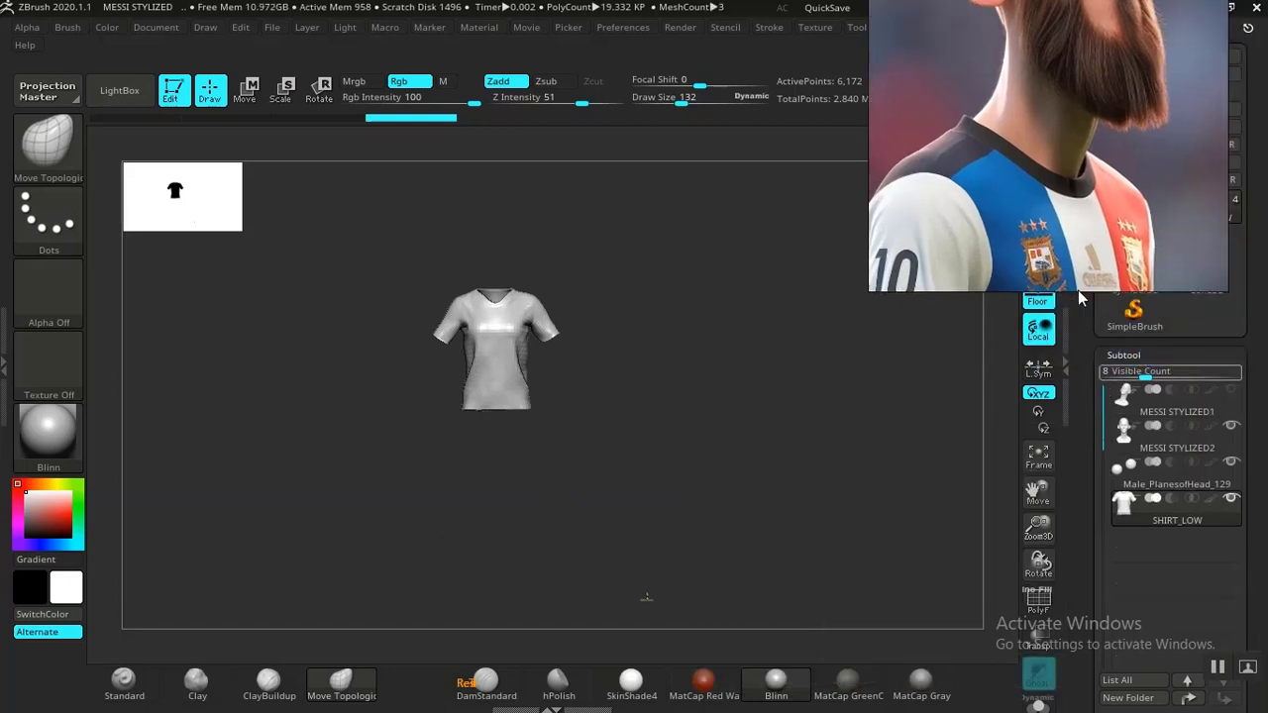
{"action": "left_click", "coordinate": [1153, 414]}
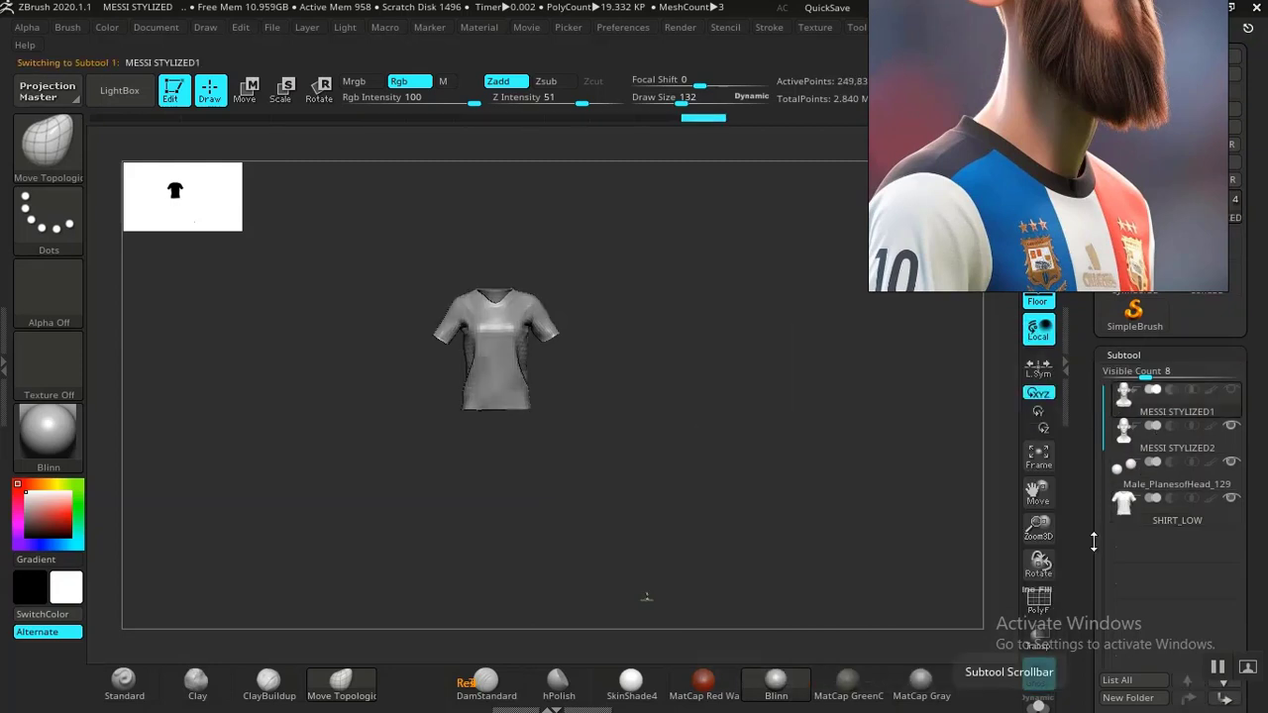
{"action": "left_click_drag", "start_coordinate": [1097, 594], "coordinate": [1099, 227]}
{"action": "left_click_drag", "start_coordinate": [1089, 474], "coordinate": [1095, 553]}
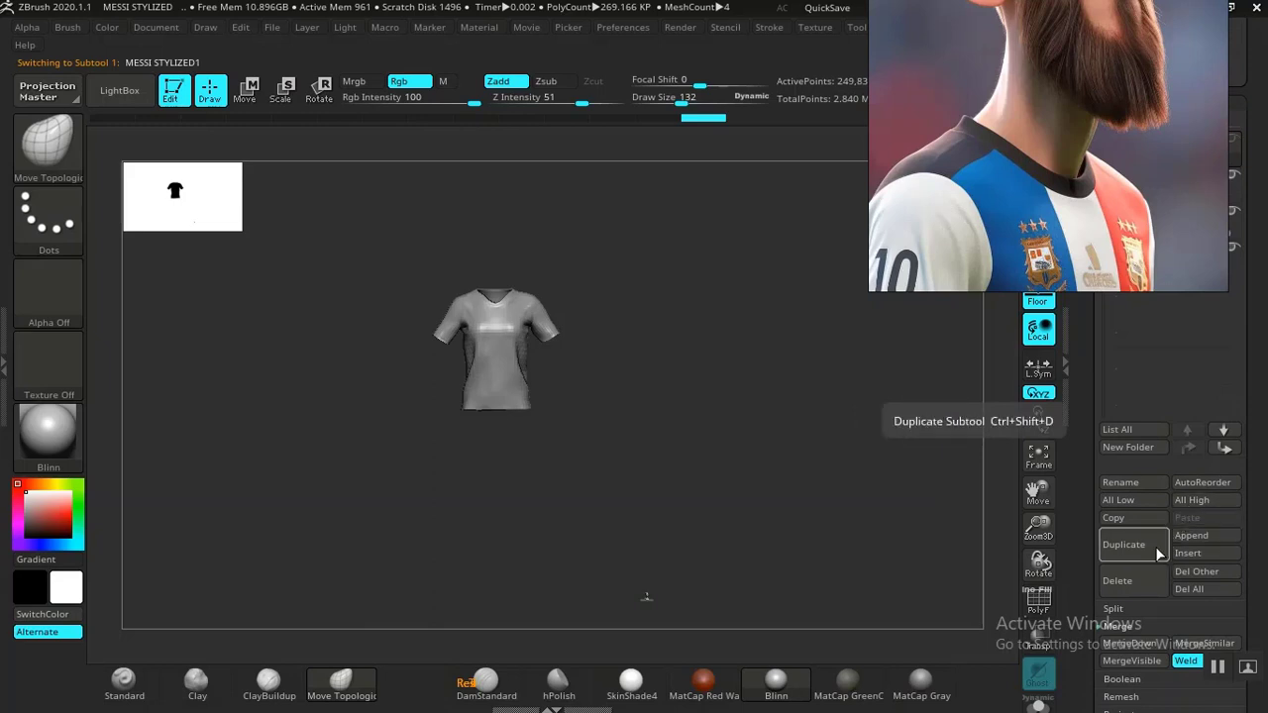
{"action": "left_click", "coordinate": [1129, 448]}
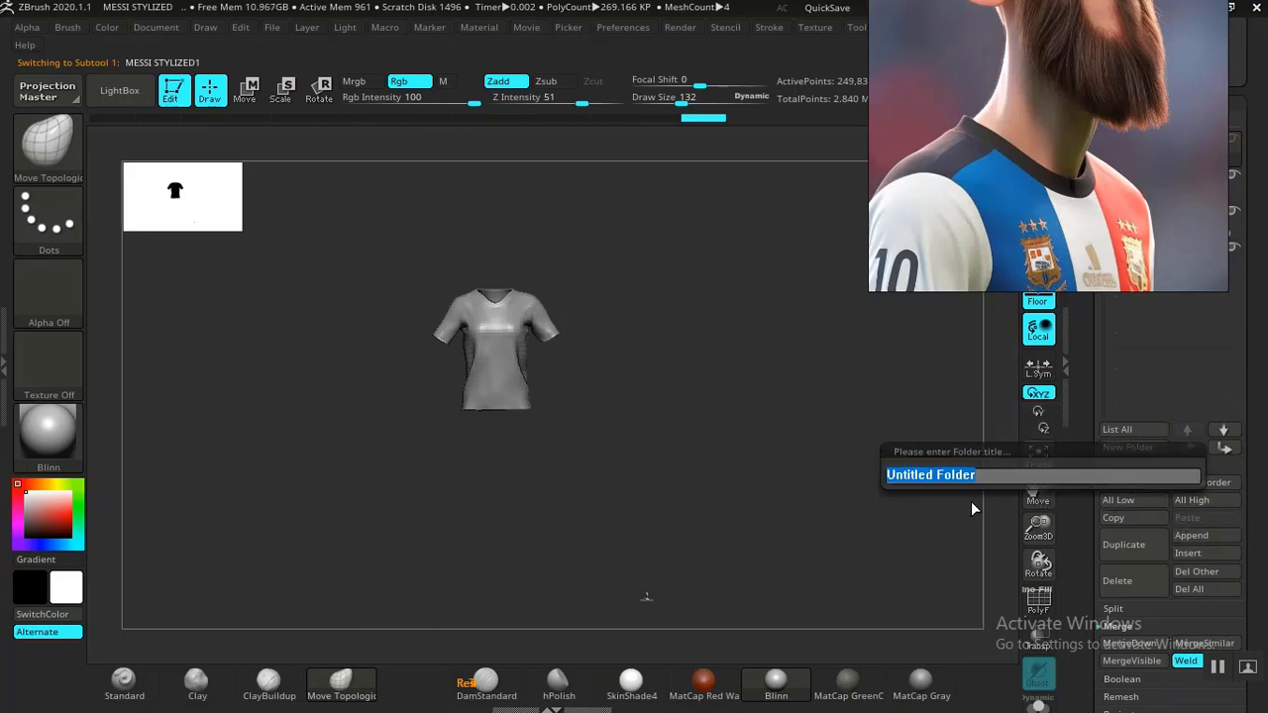
{"action": "type", "text": "ME"}
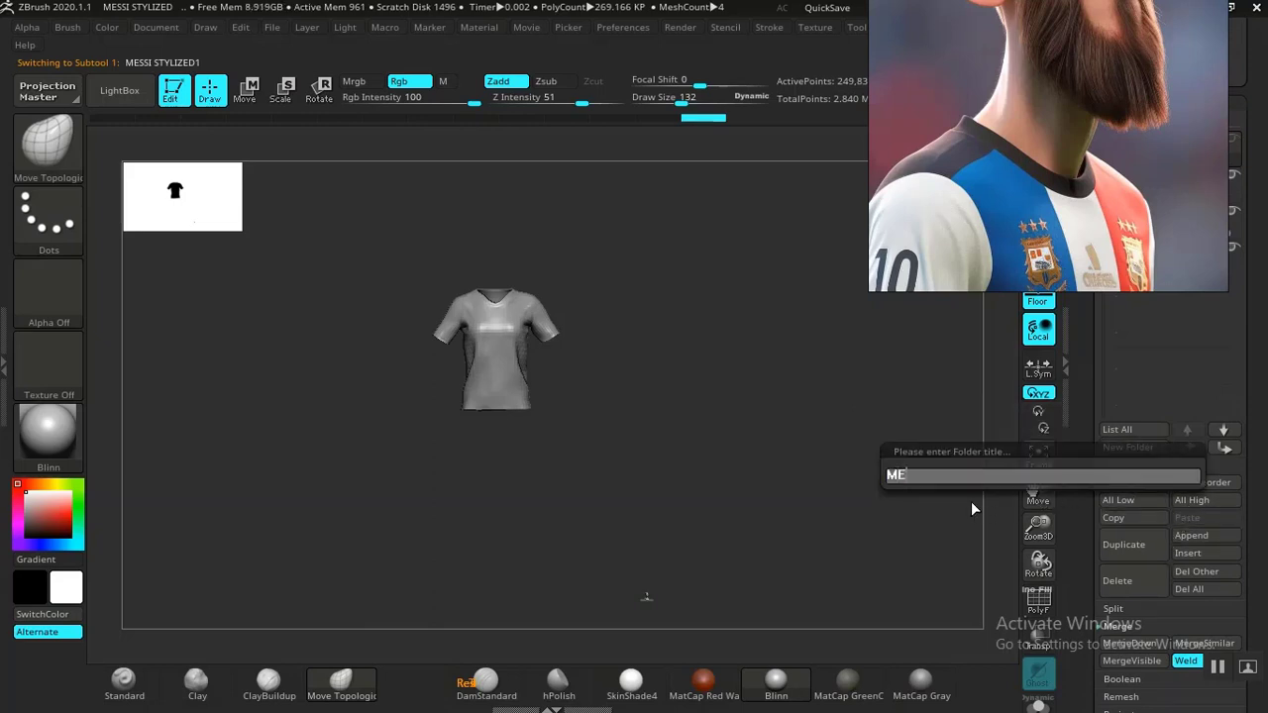
{"action": "type", "text": "SSI"}
{"action": "key", "text": "Return"}
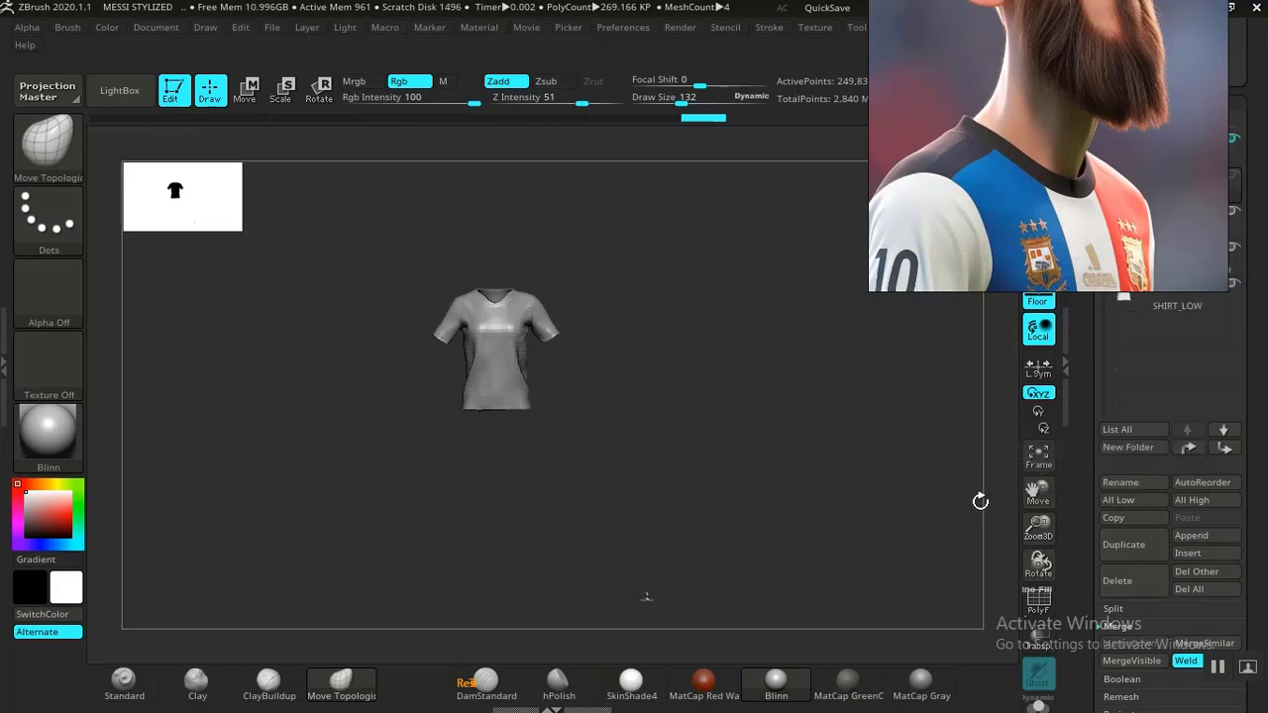
{"action": "left_click_drag", "start_coordinate": [1086, 405], "coordinate": [1113, 474]}
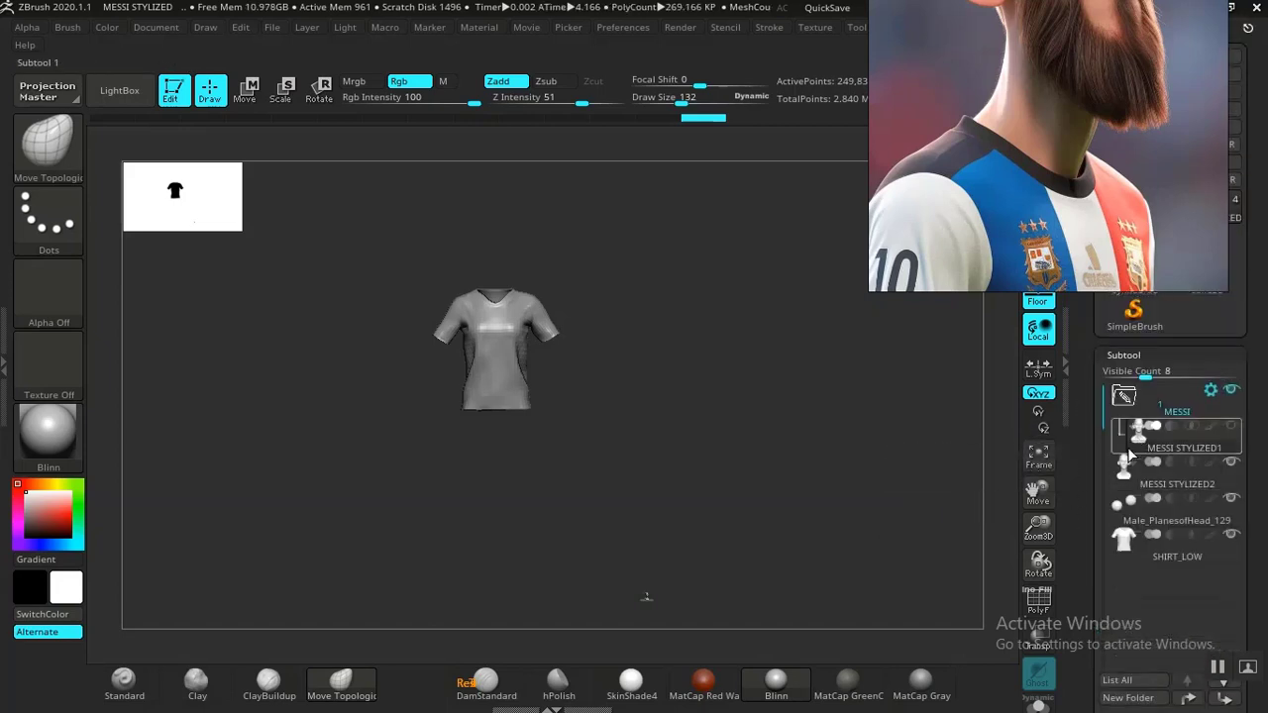
Rename the MESSI STYLIZED2 subtool to MAIN MESSI STYLIZED2.
{"action": "mouse_move", "coordinate": [1176, 472]}
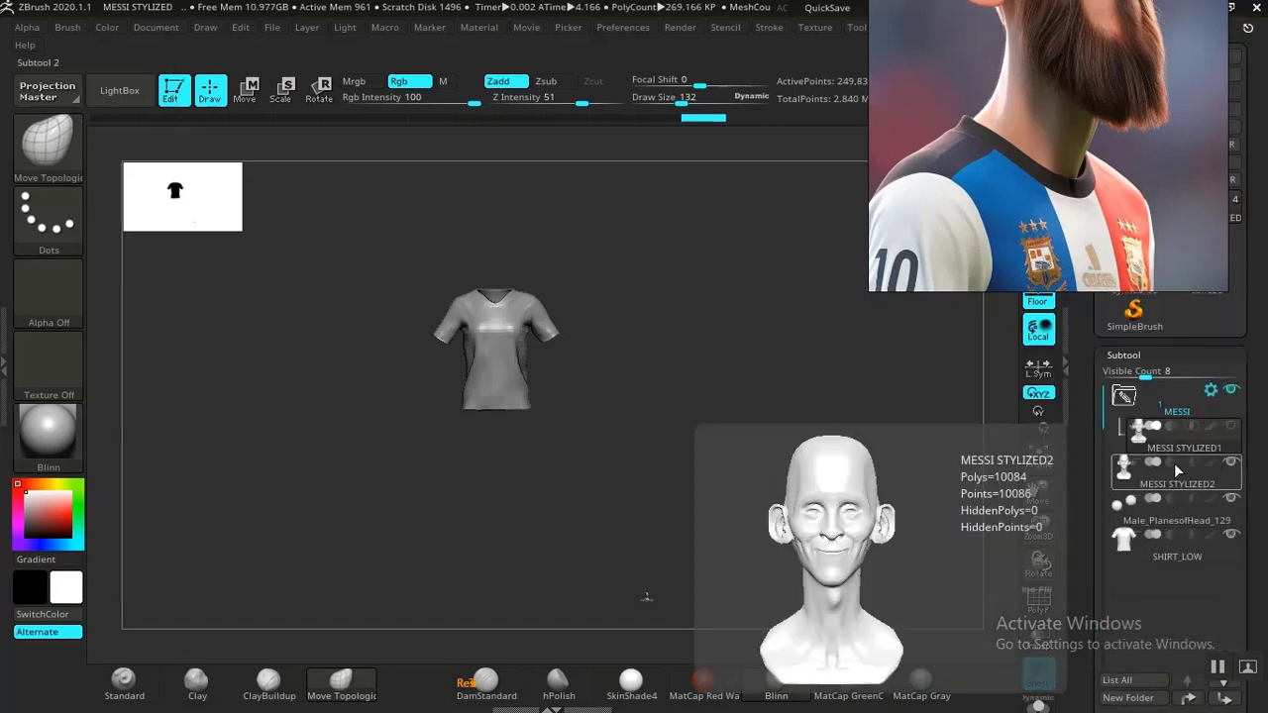
{"action": "mouse_move", "coordinate": [1174, 448]}
{"action": "left_click_drag", "start_coordinate": [843, 508], "coordinate": [827, 509], "text": "alt"}
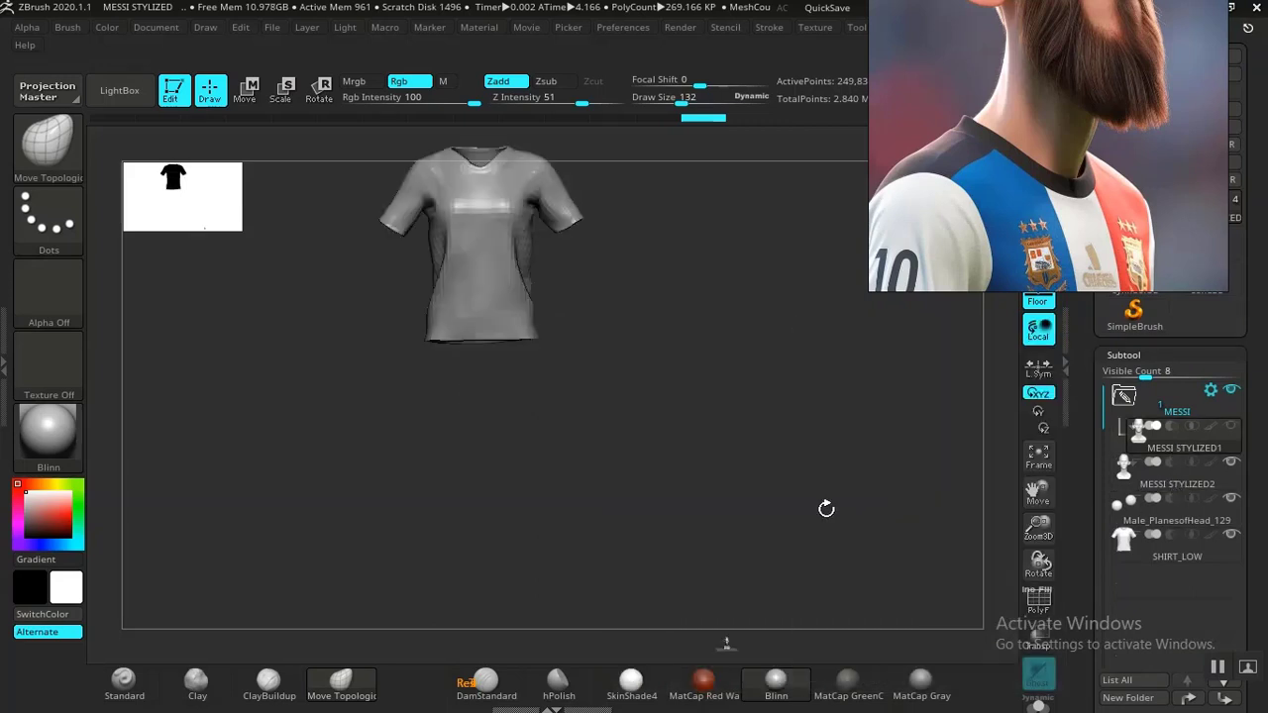
{"action": "left_click", "coordinate": [1169, 494]}
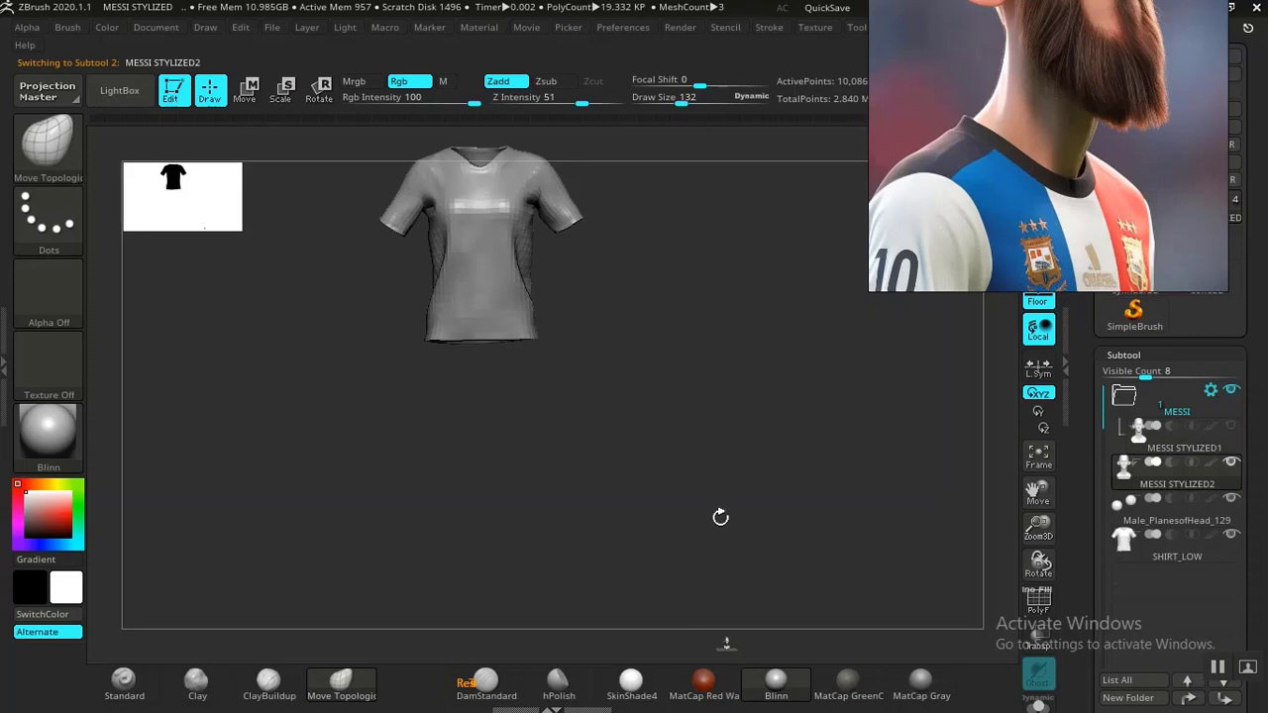
{"action": "key", "text": "f"}
{"action": "left_click_drag", "start_coordinate": [810, 481], "coordinate": [842, 540], "text": "alt"}
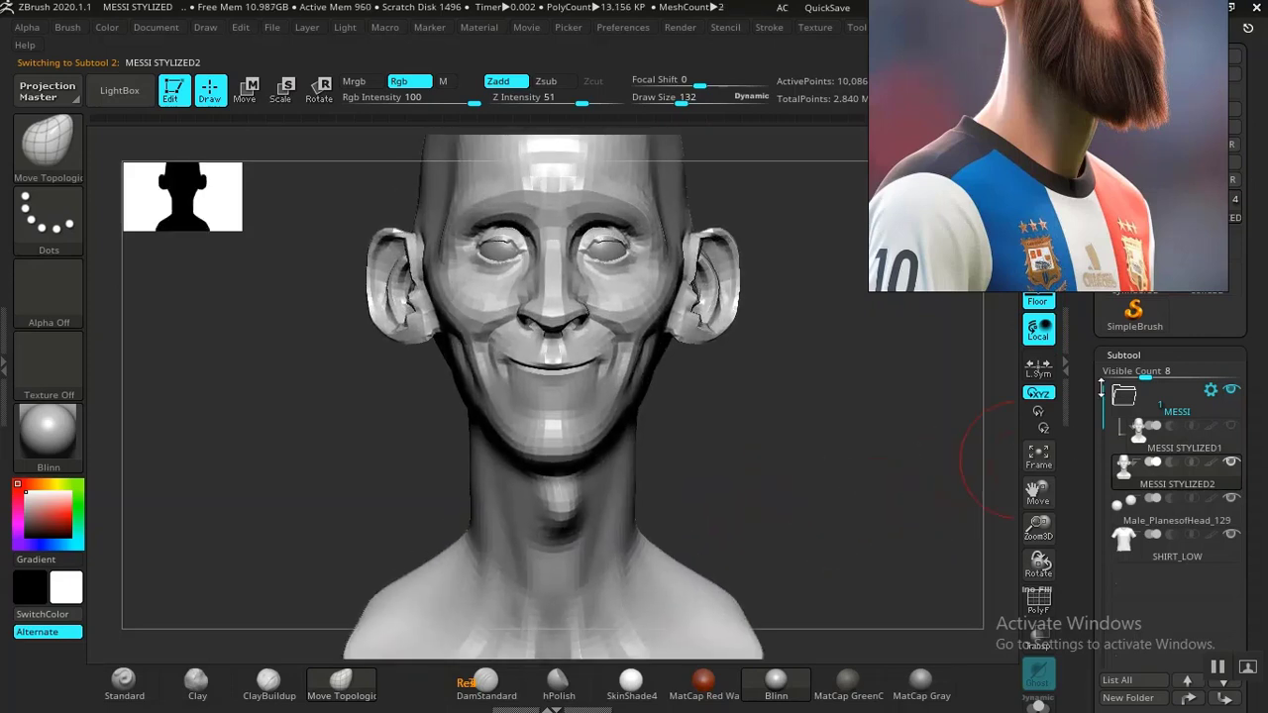
{"action": "left_click", "coordinate": [1126, 357]}
{"action": "left_click", "coordinate": [1127, 375]}
{"action": "left_click", "coordinate": [1126, 374]}
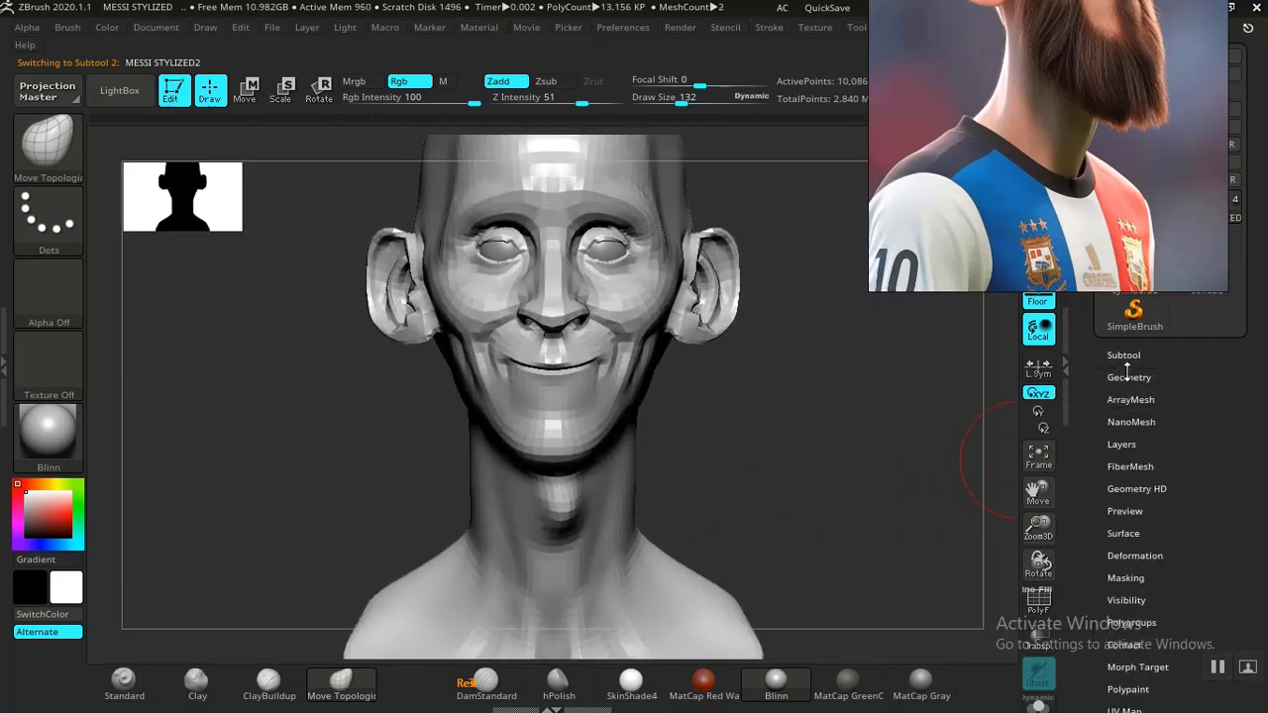
{"action": "left_click", "coordinate": [1127, 354]}
{"action": "scroll", "coordinate": [1087, 536], "scroll_direction": "down", "scroll_amount": 3}
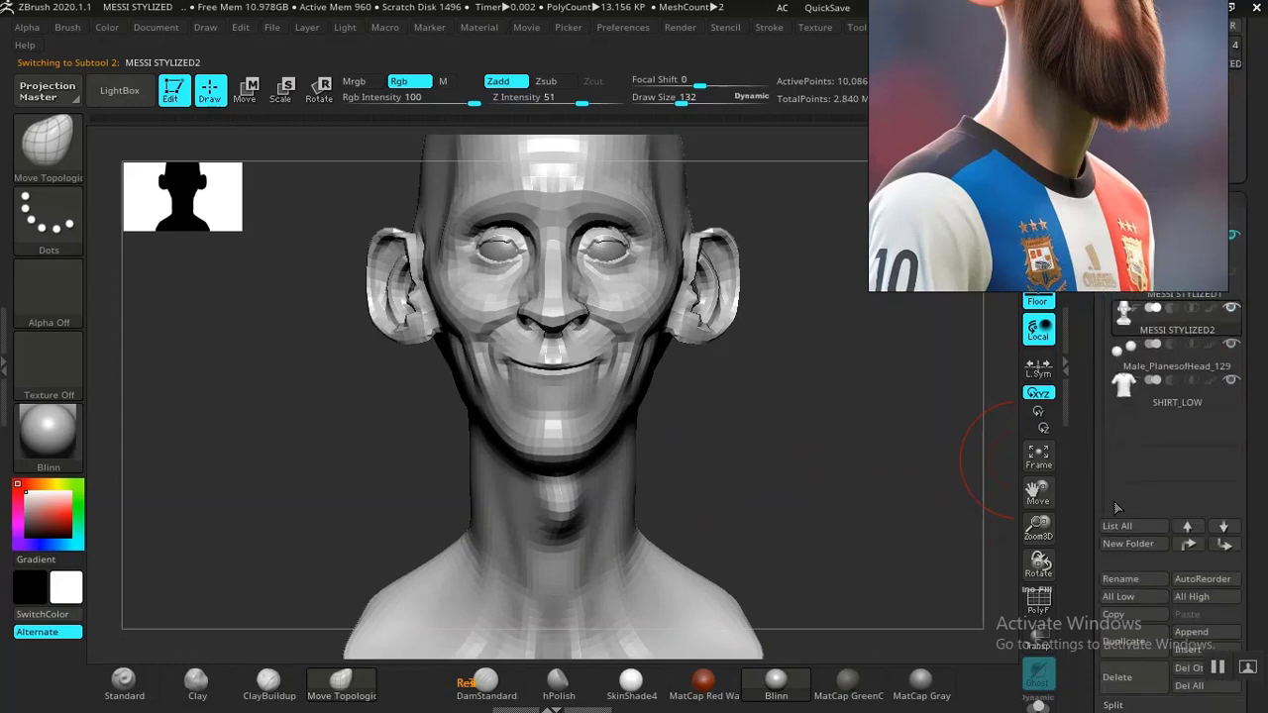
{"action": "left_click_drag", "start_coordinate": [1091, 613], "coordinate": [1105, 531]}
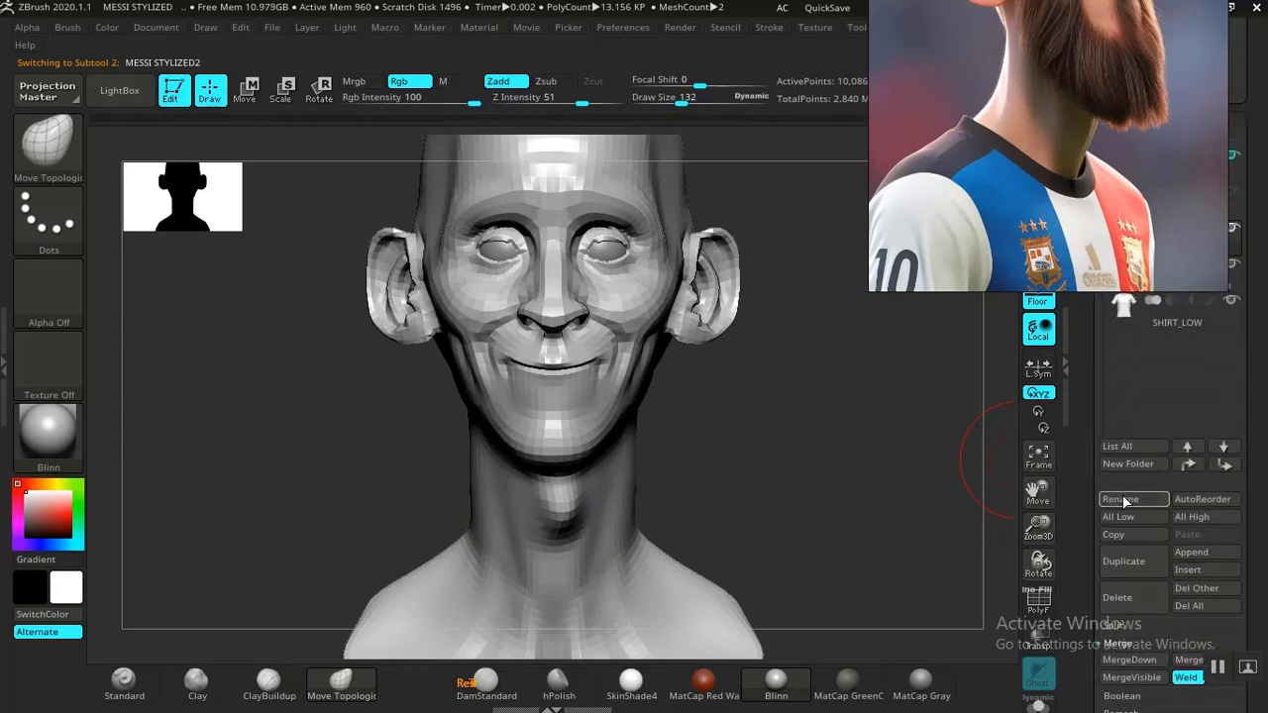
{"action": "left_click", "coordinate": [1125, 501]}
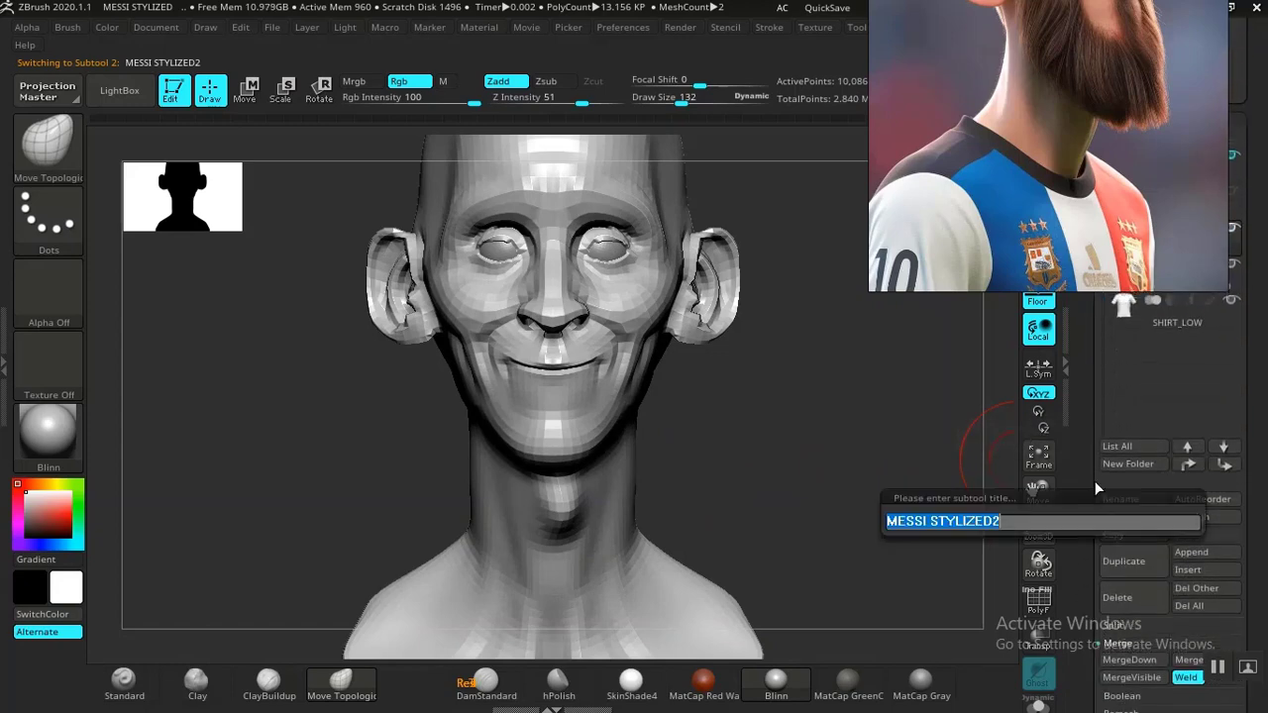
{"action": "left_click", "coordinate": [894, 529]}
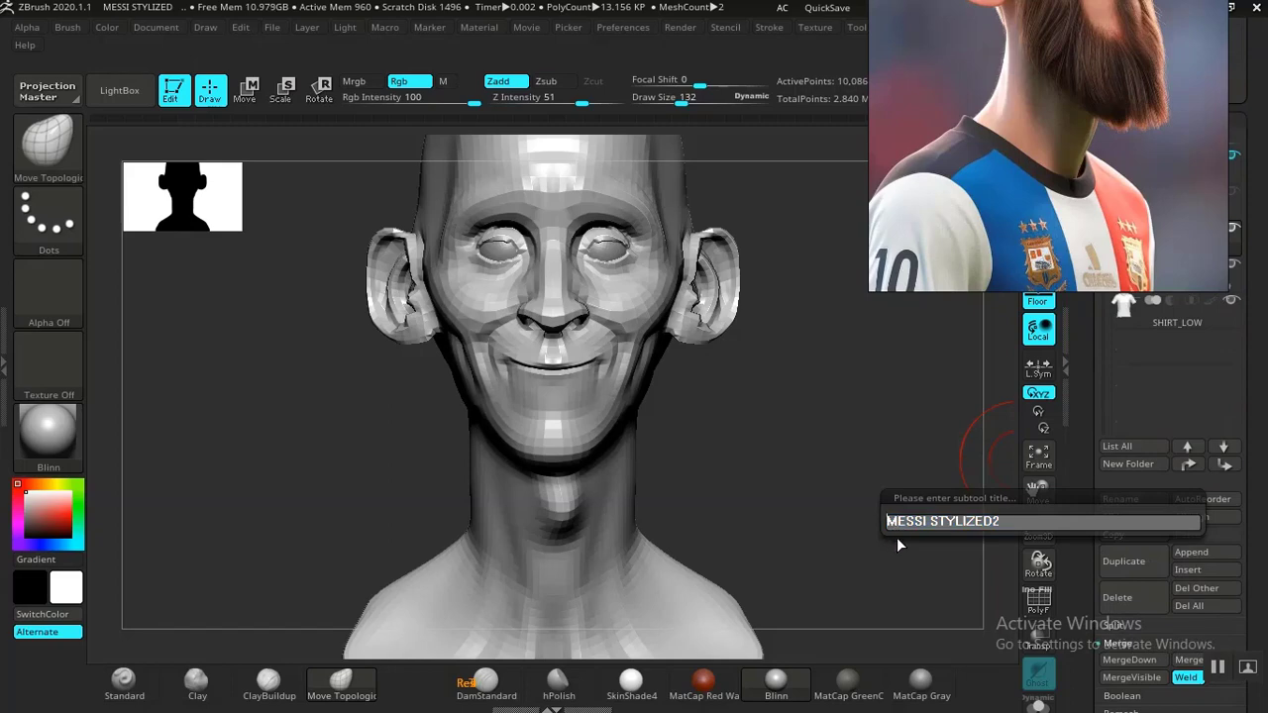
{"action": "type", "text": "MAIN"}
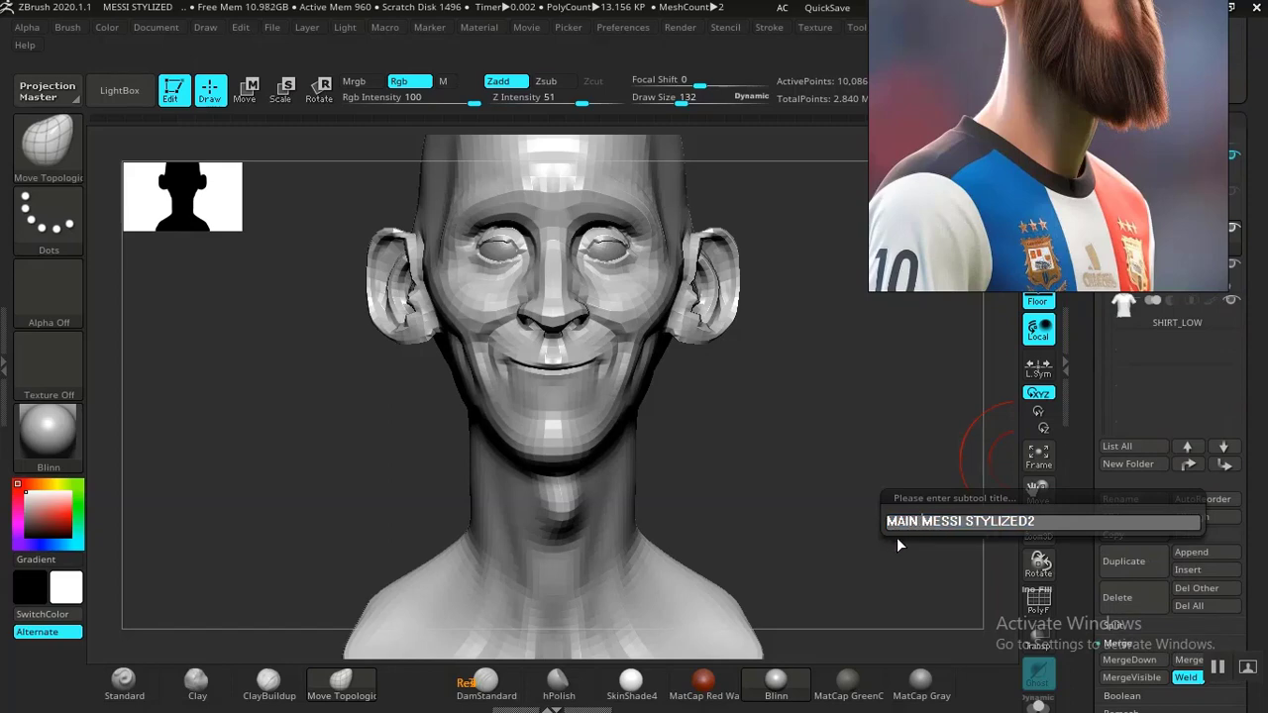
{"action": "key", "text": "Return"}
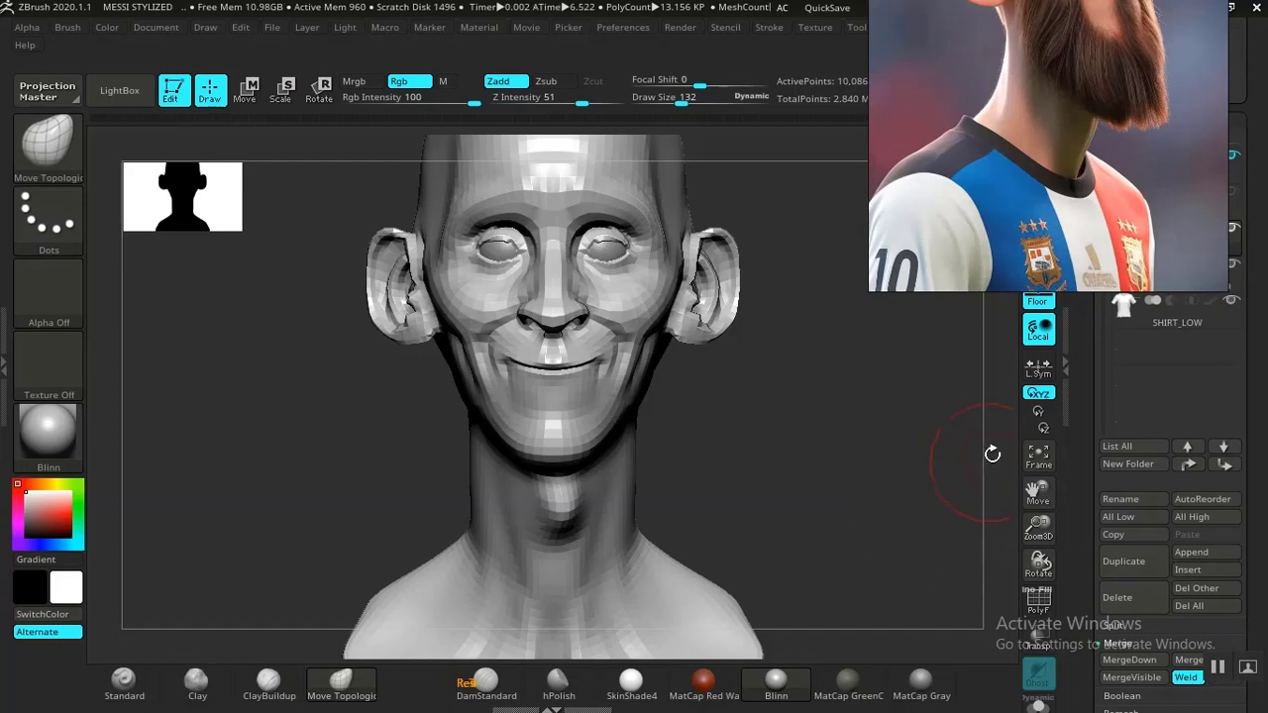
Move the MAIN MESSI STYLIZED2 subtool into the MESSI folder, above MESSI STYLIZED1.
{"action": "scroll", "coordinate": [1149, 470], "scroll_direction": "up", "scroll_amount": 3}
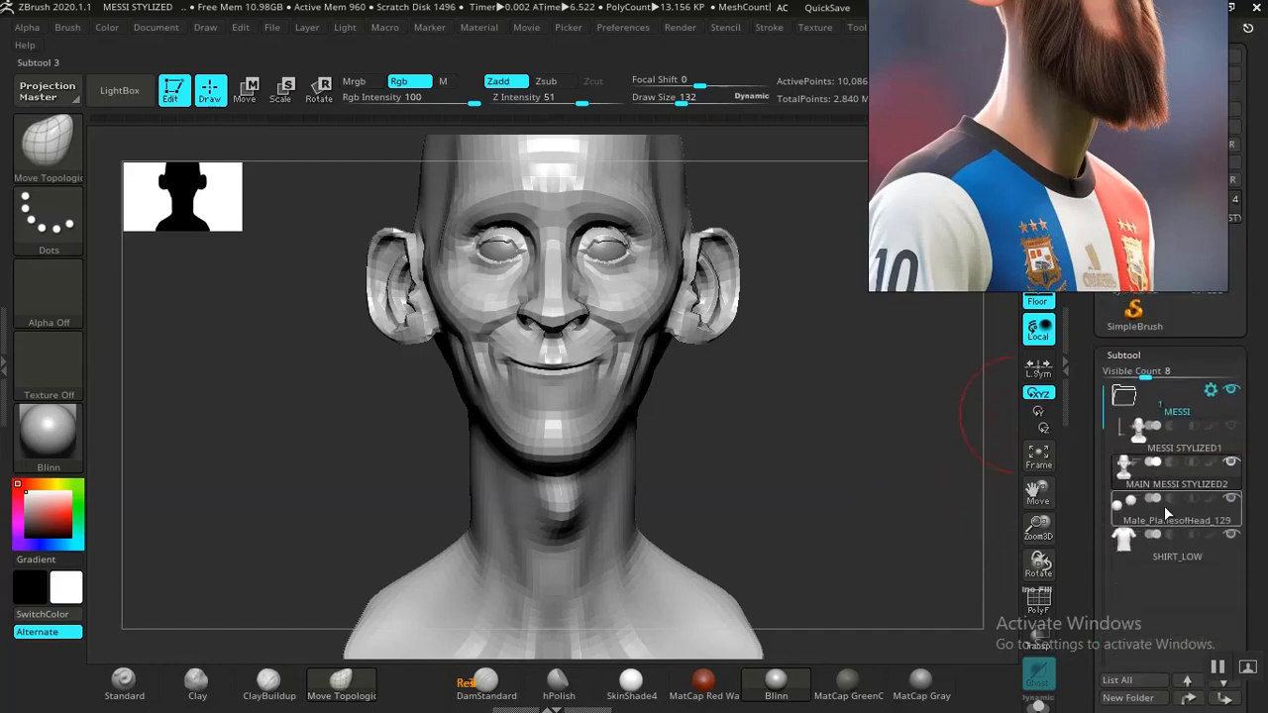
{"action": "left_click_drag", "start_coordinate": [1178, 480], "coordinate": [1190, 445]}
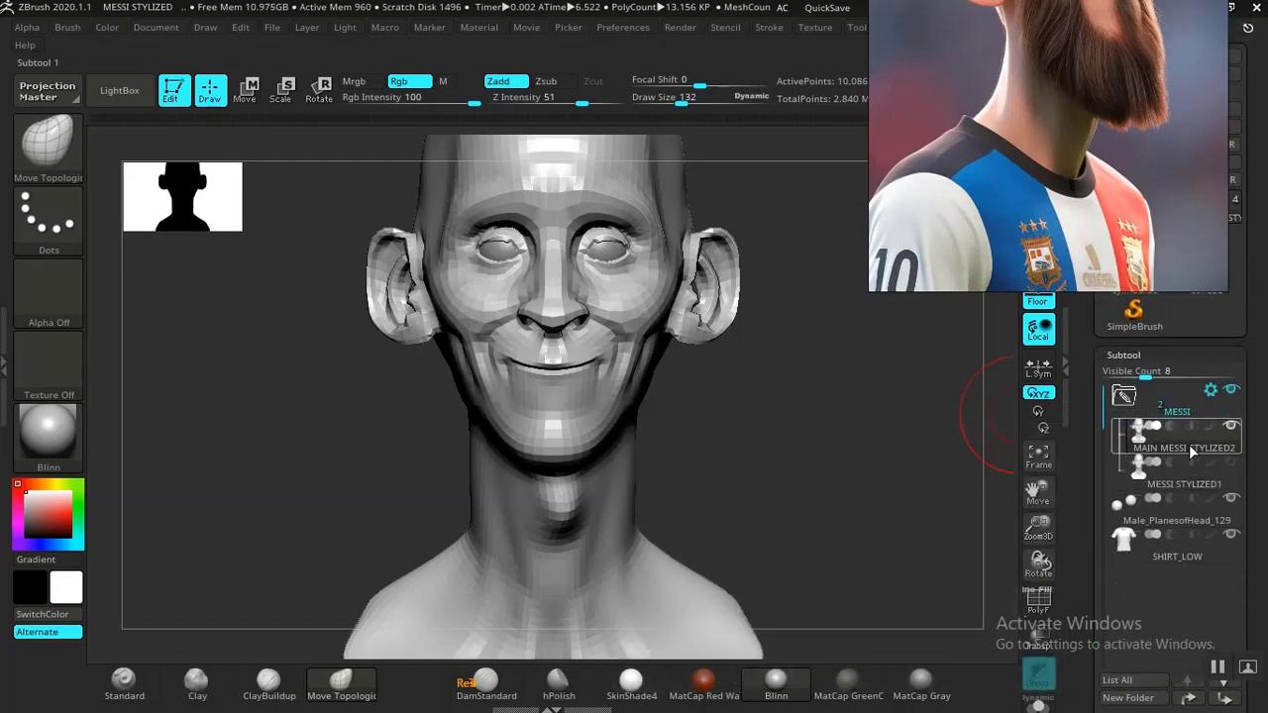
{"action": "left_click", "coordinate": [1189, 446]}
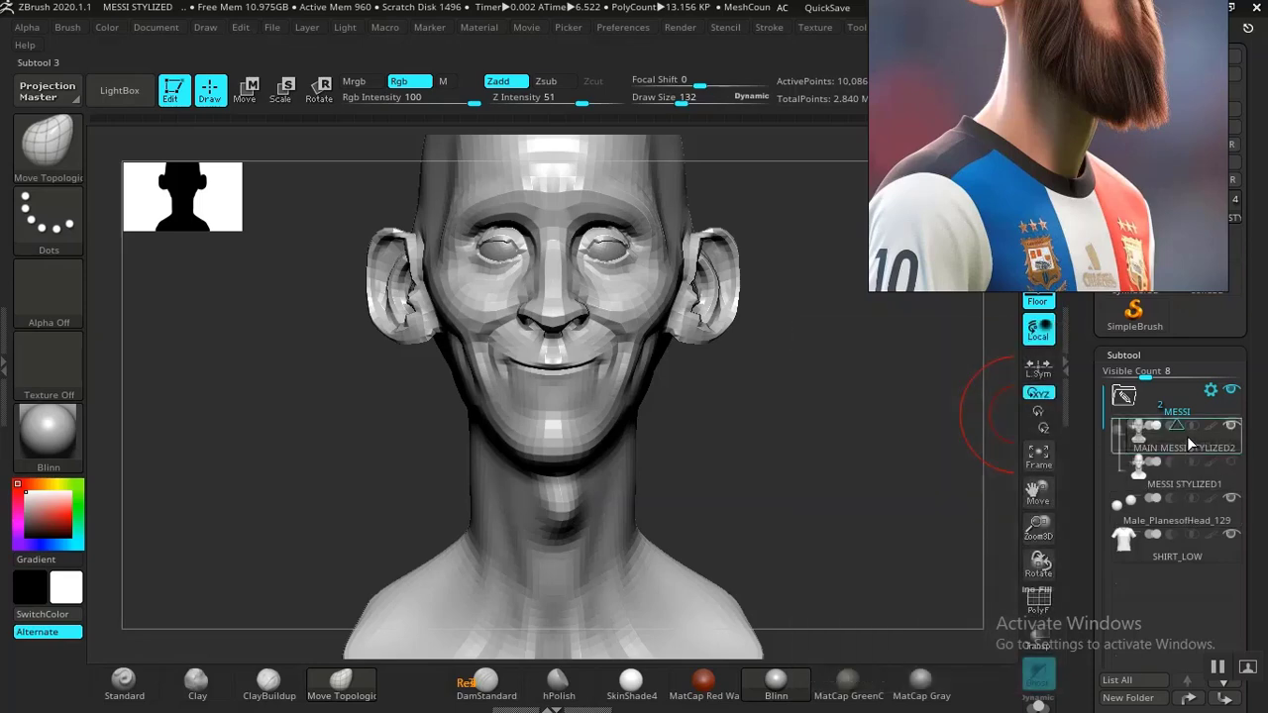
Collapse the MESSI folder and apply its Transpose Set action so all its subtools transform together.
{"action": "left_click", "coordinate": [1125, 396]}
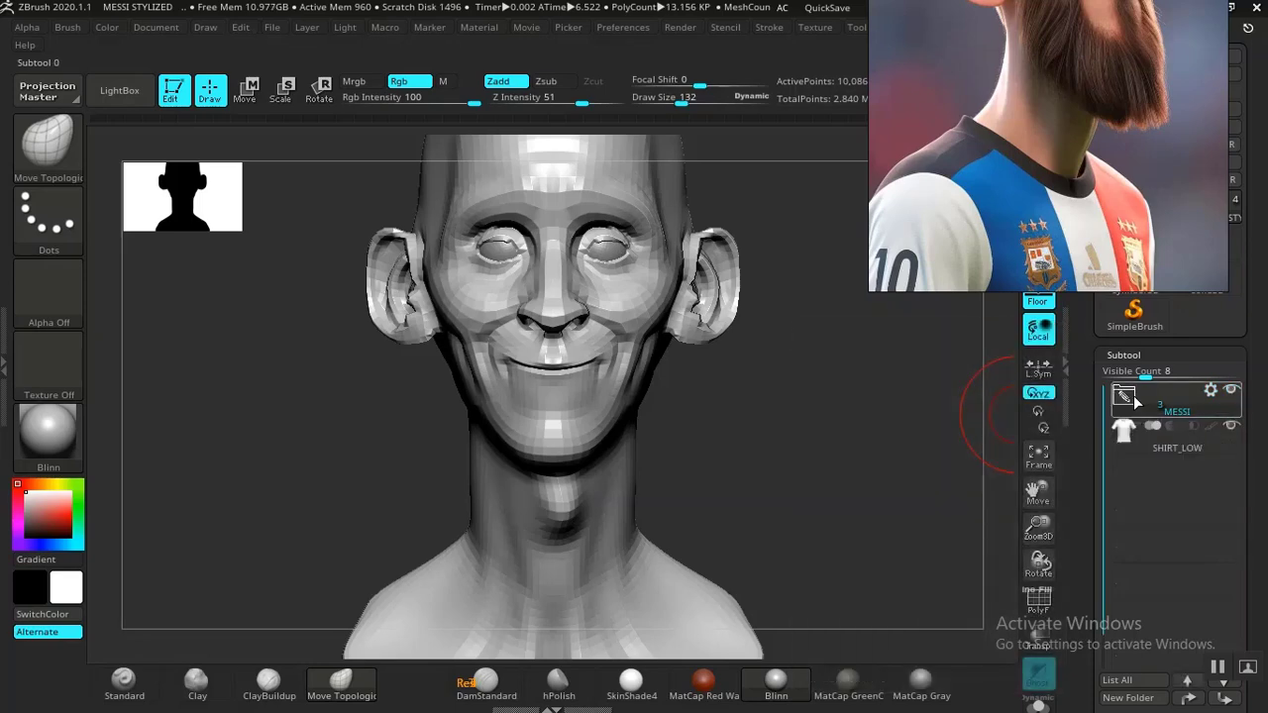
{"action": "left_click", "coordinate": [1212, 391]}
{"action": "left_click_drag", "start_coordinate": [1082, 217], "coordinate": [936, 156]}
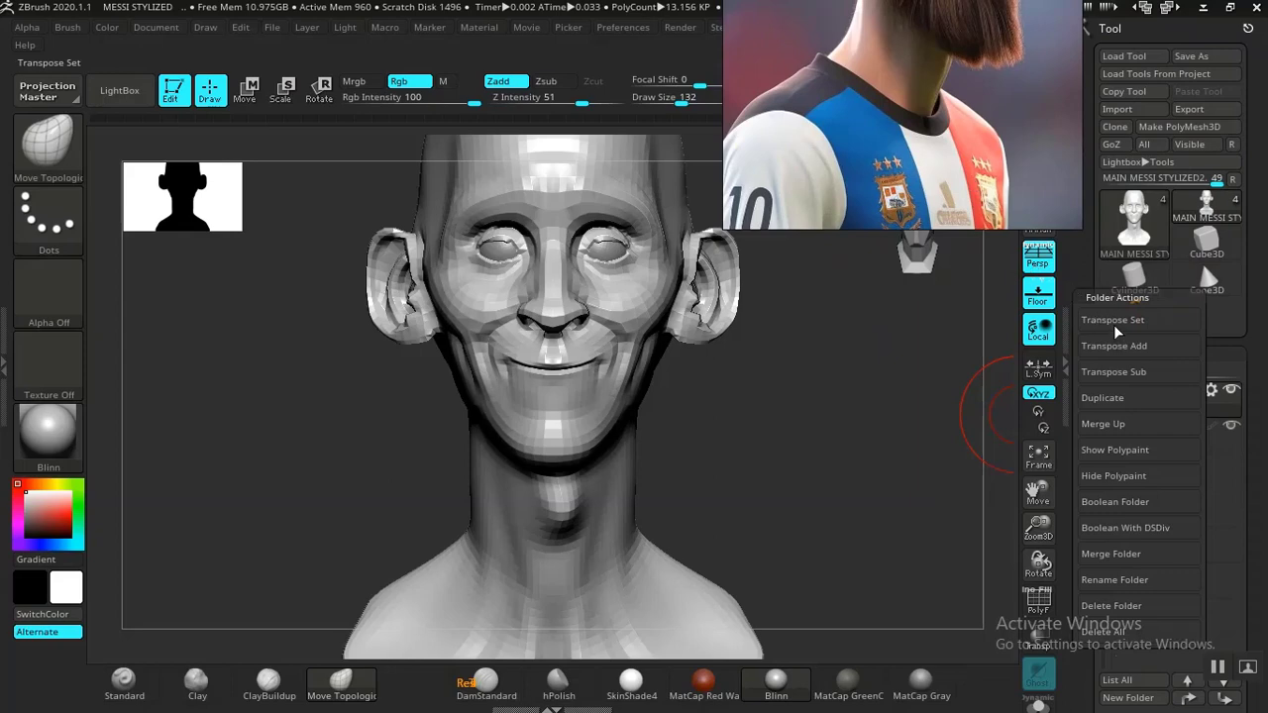
{"action": "left_click", "coordinate": [1117, 321]}
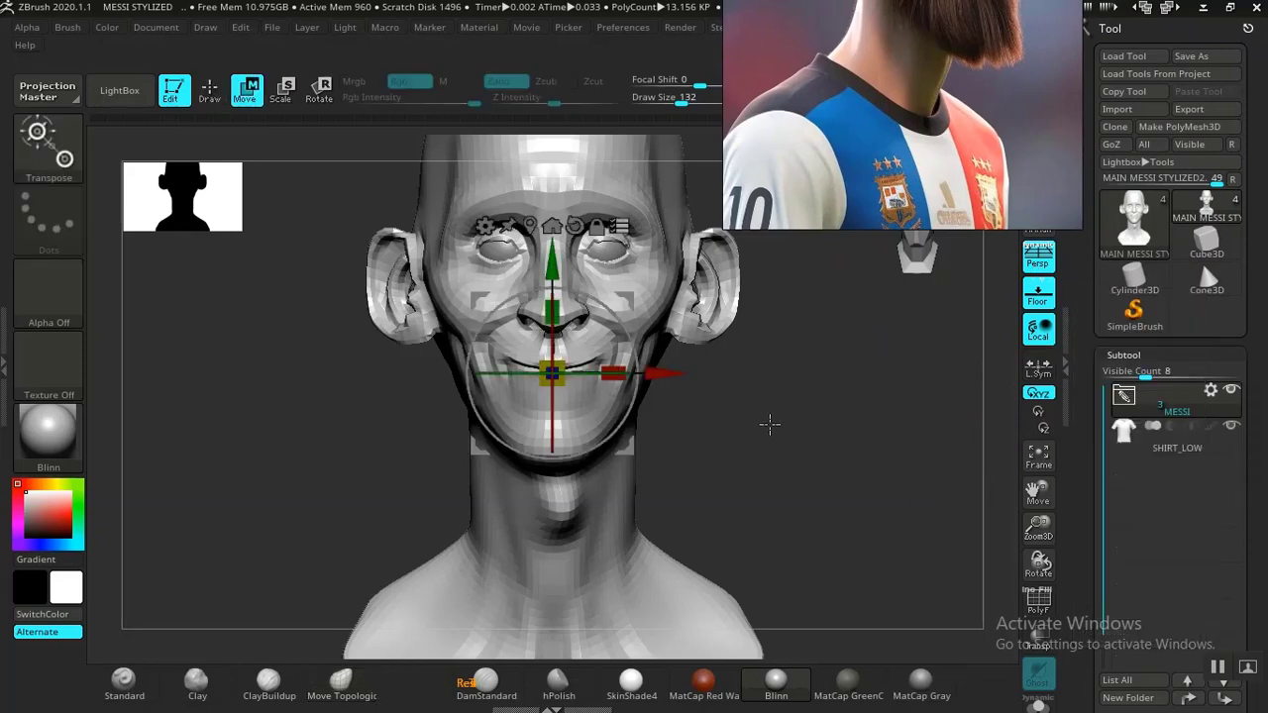
Scale the MESSI group up uniformly to bring the bust closer to the shirt's proportions.
{"action": "left_click_drag", "start_coordinate": [741, 398], "coordinate": [809, 476], "text": "alt"}
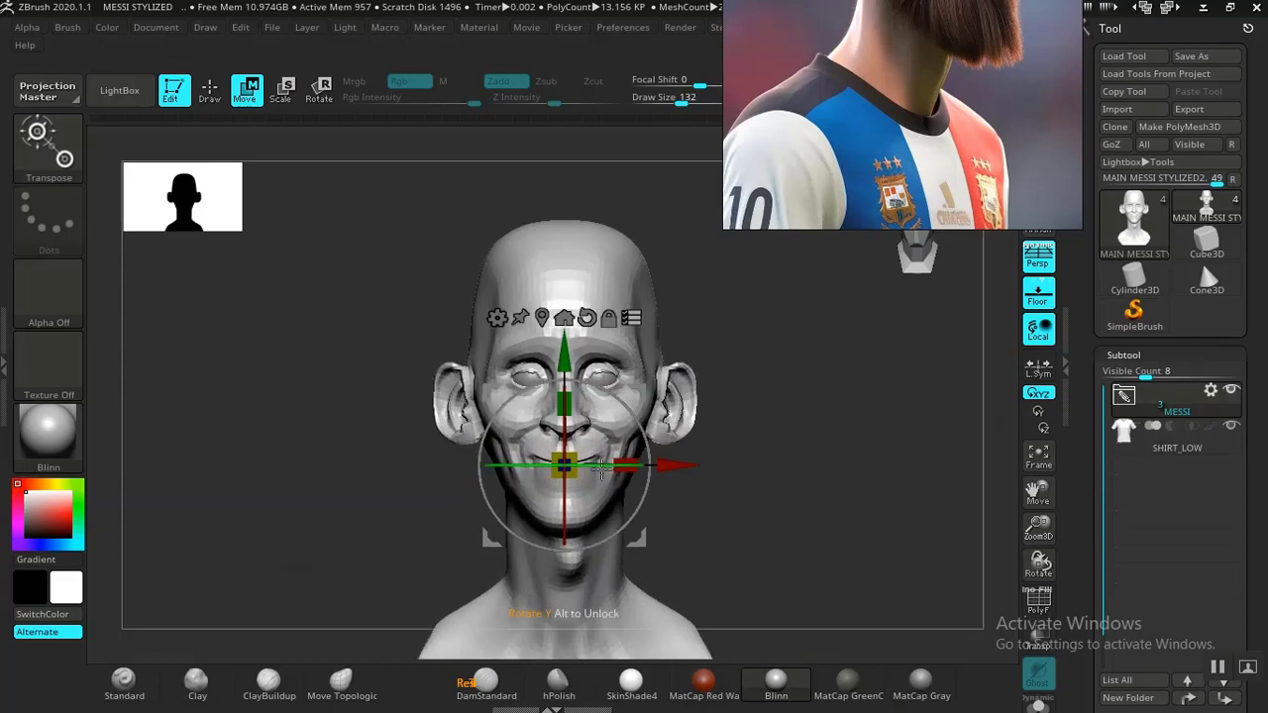
{"action": "left_click_drag", "start_coordinate": [575, 471], "coordinate": [632, 475]}
{"action": "left_click_drag", "start_coordinate": [811, 514], "coordinate": [772, 400], "text": "alt"}
{"action": "left_click_drag", "start_coordinate": [726, 359], "coordinate": [703, 345], "text": "alt"}
{"action": "left_click_drag", "start_coordinate": [813, 433], "coordinate": [737, 401], "text": "alt"}
{"action": "left_click_drag", "start_coordinate": [657, 557], "coordinate": [688, 588]}
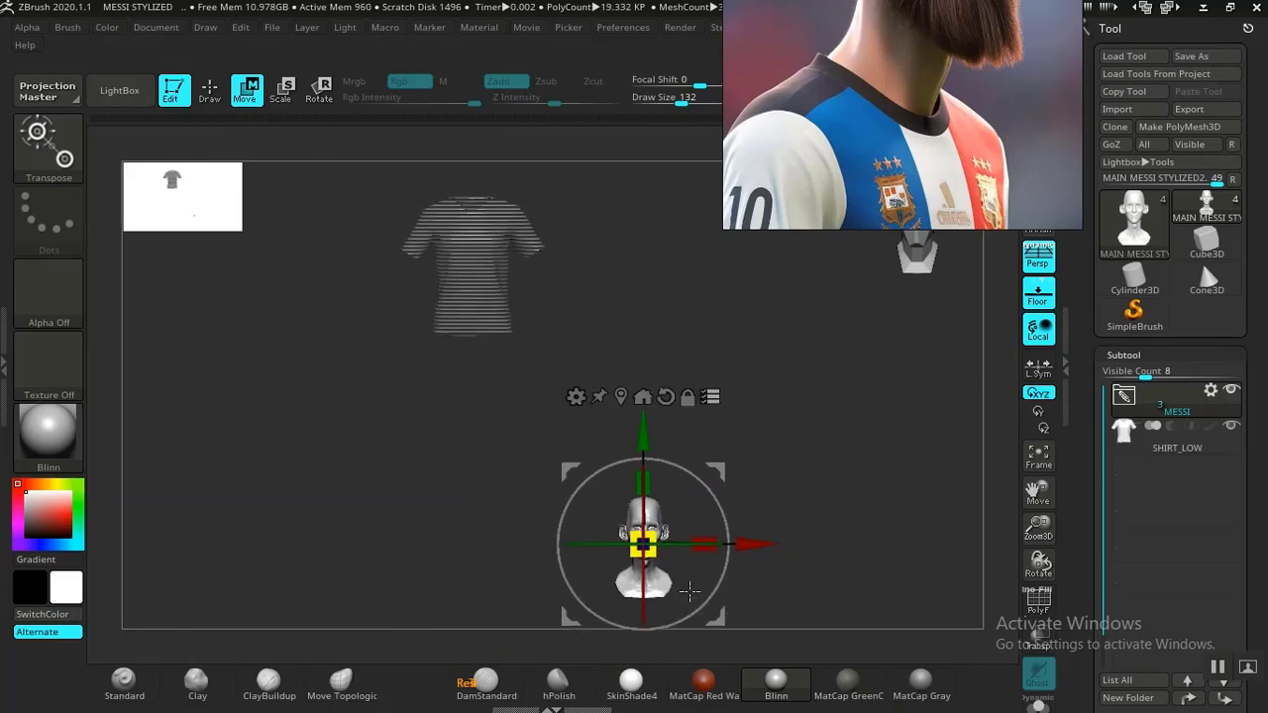
{"action": "left_click_drag", "start_coordinate": [844, 501], "coordinate": [782, 504], "text": "alt"}
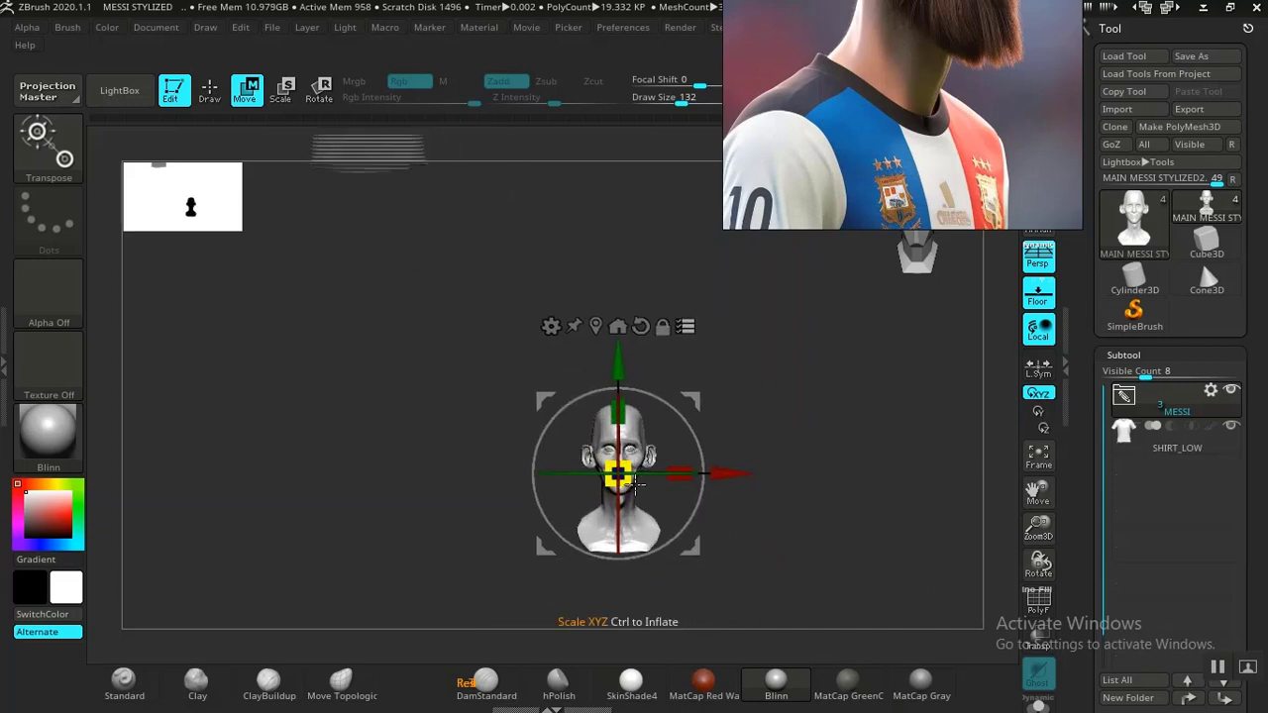
{"action": "left_click_drag", "start_coordinate": [628, 487], "coordinate": [668, 524]}
{"action": "left_click_drag", "start_coordinate": [799, 513], "coordinate": [778, 459], "text": "alt"}
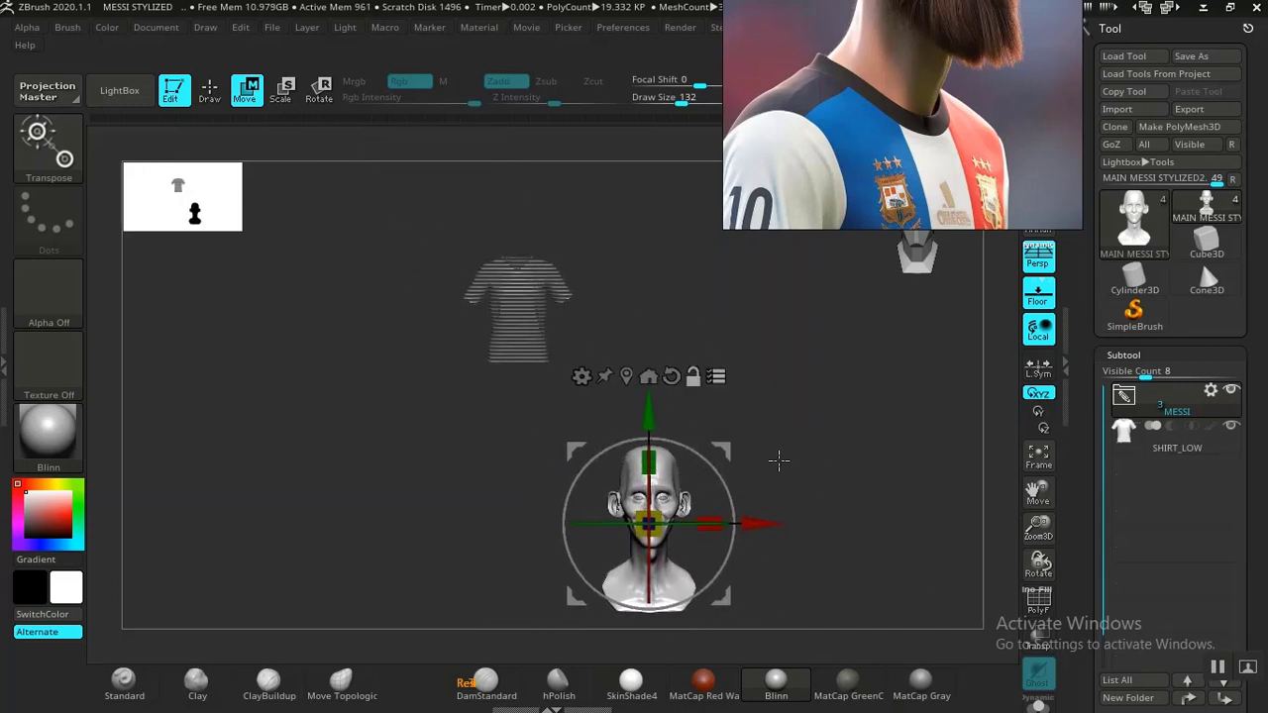
{"action": "left_click_drag", "start_coordinate": [662, 535], "coordinate": [693, 469]}
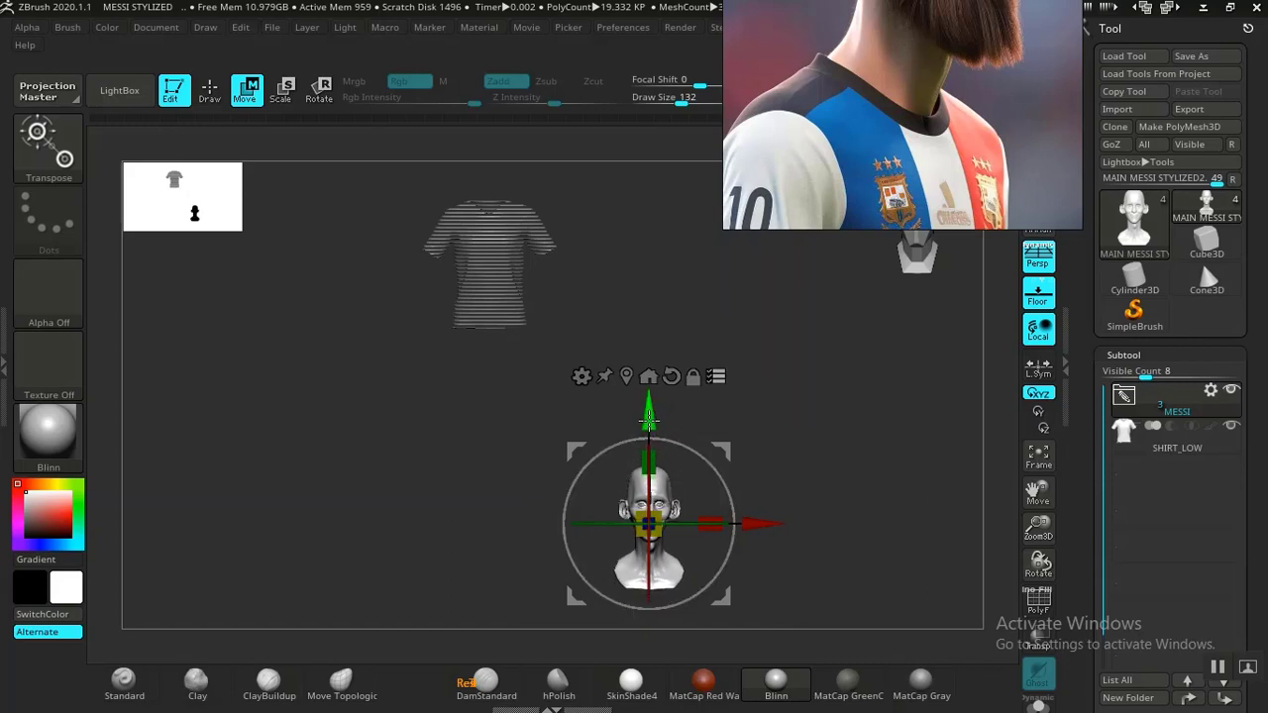
Raise the MESSI group to the shirt's height and scale it down slightly.
{"action": "left_click_drag", "start_coordinate": [648, 421], "coordinate": [648, 143]}
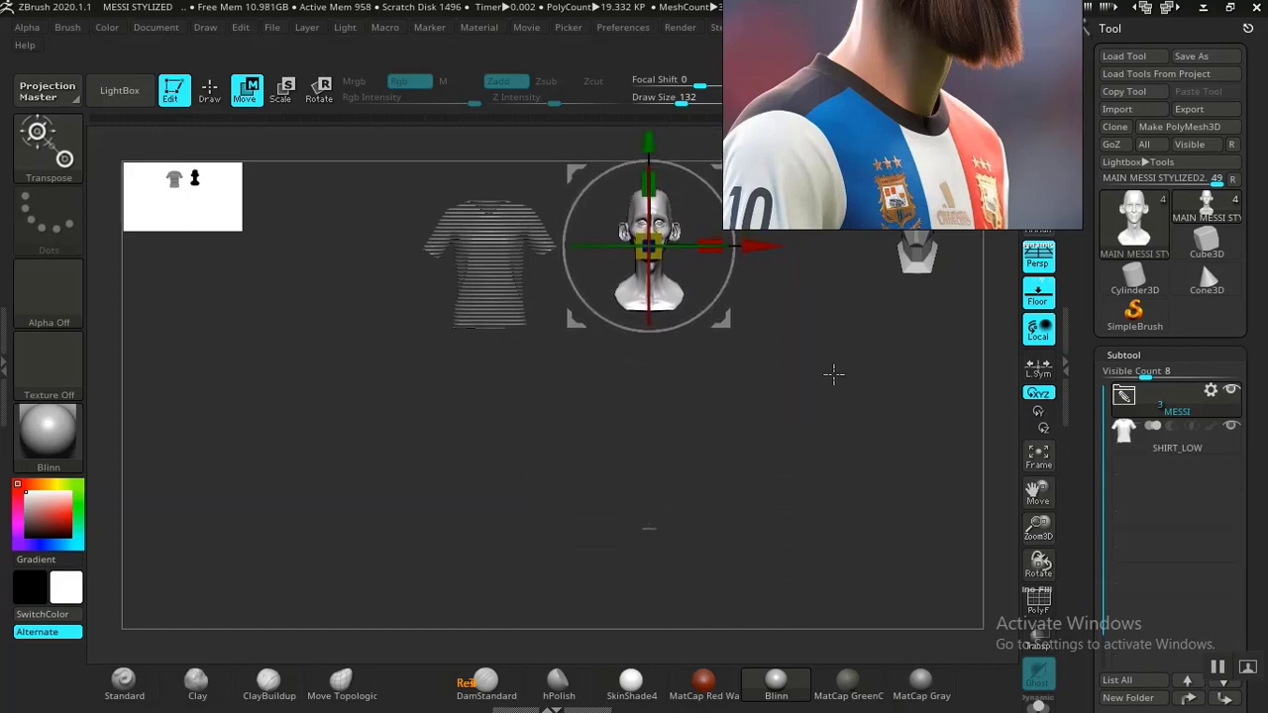
{"action": "left_click_drag", "start_coordinate": [835, 374], "coordinate": [758, 417], "text": "alt"}
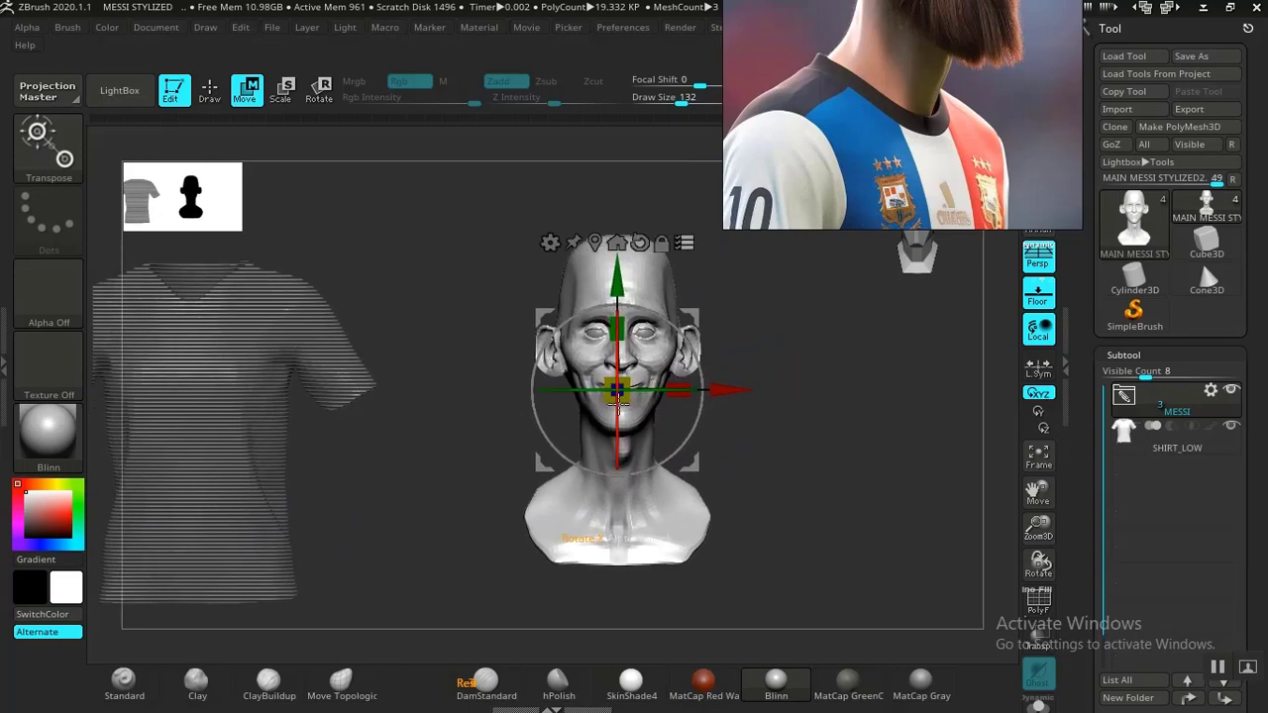
{"action": "left_click_drag", "start_coordinate": [618, 398], "coordinate": [613, 399]}
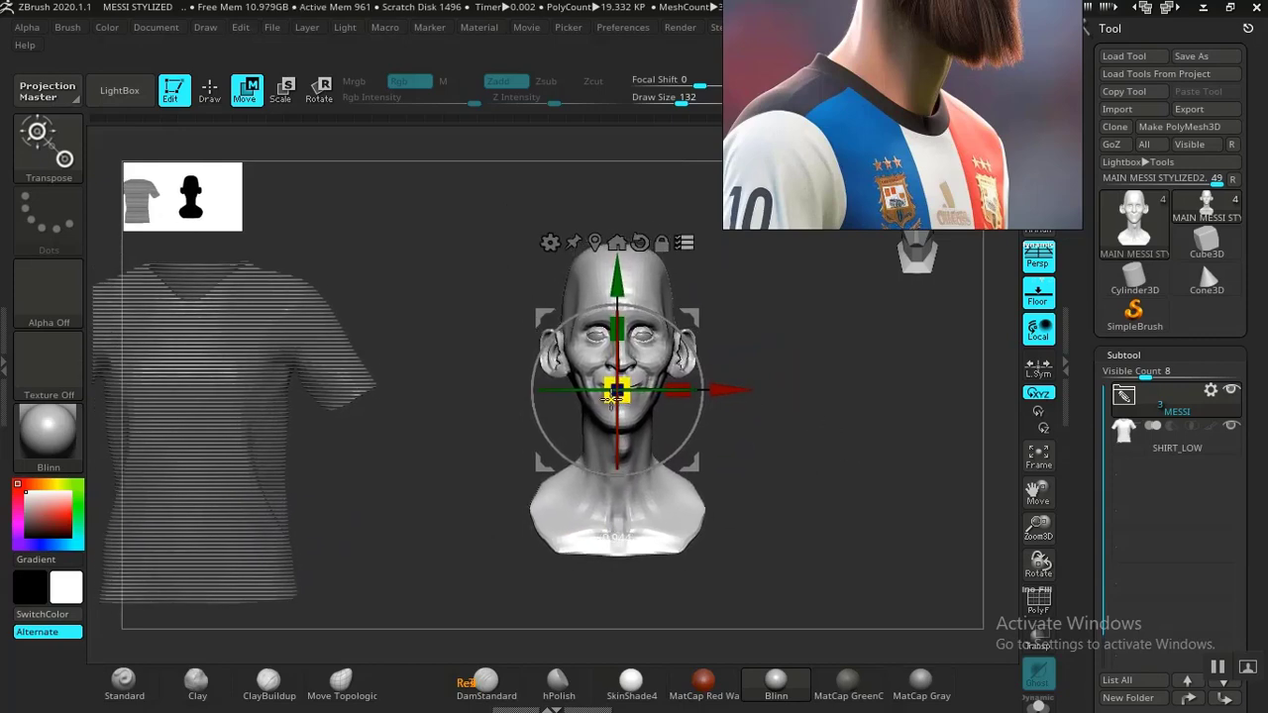
{"action": "left_click_drag", "start_coordinate": [832, 470], "coordinate": [813, 442], "text": "alt"}
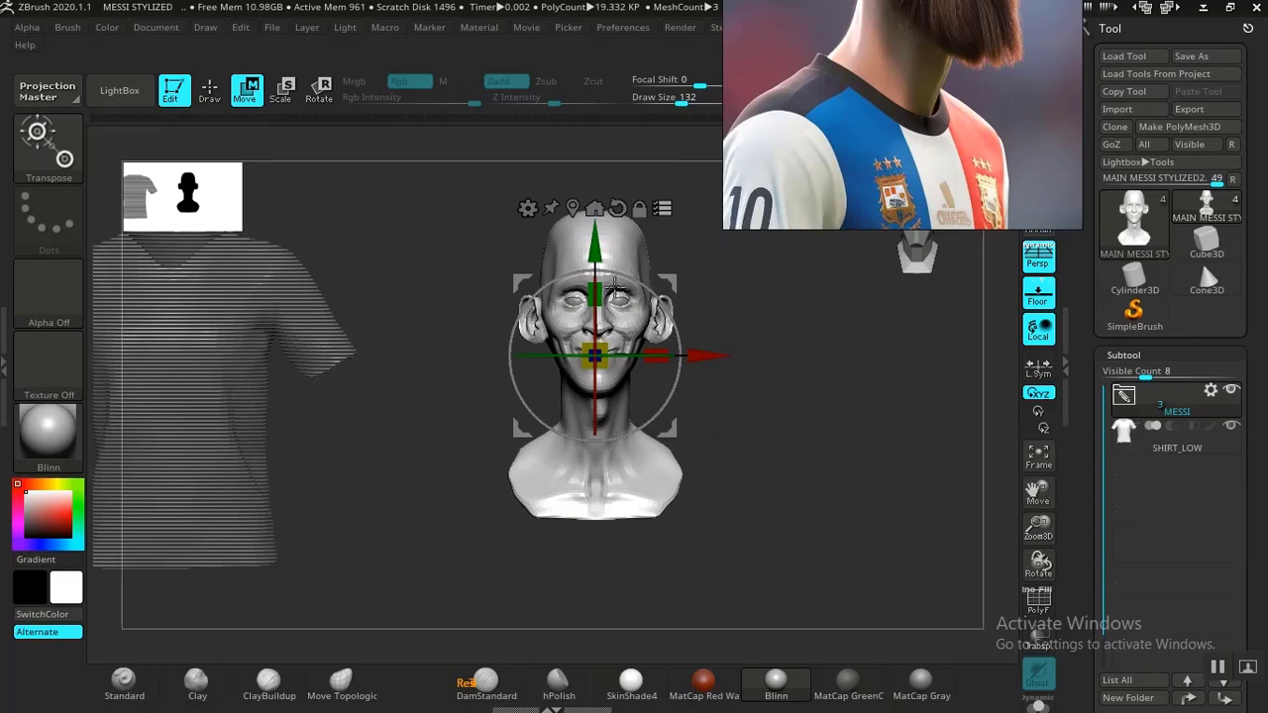
{"action": "mouse_move", "coordinate": [599, 245]}
{"action": "left_mouse_down"}
{"action": "mouse_move", "coordinate": [599, 213]}
{"action": "mouse_move", "coordinate": [600, 227]}
{"action": "left_mouse_up"}
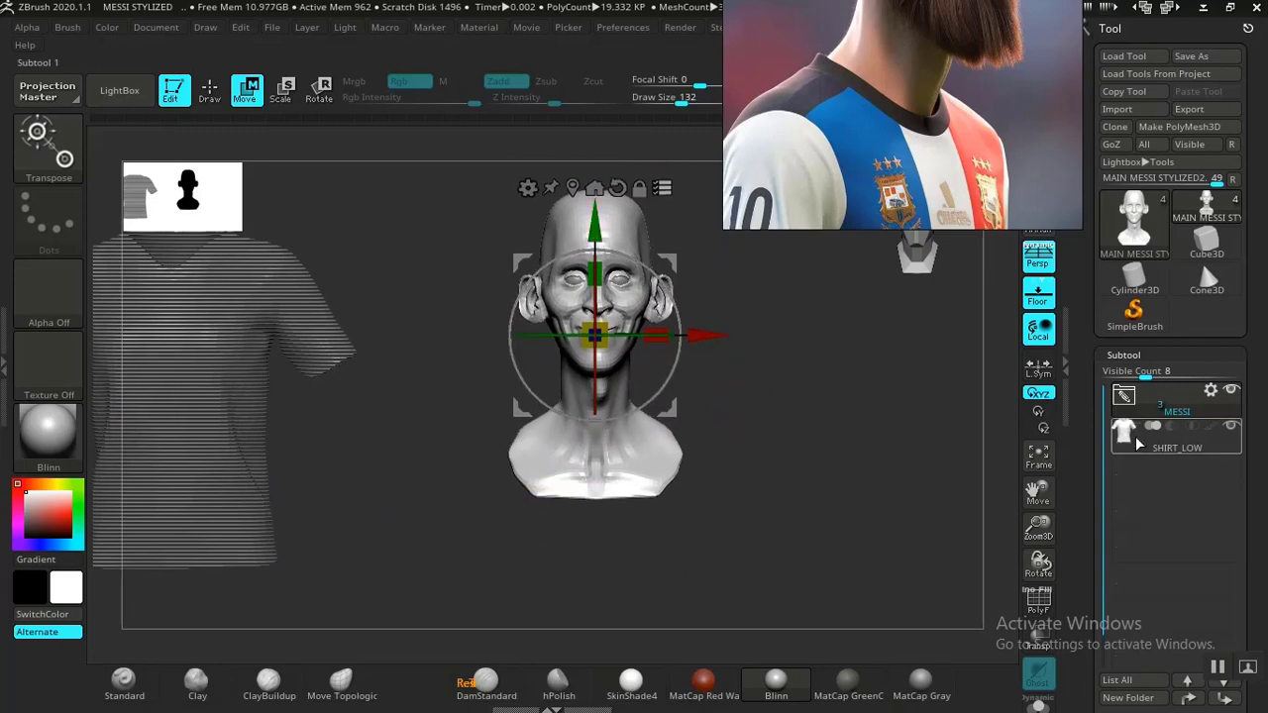
Turn off Transpose All Selected Subtools so that only the active subtool is transformed.
{"action": "left_click", "coordinate": [1144, 451]}
{"action": "left_click_drag", "start_coordinate": [784, 379], "coordinate": [921, 471], "text": "alt"}
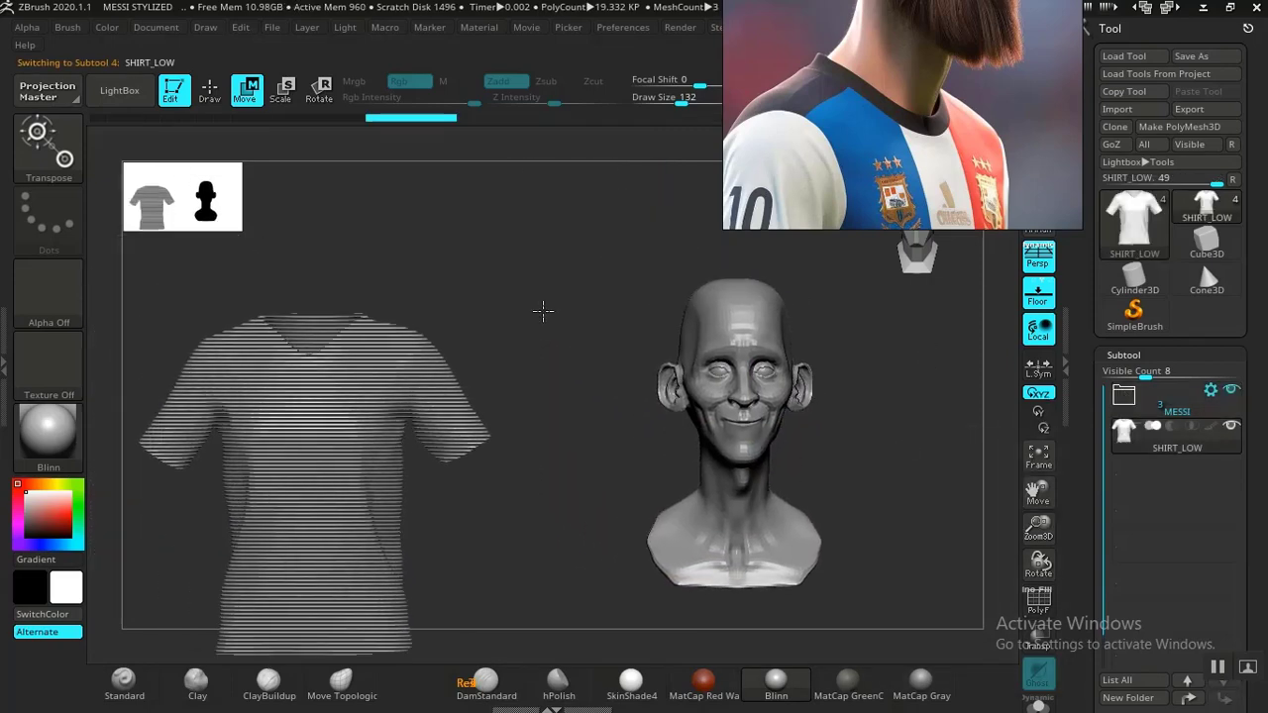
{"action": "left_click_drag", "start_coordinate": [545, 309], "coordinate": [649, 396], "text": "alt"}
{"action": "key", "text": "f"}
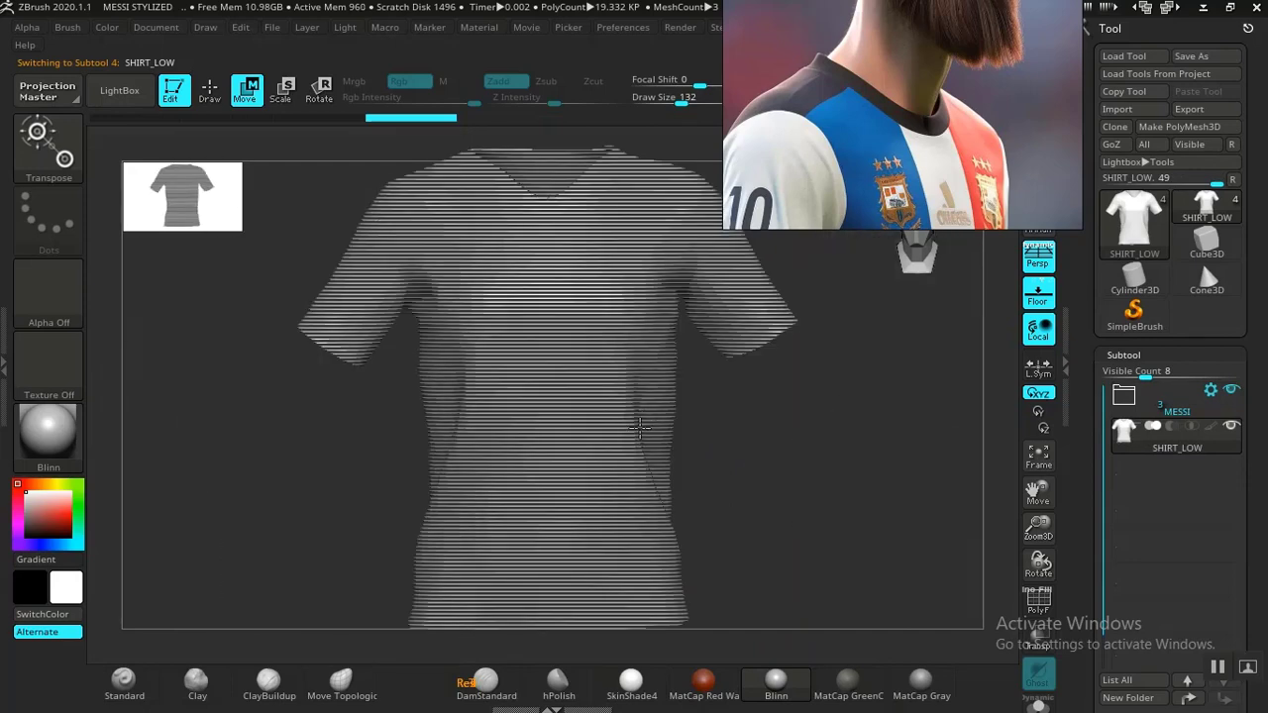
{"action": "left_click_drag", "start_coordinate": [770, 489], "coordinate": [692, 415], "text": "alt"}
{"action": "left_click_drag", "start_coordinate": [741, 484], "coordinate": [1006, 424]}
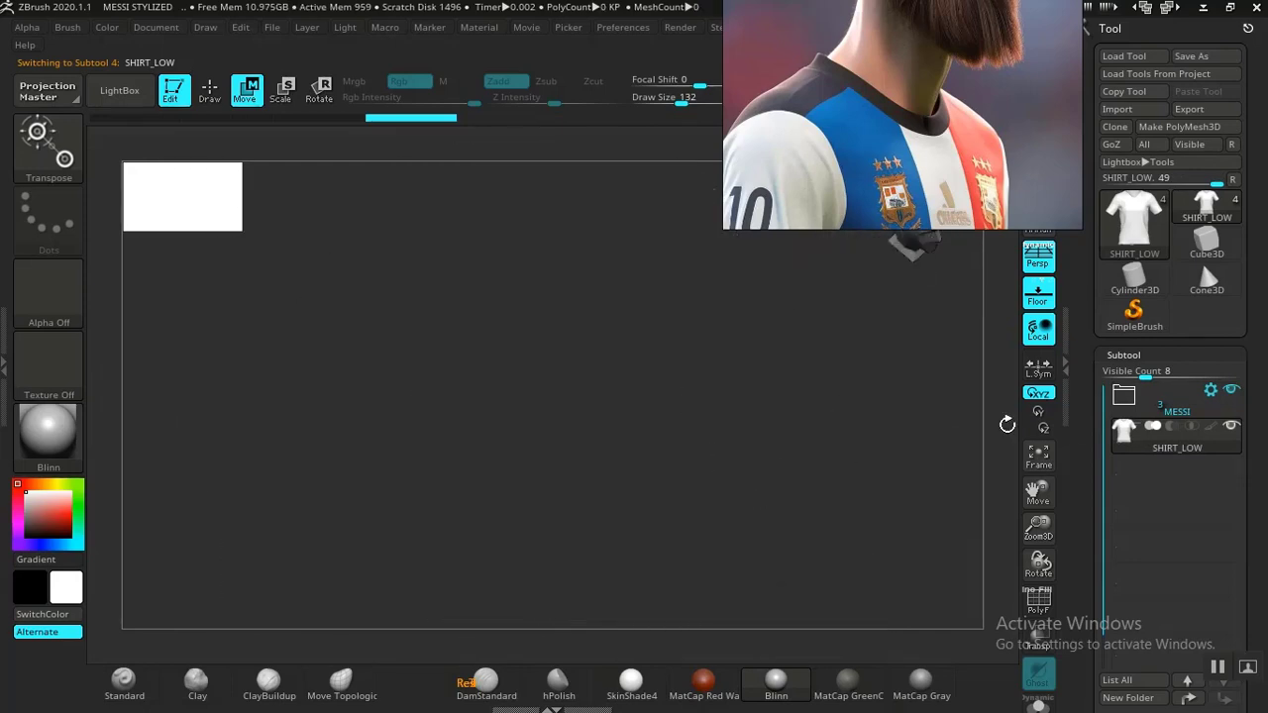
{"action": "left_click", "coordinate": [1174, 410]}
{"action": "key", "text": "f"}
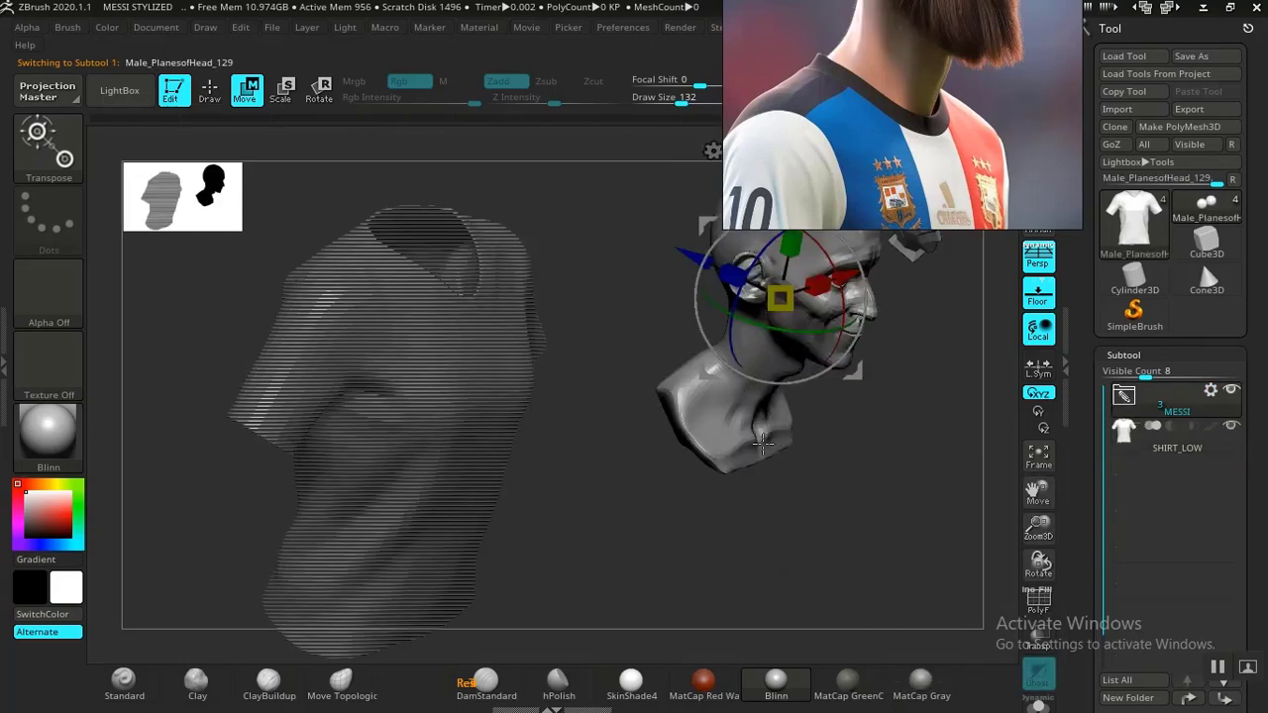
{"action": "left_click_drag", "start_coordinate": [670, 516], "coordinate": [611, 456], "text": "shift"}
{"action": "left_click_drag", "start_coordinate": [549, 506], "coordinate": [366, 608], "text": "alt"}
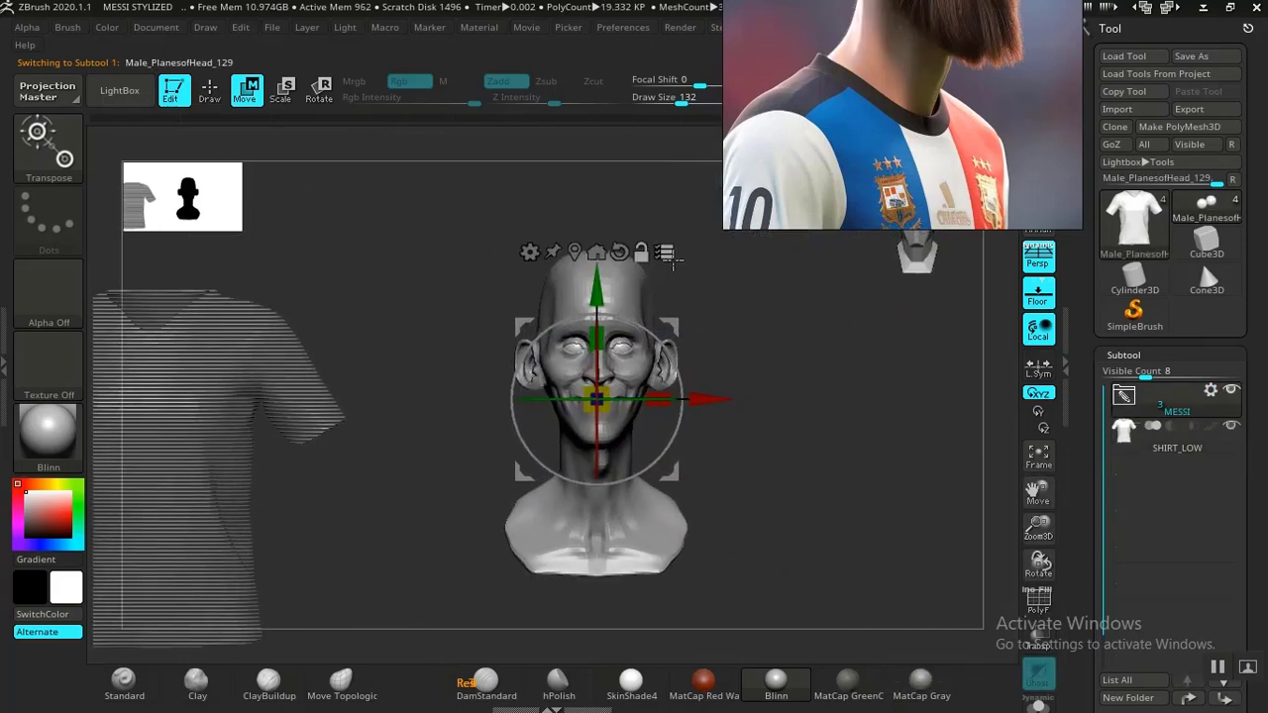
{"action": "left_click", "coordinate": [665, 251]}
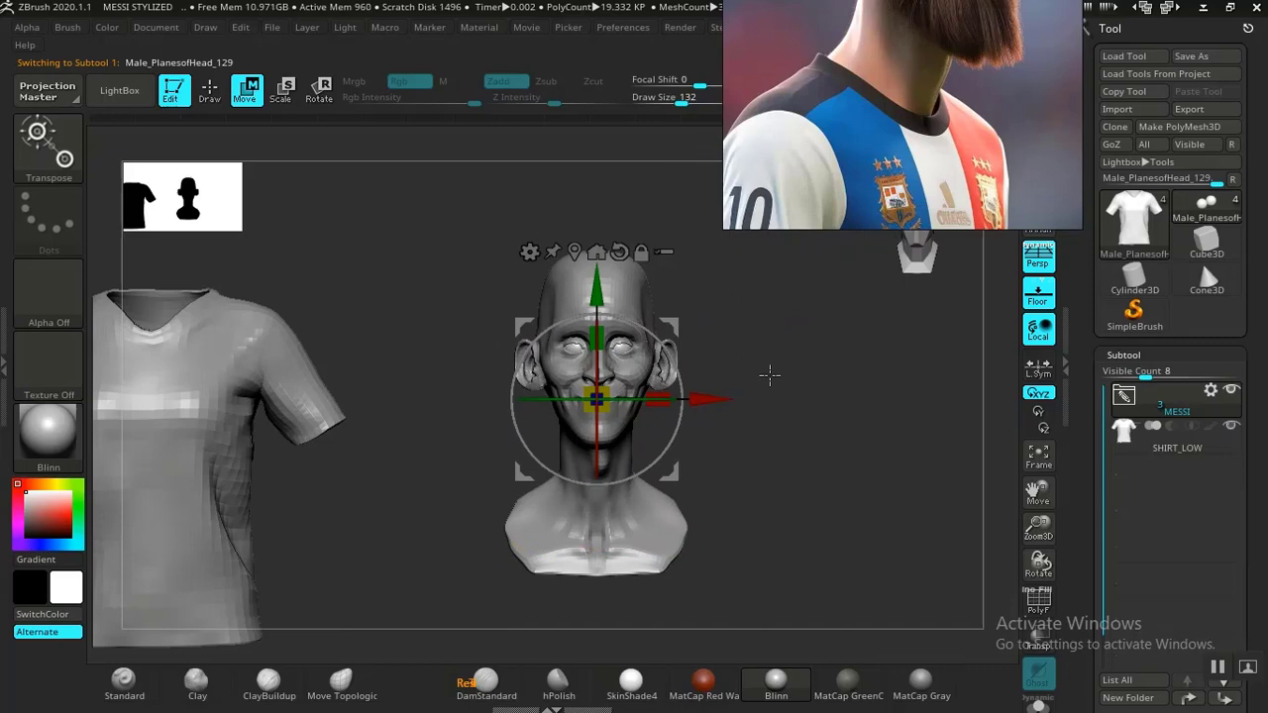
{"action": "left_click_drag", "start_coordinate": [770, 375], "coordinate": [815, 366], "text": "alt"}
Select the SHIRT_LOW subtool, reset the gizmo's orientation and center it on the shirt mesh.
{"action": "left_click", "coordinate": [1149, 451]}
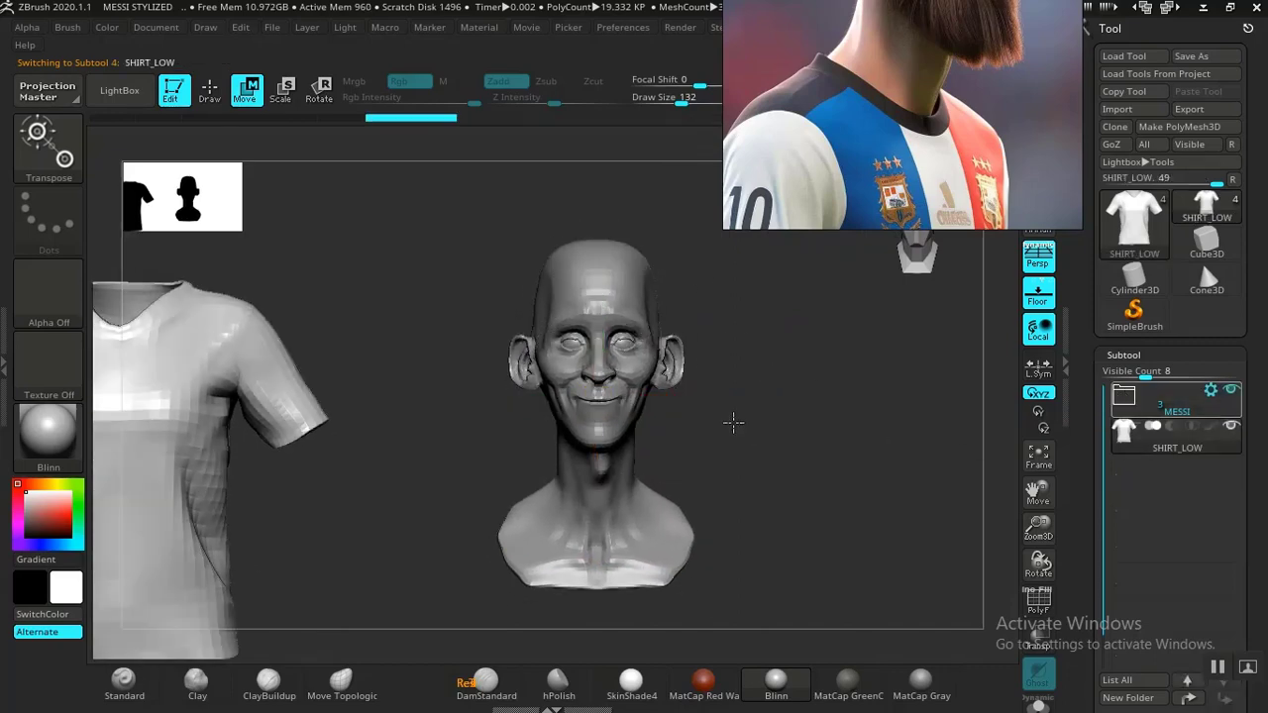
{"action": "left_click_drag", "start_coordinate": [231, 427], "coordinate": [437, 434], "text": "alt"}
{"action": "left_click", "coordinate": [344, 471]}
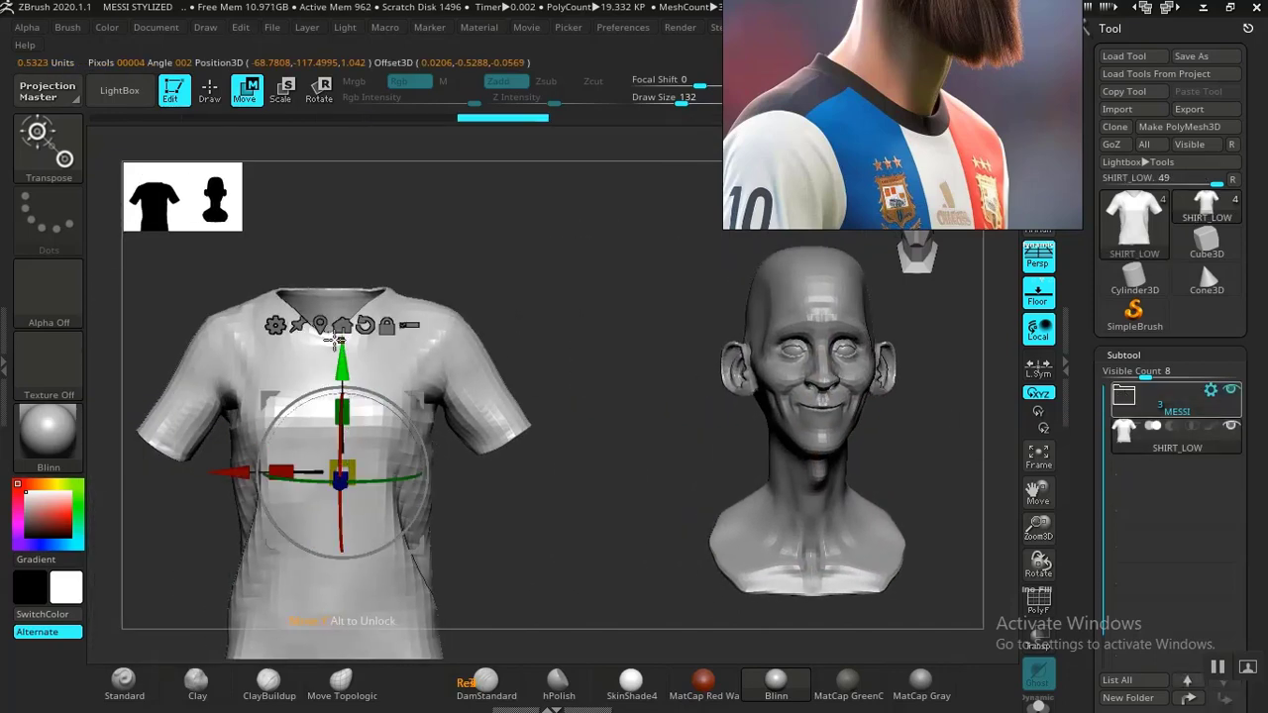
{"action": "left_click", "coordinate": [365, 324], "text": "alt"}
{"action": "left_click", "coordinate": [320, 325], "text": "alt"}
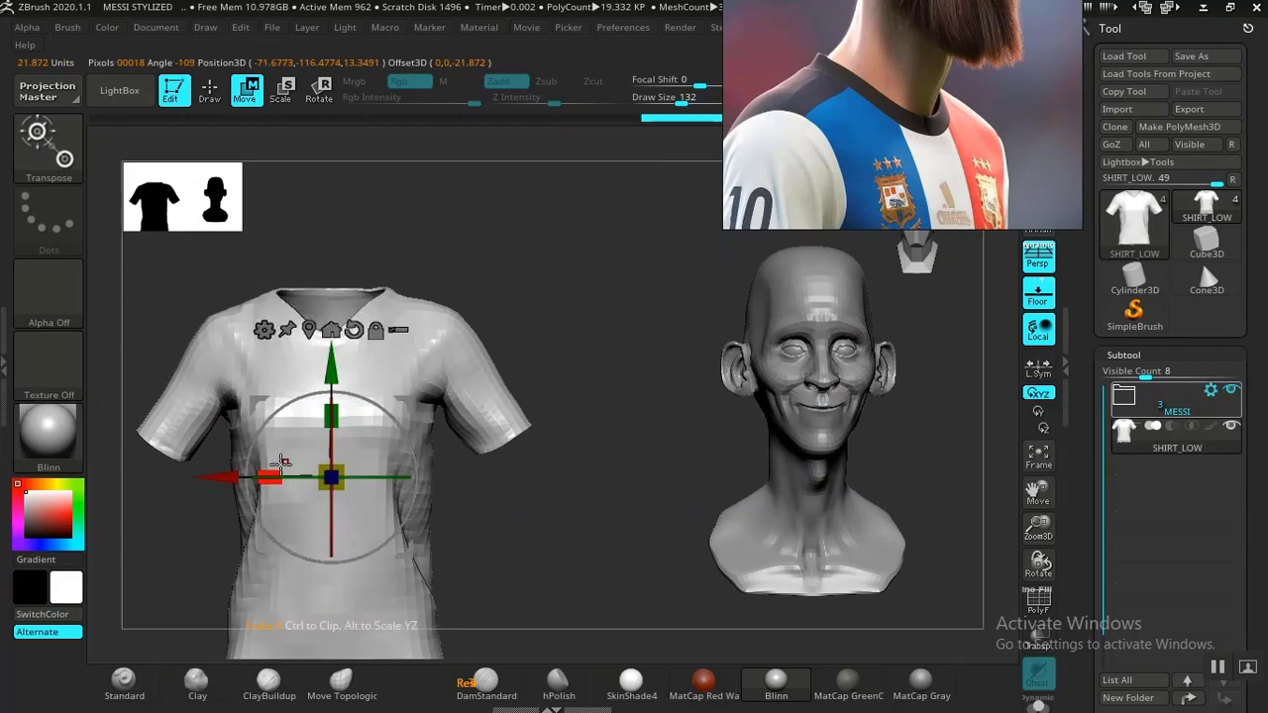
Move the shirt sideways onto the bust and align its collar with the neck and shoulders from front and side.
{"action": "left_click_drag", "start_coordinate": [201, 477], "coordinate": [665, 544]}
{"action": "left_click_drag", "start_coordinate": [455, 468], "coordinate": [672, 449], "text": "alt"}
{"action": "left_click_drag", "start_coordinate": [770, 429], "coordinate": [772, 304]}
{"action": "left_click_drag", "start_coordinate": [687, 530], "coordinate": [659, 530]}
{"action": "left_click_drag", "start_coordinate": [837, 446], "coordinate": [773, 382]}
{"action": "left_click_drag", "start_coordinate": [802, 328], "coordinate": [816, 357], "text": "alt"}
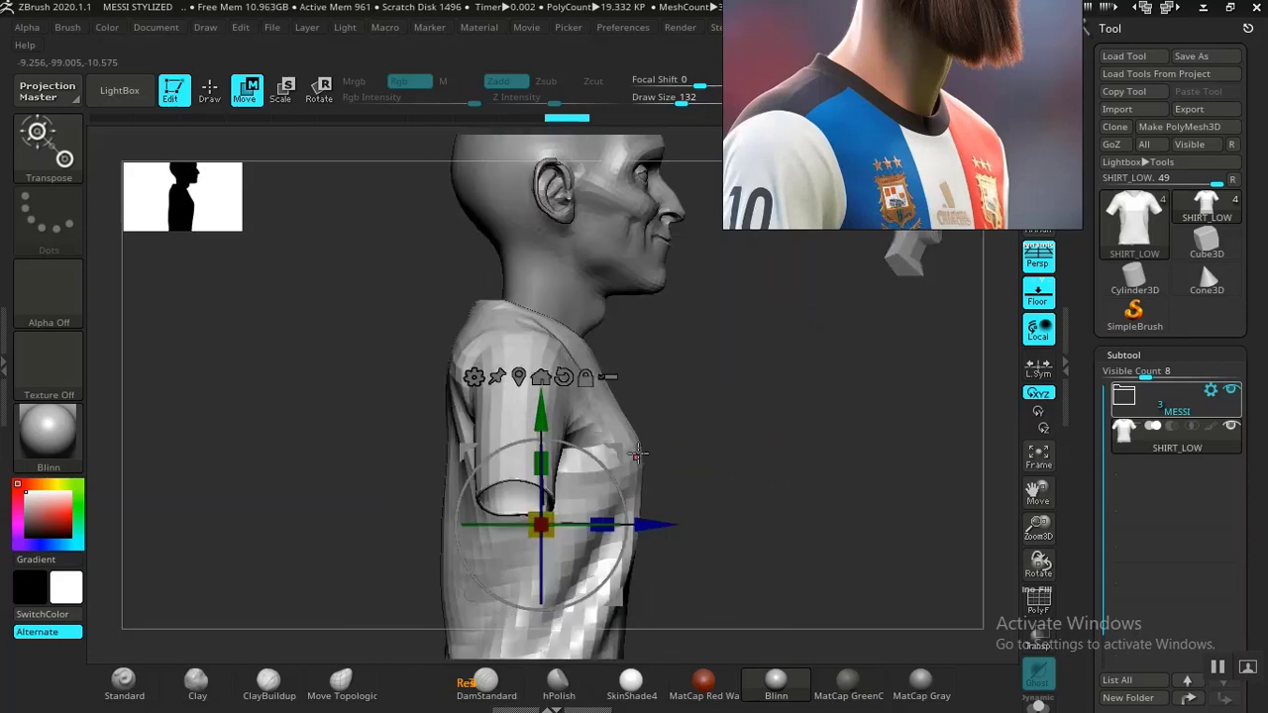
Make the MESSI folder's subtools transform together again, raise the bust out of the shirt collar and nudge it forward.
{"action": "left_click", "coordinate": [1177, 411]}
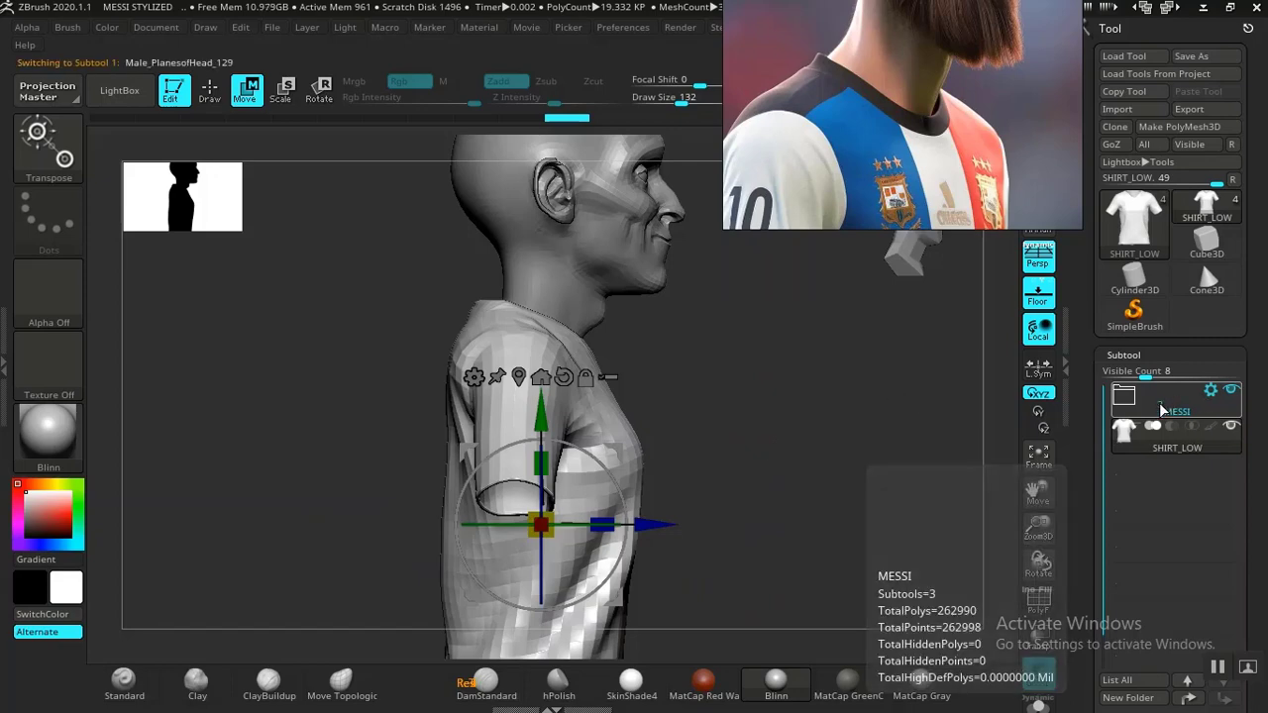
{"action": "left_click_drag", "start_coordinate": [812, 390], "coordinate": [747, 474]}
{"action": "left_click", "coordinate": [609, 235]}
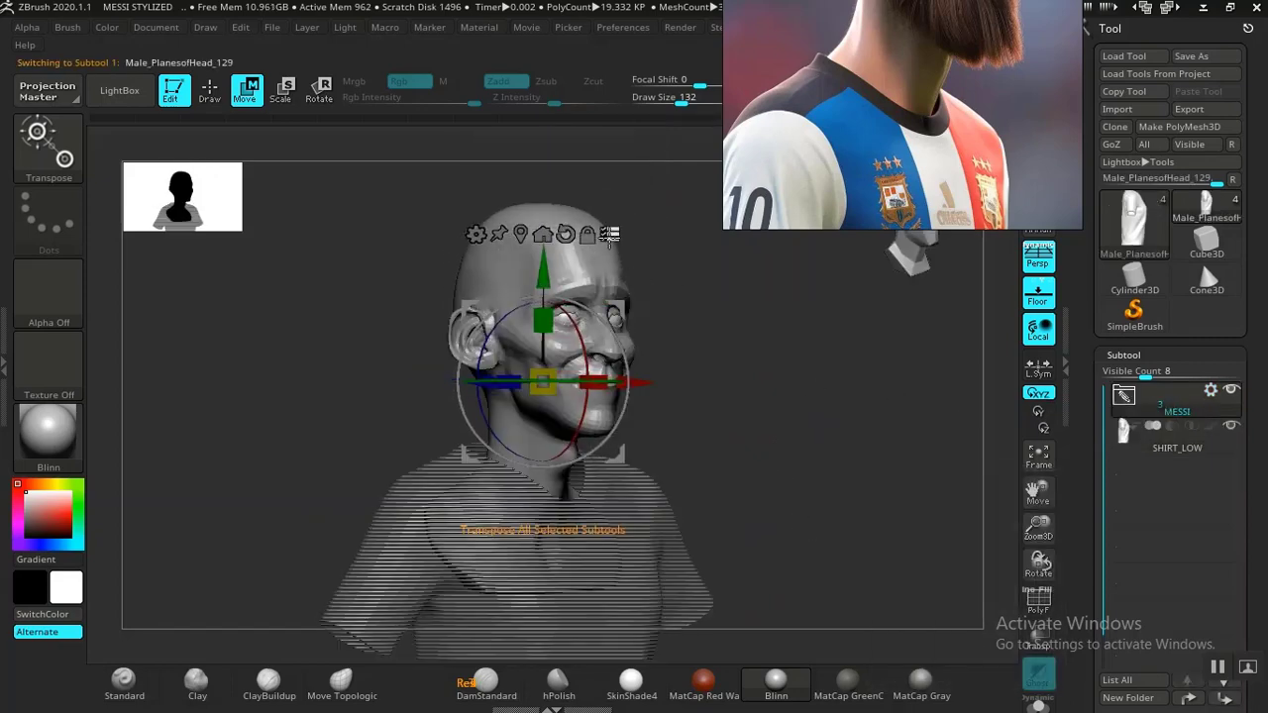
{"action": "left_click_drag", "start_coordinate": [712, 328], "coordinate": [731, 358]}
{"action": "left_click_drag", "start_coordinate": [769, 439], "coordinate": [700, 350]}
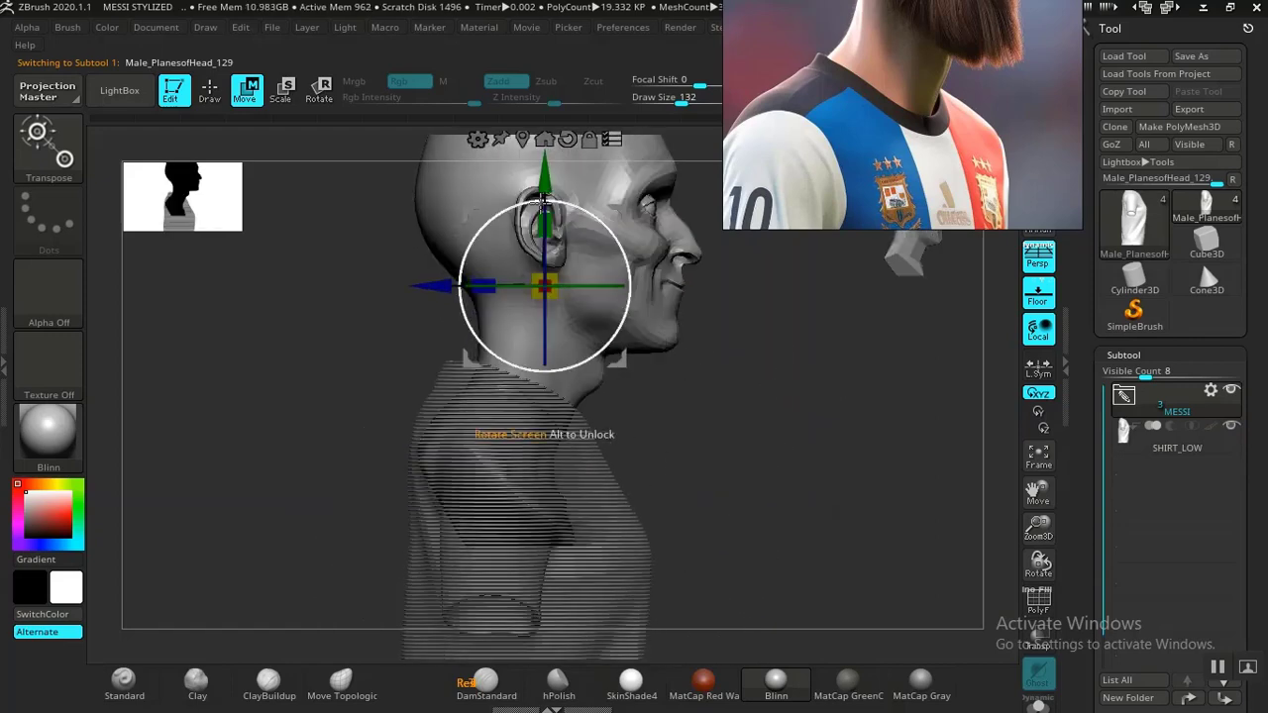
{"action": "left_click_drag", "start_coordinate": [543, 182], "coordinate": [544, 149]}
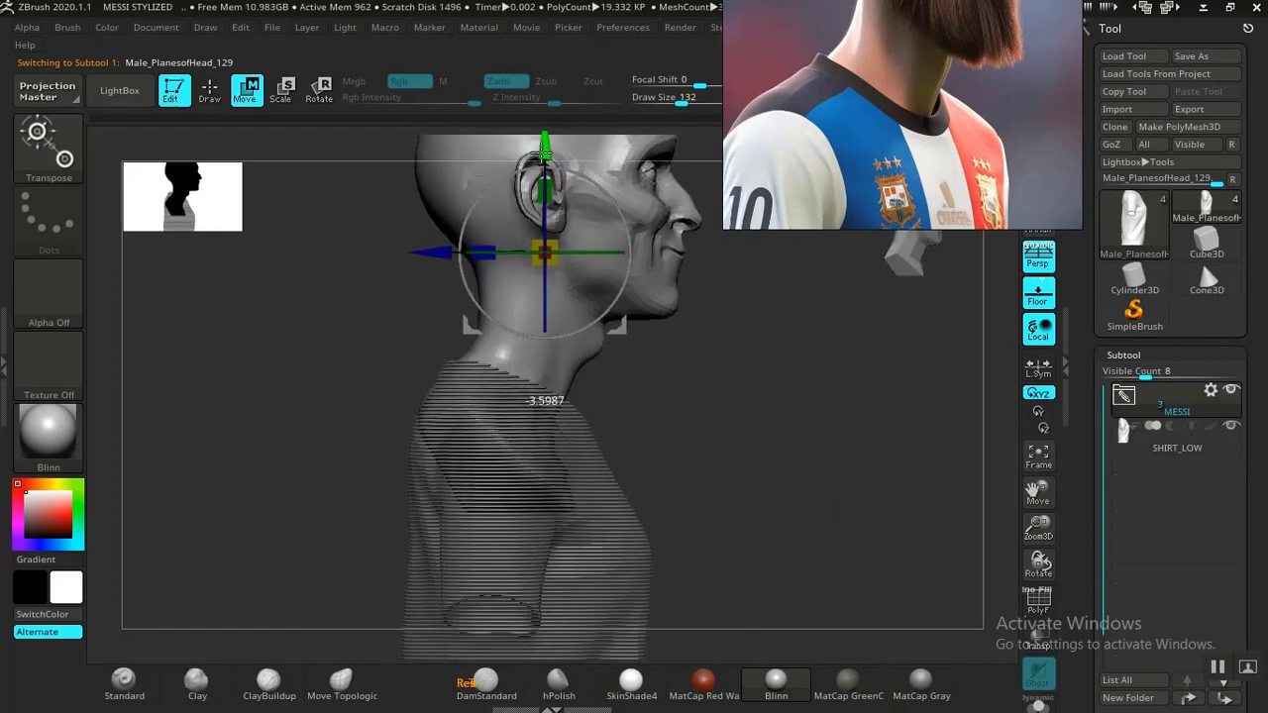
{"action": "left_click_drag", "start_coordinate": [447, 248], "coordinate": [451, 252]}
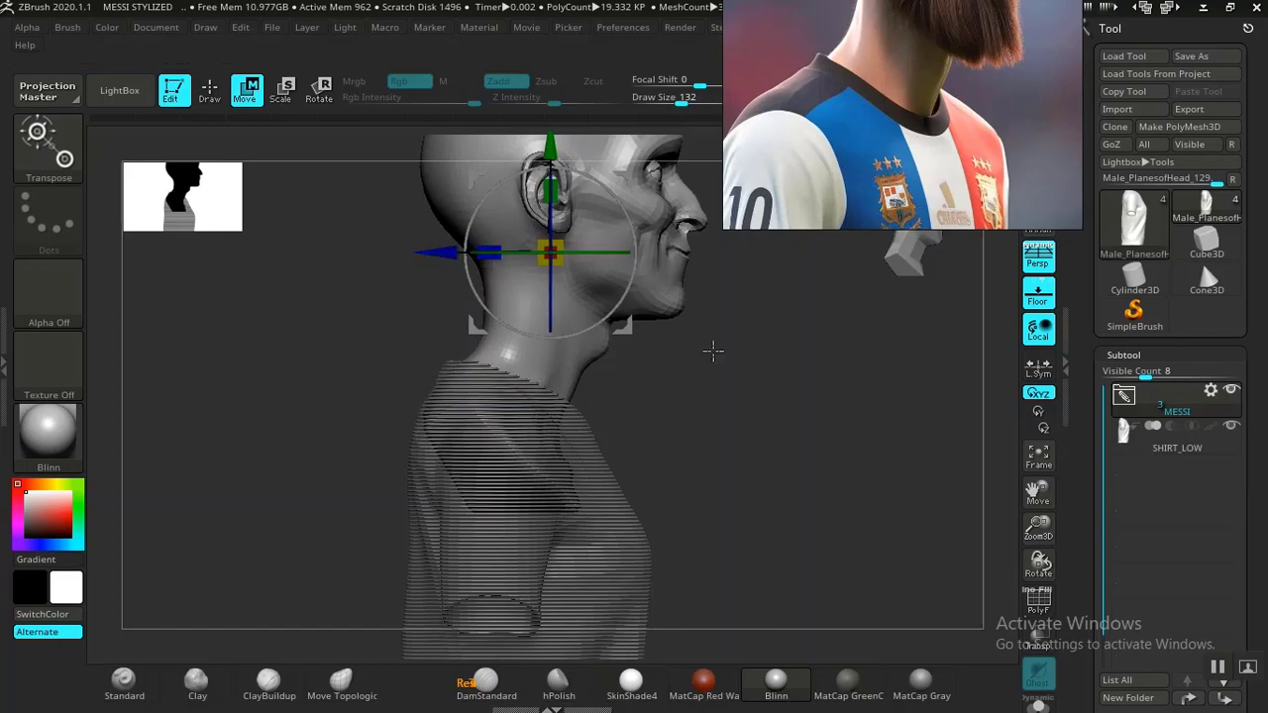
Try scaling the MESSI group up uniformly by about 1.18 within the shirt, comparing with the reference, and undo the last scaling.
{"action": "mouse_move", "coordinate": [714, 350]}
{"action": "left_mouse_down"}
{"action": "mouse_move", "coordinate": [721, 376]}
{"action": "mouse_move", "coordinate": [698, 352]}
{"action": "left_mouse_up"}
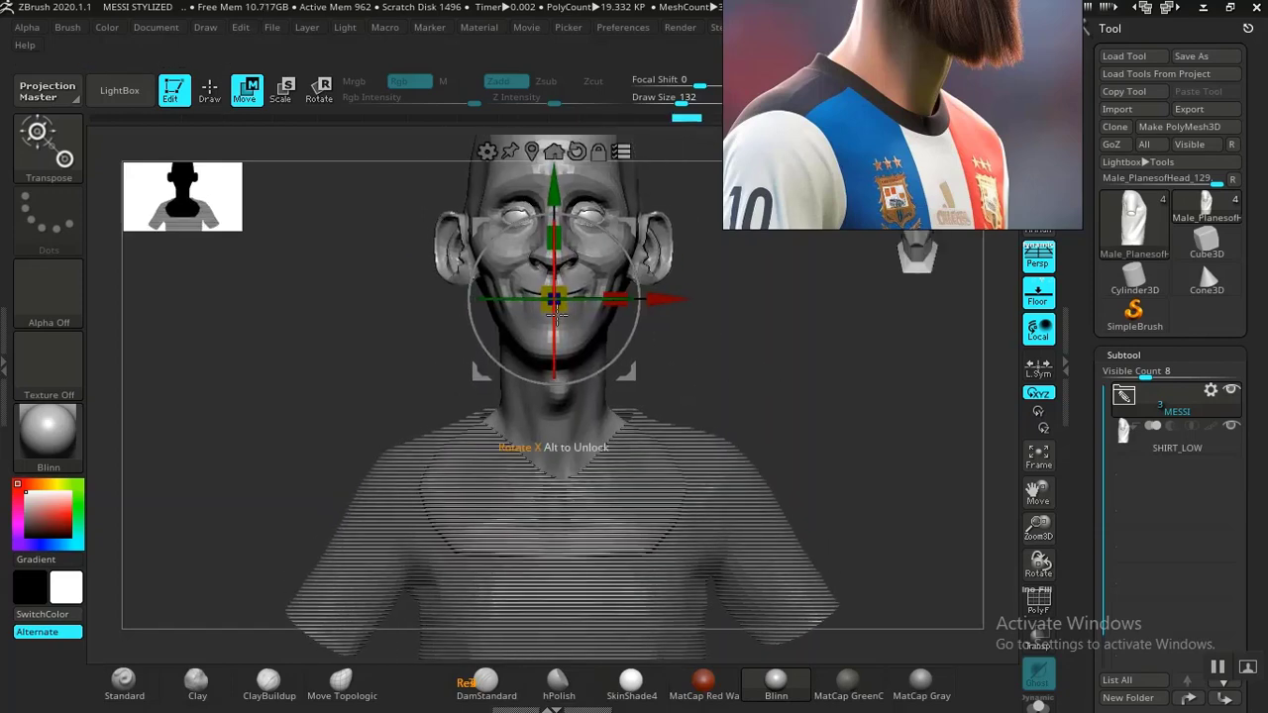
{"action": "left_click_drag", "start_coordinate": [560, 308], "coordinate": [569, 313]}
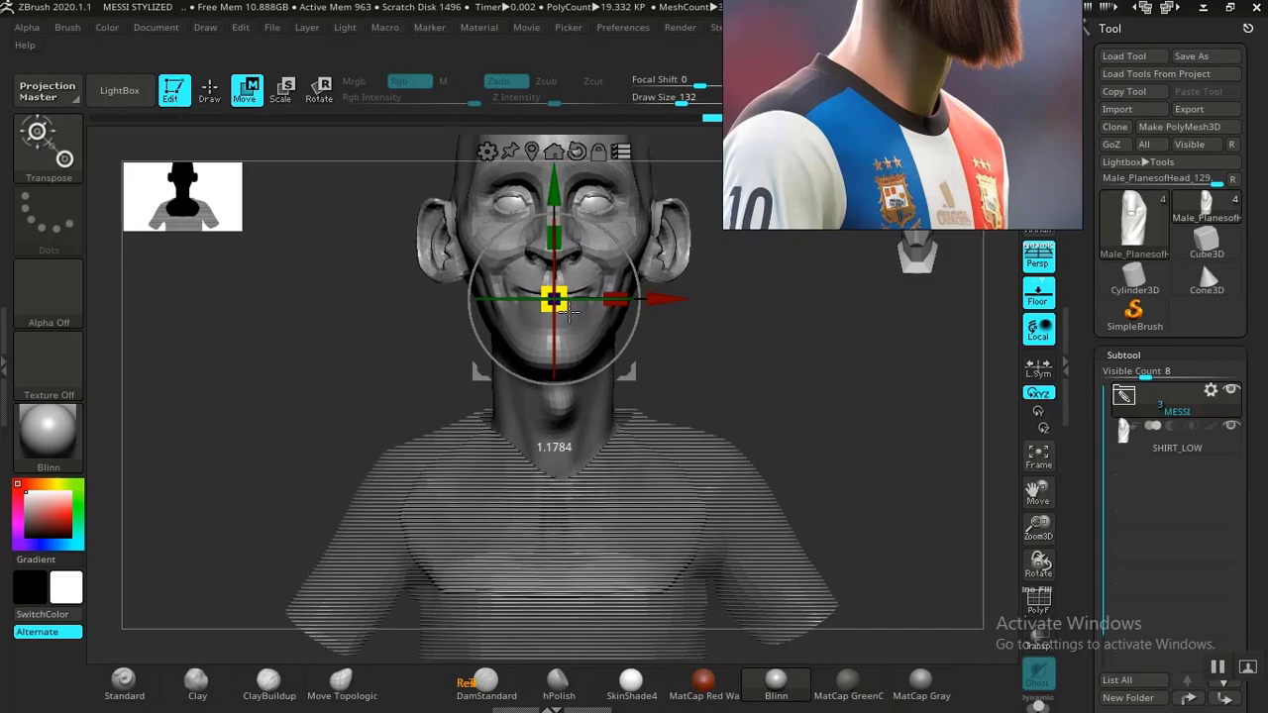
{"action": "left_click_drag", "start_coordinate": [804, 377], "coordinate": [739, 355], "text": "alt"}
{"action": "right_click_drag", "start_coordinate": [958, 112], "coordinate": [1024, 344]}
{"action": "left_click_drag", "start_coordinate": [688, 379], "coordinate": [723, 424]}
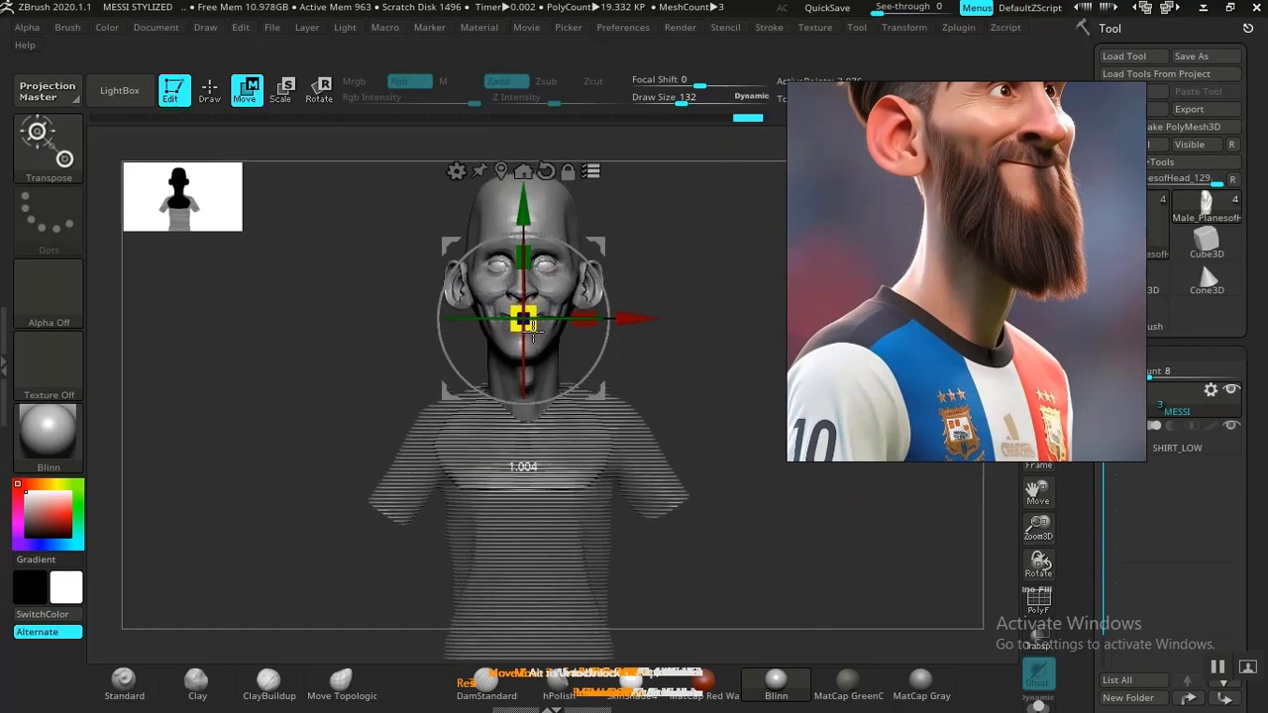
{"action": "key", "text": "ctrl+z"}
{"action": "key", "text": "ctrl+z"}
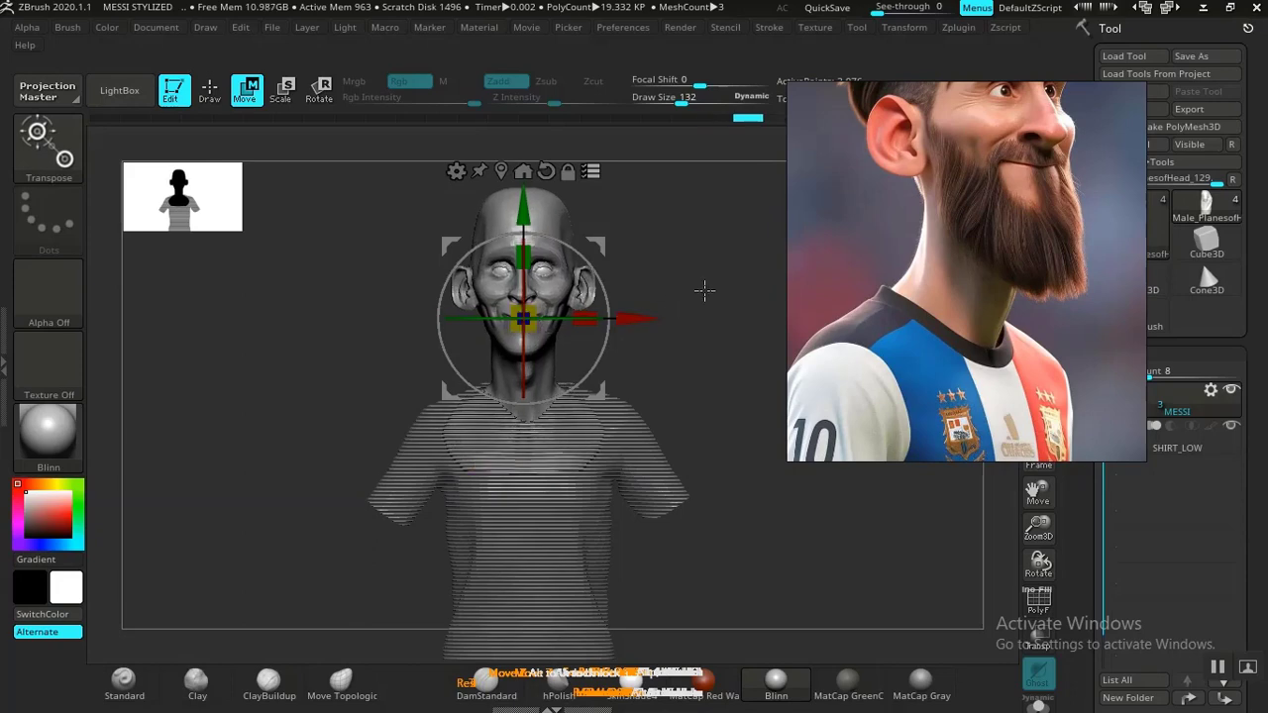
Raise the MESSI group slightly and nudge it forward to center the neck in the shirt collar.
{"action": "left_click_drag", "start_coordinate": [705, 290], "coordinate": [764, 286], "text": "shift"}
{"action": "left_click_drag", "start_coordinate": [714, 343], "coordinate": [667, 405], "text": "alt"}
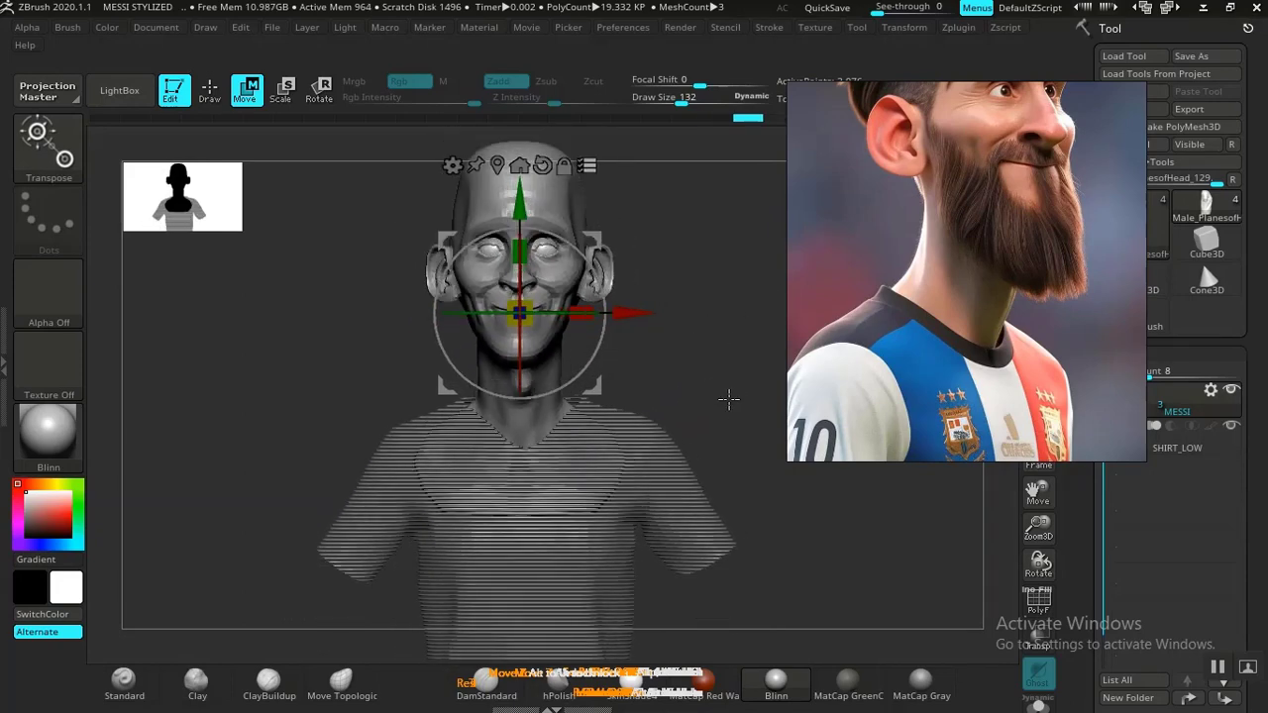
{"action": "left_click_drag", "start_coordinate": [693, 370], "coordinate": [755, 367], "text": "shift"}
{"action": "left_click_drag", "start_coordinate": [728, 370], "coordinate": [722, 405], "text": "alt"}
{"action": "left_click_drag", "start_coordinate": [532, 204], "coordinate": [533, 196]}
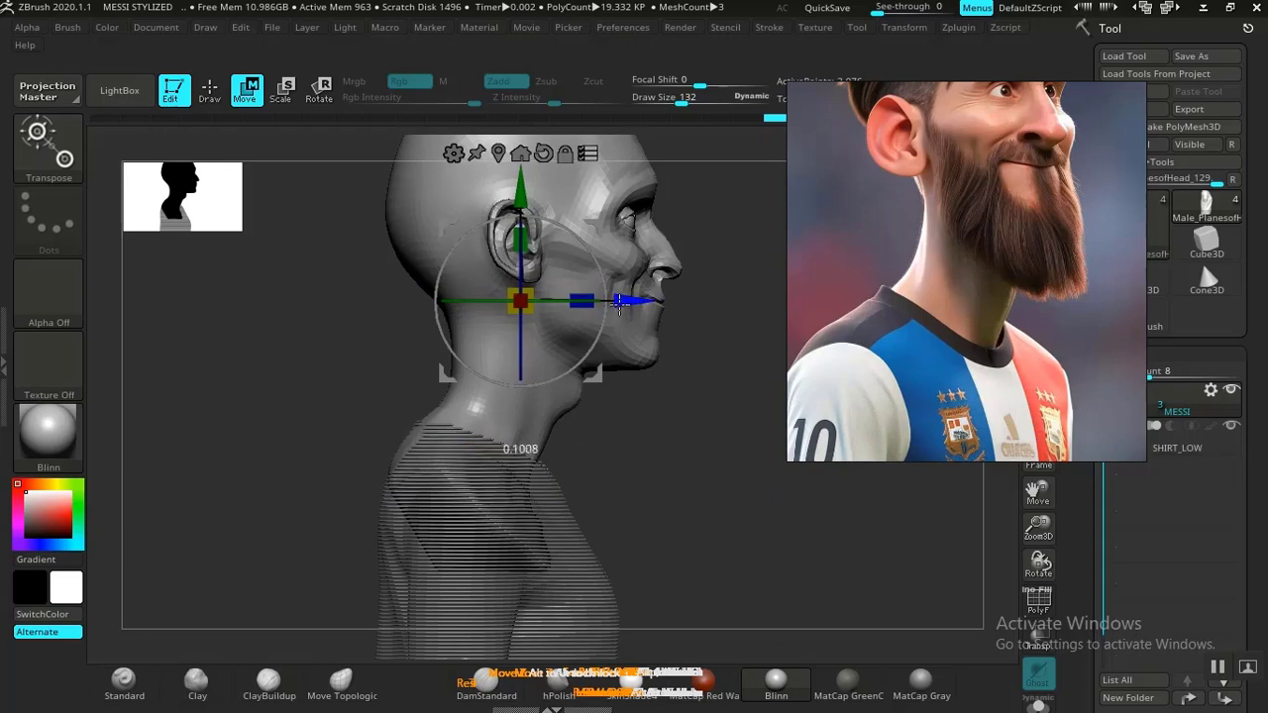
{"action": "left_click_drag", "start_coordinate": [620, 305], "coordinate": [626, 305]}
{"action": "left_click_drag", "start_coordinate": [705, 434], "coordinate": [662, 441], "text": "shift"}
{"action": "left_click_drag", "start_coordinate": [974, 364], "coordinate": [910, 243]}
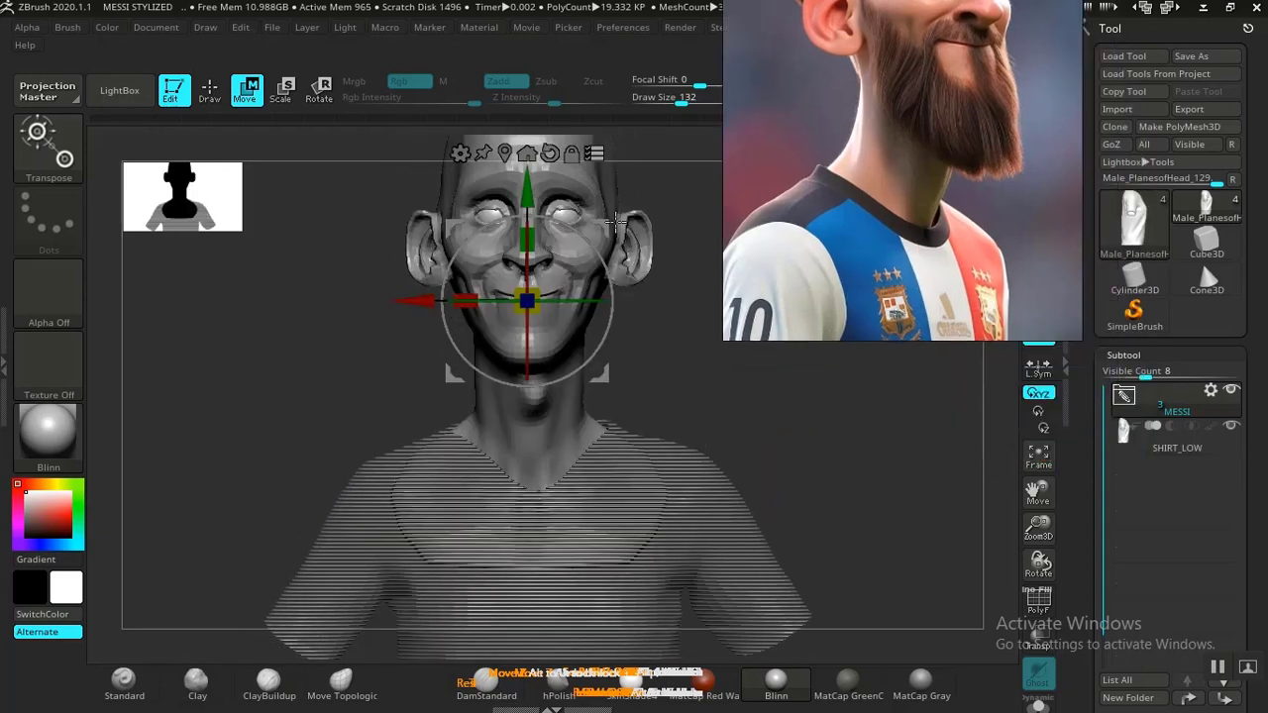
Turn off transforming all subtools together, make SHIRT_LOW the active subtool and activate the Move Topological brush with an enlarged draw size.
{"action": "left_click", "coordinate": [788, 454], "text": "alt"}
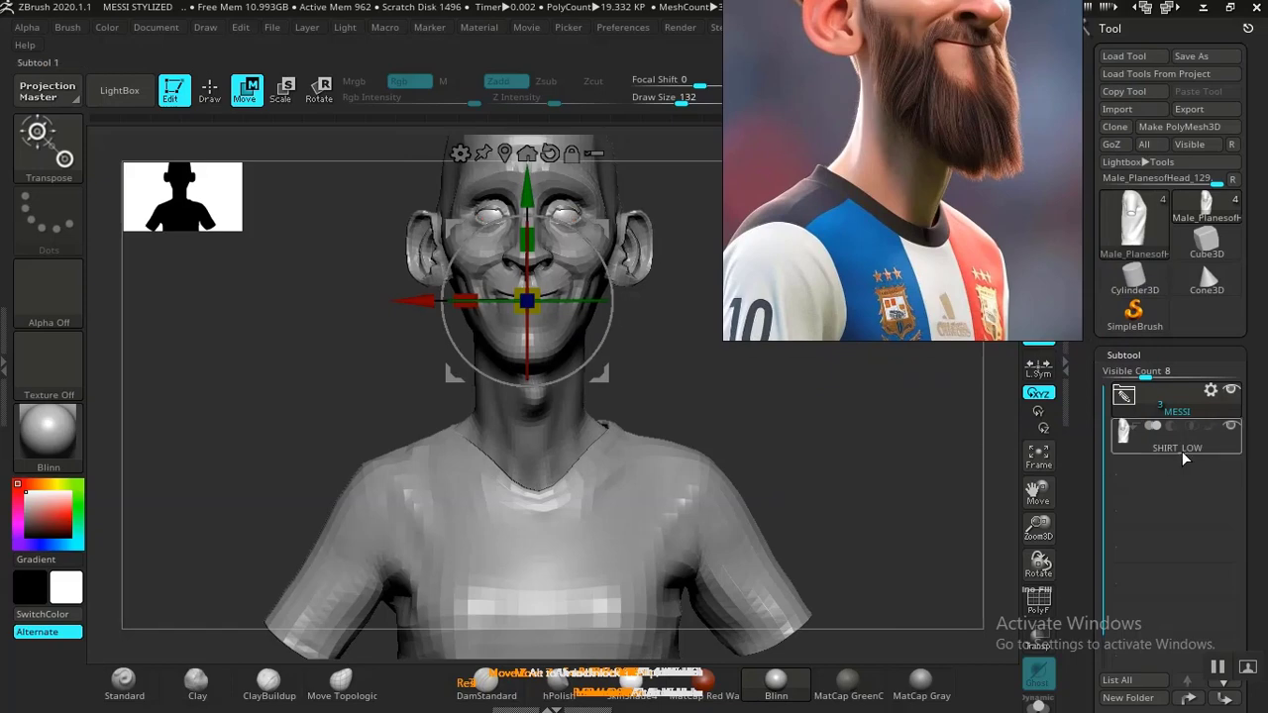
{"action": "left_click_drag", "start_coordinate": [758, 442], "coordinate": [862, 461]}
{"action": "left_click_drag", "start_coordinate": [876, 400], "coordinate": [843, 521], "text": "alt"}
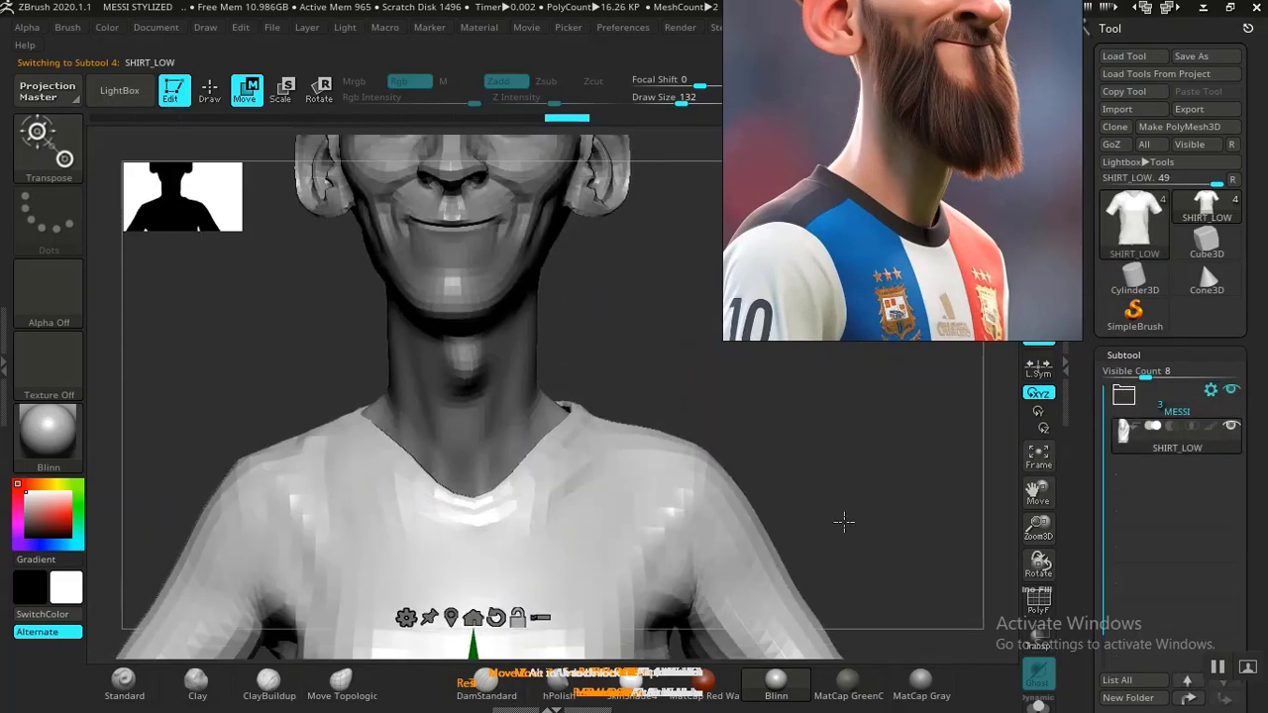
{"action": "left_click_drag", "start_coordinate": [781, 463], "coordinate": [826, 479], "text": "alt"}
{"action": "mouse_move", "coordinate": [733, 443]}
{"action": "left_mouse_down"}
{"action": "mouse_move", "coordinate": [789, 396]}
{"action": "mouse_move", "coordinate": [822, 420]}
{"action": "mouse_move", "coordinate": [742, 430]}
{"action": "mouse_move", "coordinate": [684, 321]}
{"action": "left_mouse_up"}
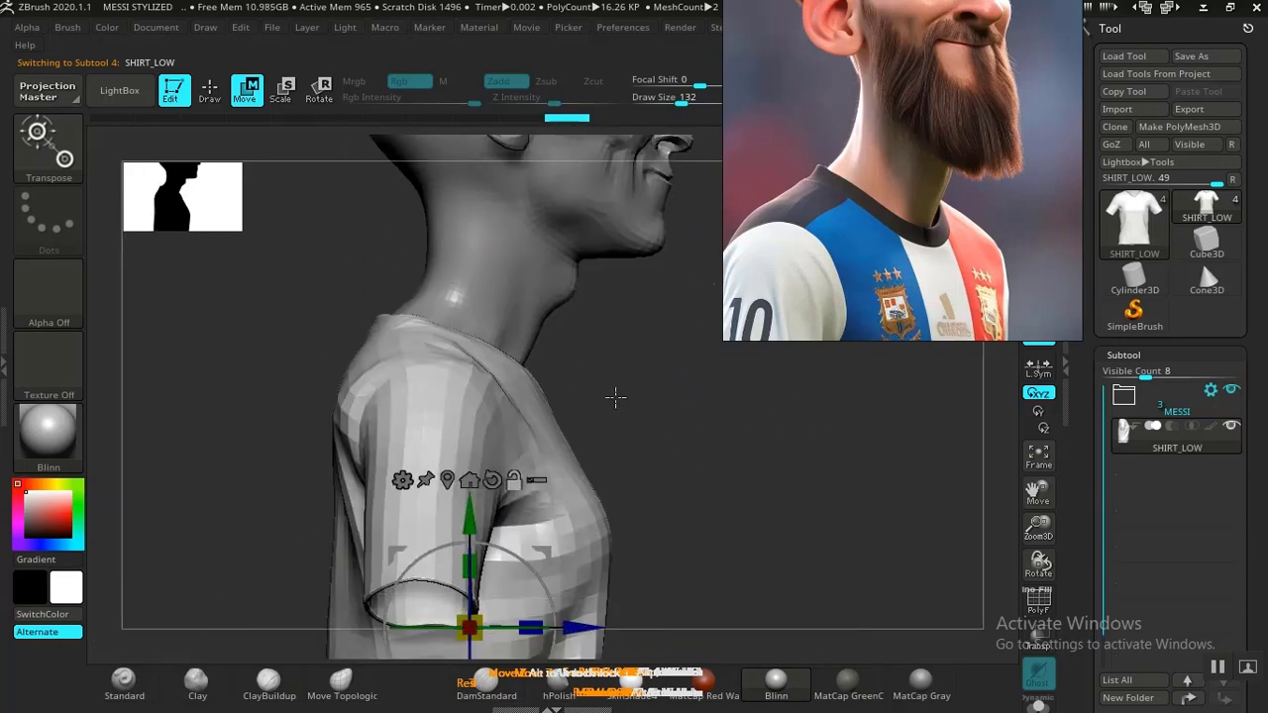
{"action": "key", "text": "q"}
{"action": "key", "text": "]"}
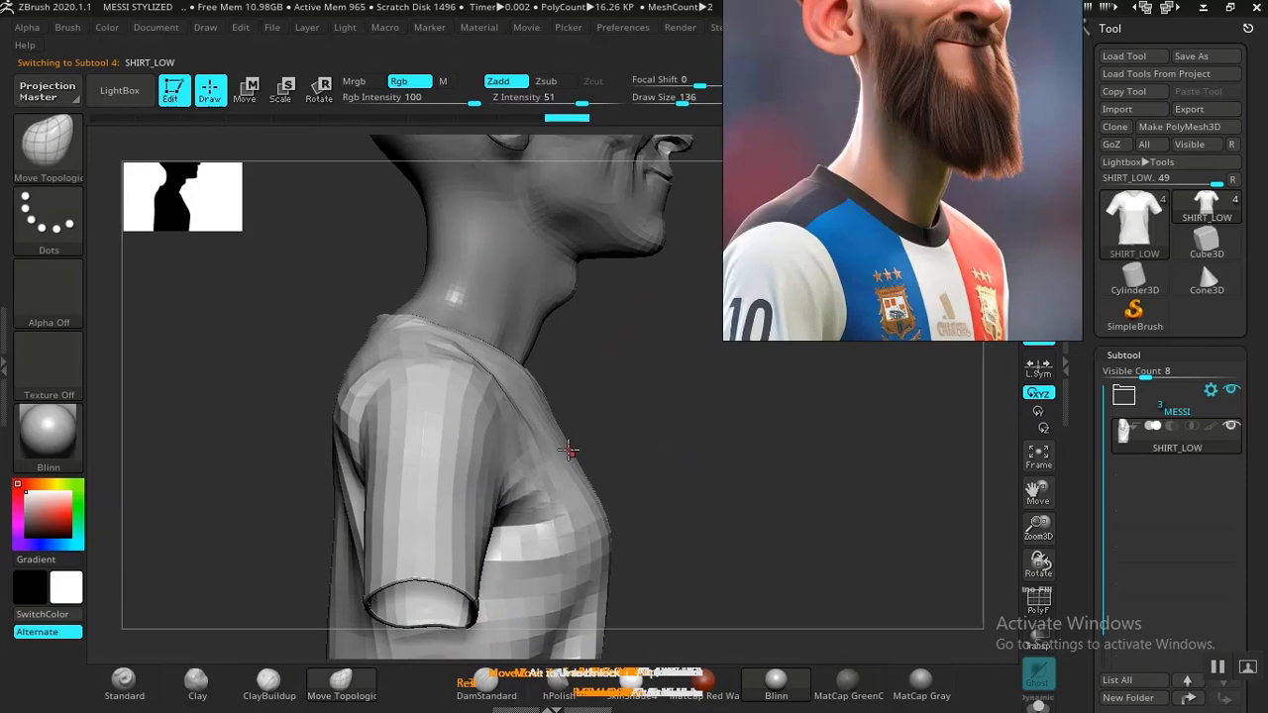
{"action": "mouse_move", "coordinate": [630, 460]}
{"action": "left_mouse_down"}
{"action": "mouse_move", "coordinate": [668, 461]}
{"action": "mouse_move", "coordinate": [610, 431]}
{"action": "left_mouse_up"}
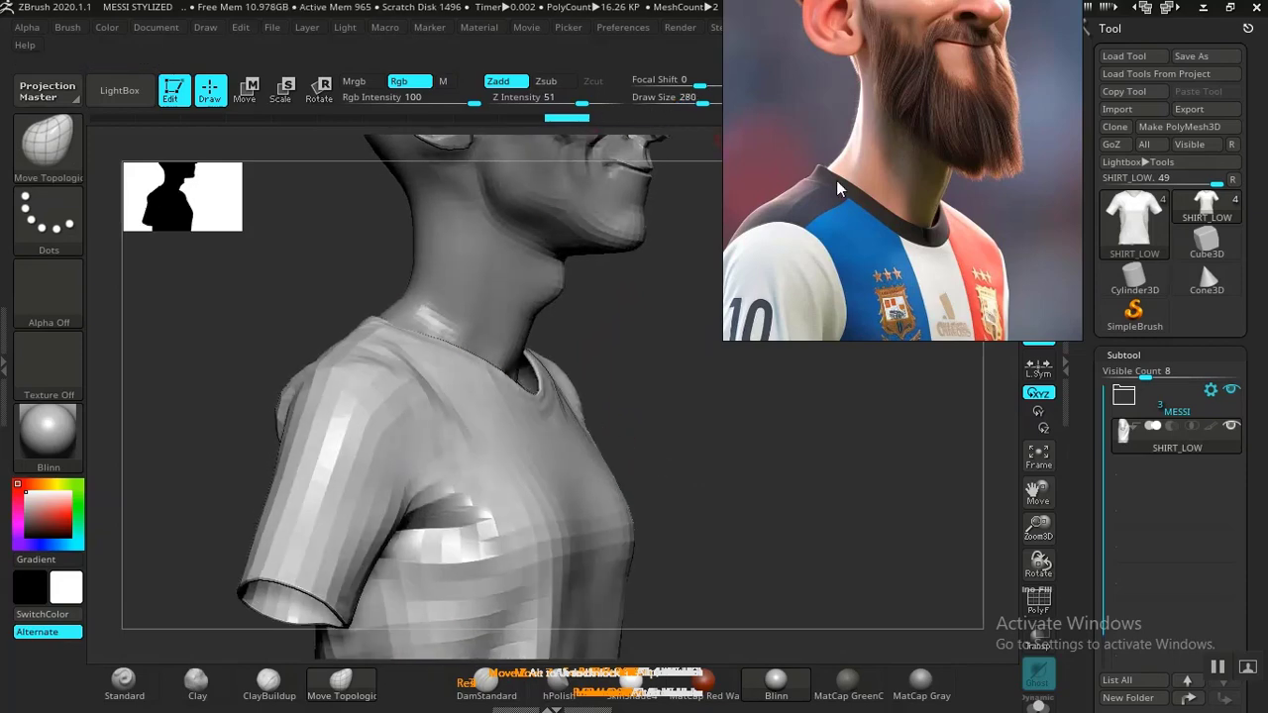
Shift the reference image clear of the brush settings and turn off dynamic sizing for the Move Topological brush.
{"action": "left_click_drag", "start_coordinate": [837, 188], "coordinate": [1017, 215]}
{"action": "left_click", "coordinate": [752, 96]}
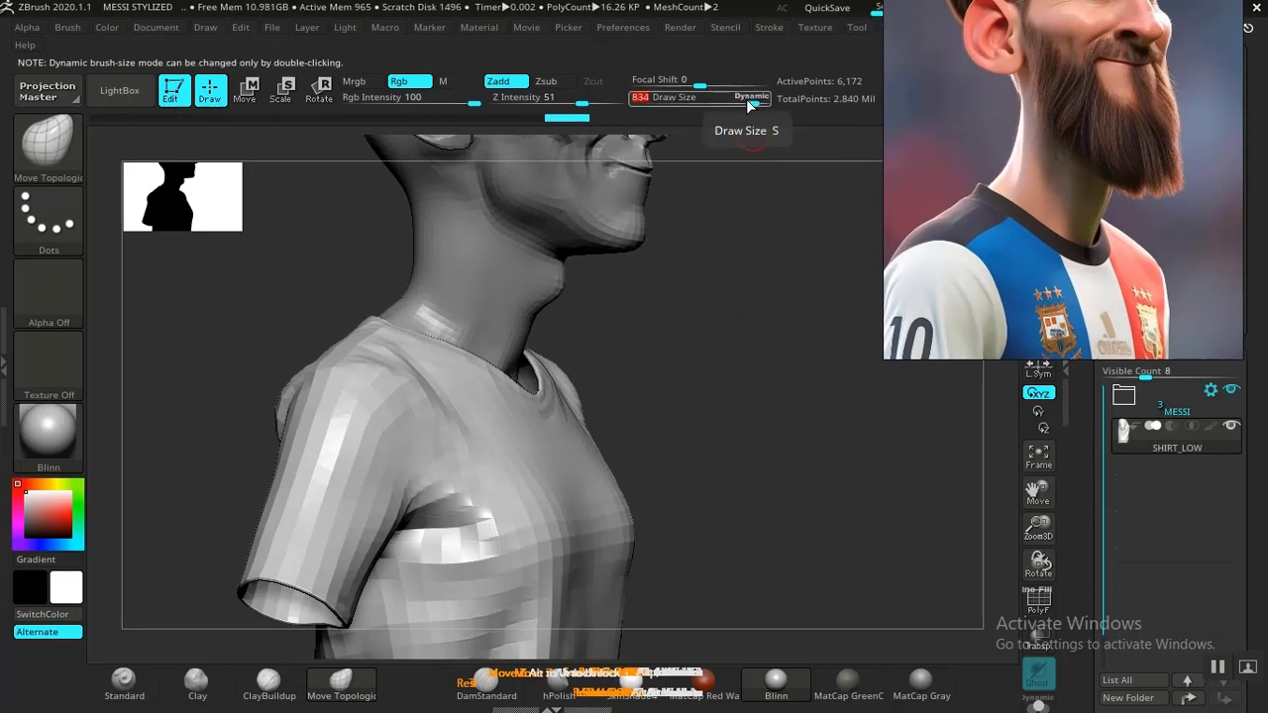
{"action": "left_click_drag", "start_coordinate": [707, 351], "coordinate": [694, 367]}
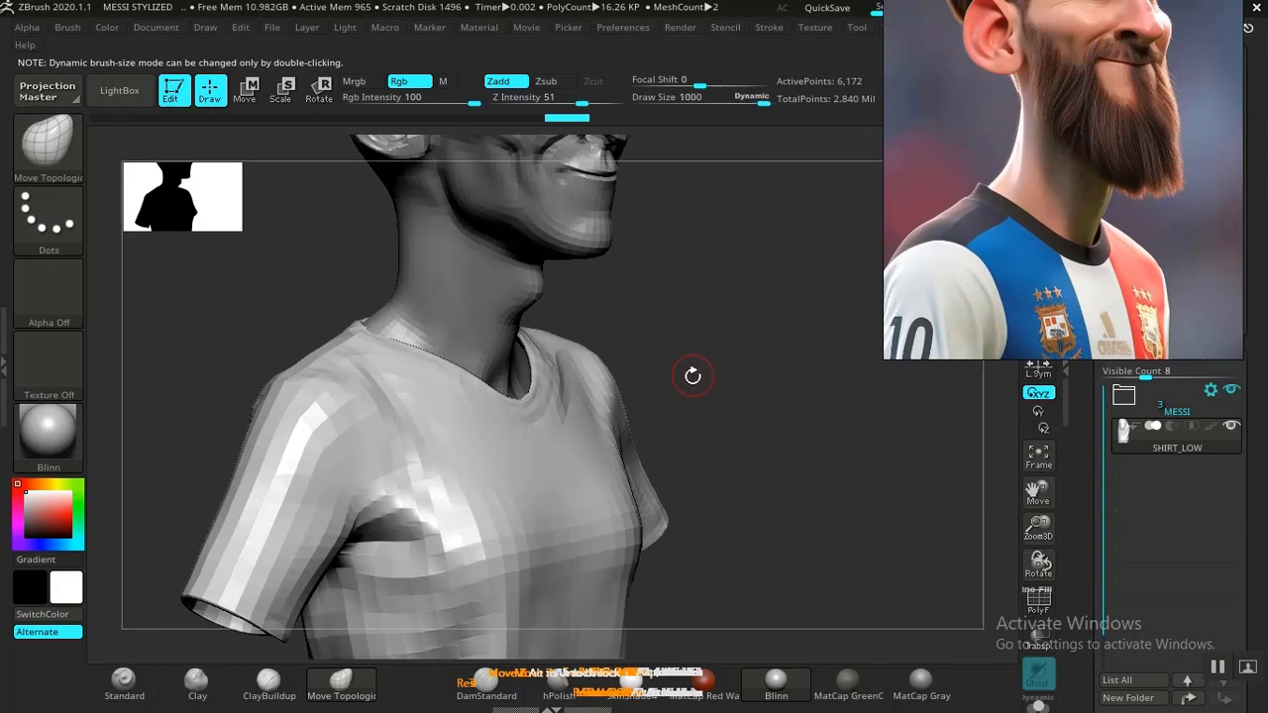
{"action": "mouse_move", "coordinate": [705, 337]}
{"action": "left_mouse_down"}
{"action": "mouse_move", "coordinate": [707, 362]}
{"action": "mouse_move", "coordinate": [720, 342]}
{"action": "left_mouse_up"}
{"action": "key", "text": "s"}
{"action": "left_click", "coordinate": [699, 365]}
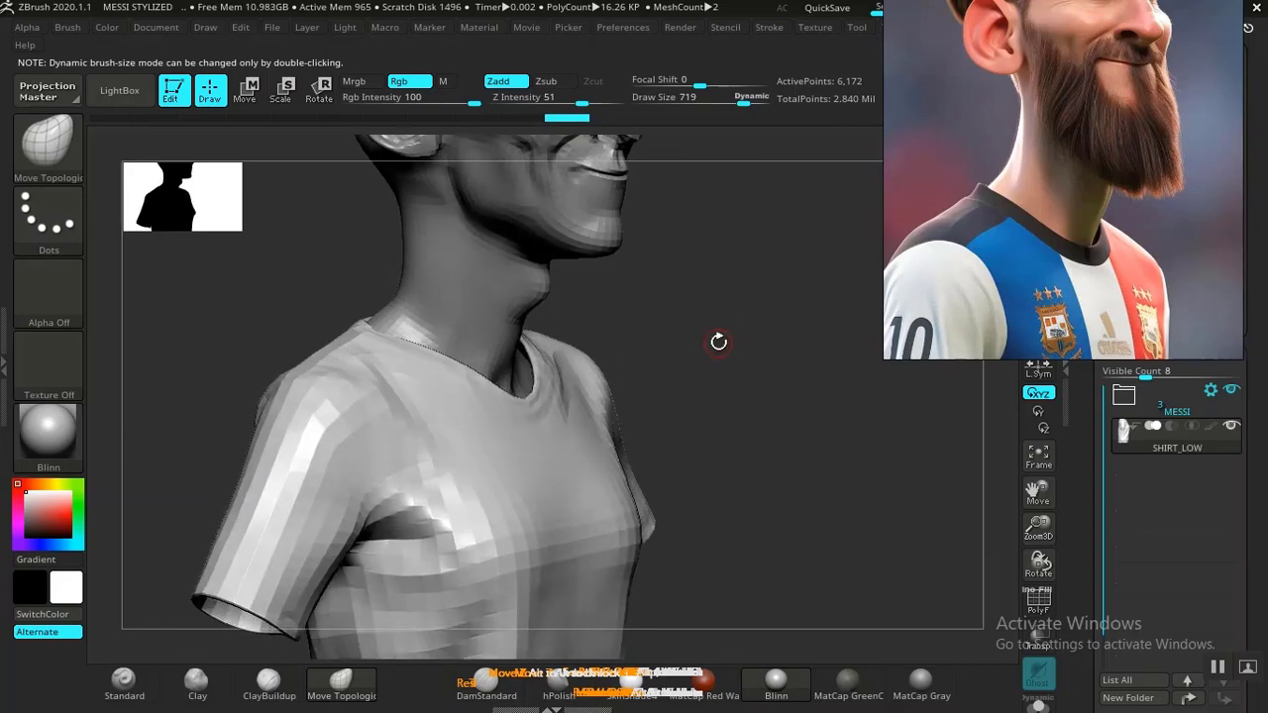
{"action": "double_click", "coordinate": [755, 101]}
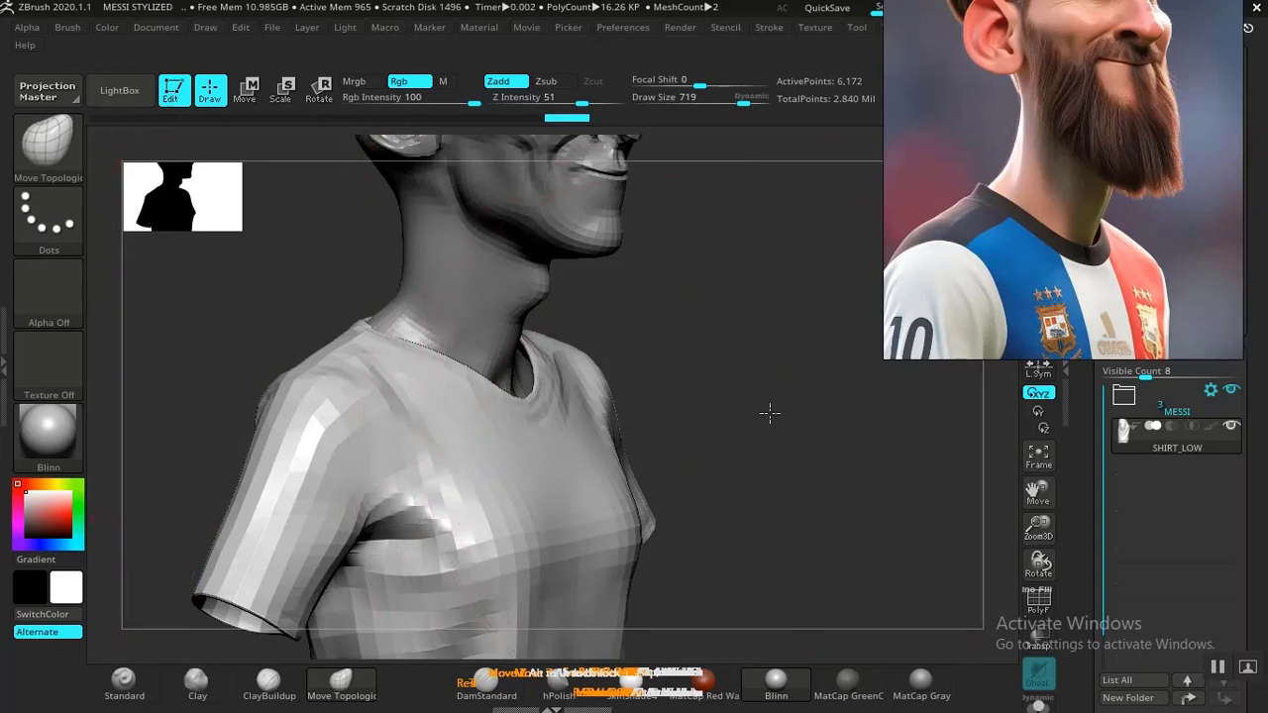
Reduce the Move Topological brush's draw size to 163 to suit the zoomed-out shirt.
{"action": "left_click_drag", "start_coordinate": [770, 412], "coordinate": [537, 483]}
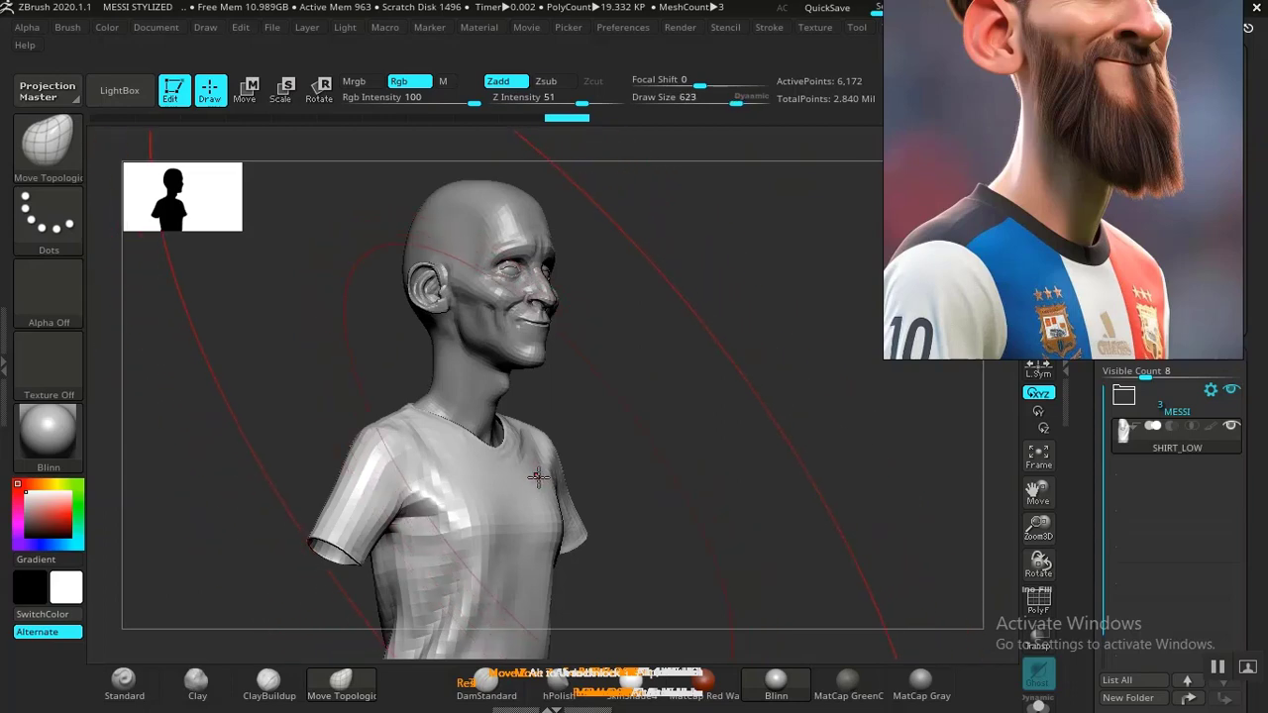
{"action": "key", "text": "bracketleft"}
{"action": "key", "text": "bracketleft"}
{"action": "key", "text": "bracketleft"}
{"action": "key", "text": "bracketleft"}
{"action": "key", "text": "bracketleft"}
{"action": "key", "text": "bracketleft"}
{"action": "key", "text": "bracketleft"}
{"action": "key", "text": "bracketleft"}
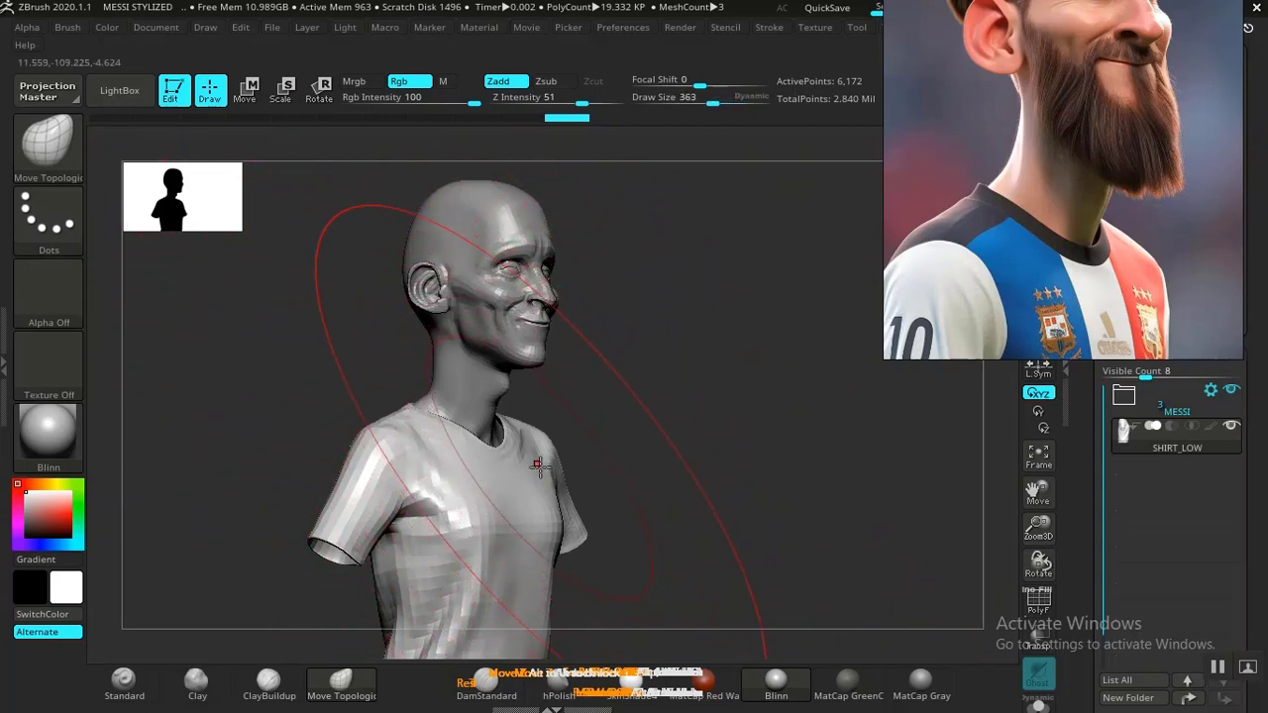
{"action": "key", "text": "bracketleft"}
{"action": "key", "text": "bracketleft"}
{"action": "key", "text": "bracketleft"}
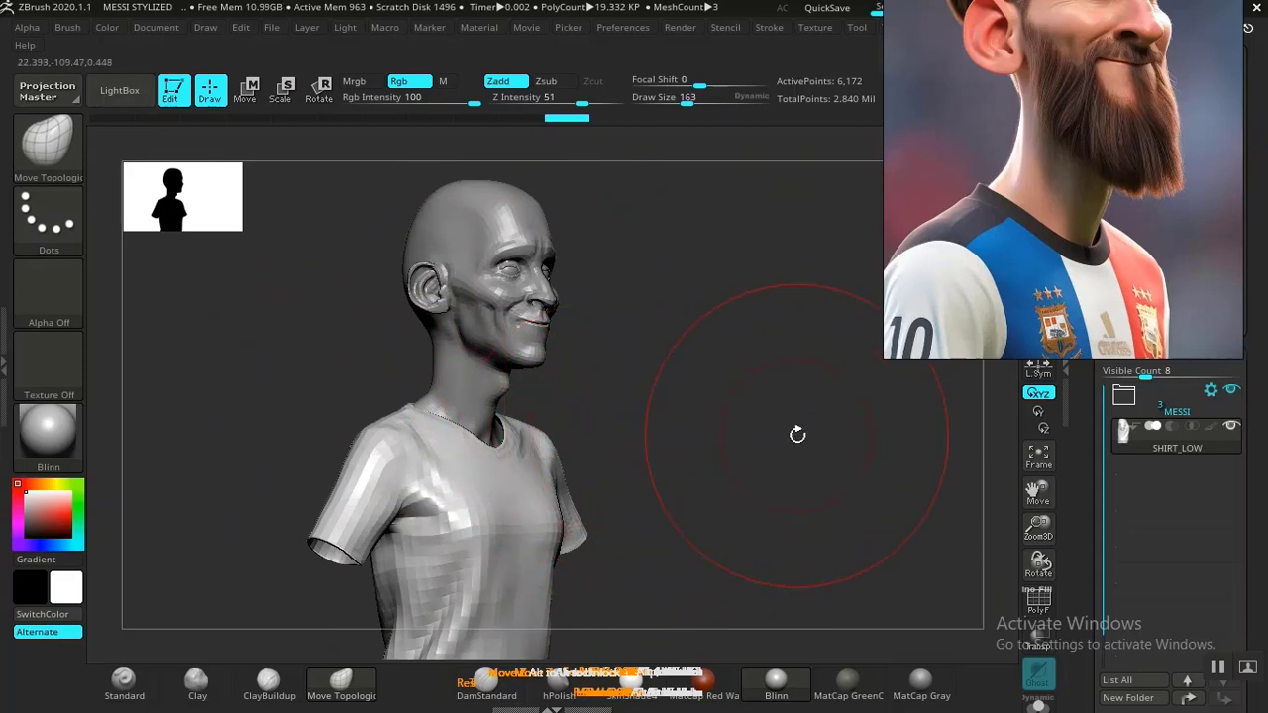
Select the MESSI group, make its subtools transform together and nudge the bust slightly within the shirt collar.
{"action": "mouse_move", "coordinate": [799, 433]}
{"action": "left_mouse_down"}
{"action": "mouse_move", "coordinate": [728, 419]}
{"action": "mouse_move", "coordinate": [747, 400]}
{"action": "mouse_move", "coordinate": [810, 397]}
{"action": "mouse_move", "coordinate": [744, 418]}
{"action": "mouse_move", "coordinate": [756, 427]}
{"action": "mouse_move", "coordinate": [654, 402]}
{"action": "mouse_move", "coordinate": [808, 377]}
{"action": "mouse_move", "coordinate": [744, 376]}
{"action": "mouse_move", "coordinate": [734, 427]}
{"action": "mouse_move", "coordinate": [556, 438]}
{"action": "left_mouse_up"}
{"action": "left_click_drag", "start_coordinate": [667, 433], "coordinate": [623, 430], "text": "shift"}
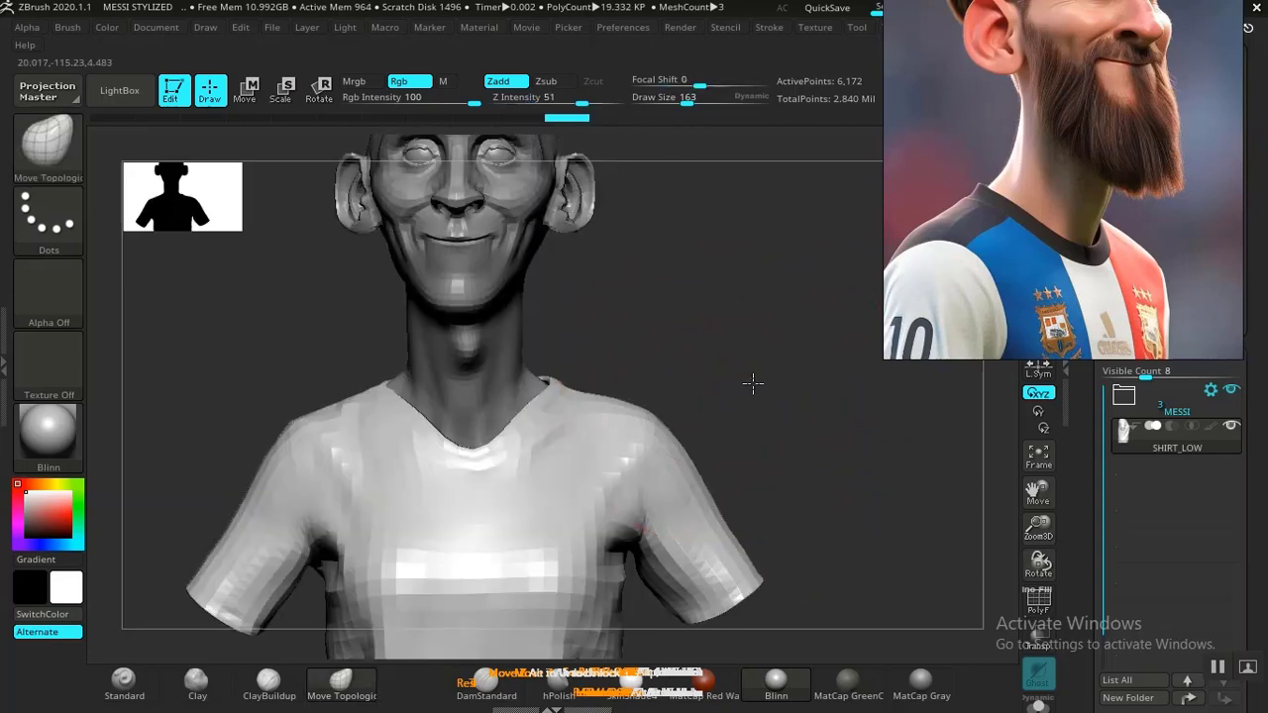
{"action": "left_click_drag", "start_coordinate": [756, 382], "coordinate": [702, 348], "text": "alt"}
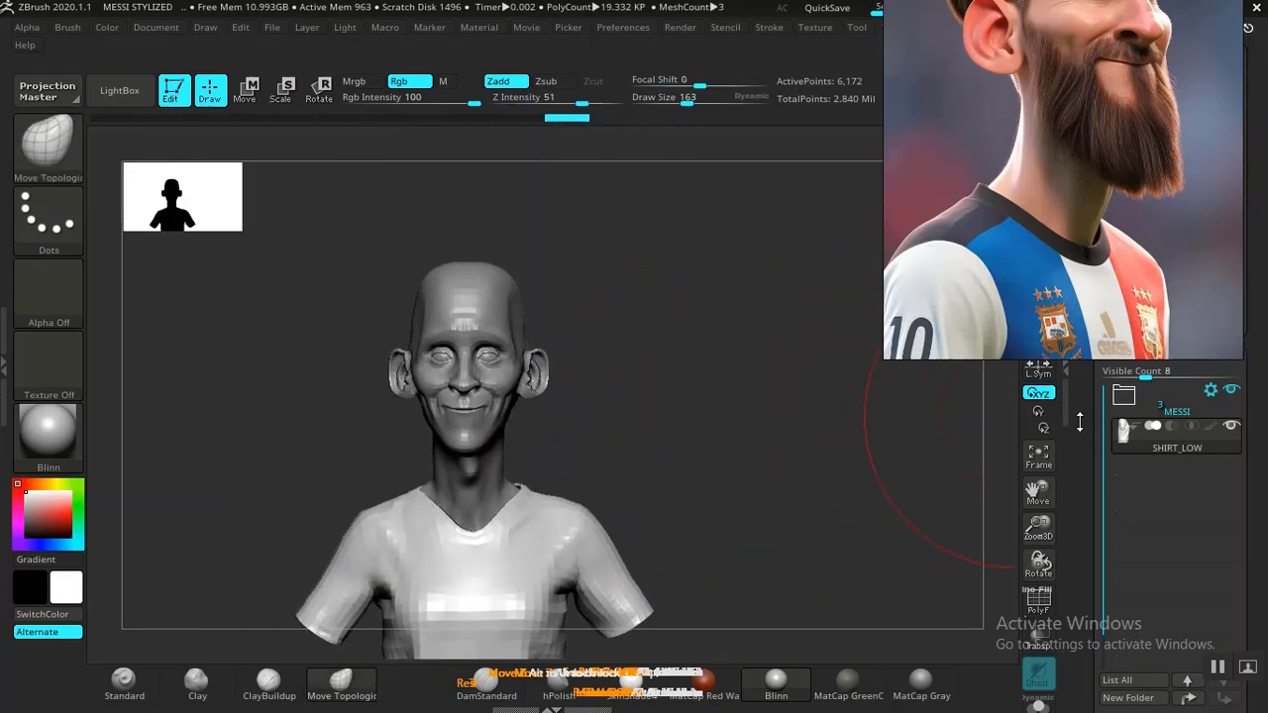
{"action": "left_click", "coordinate": [1180, 408]}
{"action": "key", "text": "w"}
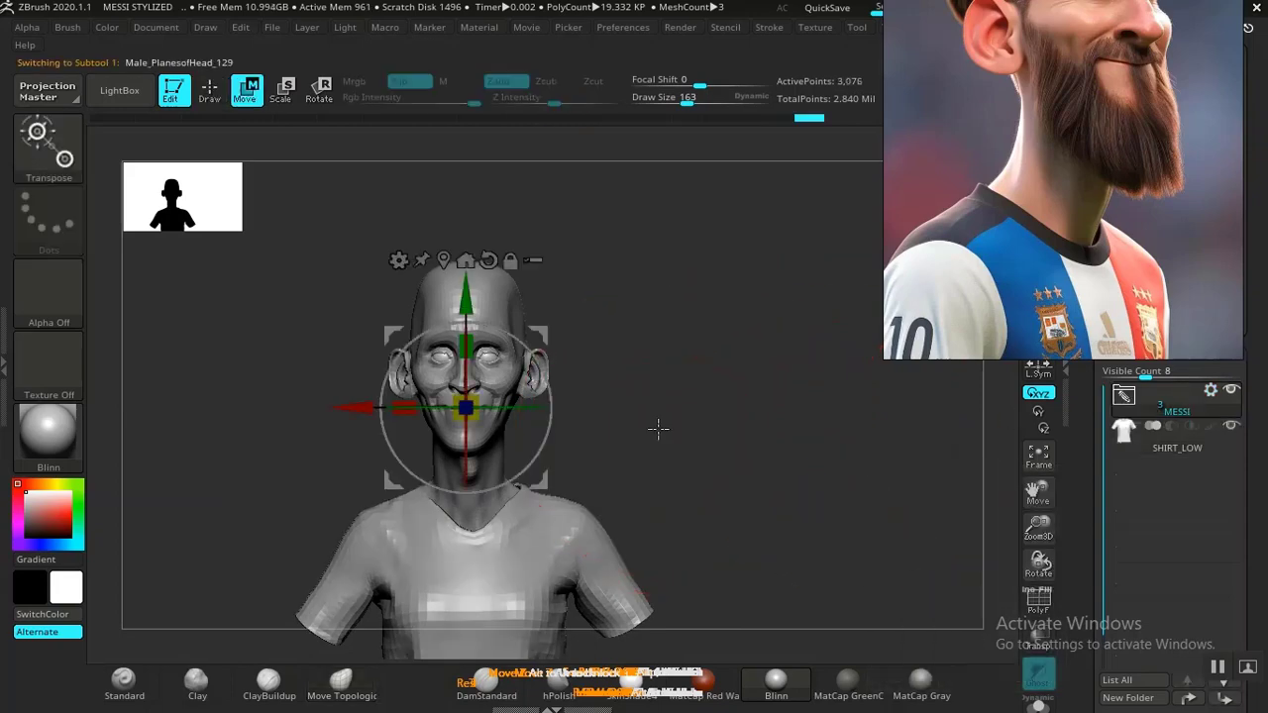
{"action": "left_click", "coordinate": [535, 260]}
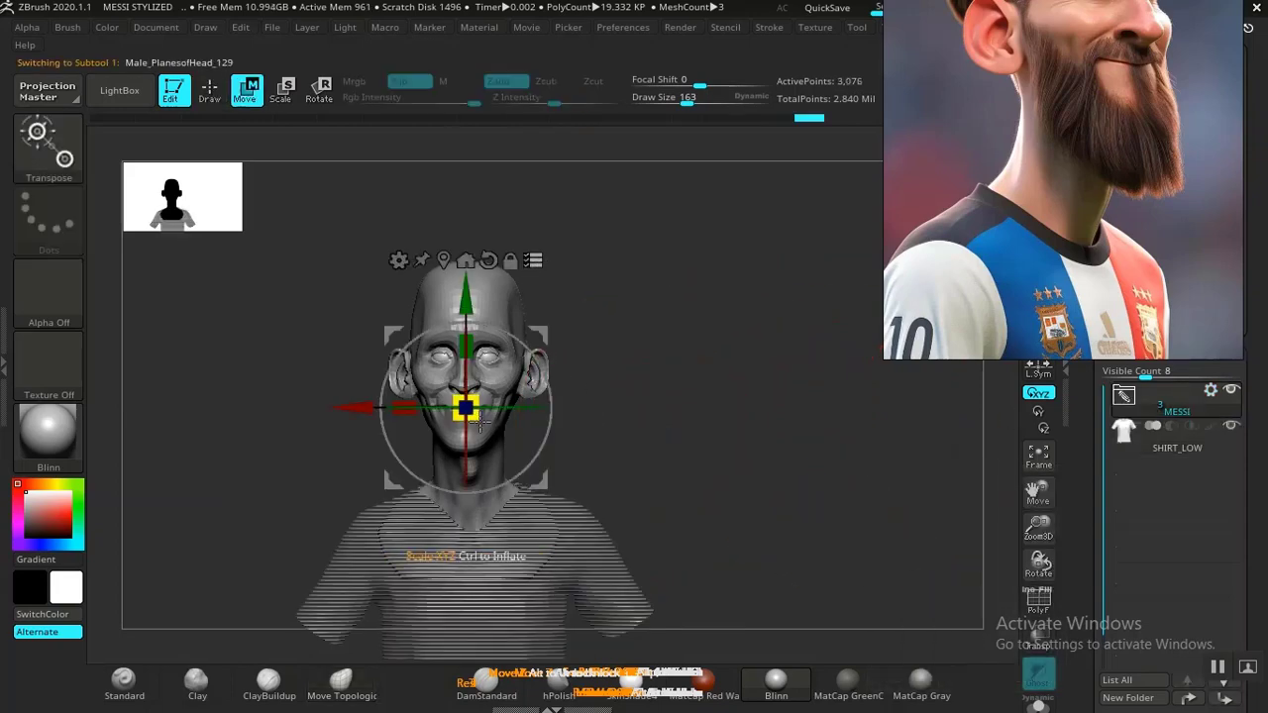
{"action": "left_click_drag", "start_coordinate": [654, 355], "coordinate": [757, 325], "text": "alt"}
{"action": "left_click_drag", "start_coordinate": [561, 231], "coordinate": [558, 244]}
{"action": "left_click_drag", "start_coordinate": [755, 332], "coordinate": [776, 377], "text": "shift"}
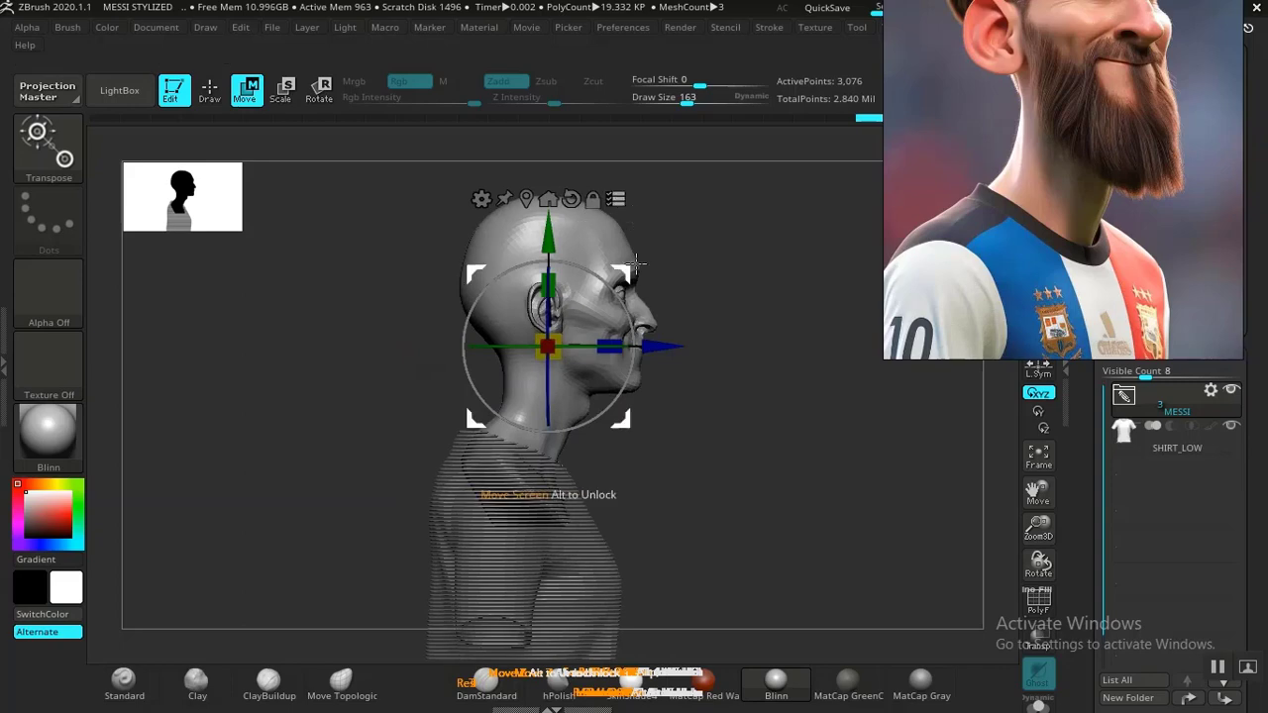
Return to transforming a single subtool, select SHIRT_LOW and nudge the shirt slightly upward against the neck.
{"action": "left_click", "coordinate": [616, 198]}
{"action": "left_click", "coordinate": [560, 511], "text": "alt"}
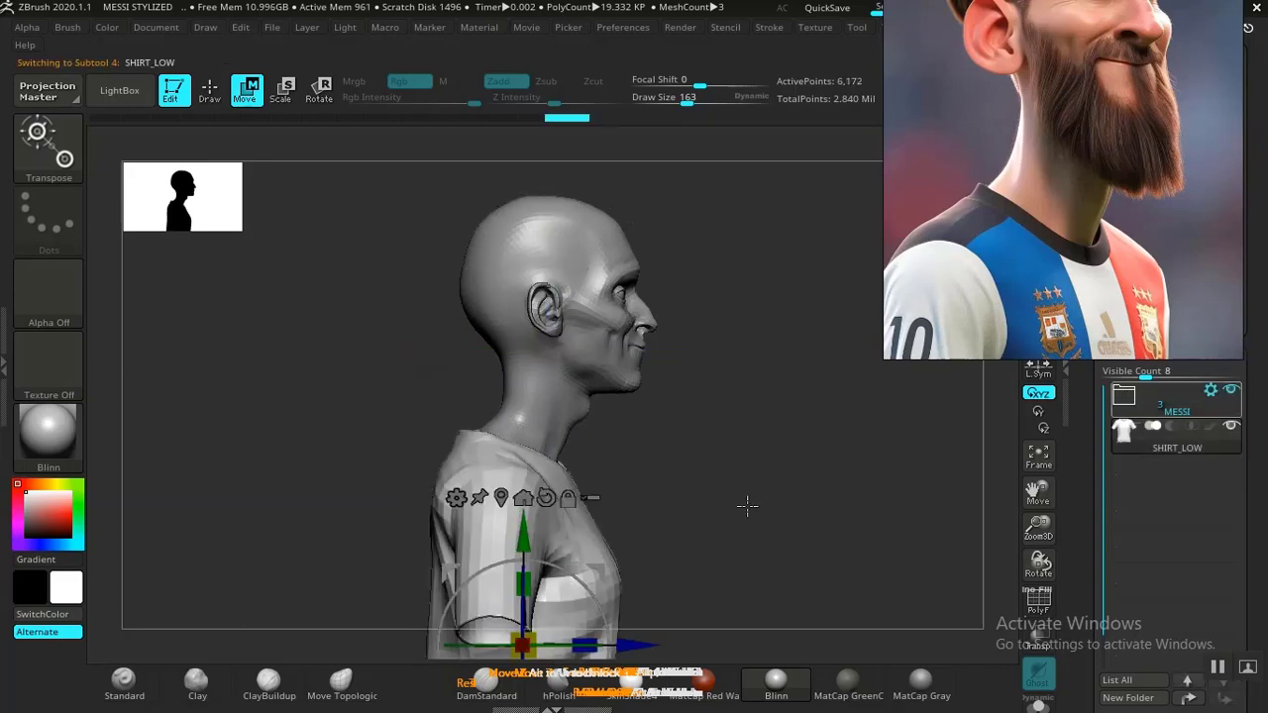
{"action": "left_click_drag", "start_coordinate": [740, 476], "coordinate": [683, 463]}
{"action": "left_click_drag", "start_coordinate": [703, 408], "coordinate": [732, 463], "text": "alt"}
{"action": "left_click_drag", "start_coordinate": [716, 325], "coordinate": [572, 426]}
{"action": "left_click_drag", "start_coordinate": [527, 567], "coordinate": [525, 563]}
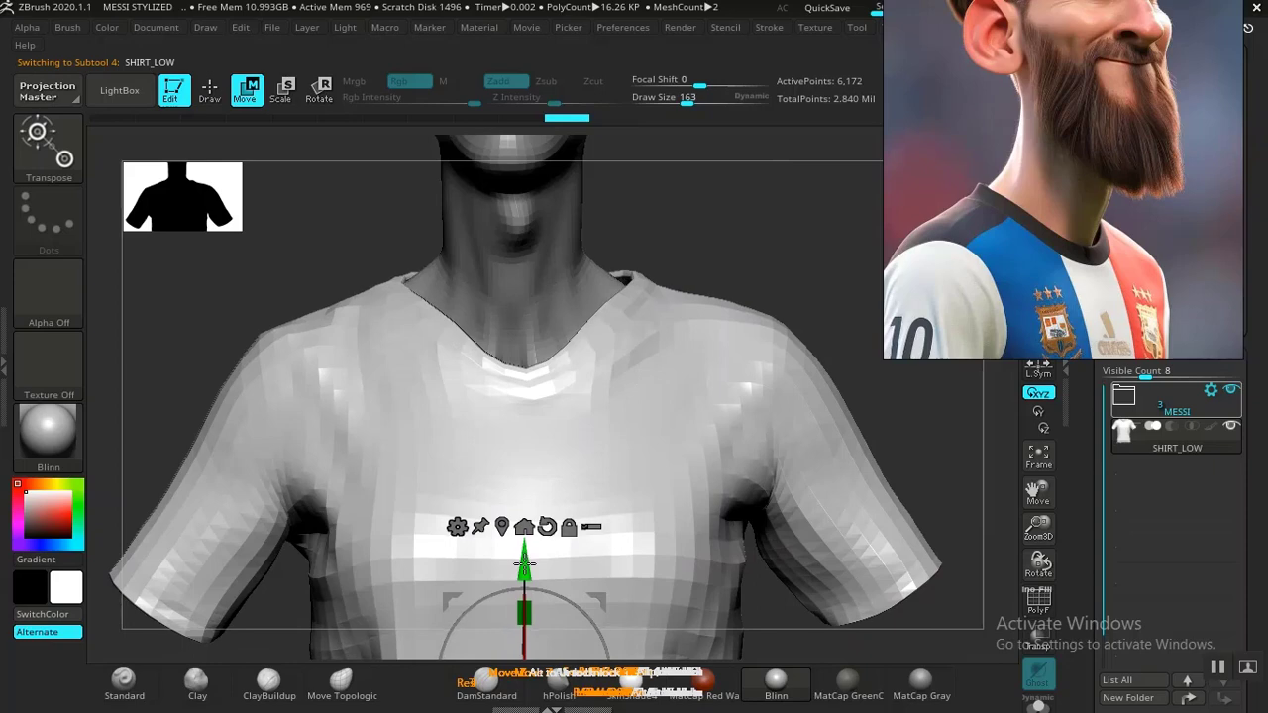
{"action": "left_click_drag", "start_coordinate": [709, 268], "coordinate": [672, 442]}
Smooth the faceted polygons across the shirt's chest.
{"action": "key", "text": "q"}
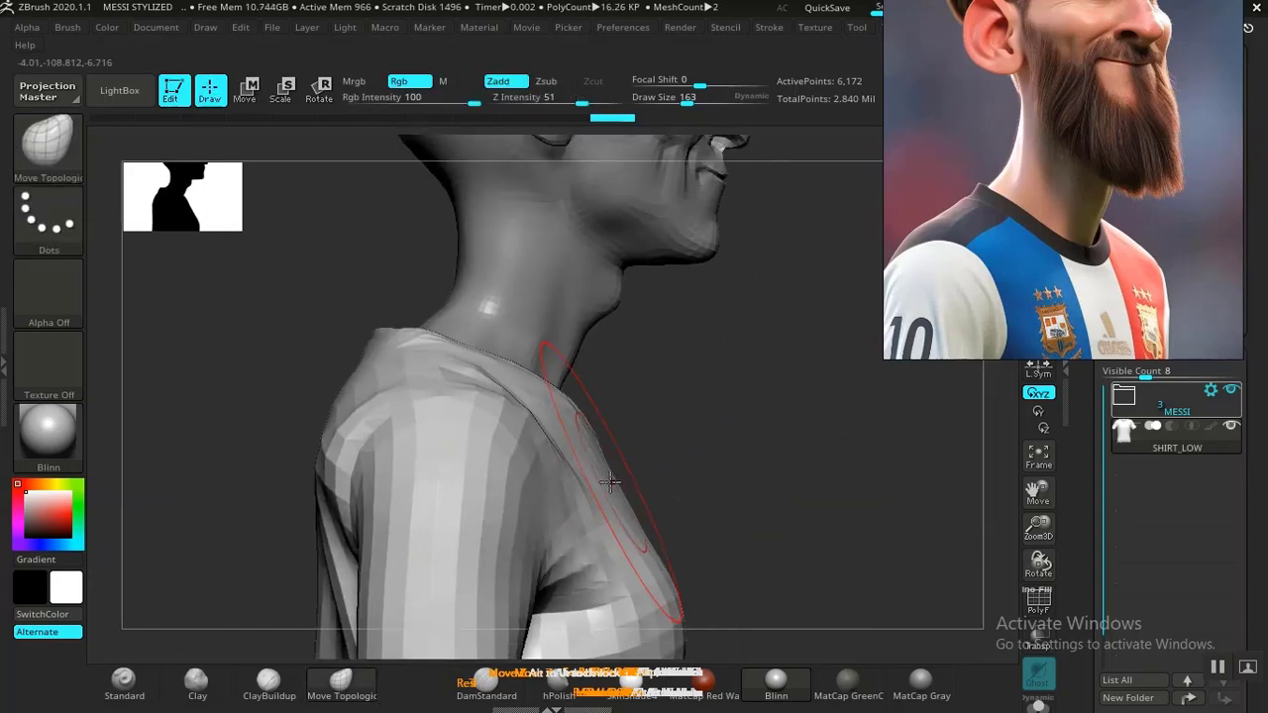
{"action": "mouse_move", "coordinate": [700, 498]}
{"action": "left_mouse_down"}
{"action": "mouse_move", "coordinate": [667, 468]}
{"action": "mouse_move", "coordinate": [759, 340]}
{"action": "mouse_move", "coordinate": [763, 260]}
{"action": "mouse_move", "coordinate": [793, 204]}
{"action": "left_mouse_up"}
{"action": "mouse_move", "coordinate": [485, 490]}
{"action": "left_mouse_down", "text": "shift"}
{"action": "mouse_move", "coordinate": [462, 493]}
{"action": "mouse_move", "coordinate": [601, 461]}
{"action": "mouse_move", "coordinate": [450, 453]}
{"action": "mouse_move", "coordinate": [486, 457]}
{"action": "left_mouse_up", "text": "shift"}
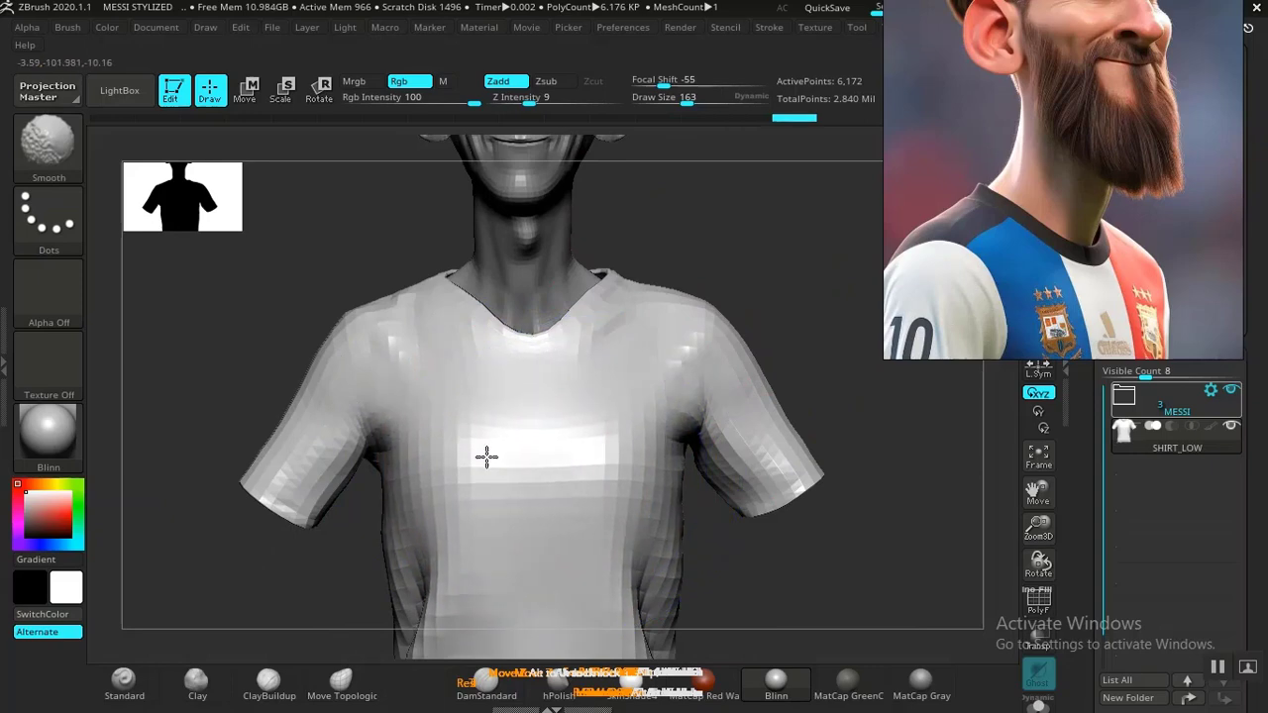
{"action": "left_click_drag", "start_coordinate": [600, 438], "coordinate": [469, 479], "text": "shift"}
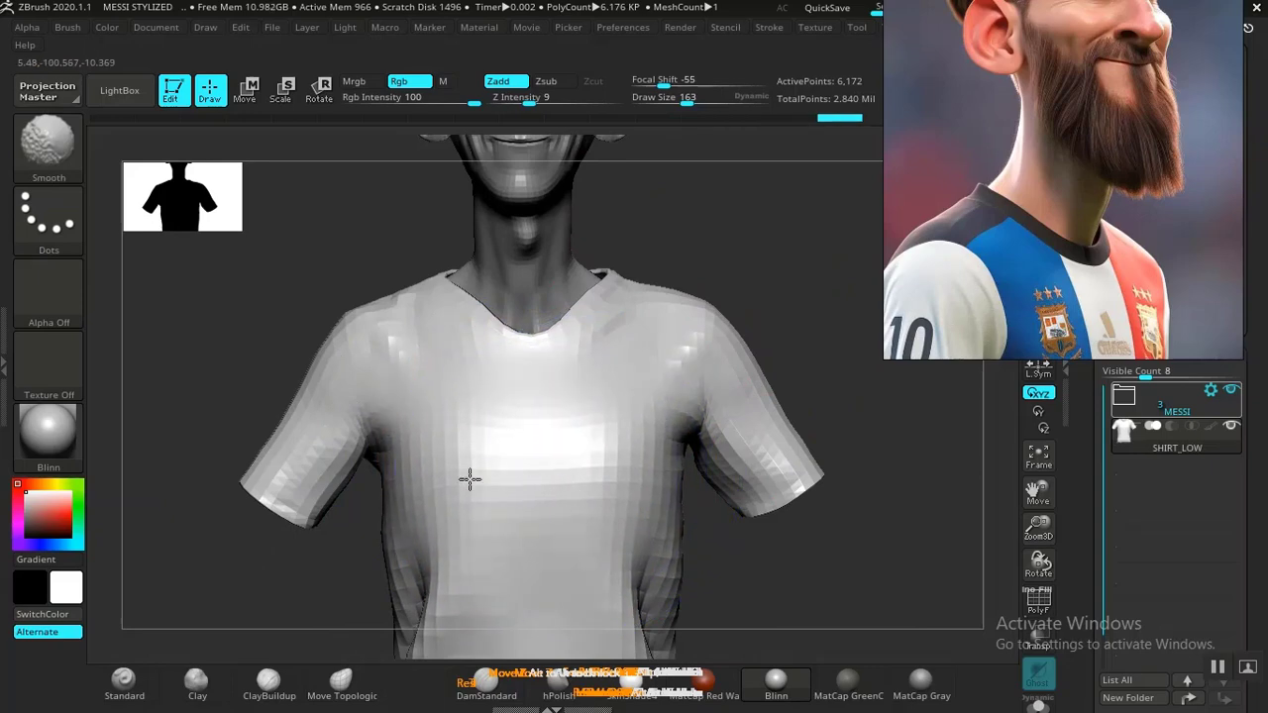
Pull the front edge of the shirt collar up toward the neck with the Move Topological brush.
{"action": "mouse_move", "coordinate": [901, 442]}
{"action": "left_mouse_down"}
{"action": "mouse_move", "coordinate": [958, 425]}
{"action": "mouse_move", "coordinate": [782, 445]}
{"action": "mouse_move", "coordinate": [713, 476]}
{"action": "mouse_move", "coordinate": [609, 467]}
{"action": "left_mouse_up"}
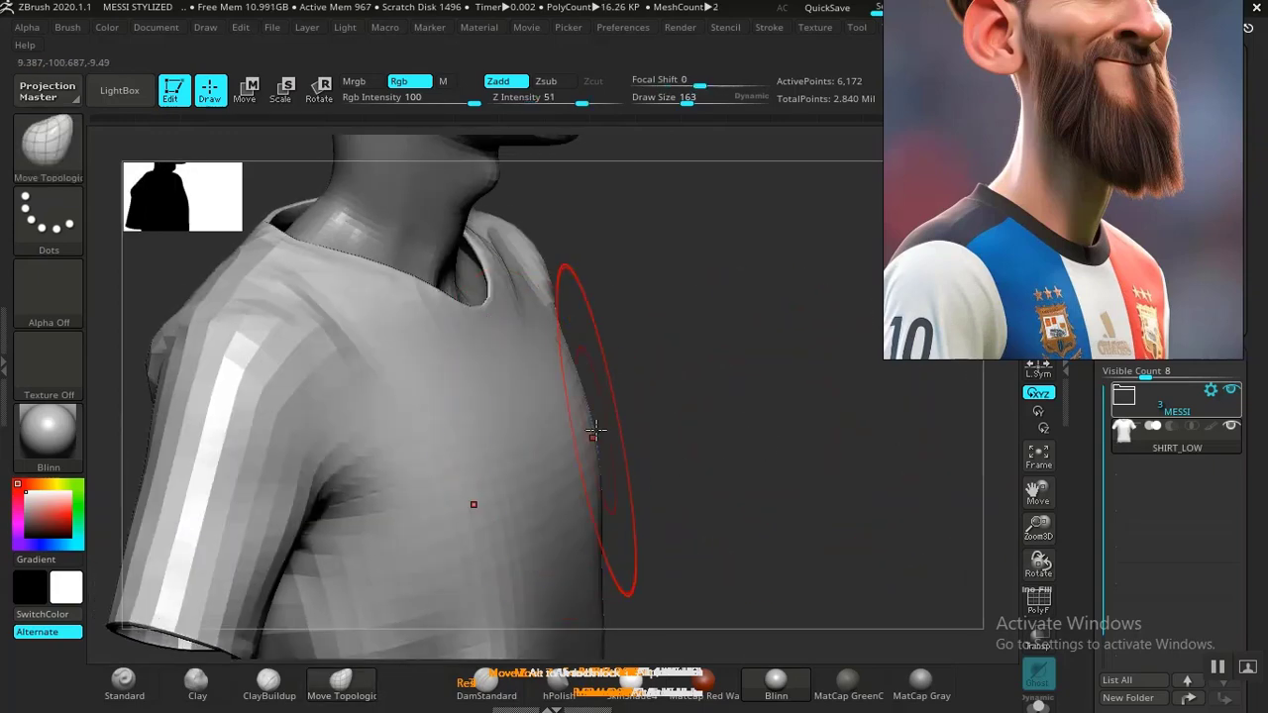
{"action": "left_click_drag", "start_coordinate": [488, 363], "coordinate": [475, 327]}
{"action": "mouse_move", "coordinate": [418, 239]}
{"action": "left_mouse_down"}
{"action": "mouse_move", "coordinate": [580, 254]}
{"action": "mouse_move", "coordinate": [587, 229]}
{"action": "left_mouse_up"}
{"action": "left_click_drag", "start_coordinate": [531, 319], "coordinate": [521, 306]}
{"action": "mouse_move", "coordinate": [653, 220]}
{"action": "left_mouse_down"}
{"action": "mouse_move", "coordinate": [718, 230]}
{"action": "mouse_move", "coordinate": [722, 394]}
{"action": "mouse_move", "coordinate": [735, 404]}
{"action": "left_mouse_up"}
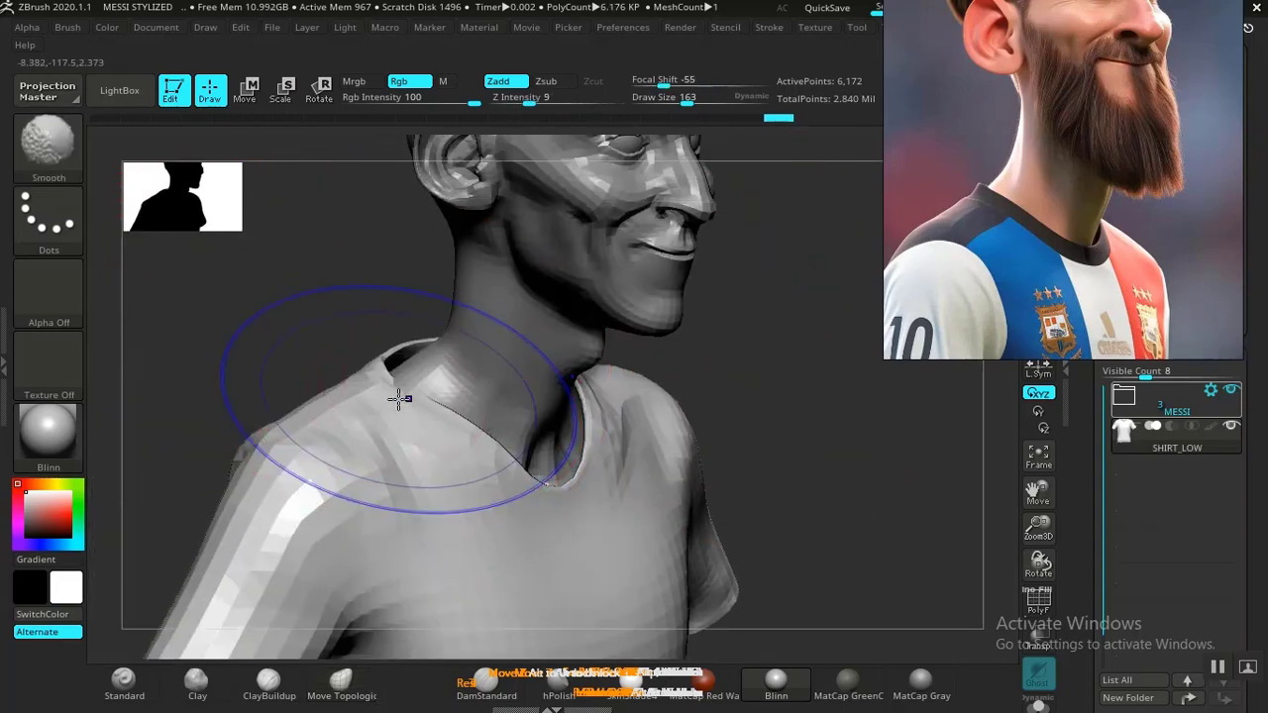
Smooth the shirt beside the collar and pull the collar's side and back edges in toward the neck.
{"action": "left_click_drag", "start_coordinate": [399, 399], "coordinate": [379, 390], "text": "shift"}
{"action": "left_click_drag", "start_coordinate": [727, 372], "coordinate": [546, 402]}
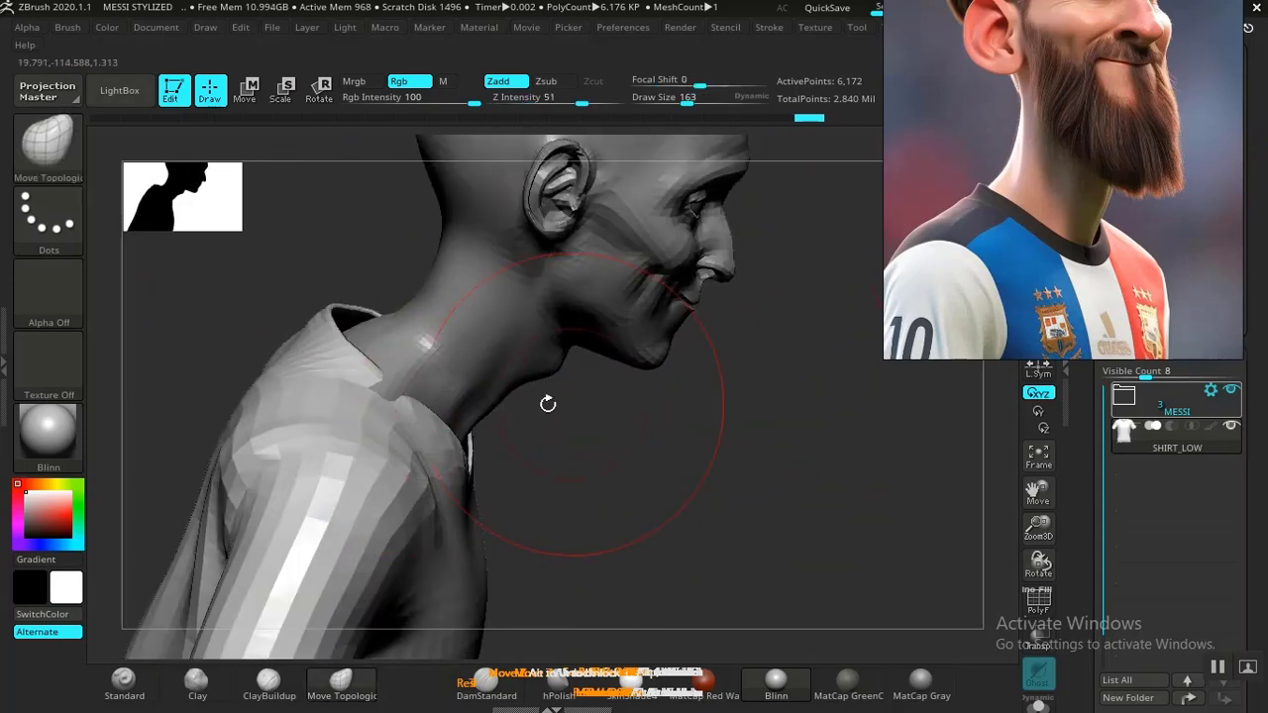
{"action": "left_click_drag", "start_coordinate": [376, 387], "coordinate": [394, 391]}
{"action": "left_click_drag", "start_coordinate": [323, 326], "coordinate": [343, 335]}
{"action": "left_click_drag", "start_coordinate": [287, 355], "coordinate": [297, 359]}
Reduce the Move Topological draw size to 119 and tighten the collar opening where it gapes beside the neck.
{"action": "left_click_drag", "start_coordinate": [543, 436], "coordinate": [605, 420]}
{"action": "left_click_drag", "start_coordinate": [626, 349], "coordinate": [694, 365]}
{"action": "mouse_move", "coordinate": [544, 306]}
{"action": "left_mouse_down"}
{"action": "mouse_move", "coordinate": [710, 390]}
{"action": "mouse_move", "coordinate": [708, 426]}
{"action": "left_mouse_up"}
{"action": "mouse_move", "coordinate": [708, 426]}
{"action": "left_mouse_down", "text": "alt"}
{"action": "mouse_move", "coordinate": [705, 476]}
{"action": "mouse_move", "coordinate": [699, 357]}
{"action": "left_mouse_up", "text": "alt"}
{"action": "key", "text": "bracketleft"}
{"action": "key", "text": "bracketleft"}
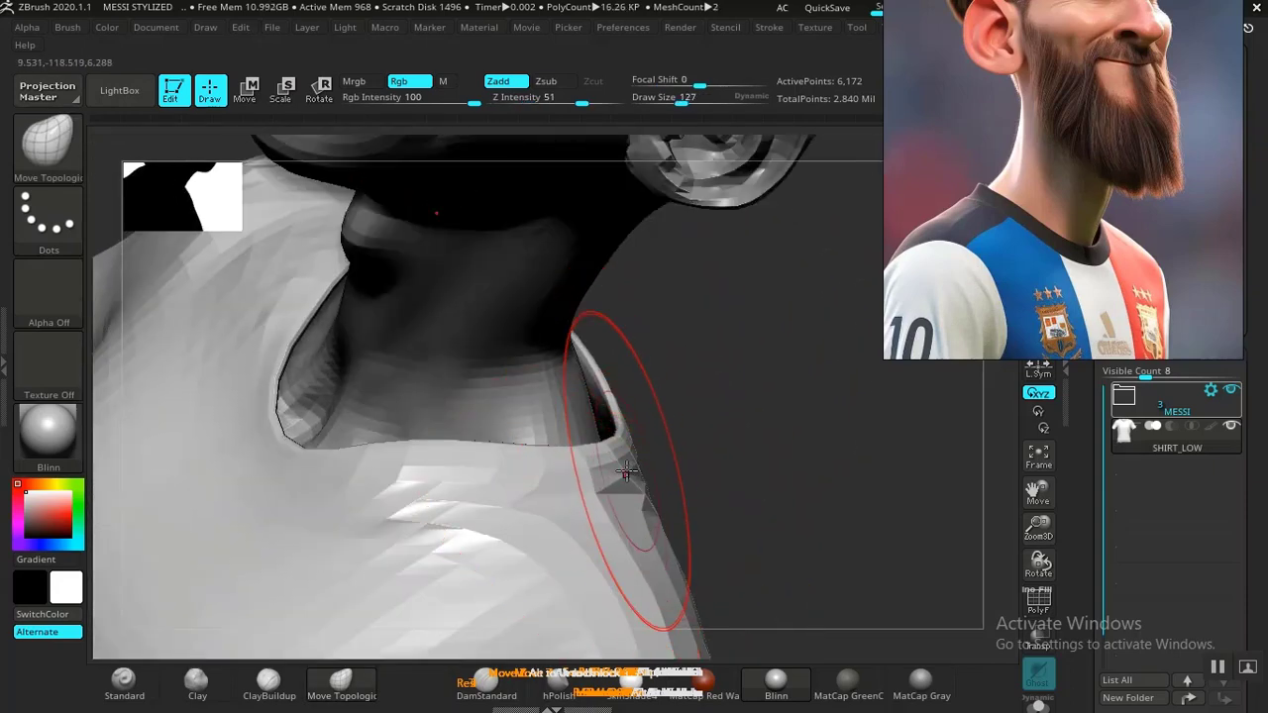
{"action": "key", "text": "bracketright"}
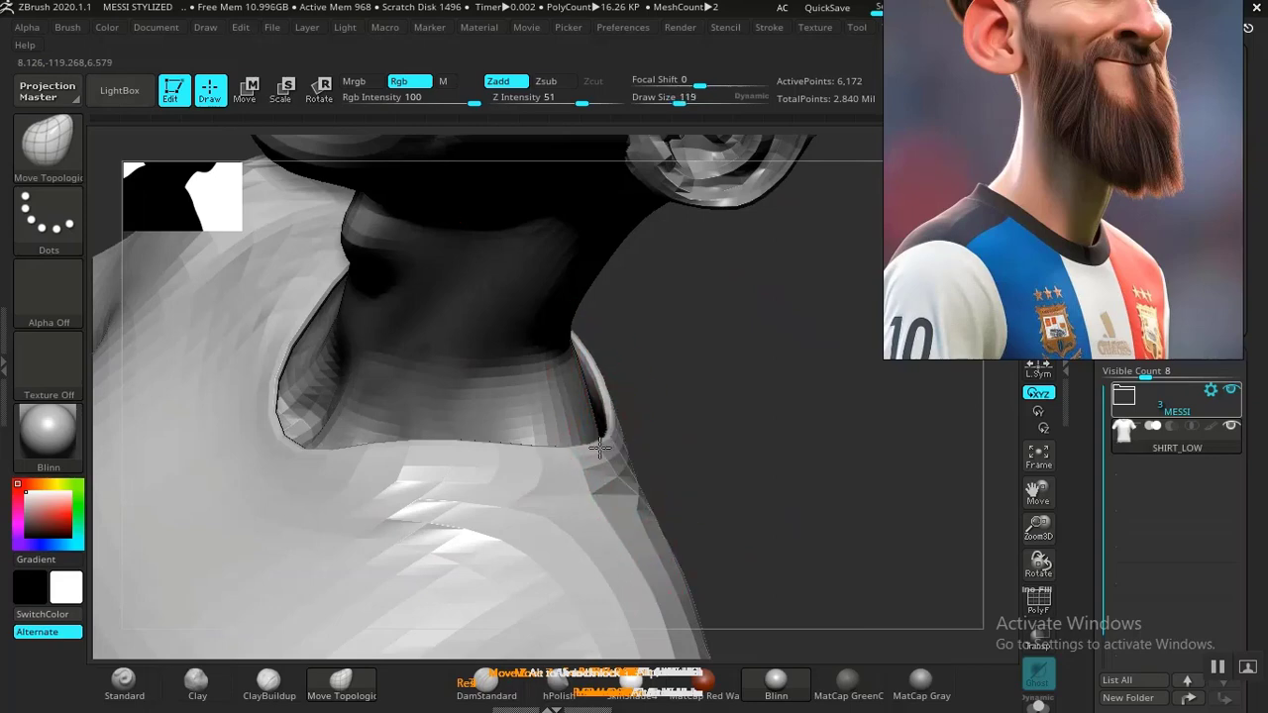
Reshape the shirt's V-neckline into a rounder collar by pulling its sides outward and its center up, undoing the last adjustments.
{"action": "left_click_drag", "start_coordinate": [699, 450], "coordinate": [713, 351]}
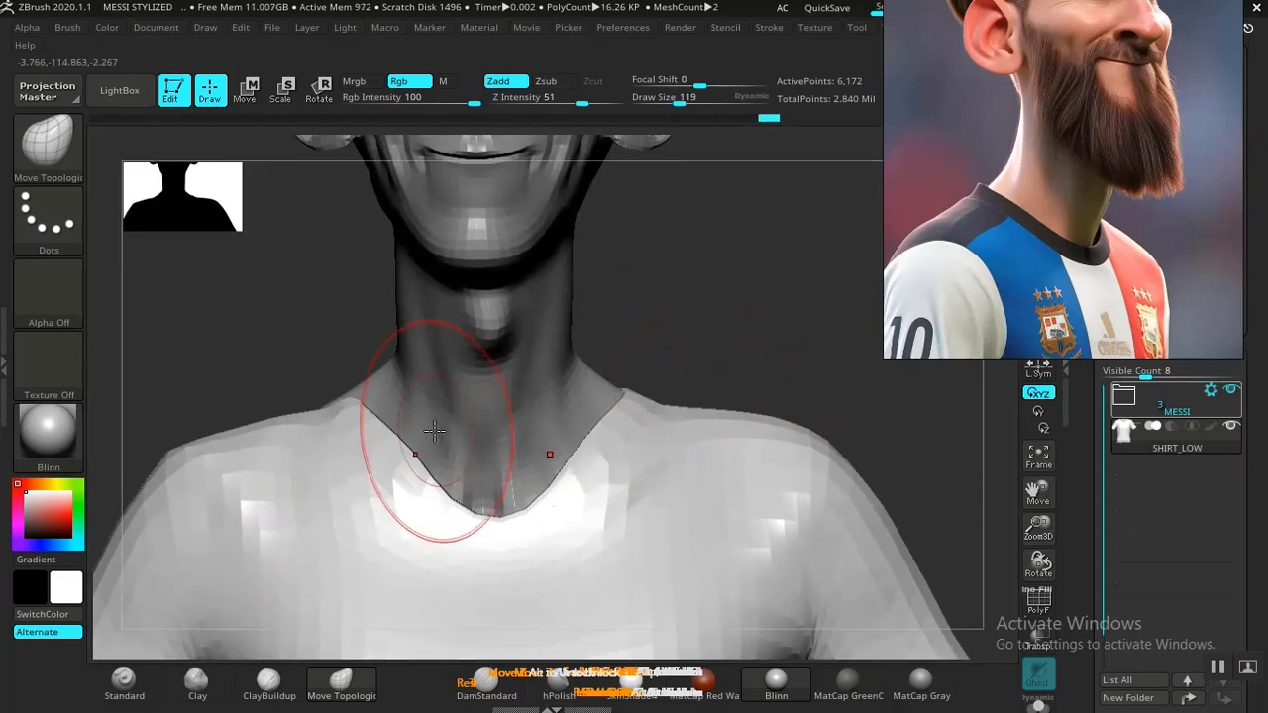
{"action": "left_click_drag", "start_coordinate": [429, 429], "coordinate": [404, 439]}
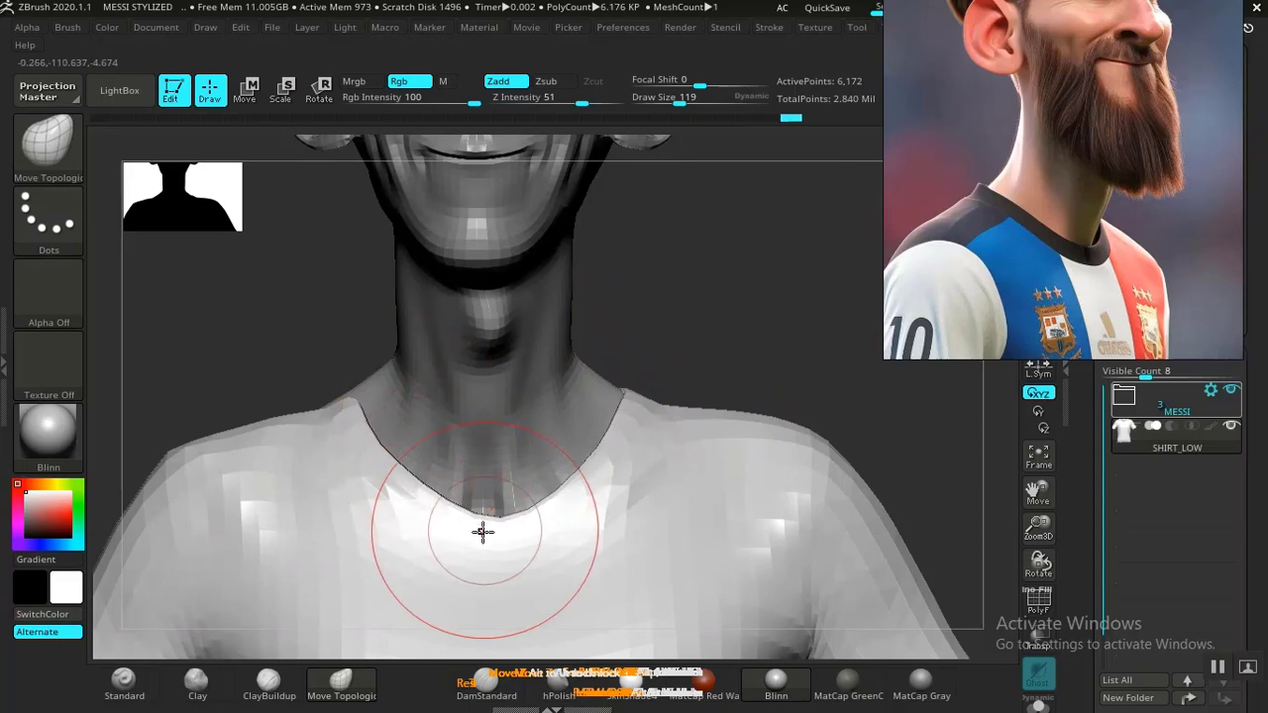
{"action": "left_click_drag", "start_coordinate": [484, 529], "coordinate": [496, 502]}
{"action": "left_click_drag", "start_coordinate": [570, 486], "coordinate": [570, 485]}
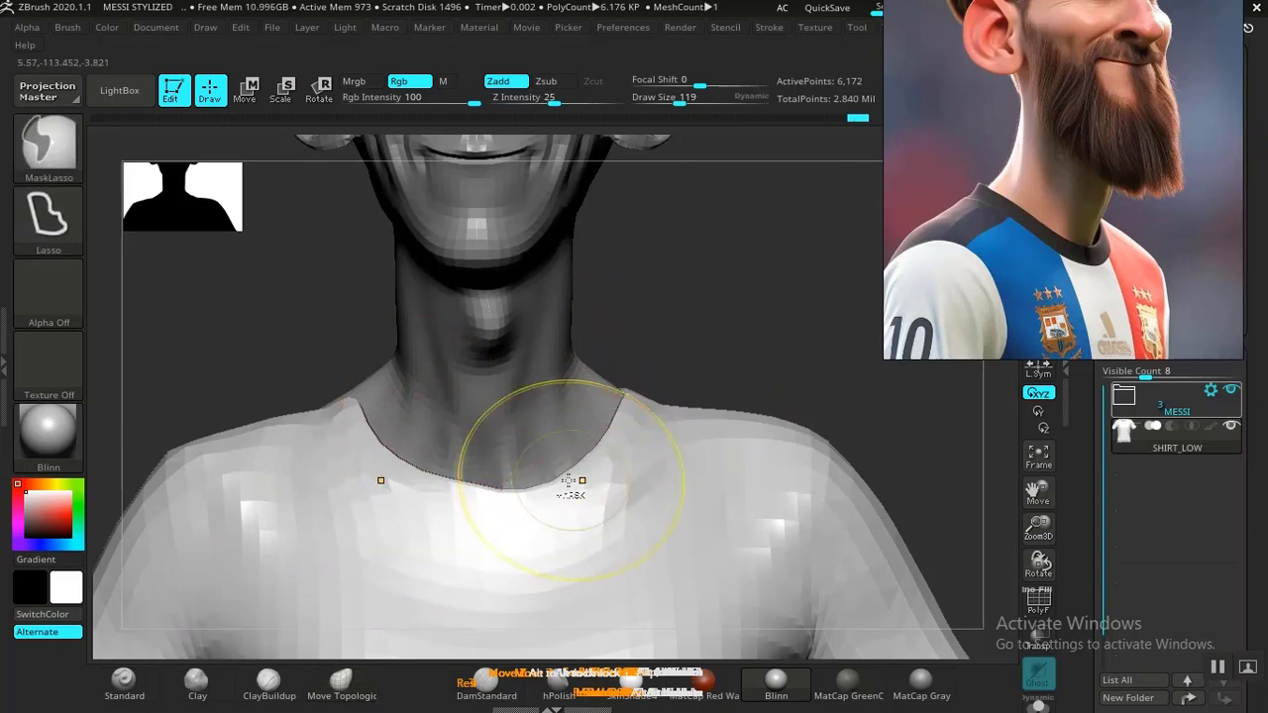
{"action": "key", "text": "ctrl+z"}
{"action": "key", "text": "ctrl+z"}
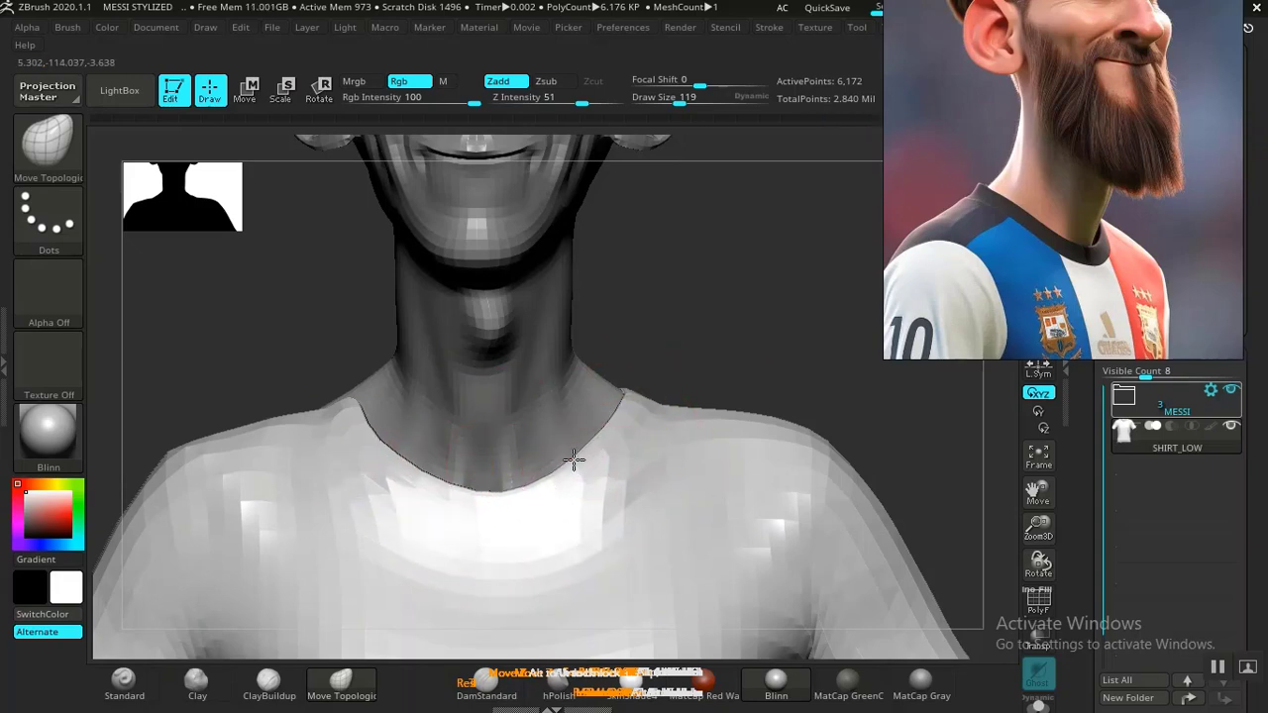
Refine the rounded collar from side, front and three-quarter views, pulling its front edge closer to the neck.
{"action": "mouse_move", "coordinate": [626, 361]}
{"action": "left_mouse_down"}
{"action": "mouse_move", "coordinate": [694, 328]}
{"action": "mouse_move", "coordinate": [657, 377]}
{"action": "left_mouse_up"}
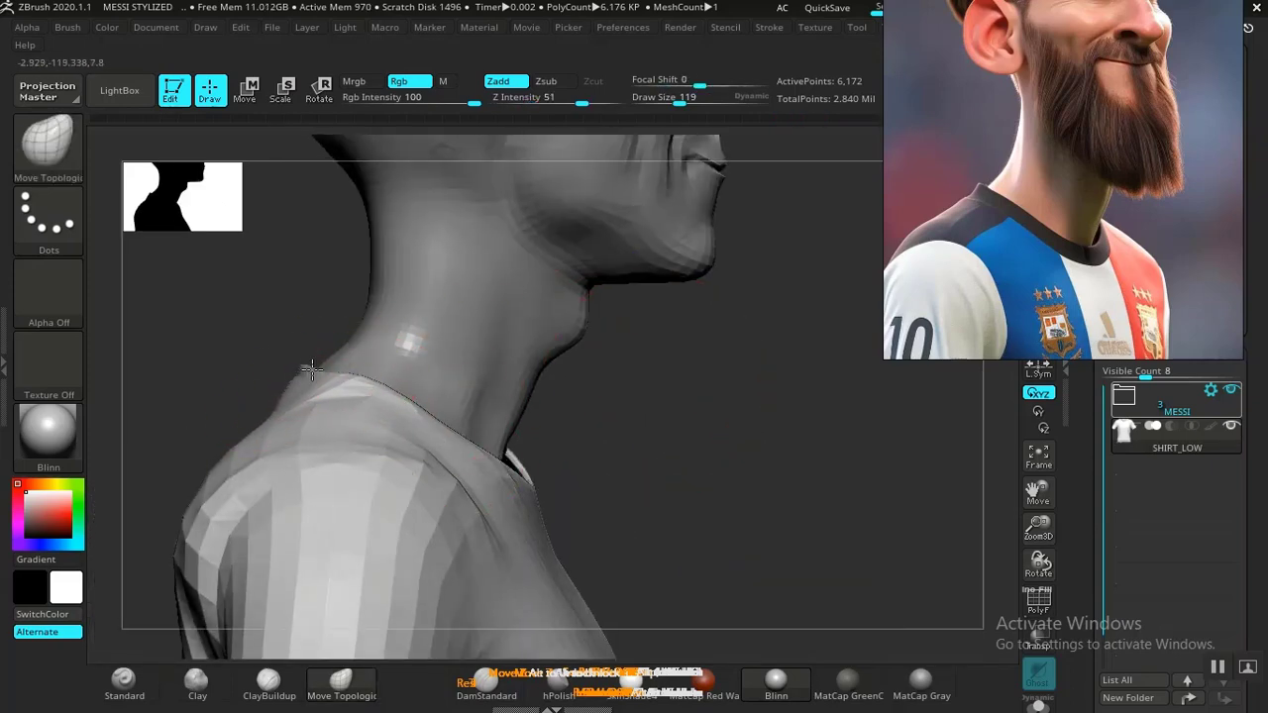
{"action": "mouse_move", "coordinate": [575, 401]}
{"action": "left_mouse_down"}
{"action": "mouse_move", "coordinate": [575, 416]}
{"action": "mouse_move", "coordinate": [660, 371]}
{"action": "mouse_move", "coordinate": [620, 334]}
{"action": "mouse_move", "coordinate": [628, 341]}
{"action": "mouse_move", "coordinate": [528, 466]}
{"action": "left_mouse_up"}
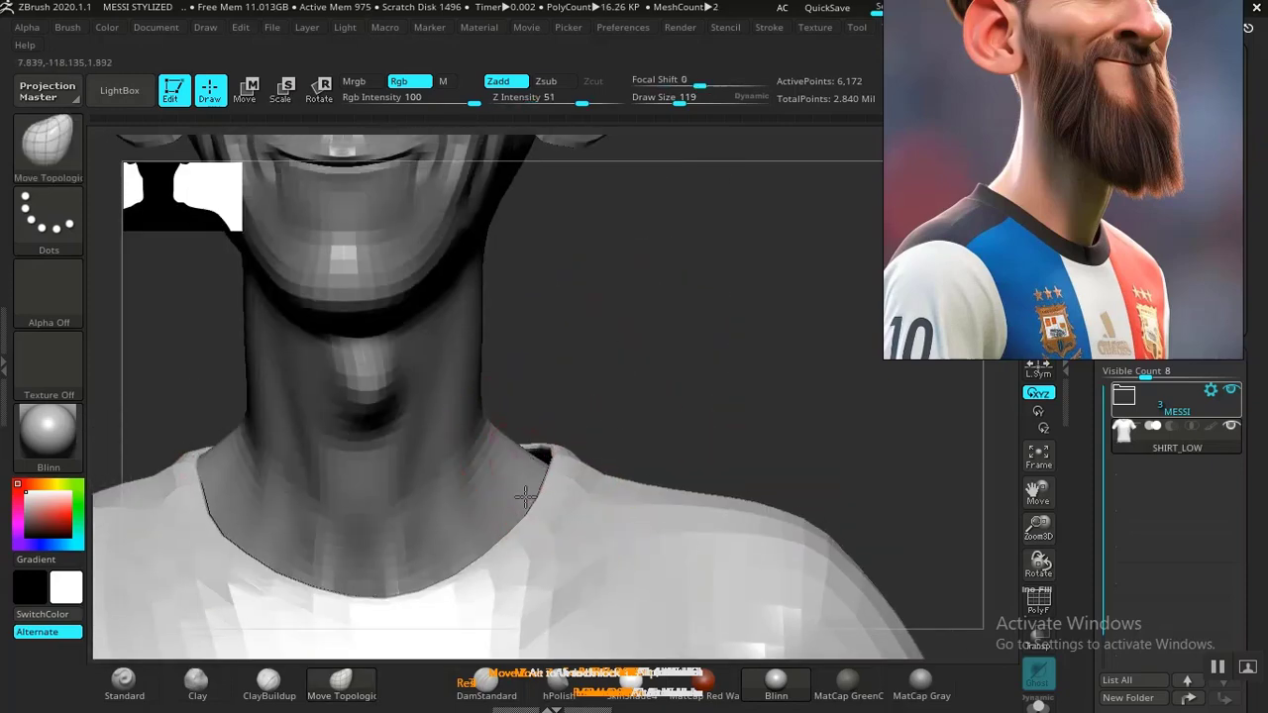
{"action": "mouse_move", "coordinate": [533, 513]}
{"action": "left_mouse_down"}
{"action": "mouse_move", "coordinate": [687, 430]}
{"action": "mouse_move", "coordinate": [570, 525]}
{"action": "mouse_move", "coordinate": [750, 428]}
{"action": "left_mouse_up"}
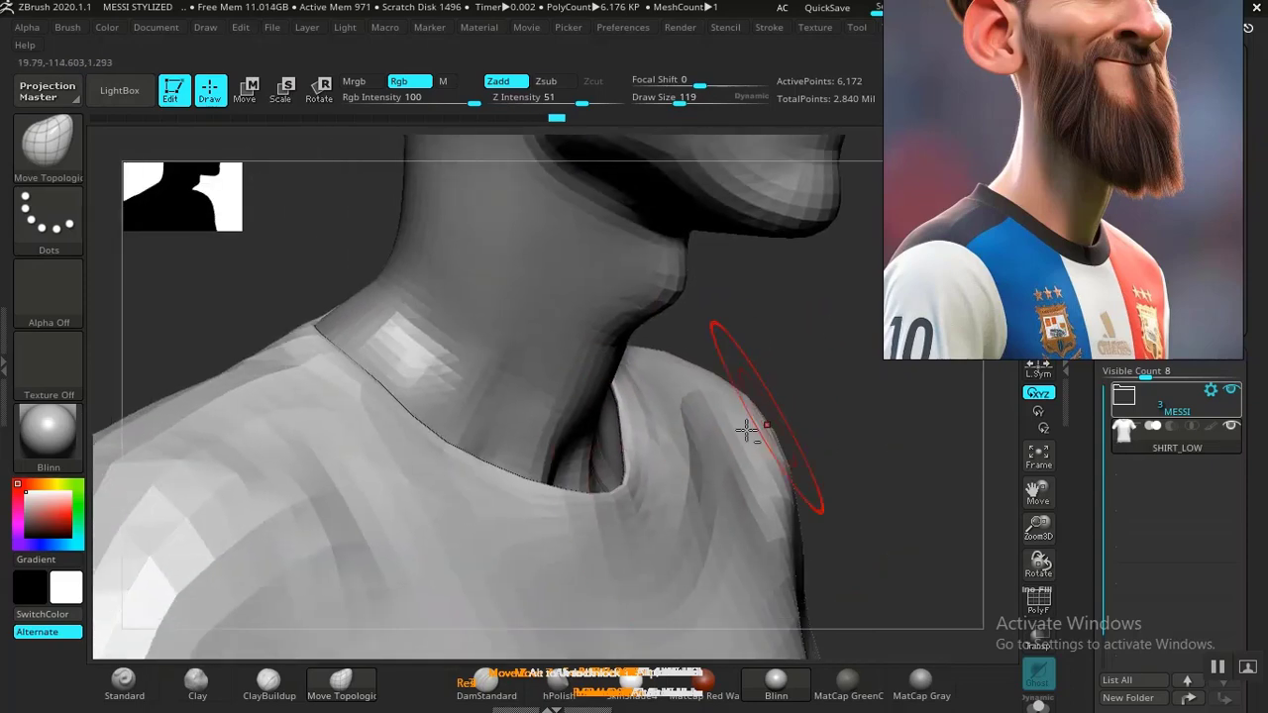
{"action": "mouse_move", "coordinate": [608, 506]}
{"action": "left_mouse_down"}
{"action": "mouse_move", "coordinate": [598, 481]}
{"action": "mouse_move", "coordinate": [628, 453]}
{"action": "mouse_move", "coordinate": [604, 438]}
{"action": "left_mouse_up"}
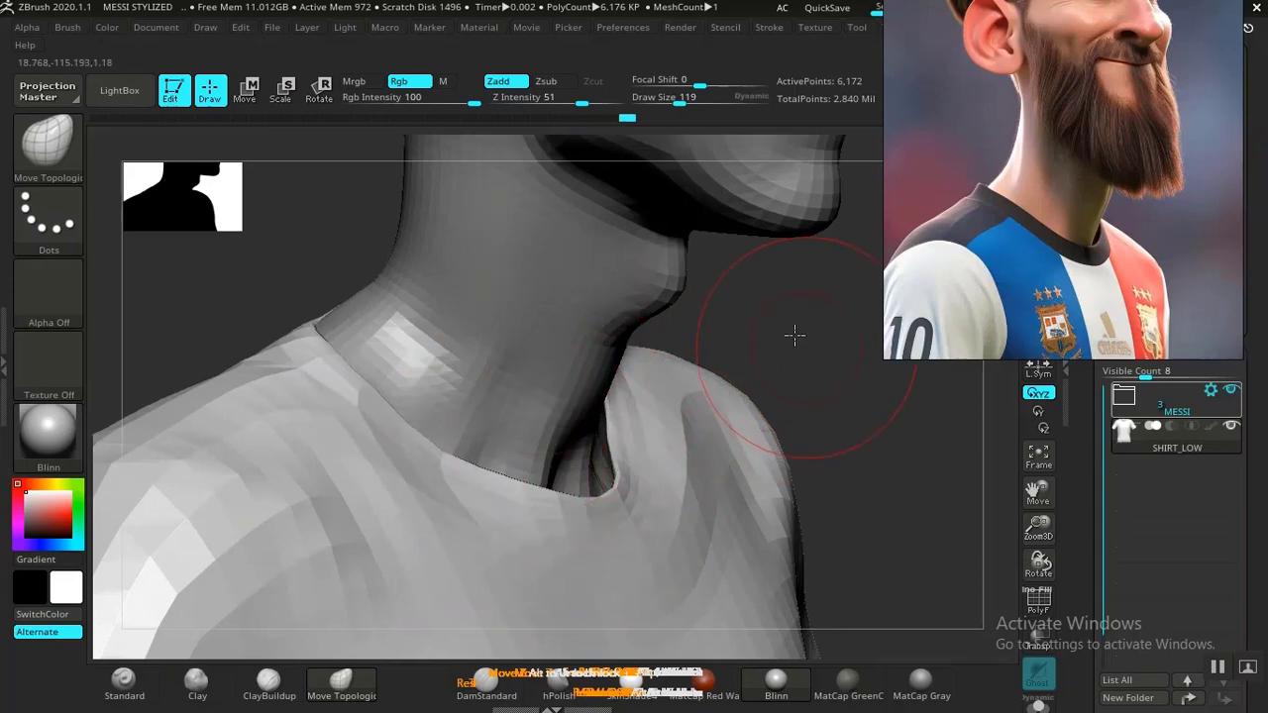
{"action": "mouse_move", "coordinate": [793, 334]}
{"action": "left_mouse_down", "text": "shift"}
{"action": "mouse_move", "coordinate": [742, 317]}
{"action": "mouse_move", "coordinate": [736, 337]}
{"action": "mouse_move", "coordinate": [736, 314]}
{"action": "mouse_move", "coordinate": [724, 346]}
{"action": "left_mouse_up", "text": "shift"}
{"action": "key", "text": "w"}
{"action": "left_click_drag", "start_coordinate": [508, 539], "coordinate": [508, 538]}
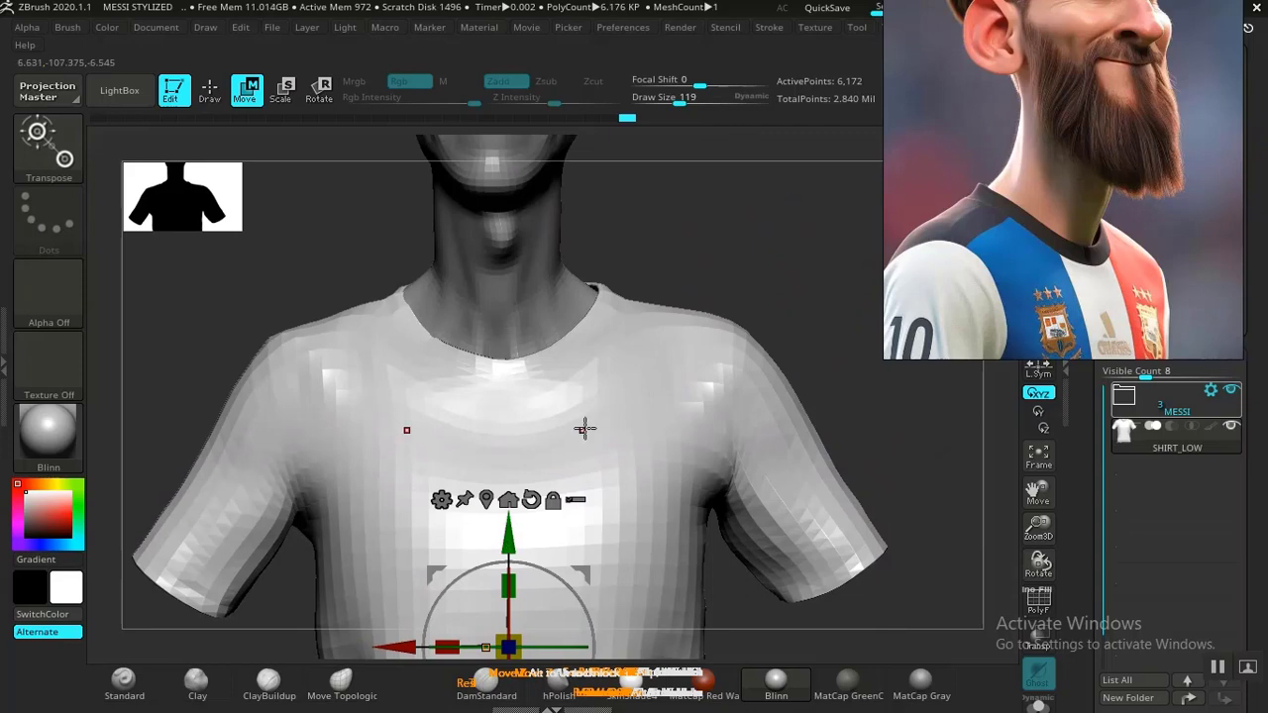
{"action": "left_click_drag", "start_coordinate": [705, 234], "coordinate": [616, 411]}
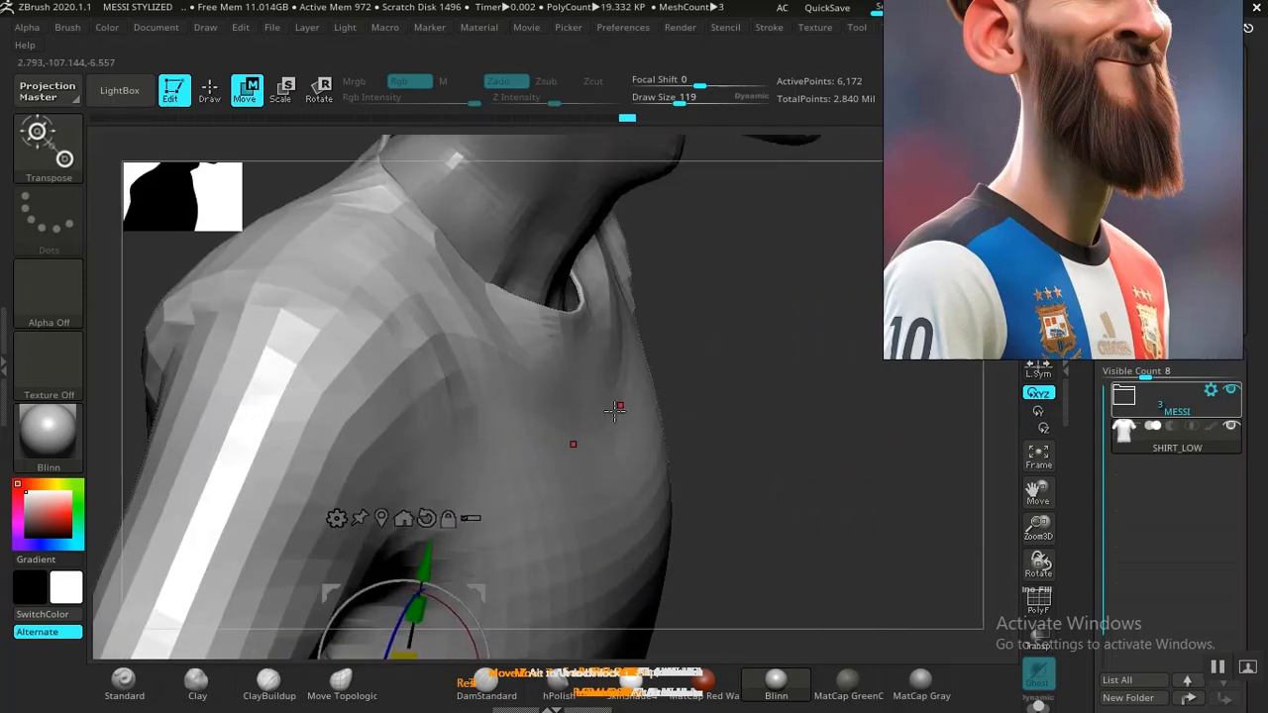
{"action": "left_click_drag", "start_coordinate": [712, 366], "coordinate": [691, 405]}
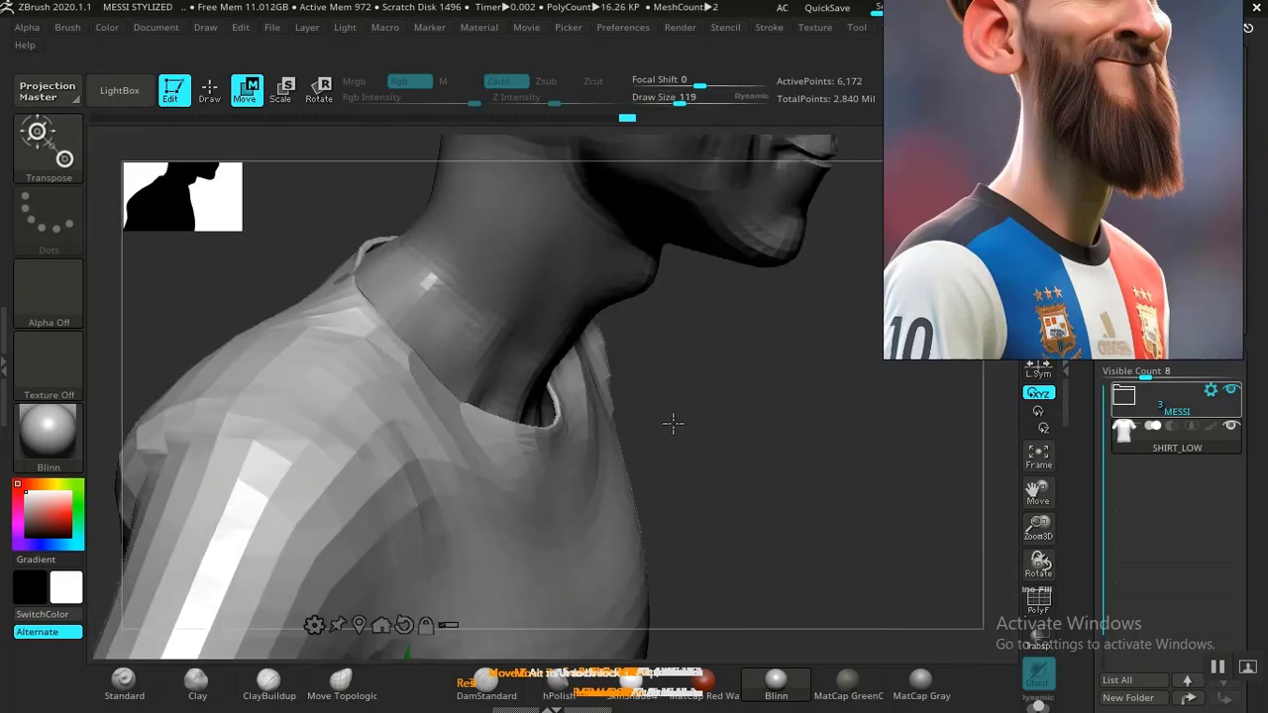
{"action": "key", "text": "q"}
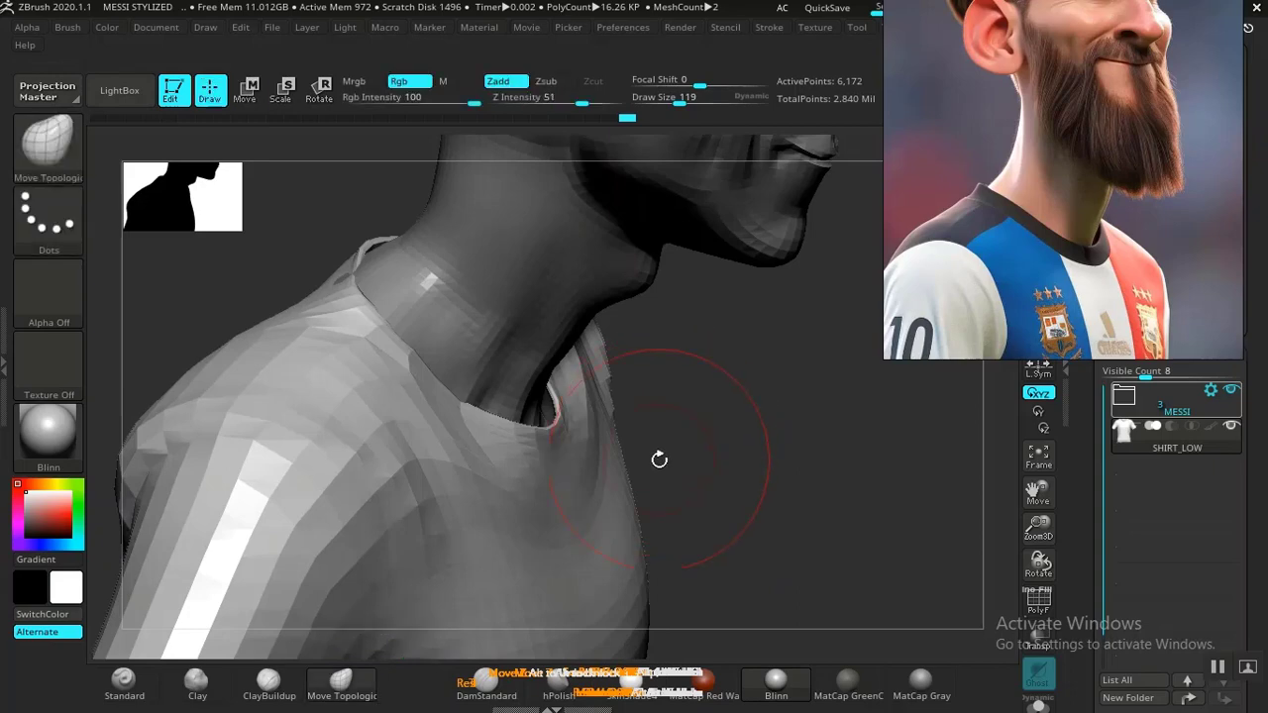
Pull the collar's front edge in slightly with Move Topological and smooth it where it meets the front of the neck.
{"action": "left_click_drag", "start_coordinate": [572, 448], "coordinate": [557, 455]}
{"action": "left_click_drag", "start_coordinate": [731, 337], "coordinate": [807, 345]}
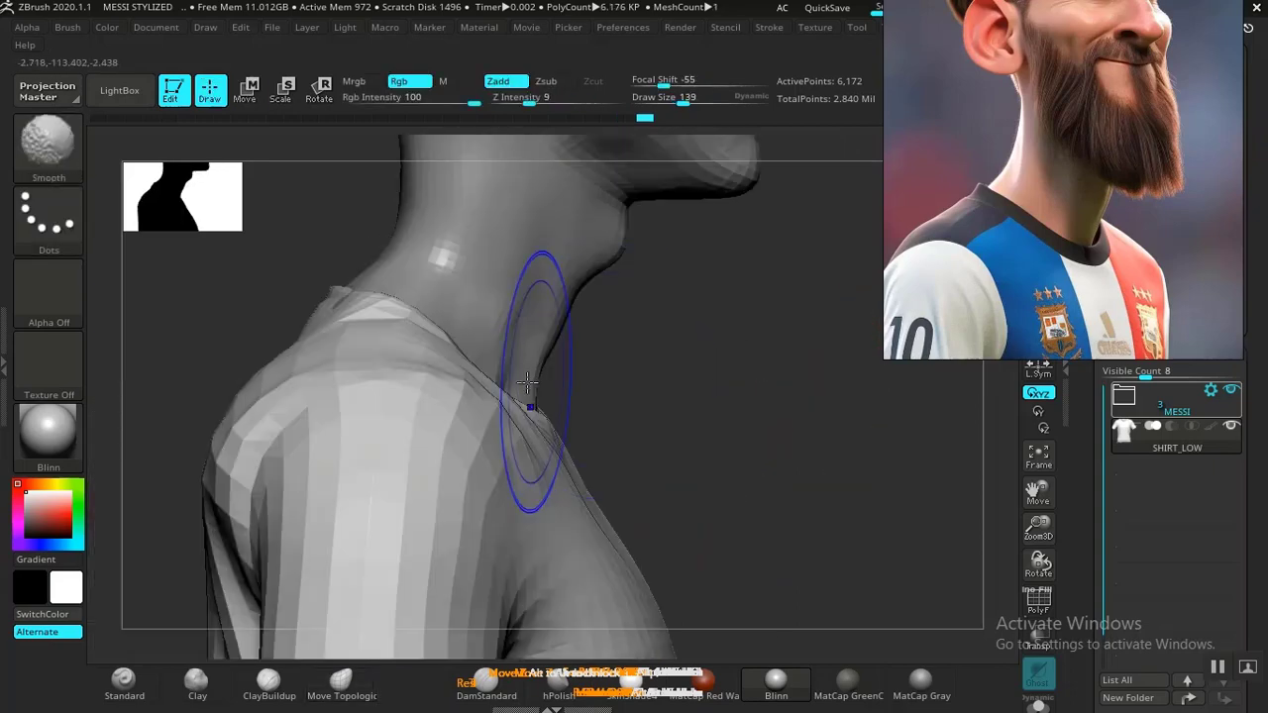
{"action": "left_click_drag", "start_coordinate": [535, 387], "coordinate": [541, 406], "text": "shift"}
{"action": "left_click_drag", "start_coordinate": [668, 368], "coordinate": [496, 373]}
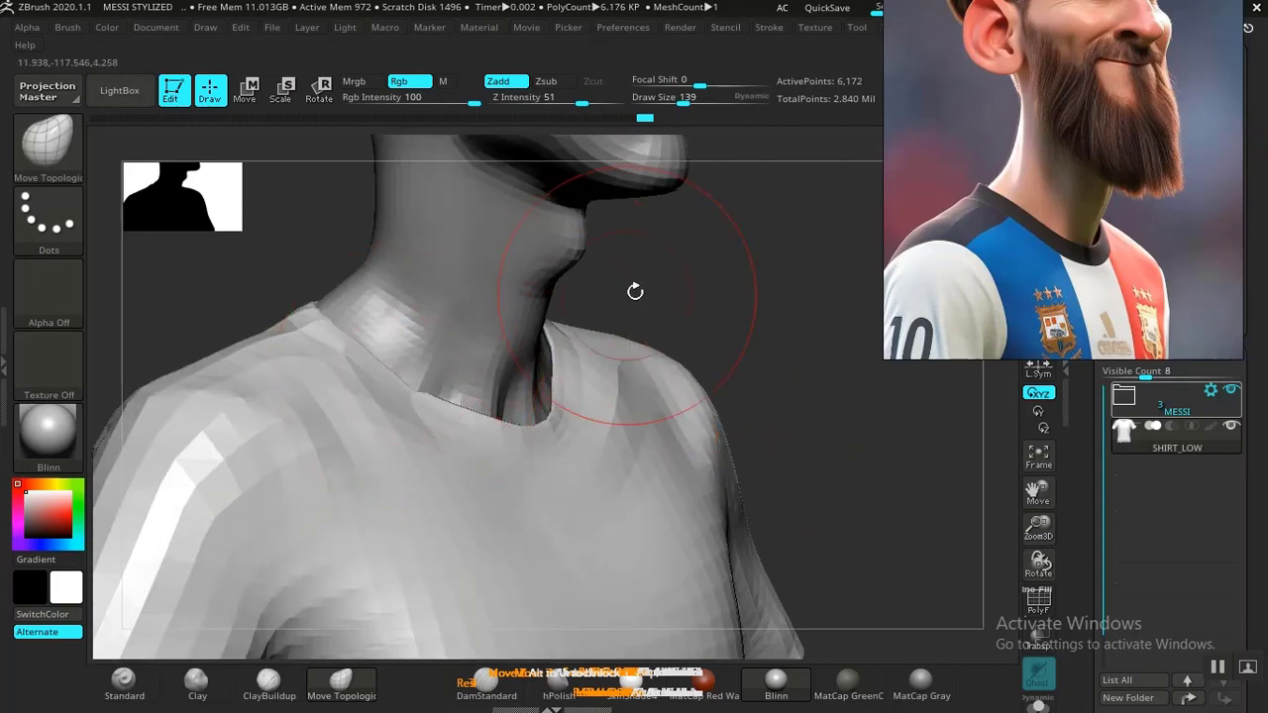
{"action": "left_click_drag", "start_coordinate": [635, 291], "coordinate": [372, 367]}
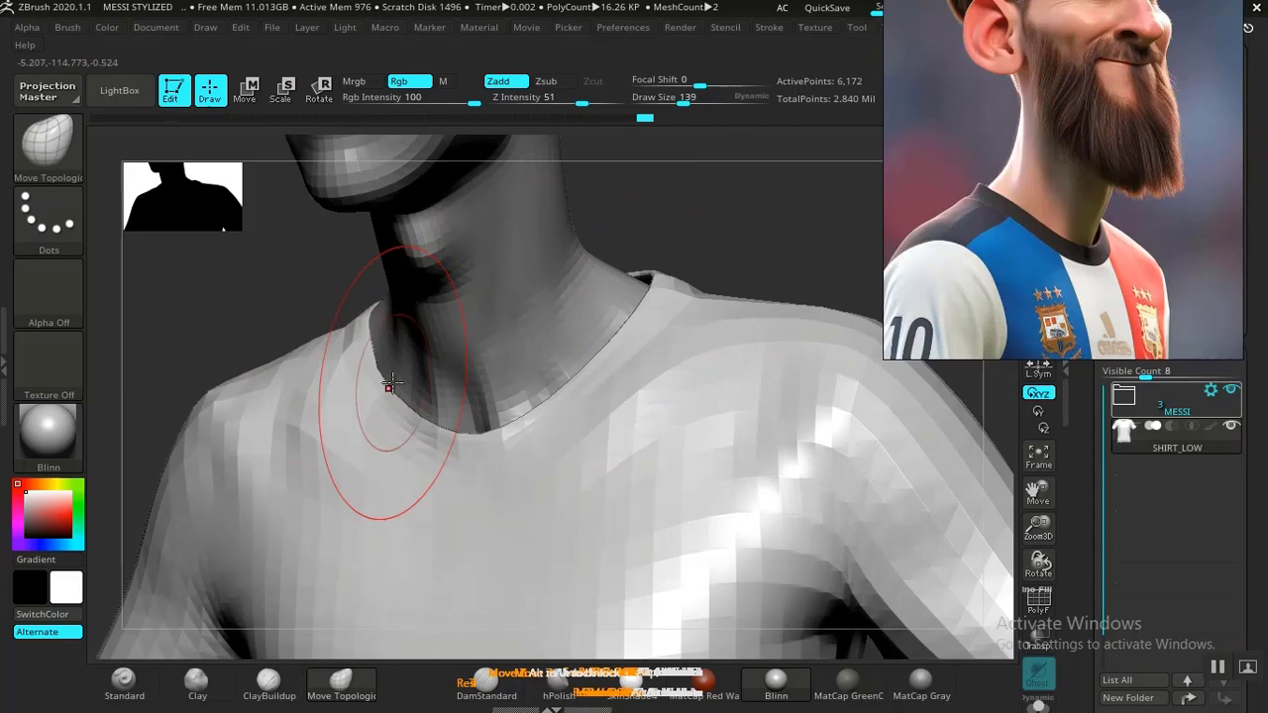
Smooth the shirt around the shoulder and along the collar's front edge, undoing one smoothing stroke.
{"action": "mouse_move", "coordinate": [661, 281]}
{"action": "left_mouse_down"}
{"action": "mouse_move", "coordinate": [609, 302]}
{"action": "mouse_move", "coordinate": [631, 327]}
{"action": "mouse_move", "coordinate": [615, 224]}
{"action": "mouse_move", "coordinate": [776, 212]}
{"action": "mouse_move", "coordinate": [798, 227]}
{"action": "mouse_move", "coordinate": [508, 192]}
{"action": "left_mouse_up"}
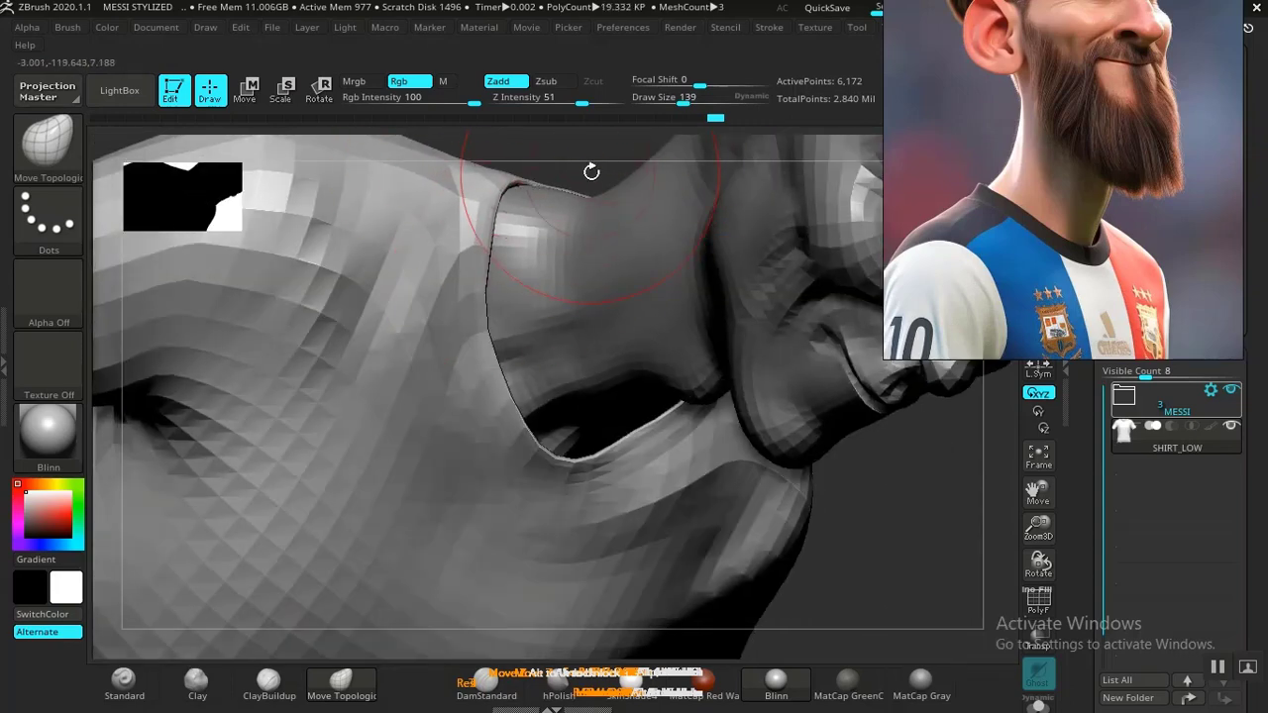
{"action": "left_click_drag", "start_coordinate": [592, 172], "coordinate": [424, 133]}
{"action": "key", "text": "f"}
{"action": "left_click_drag", "start_coordinate": [724, 359], "coordinate": [715, 369], "text": "shift"}
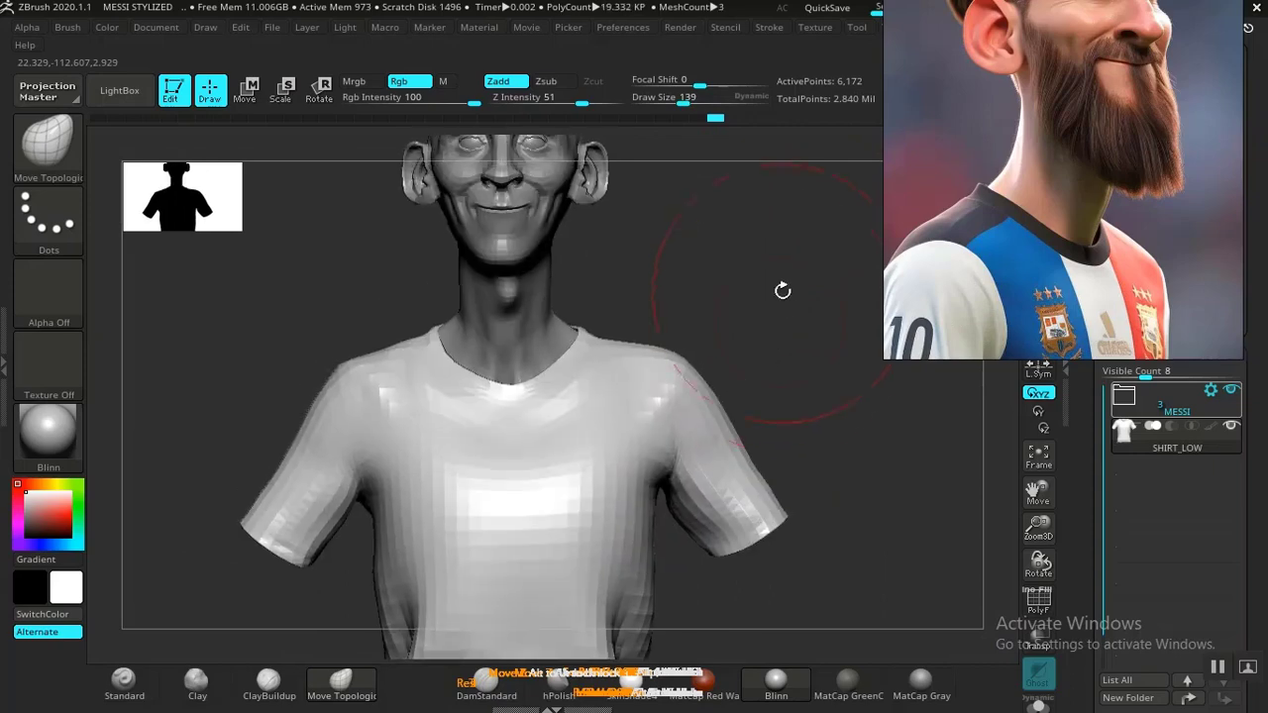
{"action": "mouse_move", "coordinate": [781, 289]}
{"action": "left_mouse_down"}
{"action": "mouse_move", "coordinate": [796, 342]}
{"action": "mouse_move", "coordinate": [759, 289]}
{"action": "mouse_move", "coordinate": [354, 368]}
{"action": "mouse_move", "coordinate": [360, 387]}
{"action": "left_mouse_up"}
{"action": "left_click_drag", "start_coordinate": [386, 447], "coordinate": [393, 452], "text": "shift"}
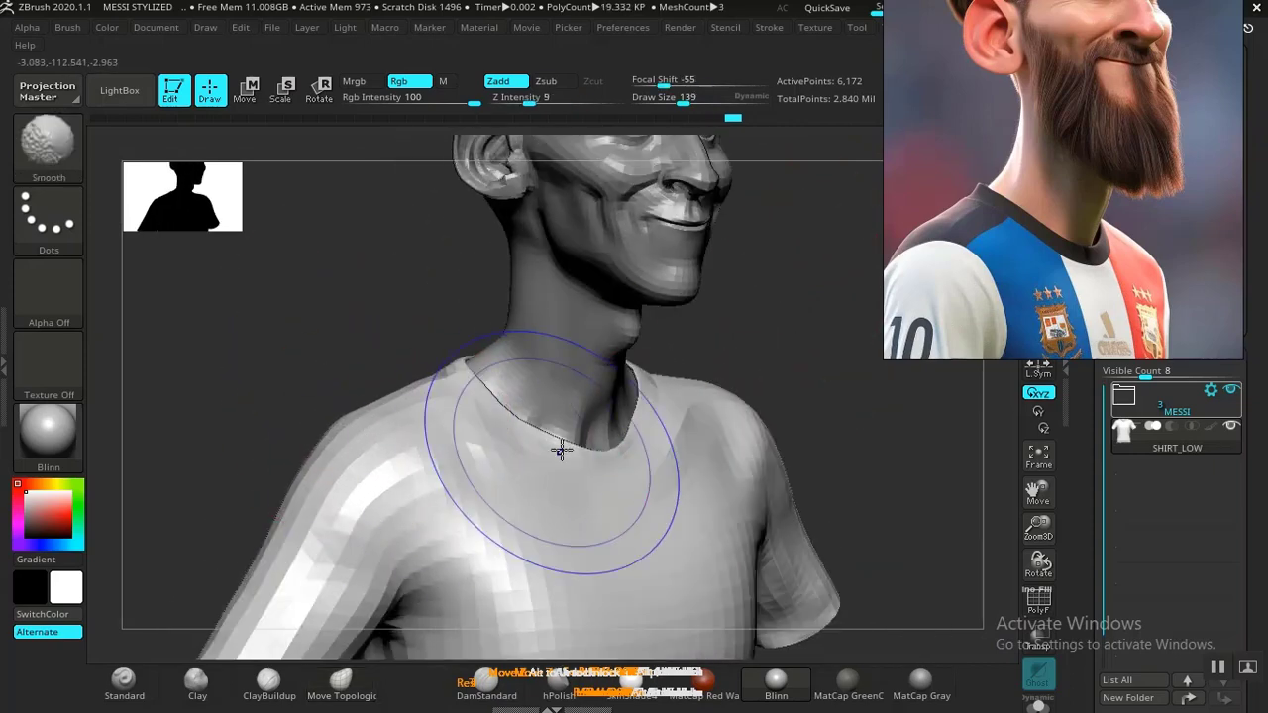
{"action": "key", "text": "ctrl+z"}
{"action": "key", "text": "shift"}
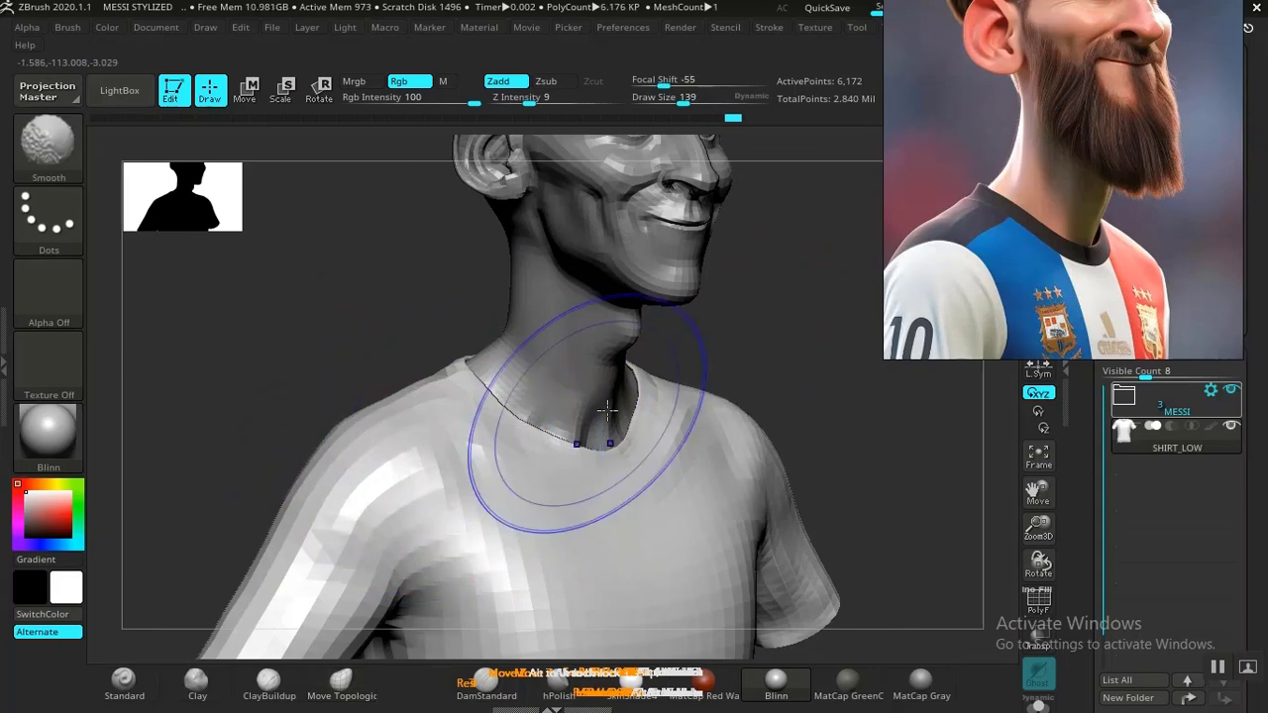
{"action": "mouse_move", "coordinate": [724, 387]}
{"action": "left_mouse_down"}
{"action": "mouse_move", "coordinate": [764, 340]}
{"action": "mouse_move", "coordinate": [677, 390]}
{"action": "mouse_move", "coordinate": [698, 389]}
{"action": "mouse_move", "coordinate": [659, 337]}
{"action": "mouse_move", "coordinate": [724, 283]}
{"action": "mouse_move", "coordinate": [744, 376]}
{"action": "mouse_move", "coordinate": [779, 346]}
{"action": "mouse_move", "coordinate": [734, 354]}
{"action": "mouse_move", "coordinate": [663, 337]}
{"action": "mouse_move", "coordinate": [707, 360]}
{"action": "mouse_move", "coordinate": [697, 487]}
{"action": "mouse_move", "coordinate": [603, 487]}
{"action": "mouse_move", "coordinate": [586, 377]}
{"action": "mouse_move", "coordinate": [605, 287]}
{"action": "left_mouse_up"}
Mask both shirt sleeves and invert the mask so that only the sleeves stay editable.
{"action": "left_click_drag", "start_coordinate": [699, 332], "coordinate": [654, 340], "text": "ctrl"}
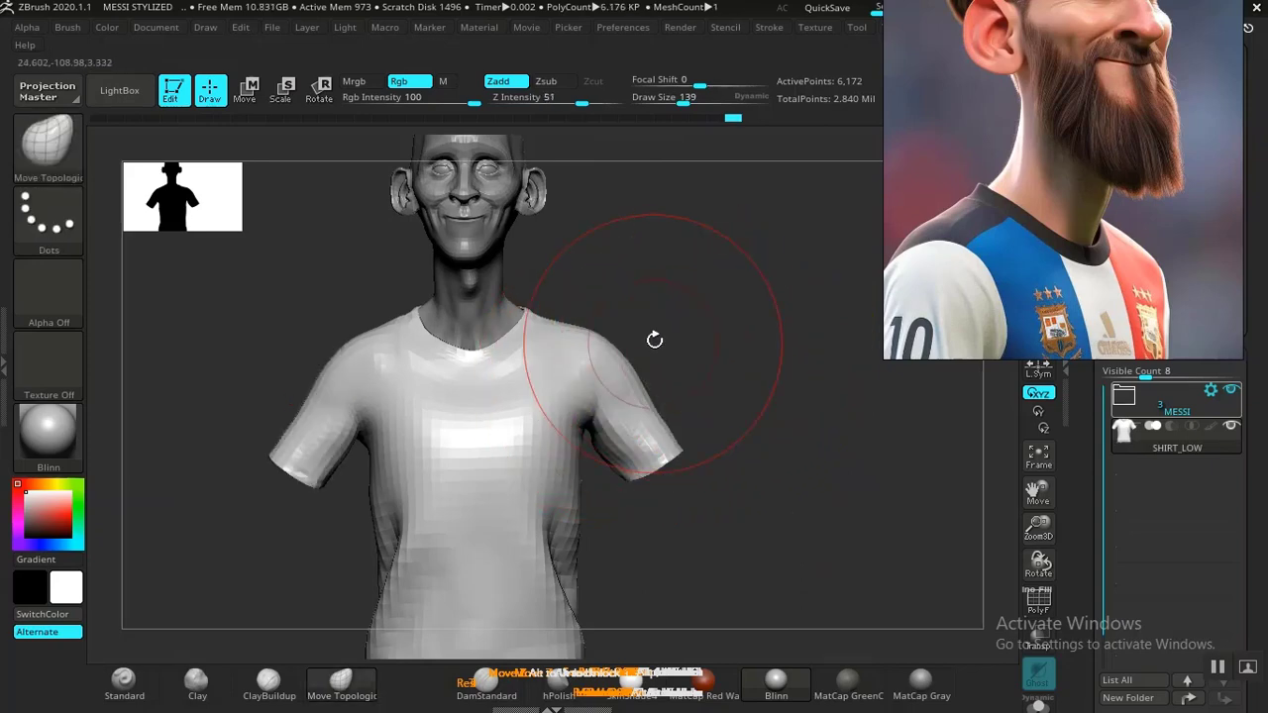
{"action": "left_click_drag", "start_coordinate": [683, 282], "coordinate": [629, 289], "text": "ctrl"}
{"action": "mouse_move", "coordinate": [575, 384]}
{"action": "left_mouse_down", "text": "ctrl"}
{"action": "mouse_move", "coordinate": [603, 477]}
{"action": "mouse_move", "coordinate": [770, 462]}
{"action": "mouse_move", "coordinate": [694, 416]}
{"action": "left_mouse_up", "text": "ctrl"}
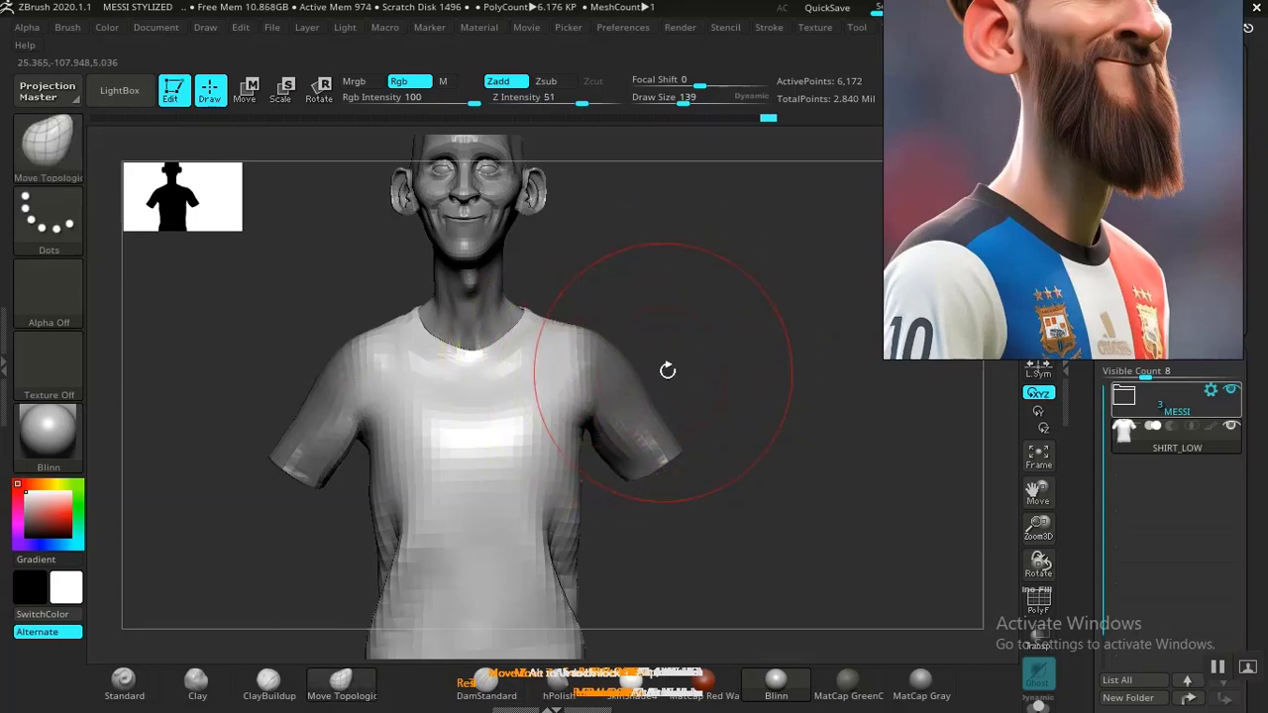
{"action": "left_click", "coordinate": [692, 340], "text": "ctrl"}
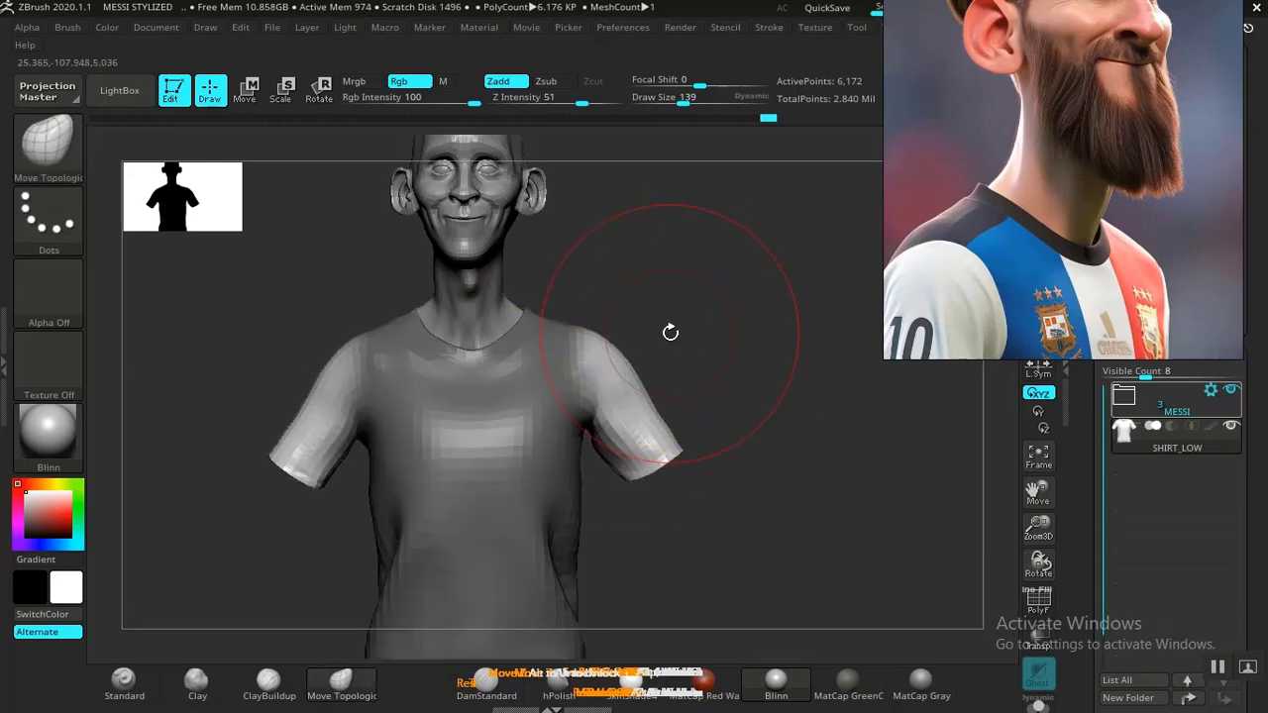
Place the transform gizmo on one shoulder, reset its orientation and try to rotate the unmasked sleeves.
{"action": "key", "text": "w"}
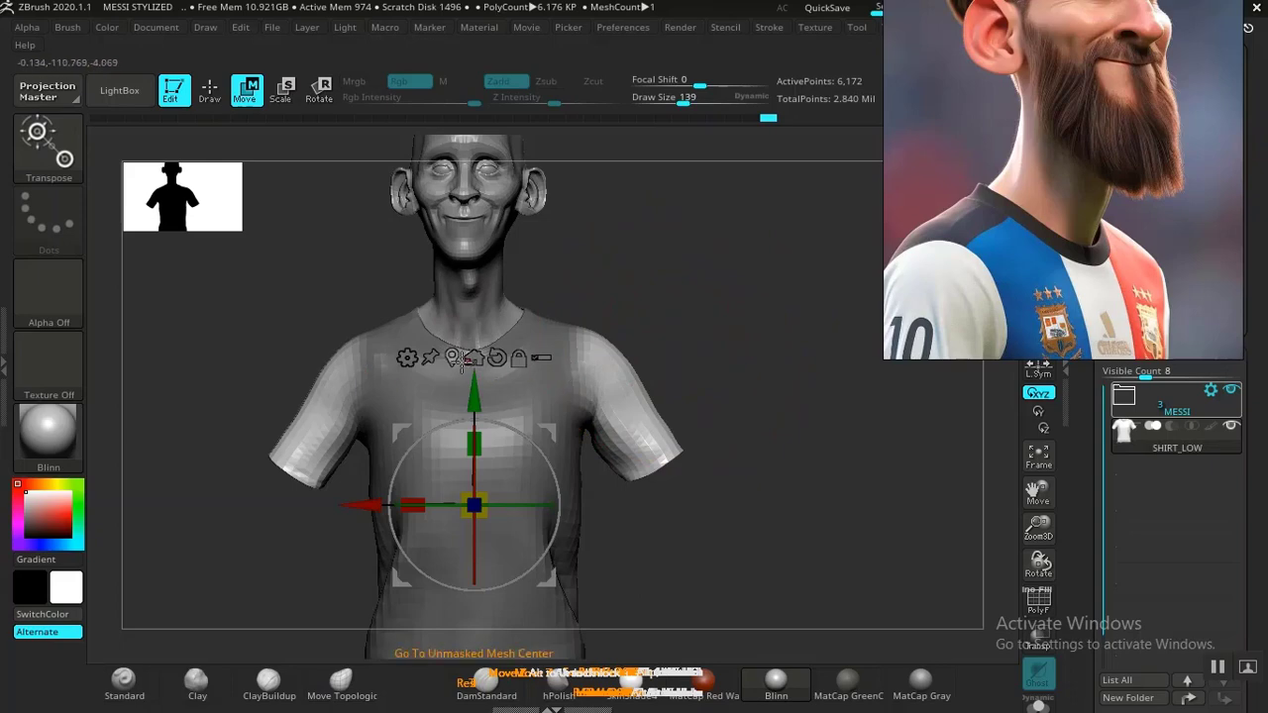
{"action": "left_click", "coordinate": [448, 352]}
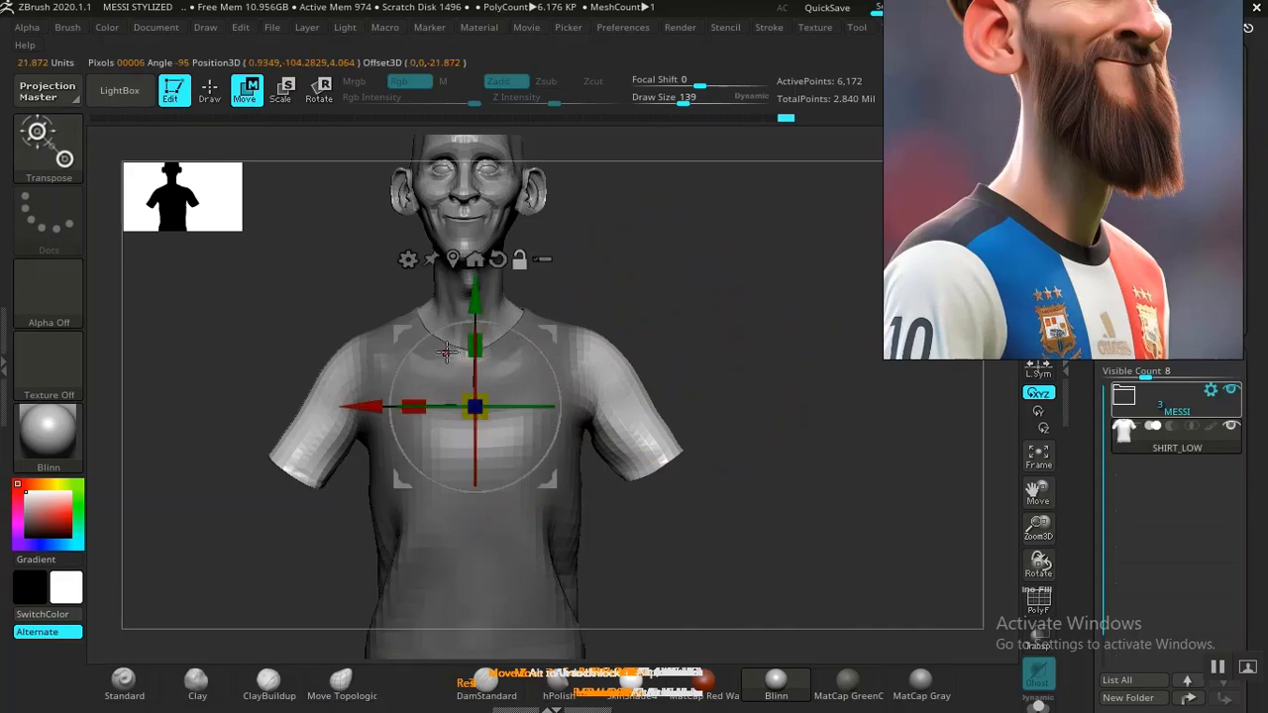
{"action": "left_click", "coordinate": [600, 369]}
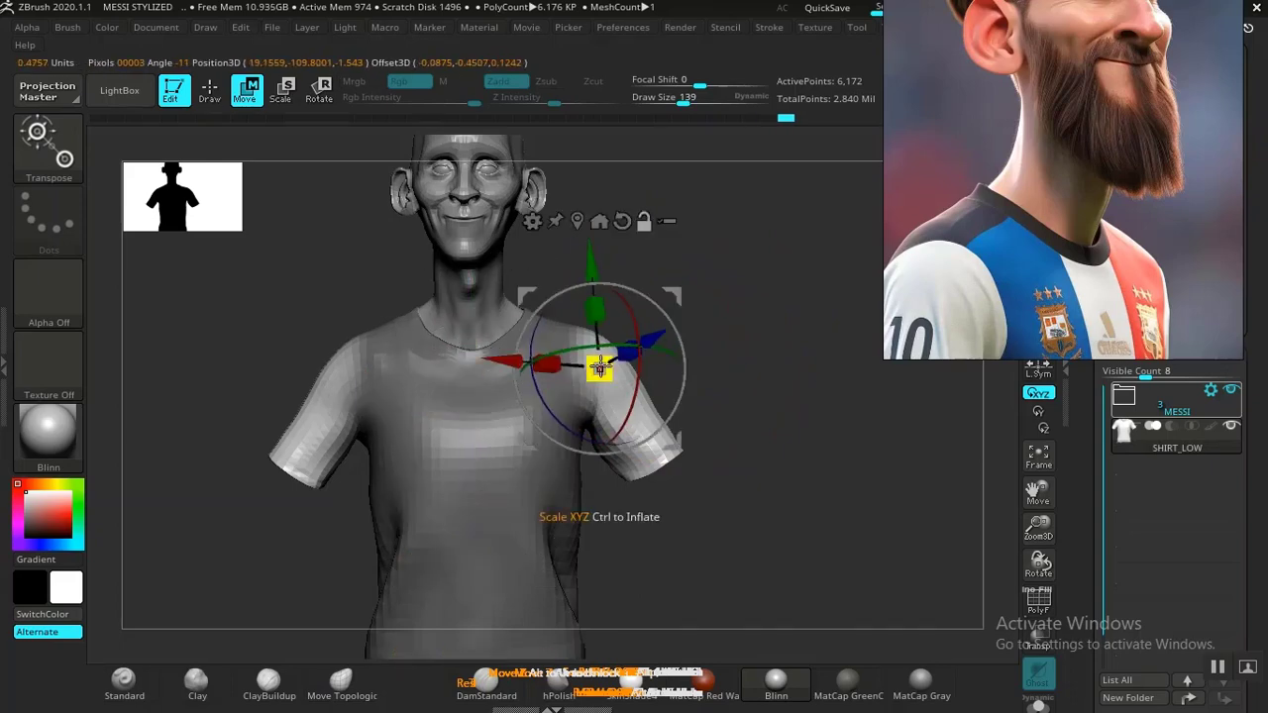
{"action": "left_click", "coordinate": [622, 221]}
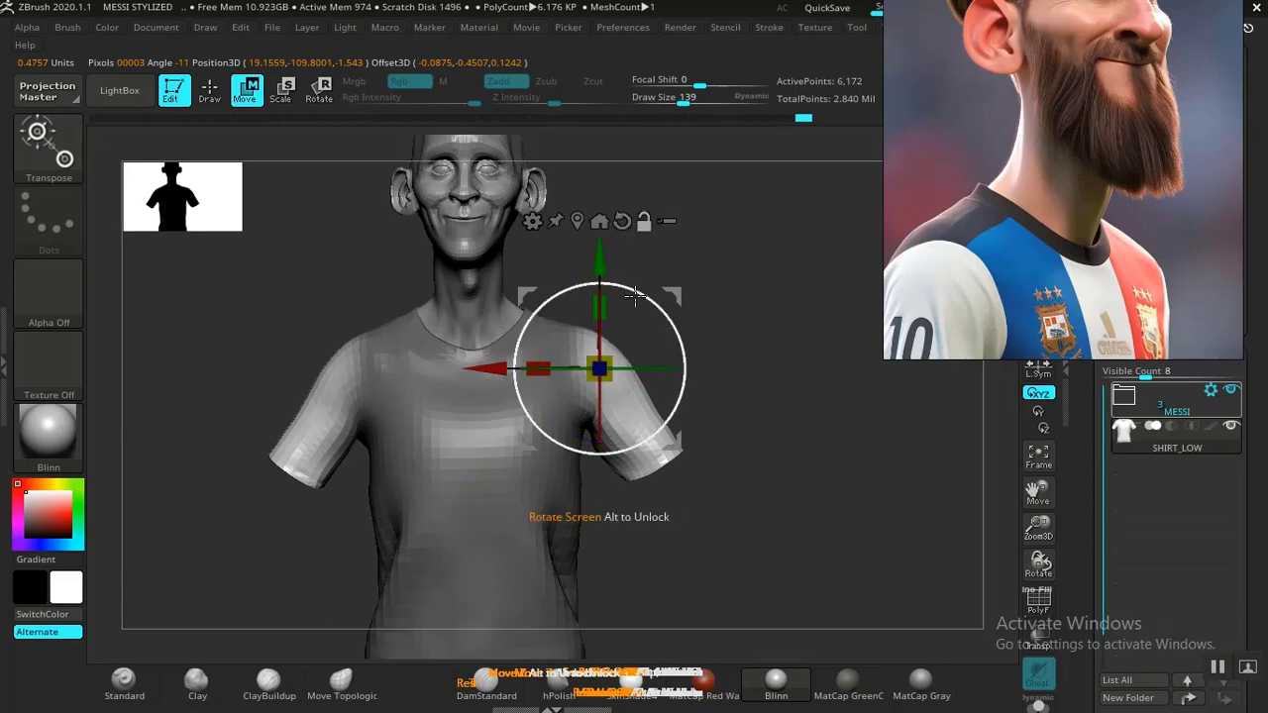
{"action": "left_click_drag", "start_coordinate": [672, 326], "coordinate": [665, 316]}
{"action": "key", "text": "ctrl+z"}
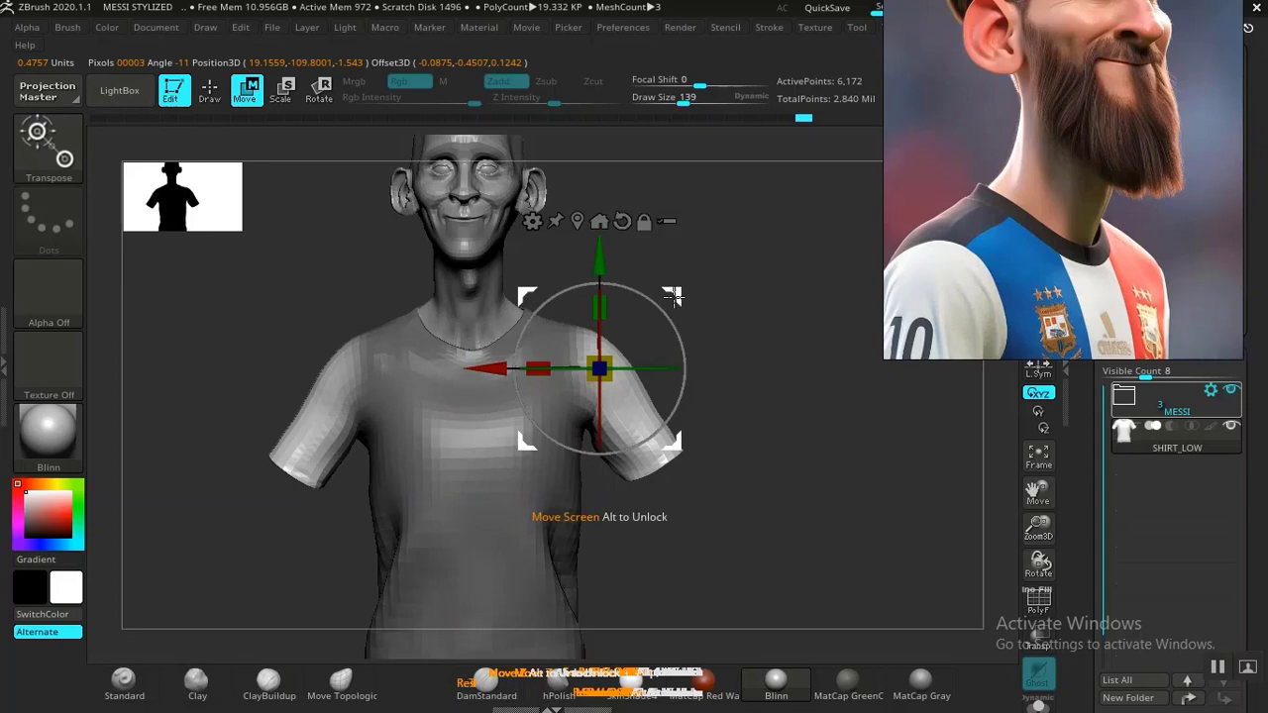
{"action": "left_click_drag", "start_coordinate": [673, 297], "coordinate": [641, 295]}
{"action": "key", "text": "ctrl+z"}
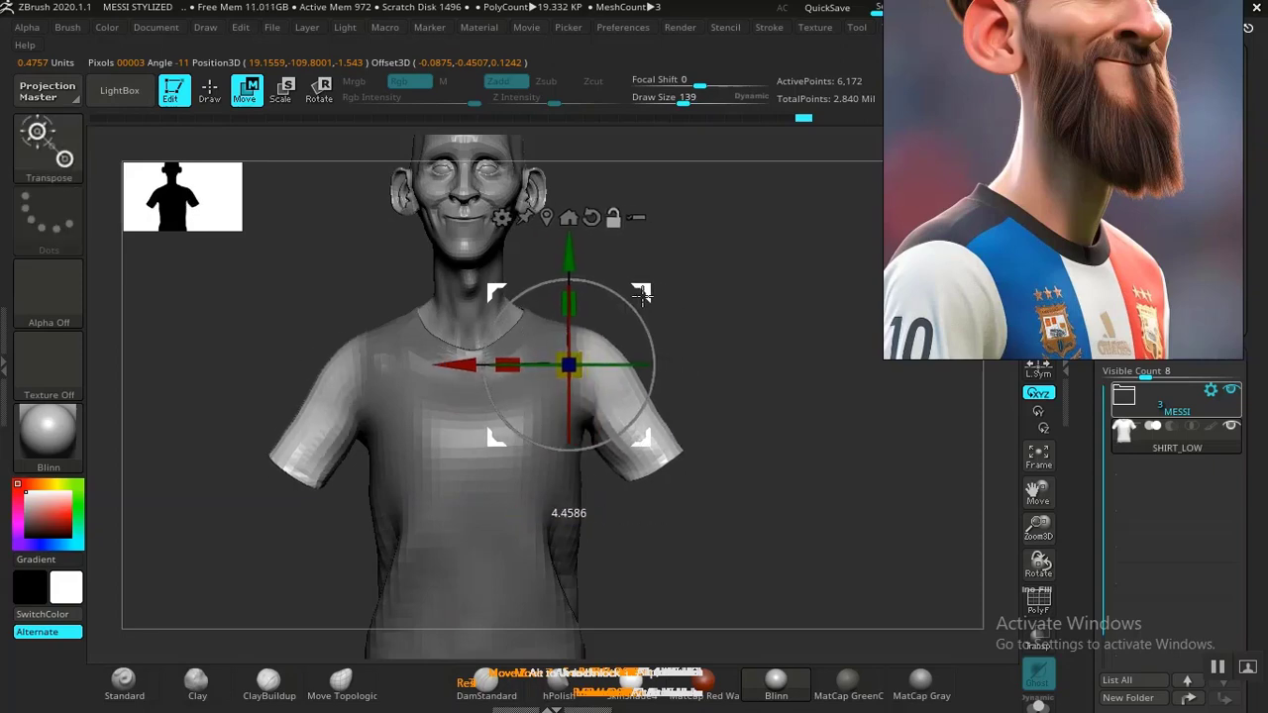
{"action": "left_click_drag", "start_coordinate": [651, 367], "coordinate": [650, 372]}
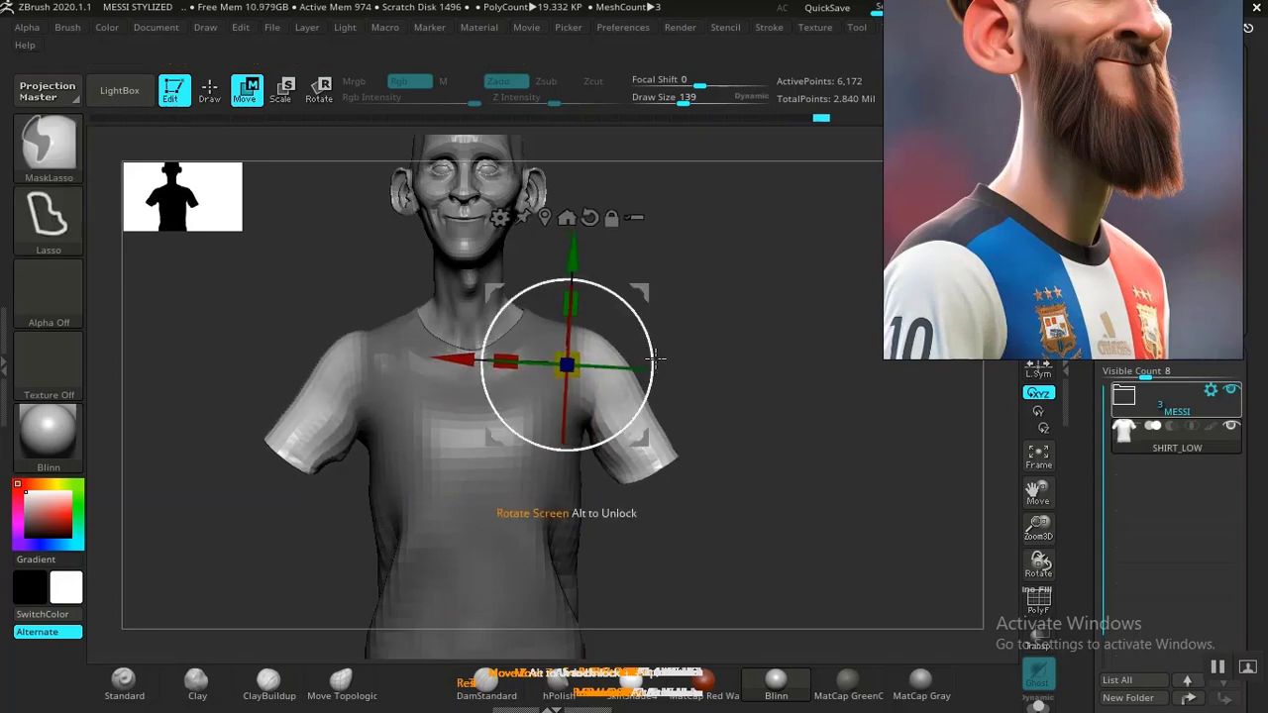
Recenter the gizmo on the unmasked mesh, shift it to the opposite shoulder, try rotating the sleeves downward and undo the rotation.
{"action": "left_click_drag", "start_coordinate": [710, 331], "coordinate": [813, 330]}
{"action": "left_click_drag", "start_coordinate": [667, 281], "coordinate": [666, 254], "text": "alt"}
{"action": "left_click_drag", "start_coordinate": [699, 297], "coordinate": [774, 317], "text": "shift"}
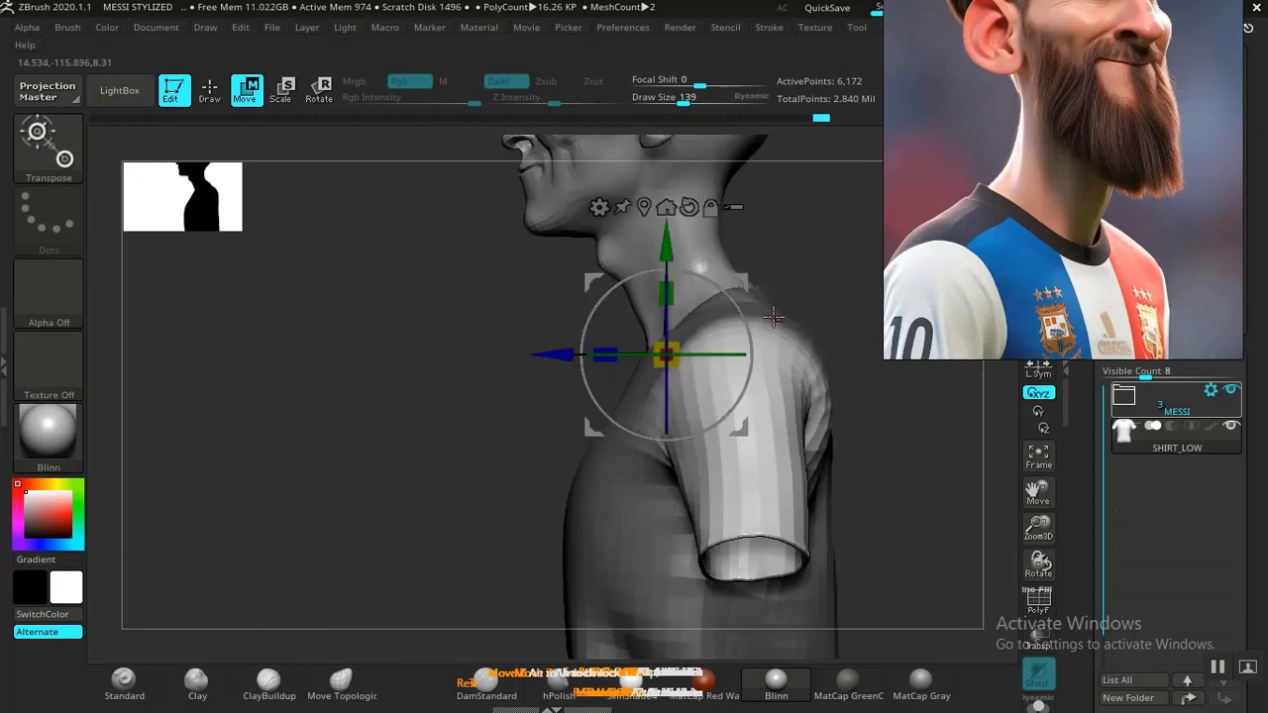
{"action": "left_click", "coordinate": [646, 206]}
{"action": "left_click_drag", "start_coordinate": [909, 445], "coordinate": [957, 442], "text": "shift"}
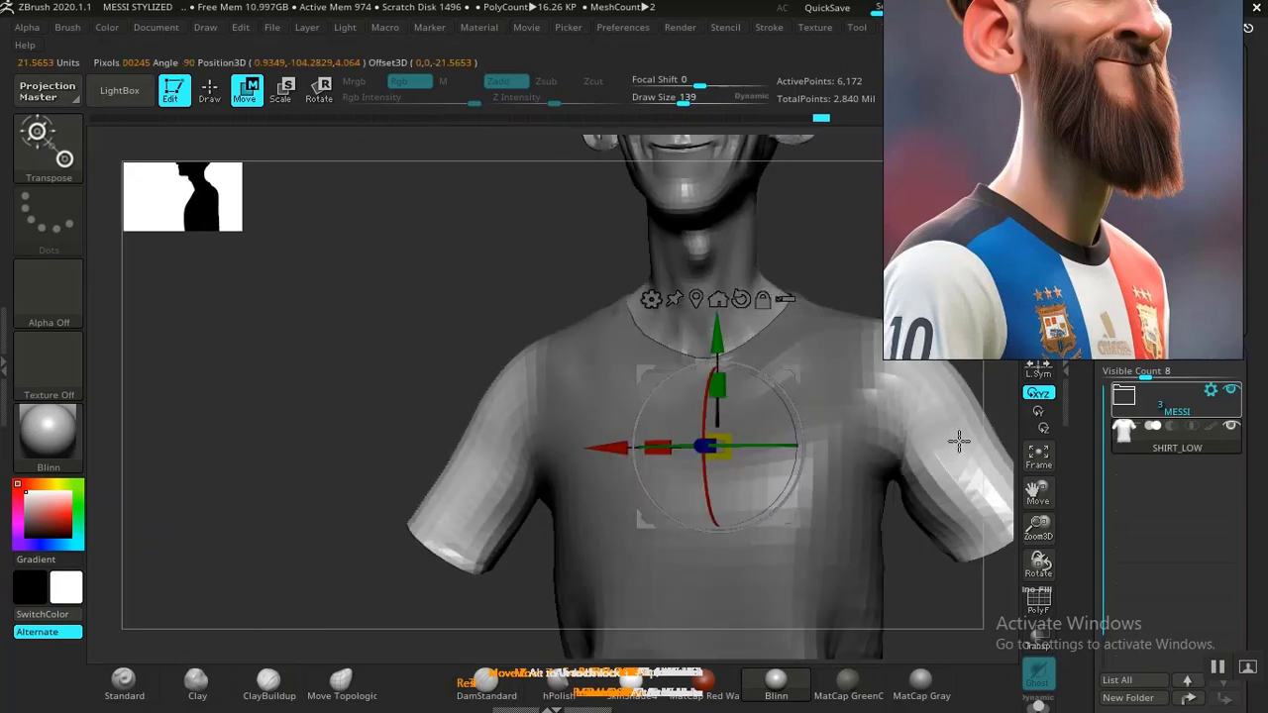
{"action": "left_click_drag", "start_coordinate": [518, 288], "coordinate": [477, 298], "text": "alt"}
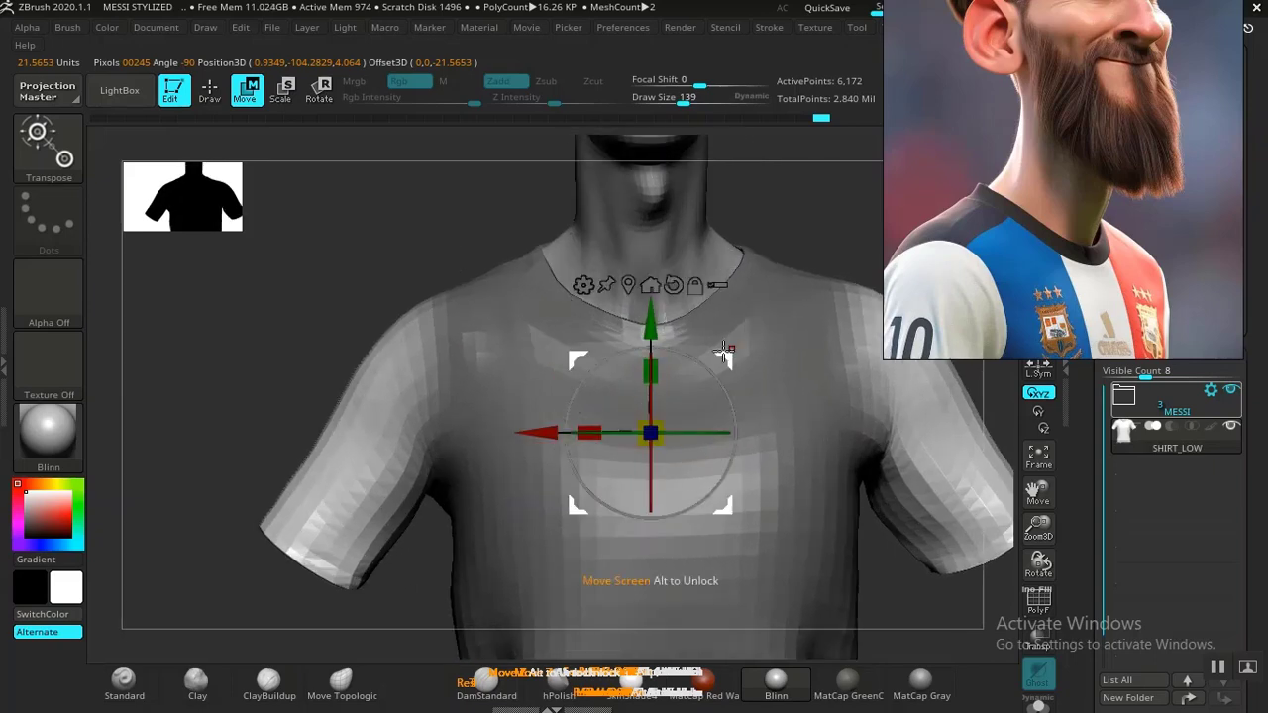
{"action": "left_click_drag", "start_coordinate": [602, 388], "coordinate": [422, 310], "text": "alt"}
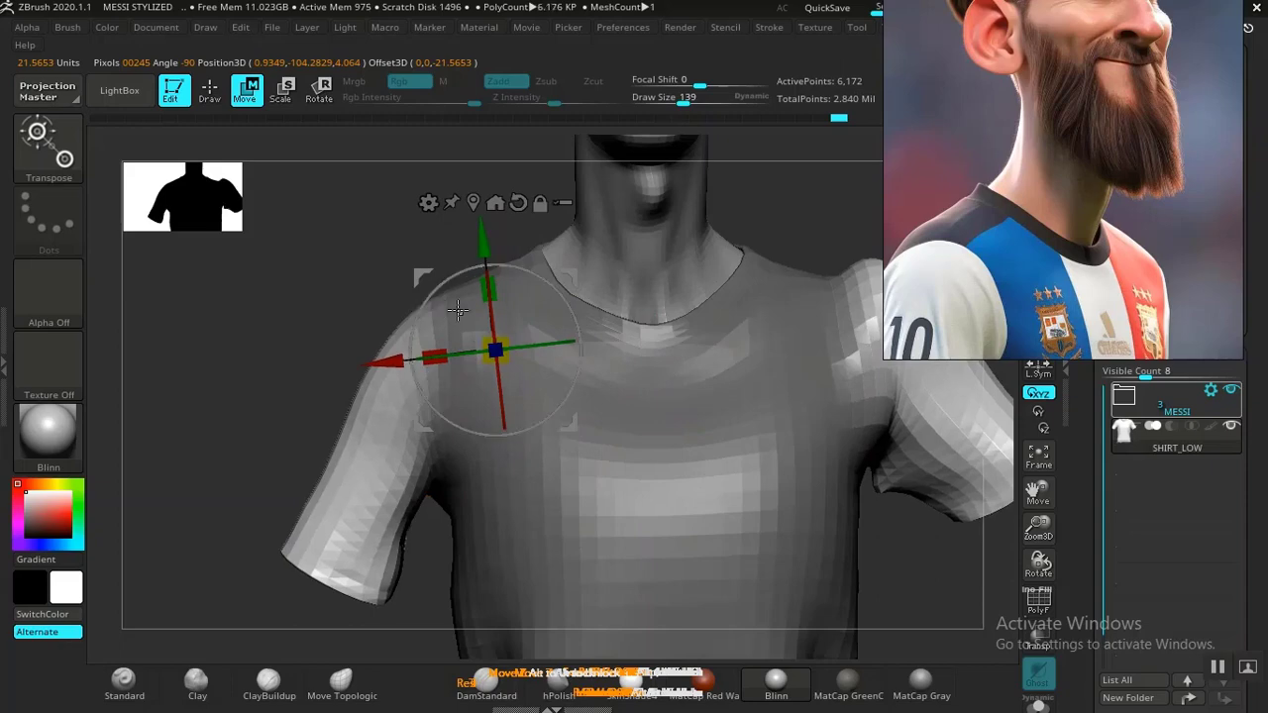
{"action": "key", "text": "ctrl+z"}
{"action": "key", "text": "q"}
Set the Move Topological draw size to 203, pull both sleeves in toward the torso and round out the shoulders.
{"action": "left_click_drag", "start_coordinate": [408, 270], "coordinate": [424, 296], "text": "alt"}
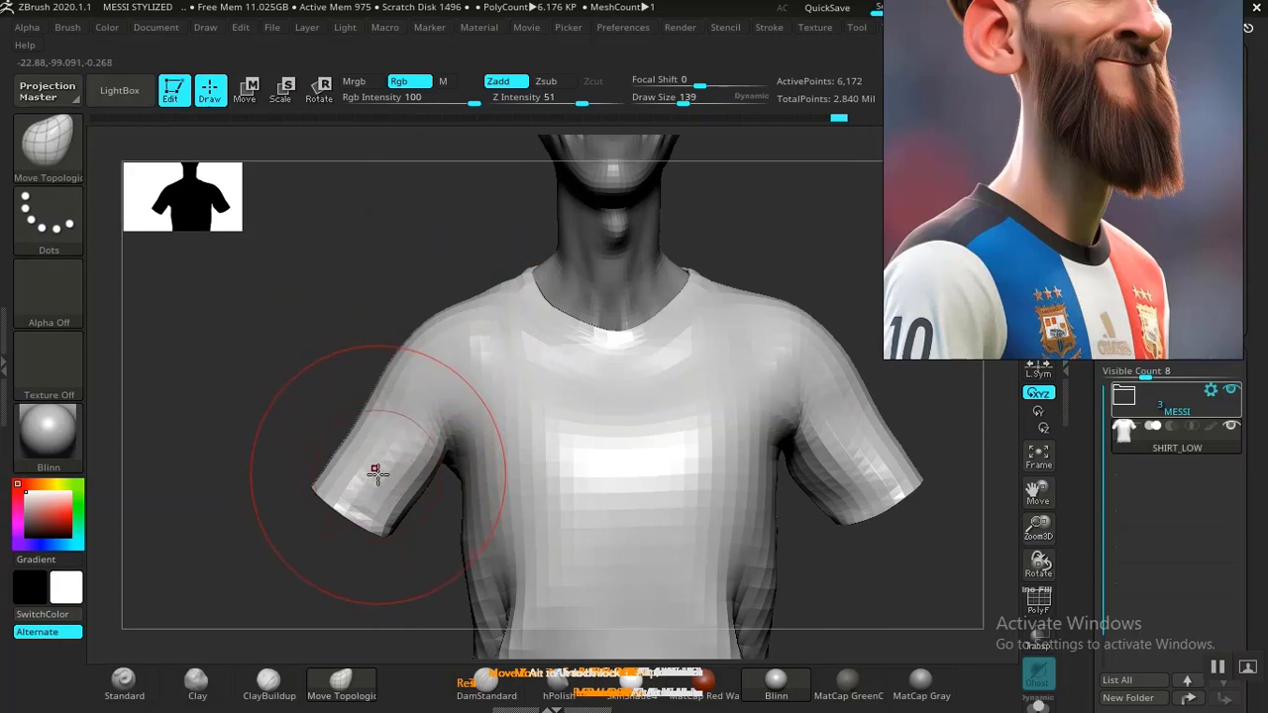
{"action": "key", "text": "bracketright"}
{"action": "key", "text": "bracketright"}
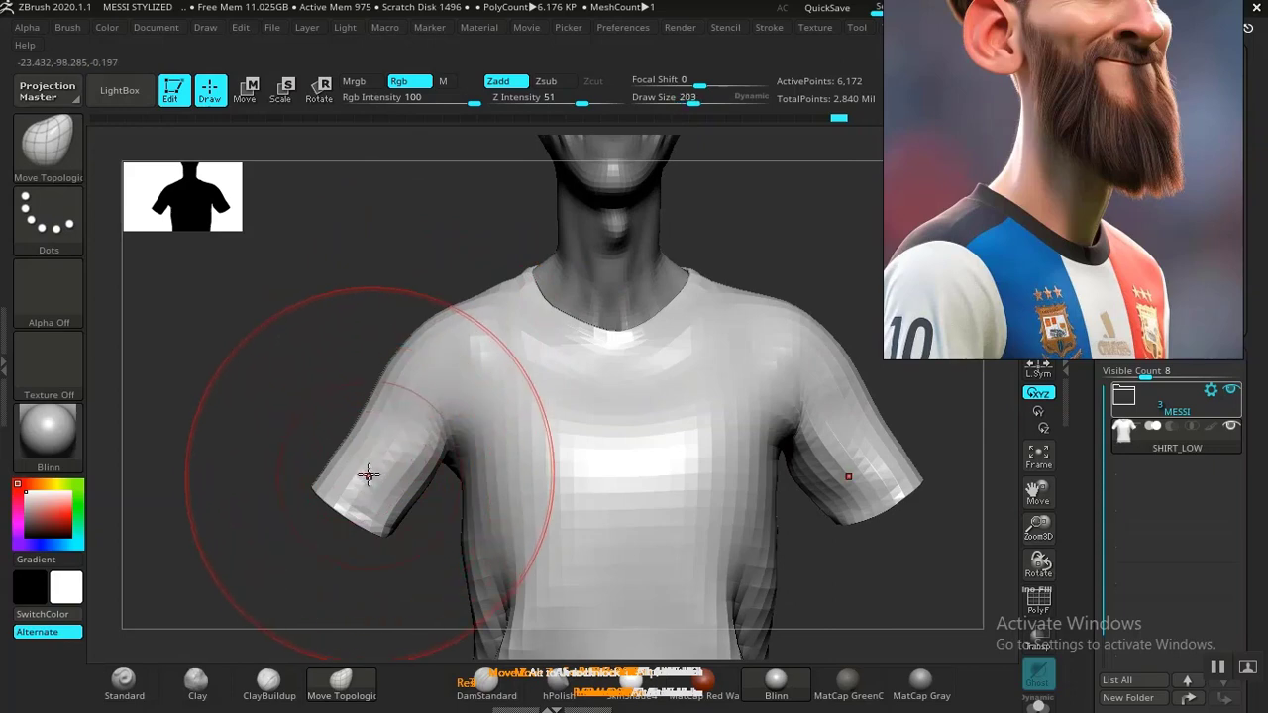
{"action": "left_click_drag", "start_coordinate": [339, 506], "coordinate": [370, 501]}
{"action": "left_click_drag", "start_coordinate": [383, 426], "coordinate": [392, 420]}
{"action": "left_click_drag", "start_coordinate": [400, 372], "coordinate": [443, 322]}
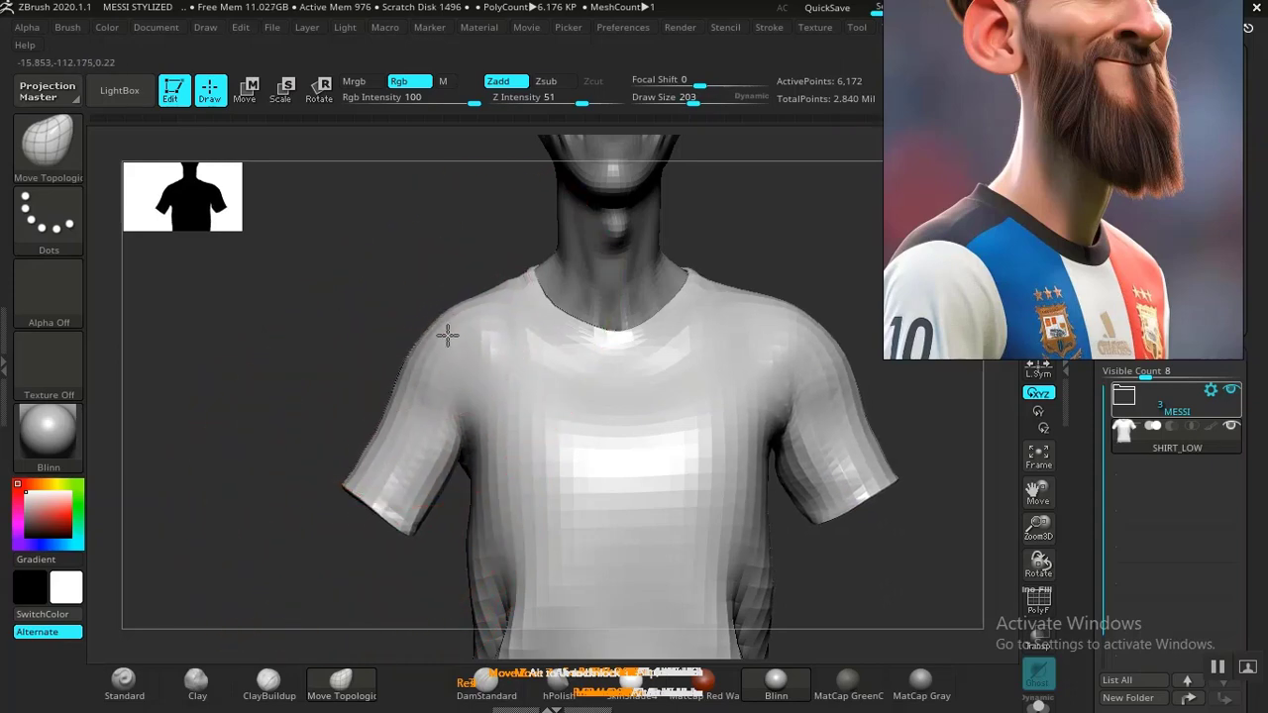
Enlarge the Move Topological draw size to 267 and undo the last adjustment to the shirt.
{"action": "key", "text": "bracketright"}
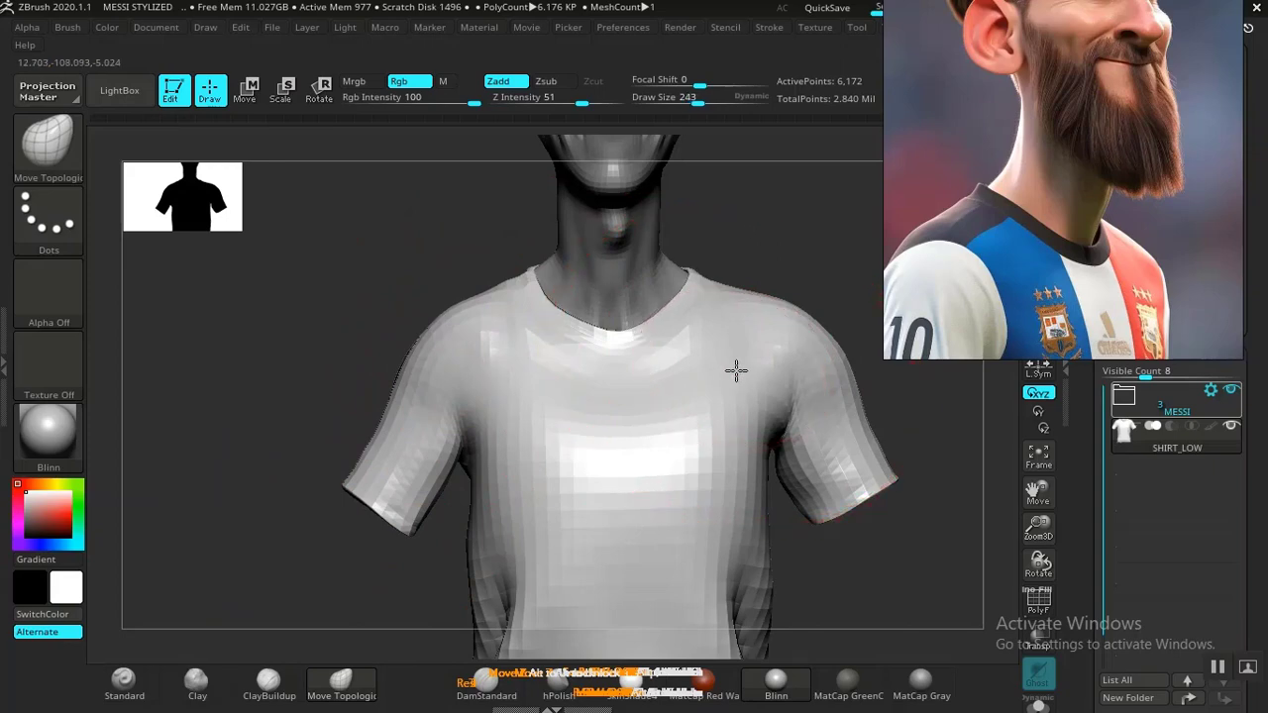
{"action": "key", "text": "bracketright"}
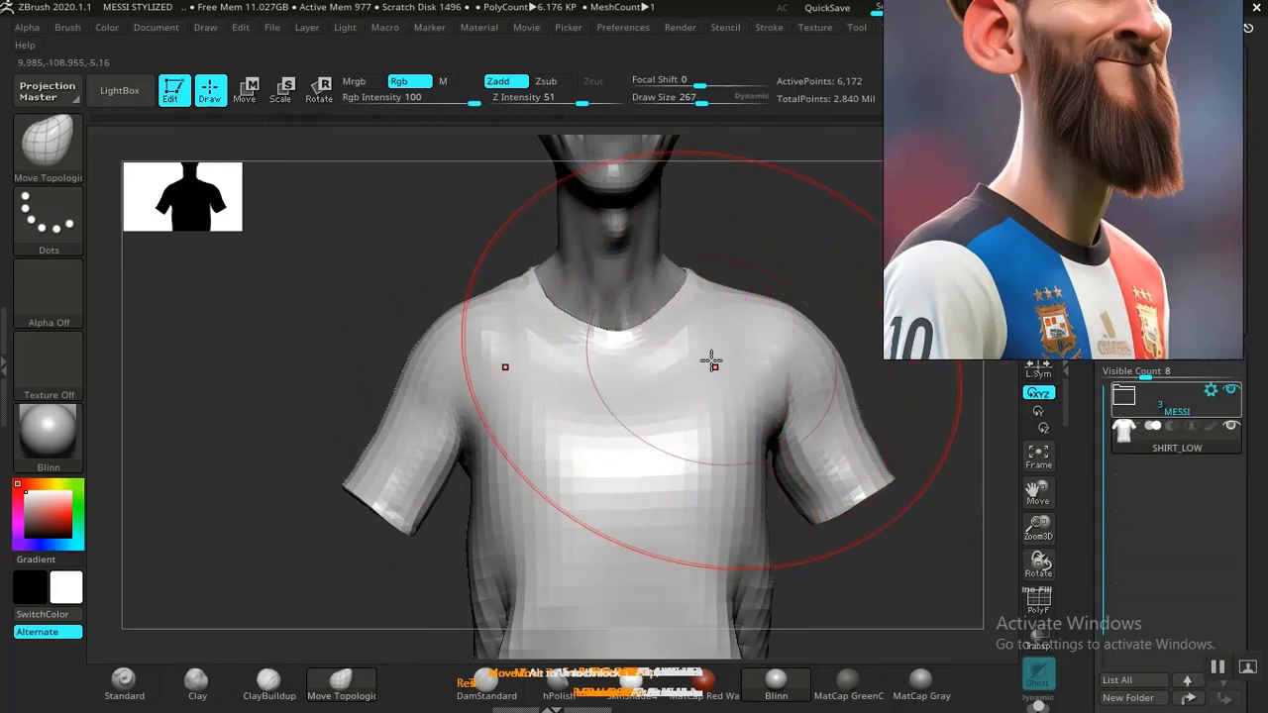
{"action": "key", "text": "ctrl+z"}
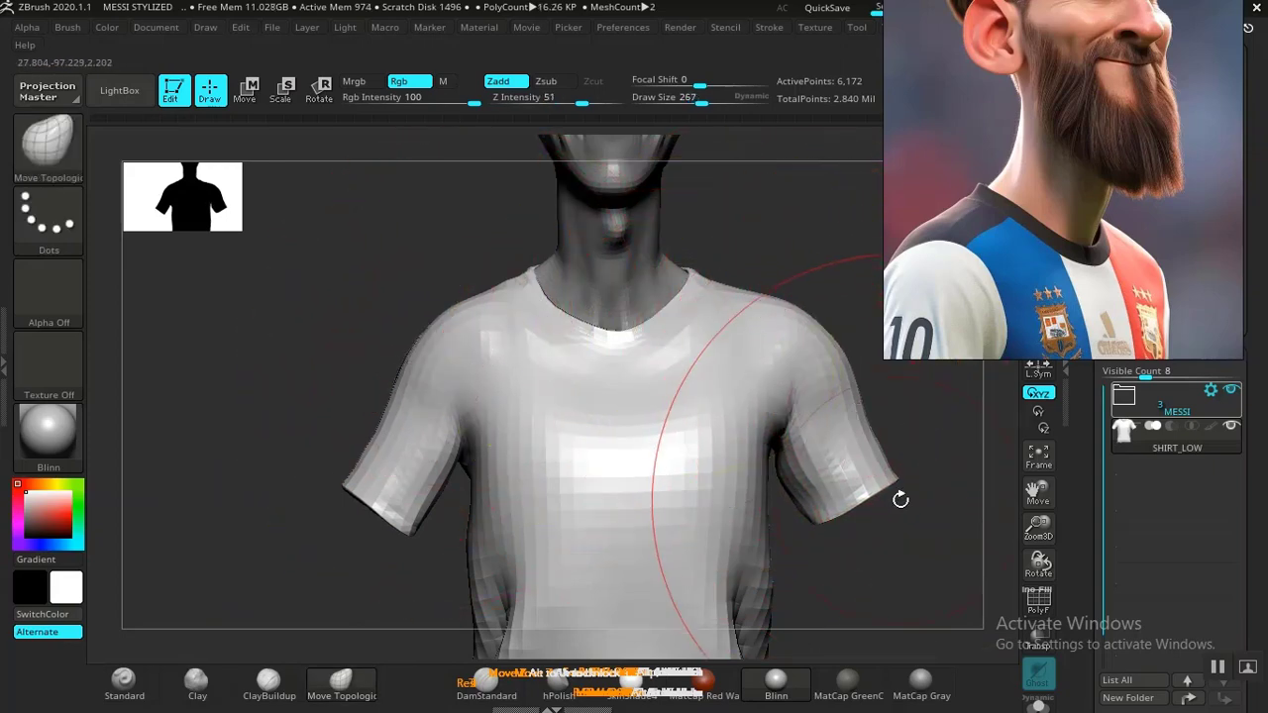
Examine the fit of the shirt's shoulders, sleeves and neckline on the body from front, side and three-quarter views.
{"action": "mouse_move", "coordinate": [900, 501]}
{"action": "left_mouse_down"}
{"action": "mouse_move", "coordinate": [887, 491]}
{"action": "mouse_move", "coordinate": [983, 447]}
{"action": "mouse_move", "coordinate": [907, 448]}
{"action": "left_mouse_up"}
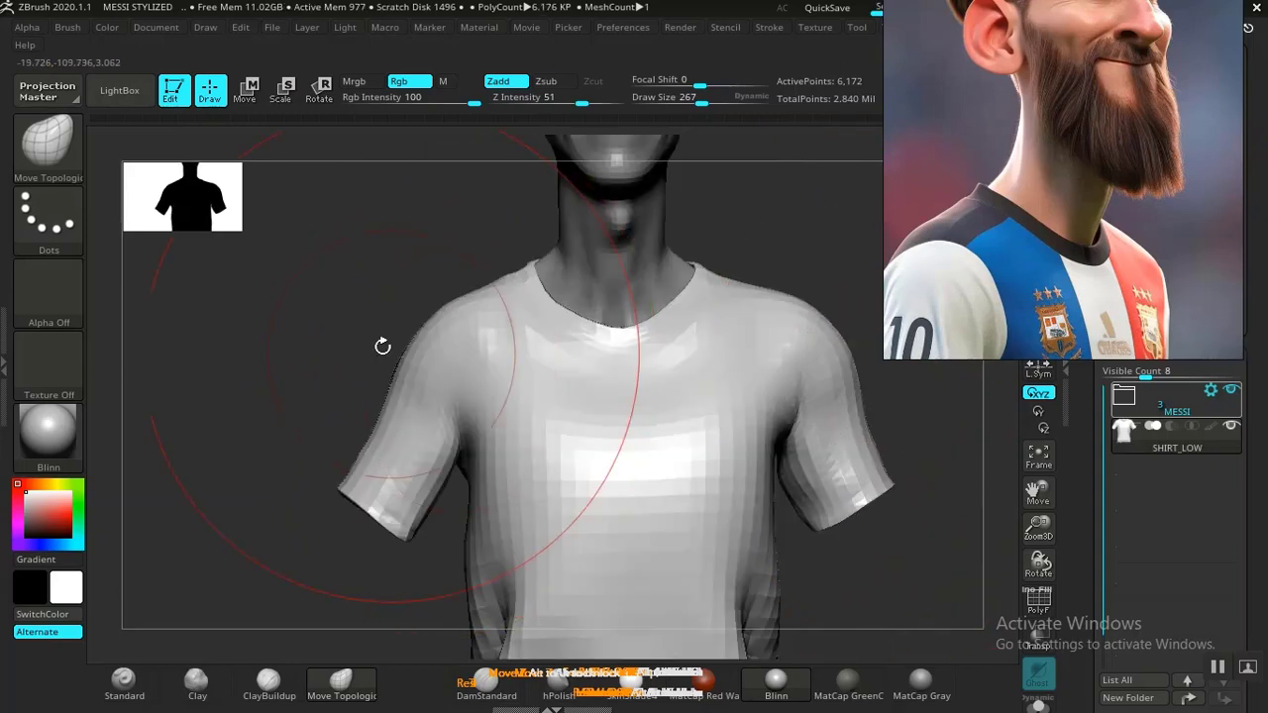
{"action": "left_click_drag", "start_coordinate": [320, 307], "coordinate": [307, 490], "text": "alt"}
{"action": "left_click_drag", "start_coordinate": [320, 385], "coordinate": [373, 317]}
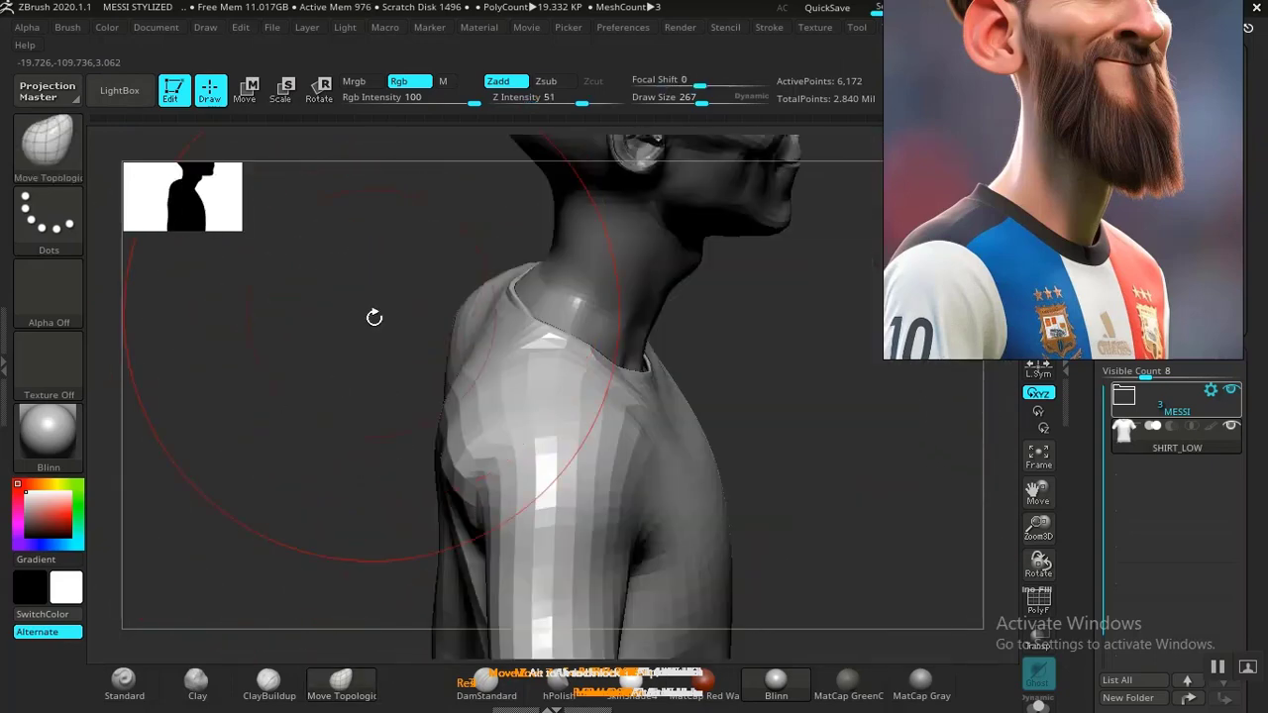
{"action": "left_click_drag", "start_coordinate": [413, 396], "coordinate": [736, 397]}
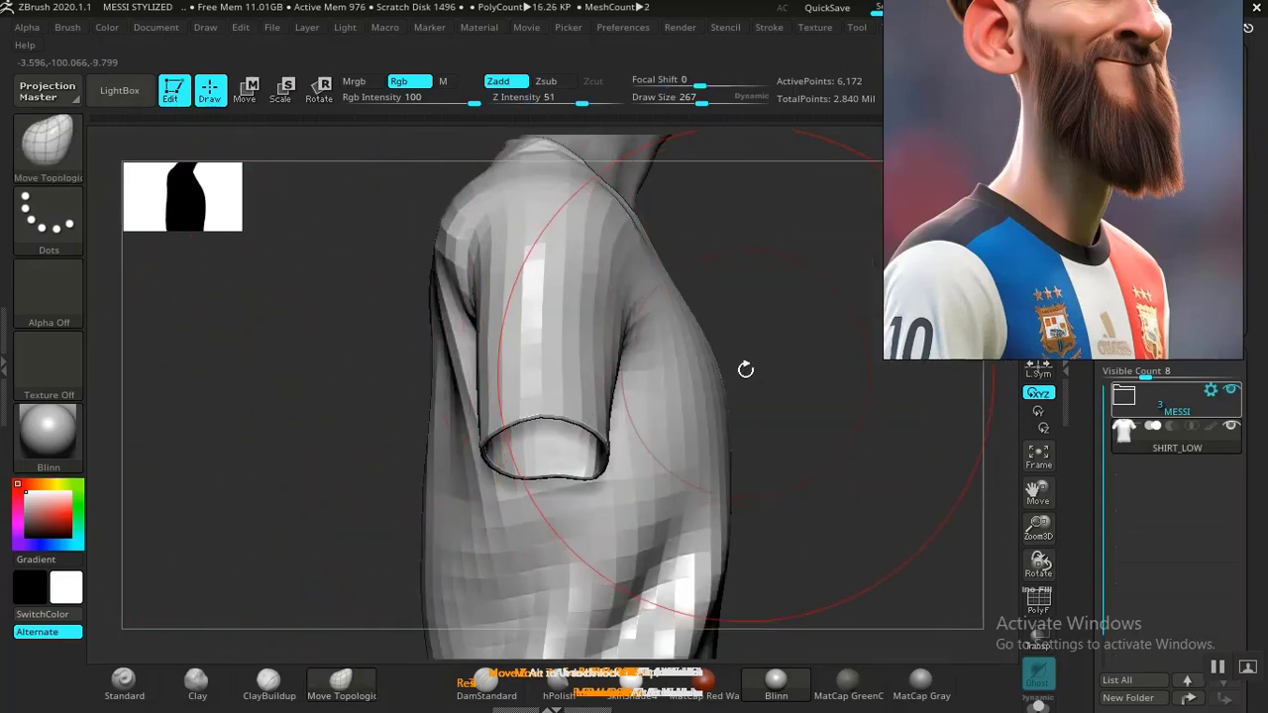
{"action": "left_click_drag", "start_coordinate": [798, 282], "coordinate": [688, 431]}
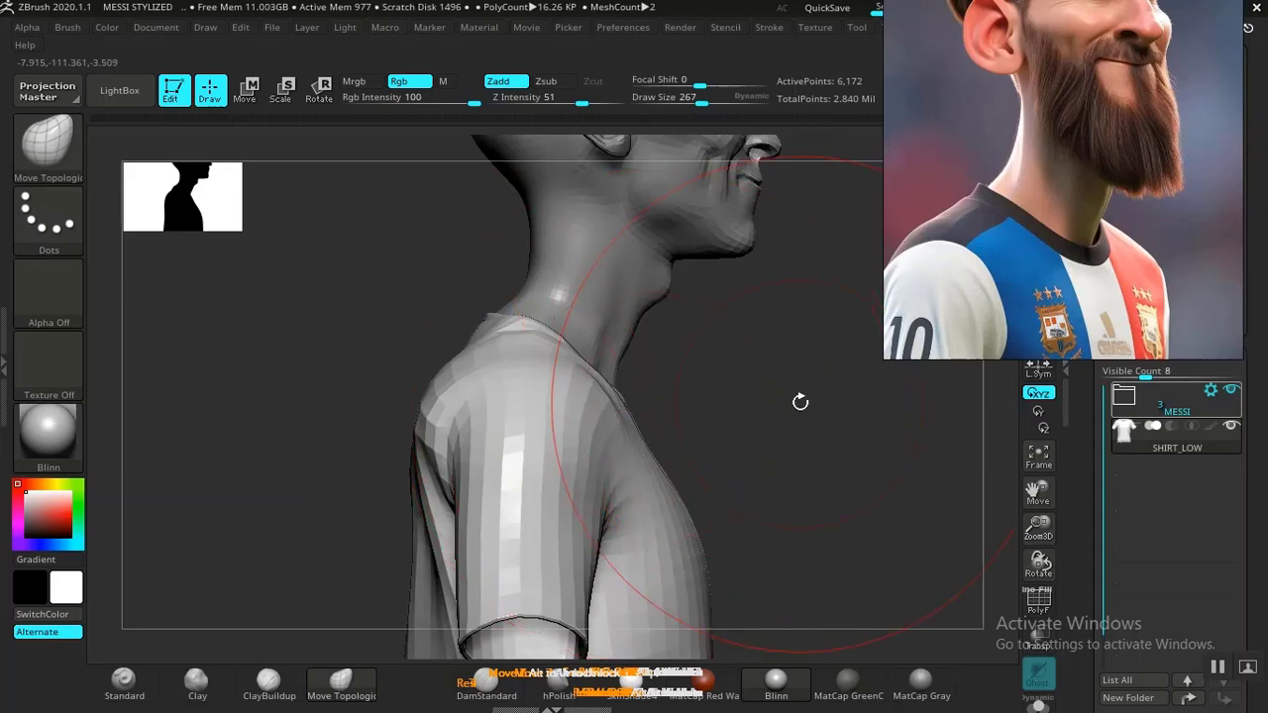
{"action": "left_click_drag", "start_coordinate": [801, 403], "coordinate": [725, 404]}
{"action": "left_click_drag", "start_coordinate": [594, 312], "coordinate": [786, 442], "text": "alt"}
{"action": "left_click_drag", "start_coordinate": [684, 332], "coordinate": [769, 415], "text": "alt"}
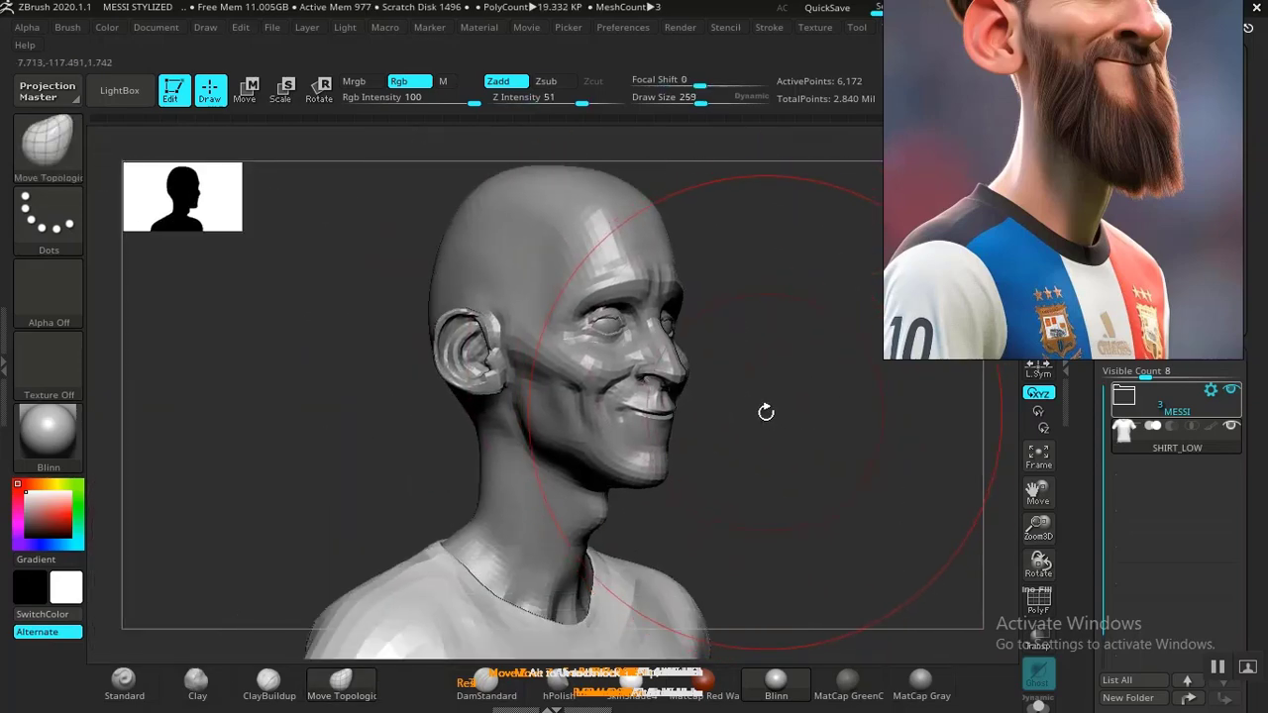
Reduce the Move Topological draw size to 99 and adjust the shirt's collar around the neck.
{"action": "left_click_drag", "start_coordinate": [773, 474], "coordinate": [676, 473]}
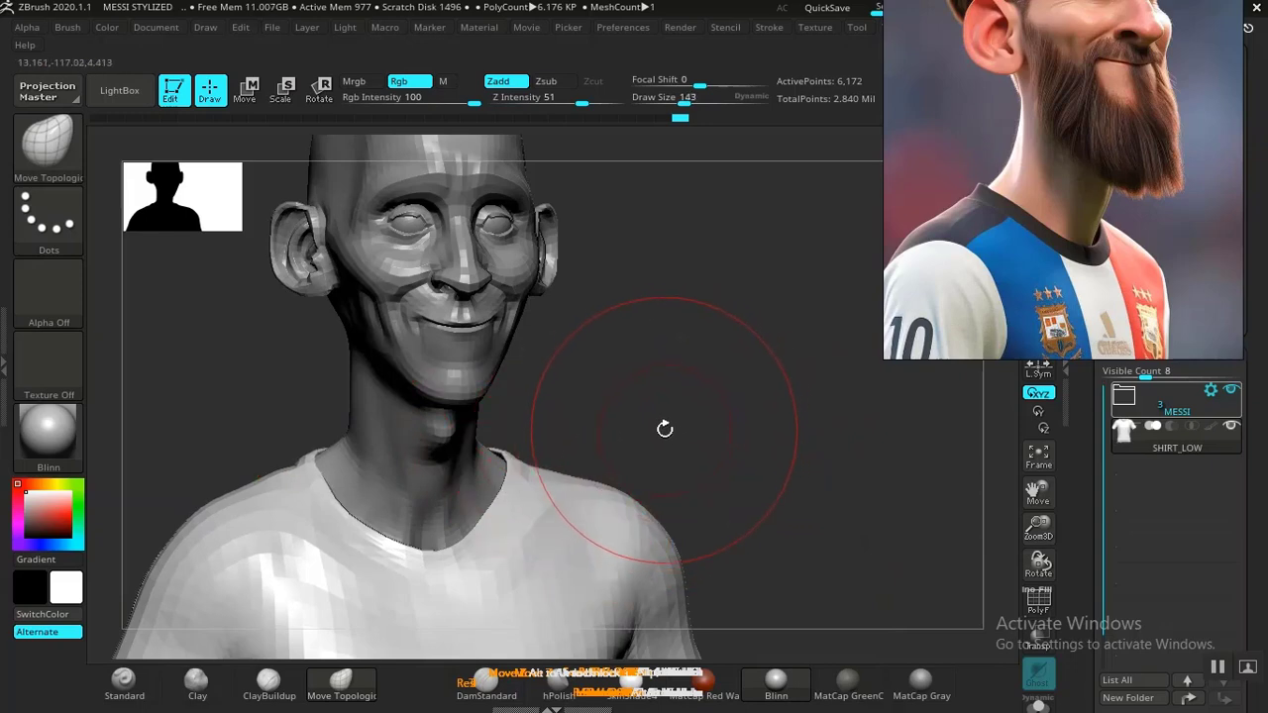
{"action": "left_click_drag", "start_coordinate": [710, 408], "coordinate": [616, 415]}
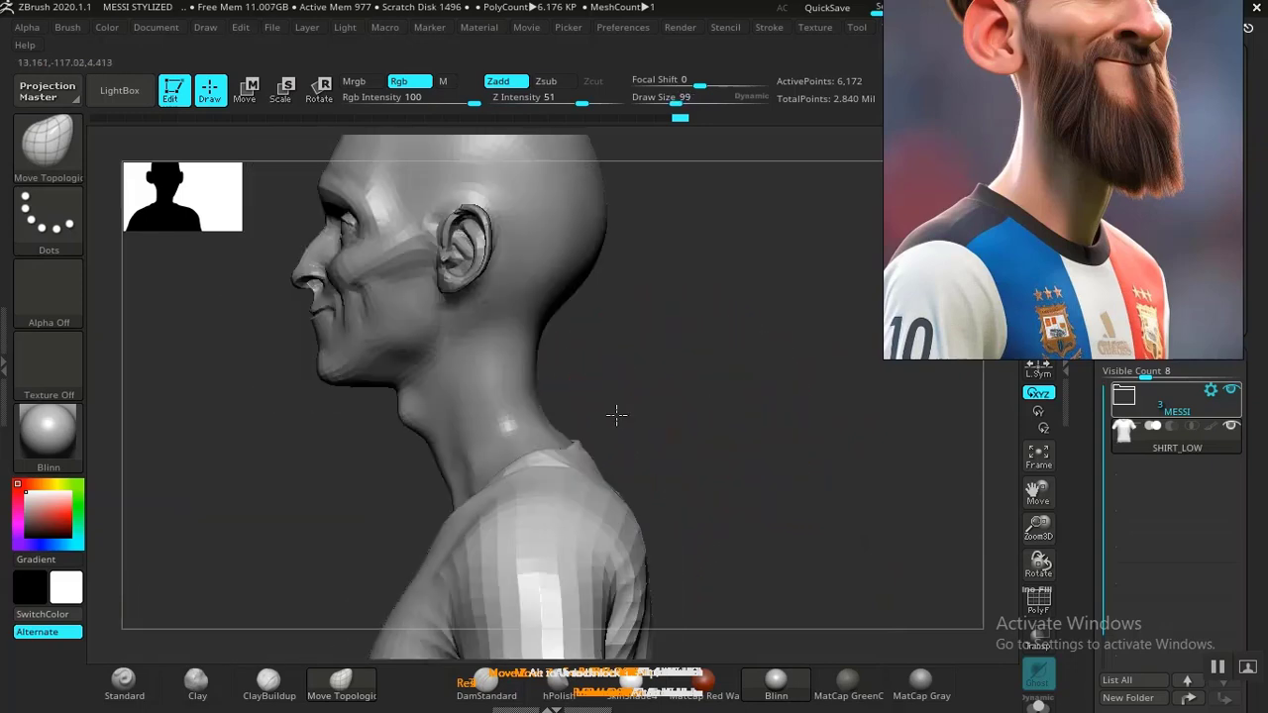
{"action": "left_click_drag", "start_coordinate": [701, 418], "coordinate": [592, 423]}
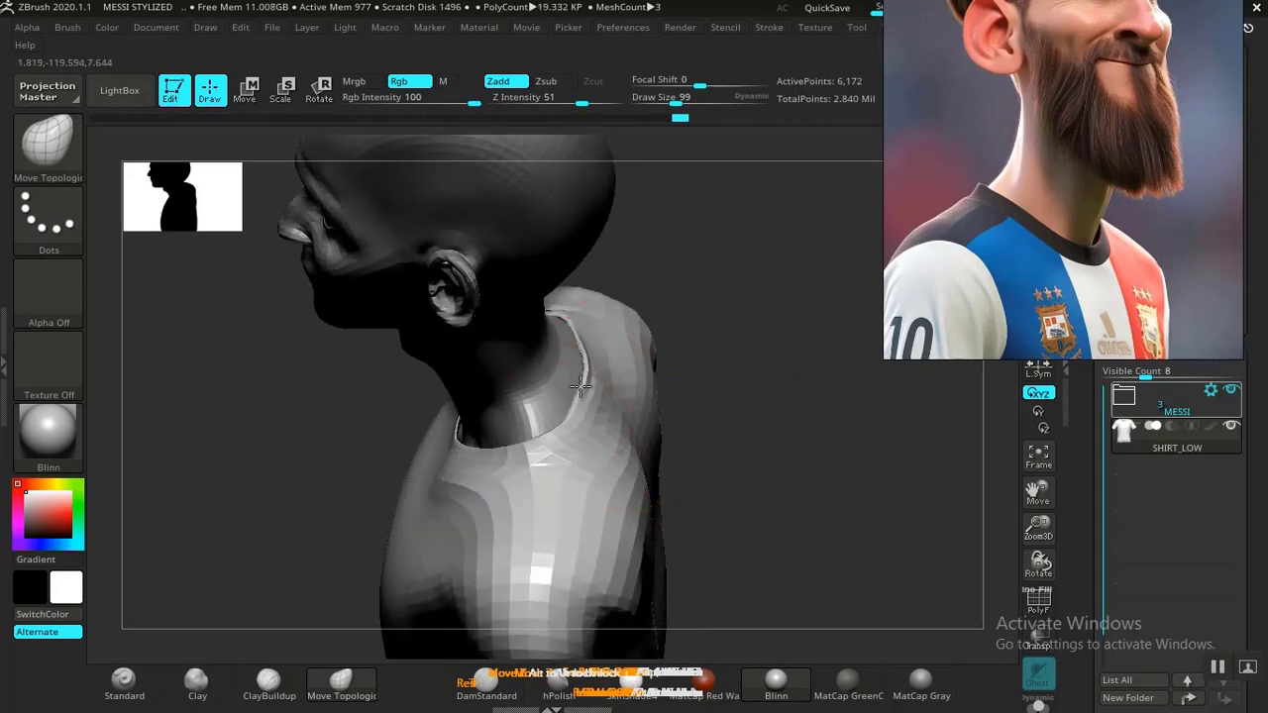
{"action": "mouse_move", "coordinate": [716, 431]}
{"action": "left_mouse_down"}
{"action": "mouse_move", "coordinate": [784, 354]}
{"action": "mouse_move", "coordinate": [695, 470]}
{"action": "mouse_move", "coordinate": [715, 410]}
{"action": "left_mouse_up"}
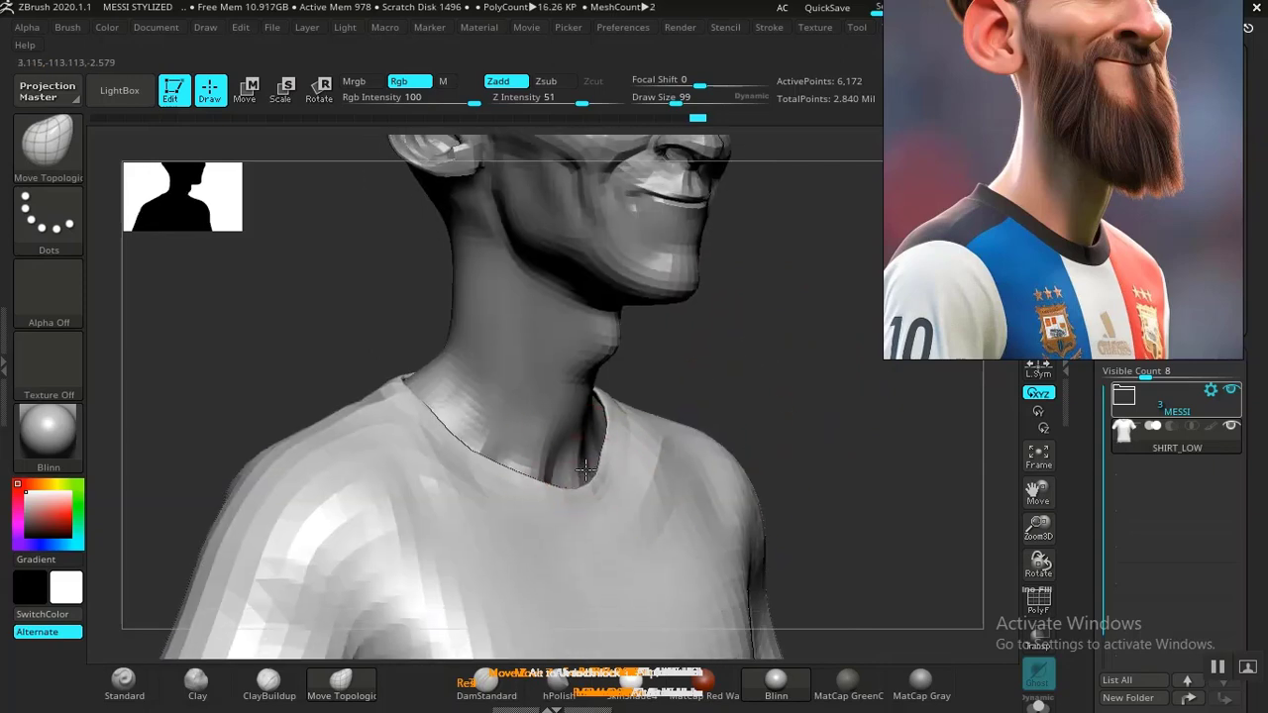
Smooth the front of the shirt and refine its chest shape with Move Topological at draw size 131.
{"action": "mouse_move", "coordinate": [656, 468]}
{"action": "left_mouse_down"}
{"action": "mouse_move", "coordinate": [739, 382]}
{"action": "mouse_move", "coordinate": [713, 459]}
{"action": "mouse_move", "coordinate": [682, 354]}
{"action": "mouse_move", "coordinate": [712, 401]}
{"action": "mouse_move", "coordinate": [694, 340]}
{"action": "mouse_move", "coordinate": [528, 465]}
{"action": "left_mouse_up"}
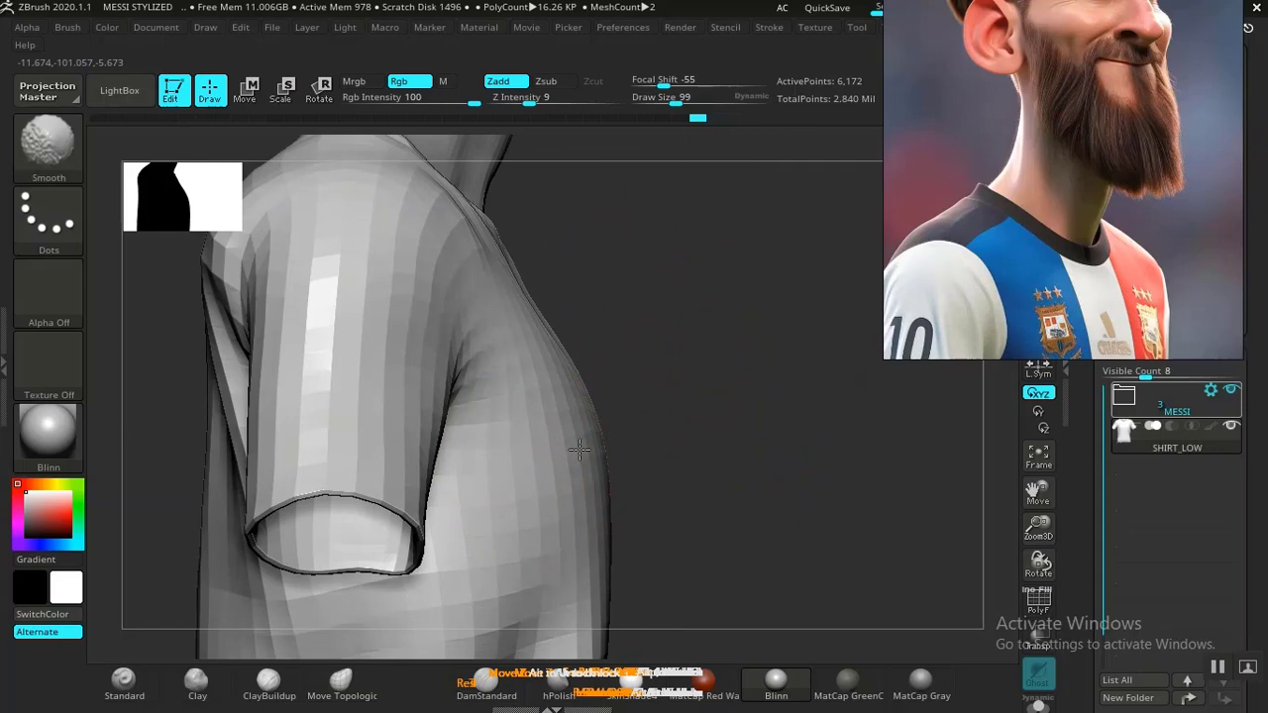
{"action": "mouse_move", "coordinate": [700, 389]}
{"action": "left_mouse_down"}
{"action": "mouse_move", "coordinate": [652, 406]}
{"action": "mouse_move", "coordinate": [630, 353]}
{"action": "left_mouse_up"}
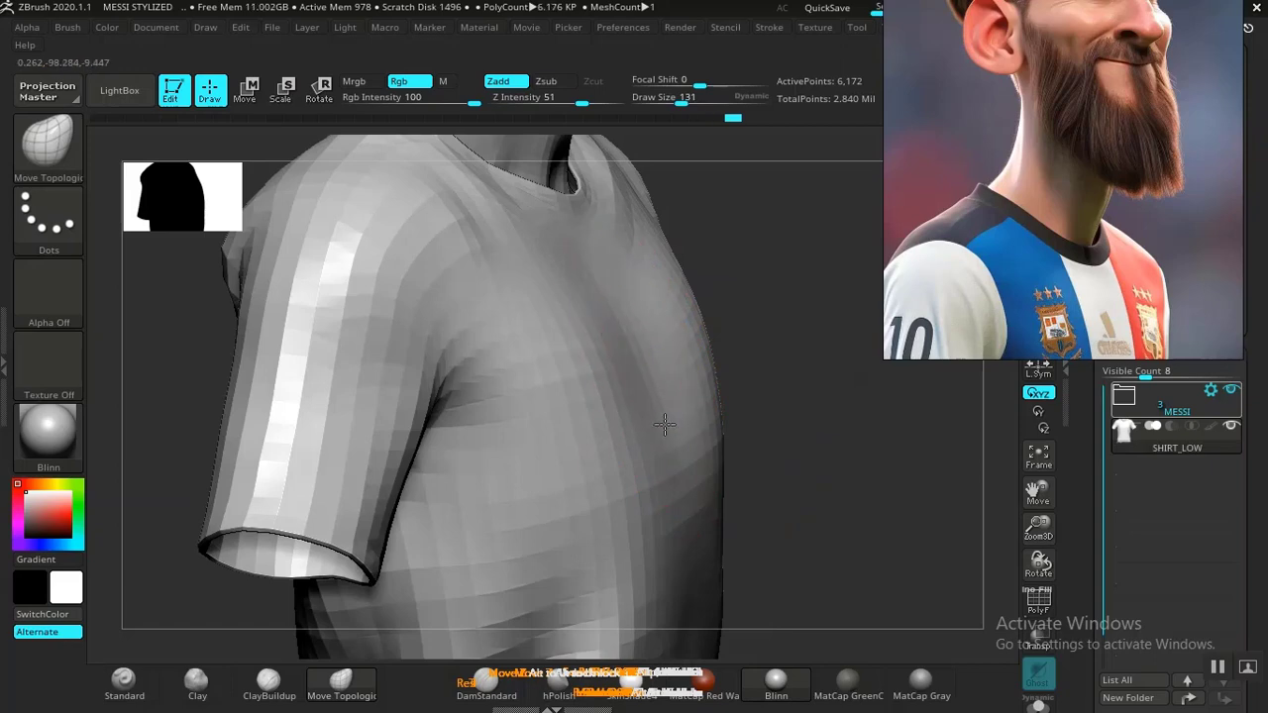
{"action": "left_click_drag", "start_coordinate": [732, 367], "coordinate": [720, 462], "text": "alt"}
{"action": "mouse_move", "coordinate": [742, 382]}
{"action": "left_mouse_down", "text": "alt"}
{"action": "mouse_move", "coordinate": [722, 476]}
{"action": "mouse_move", "coordinate": [761, 427]}
{"action": "mouse_move", "coordinate": [716, 423]}
{"action": "mouse_move", "coordinate": [700, 450]}
{"action": "mouse_move", "coordinate": [757, 459]}
{"action": "mouse_move", "coordinate": [846, 552]}
{"action": "mouse_move", "coordinate": [821, 499]}
{"action": "mouse_move", "coordinate": [855, 507]}
{"action": "left_mouse_up", "text": "alt"}
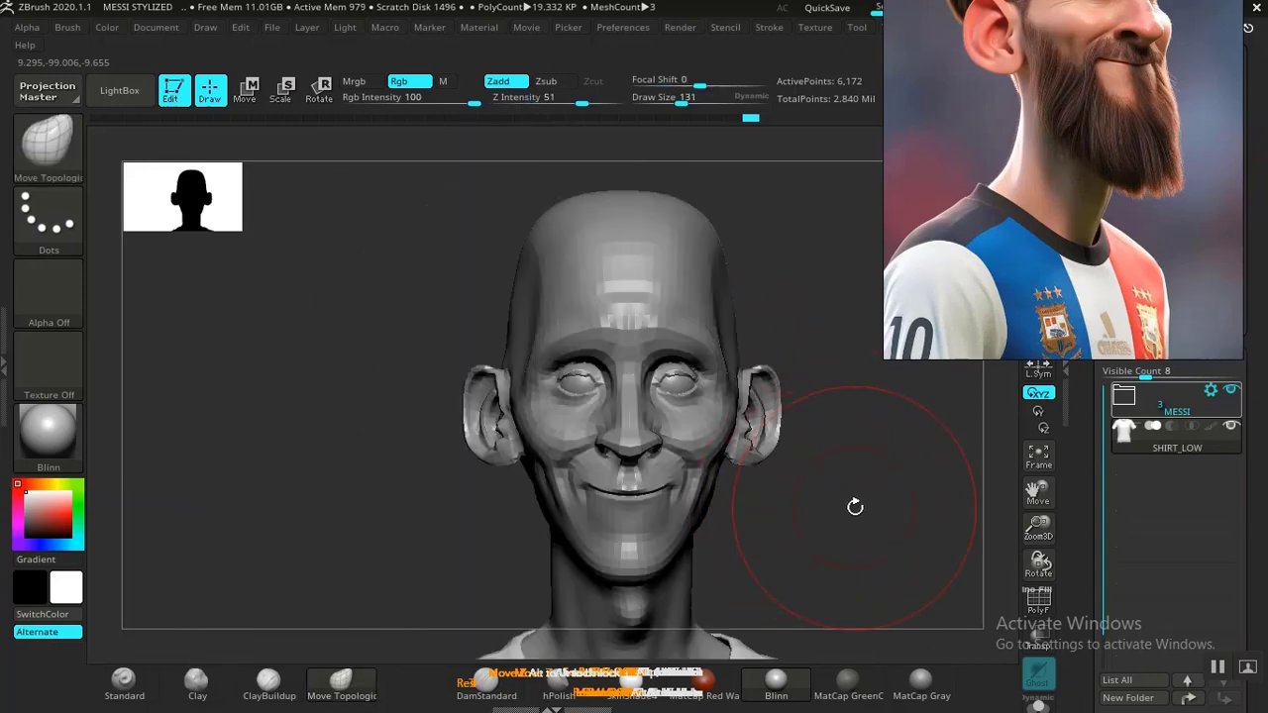
Expand the MESSI subtool folder and make the MAIN MESSI STYLIZED2 head the active subtool.
{"action": "left_click", "coordinate": [1209, 391]}
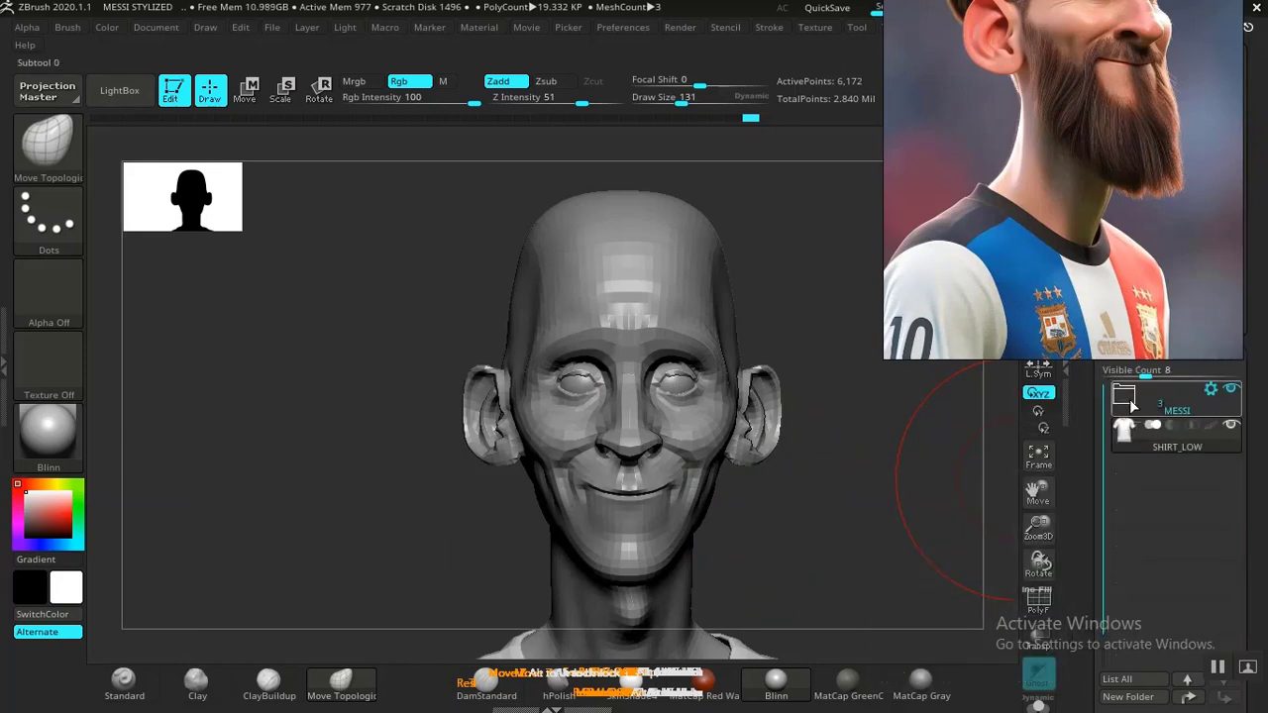
{"action": "left_click", "coordinate": [1133, 405]}
{"action": "left_click", "coordinate": [1179, 486]}
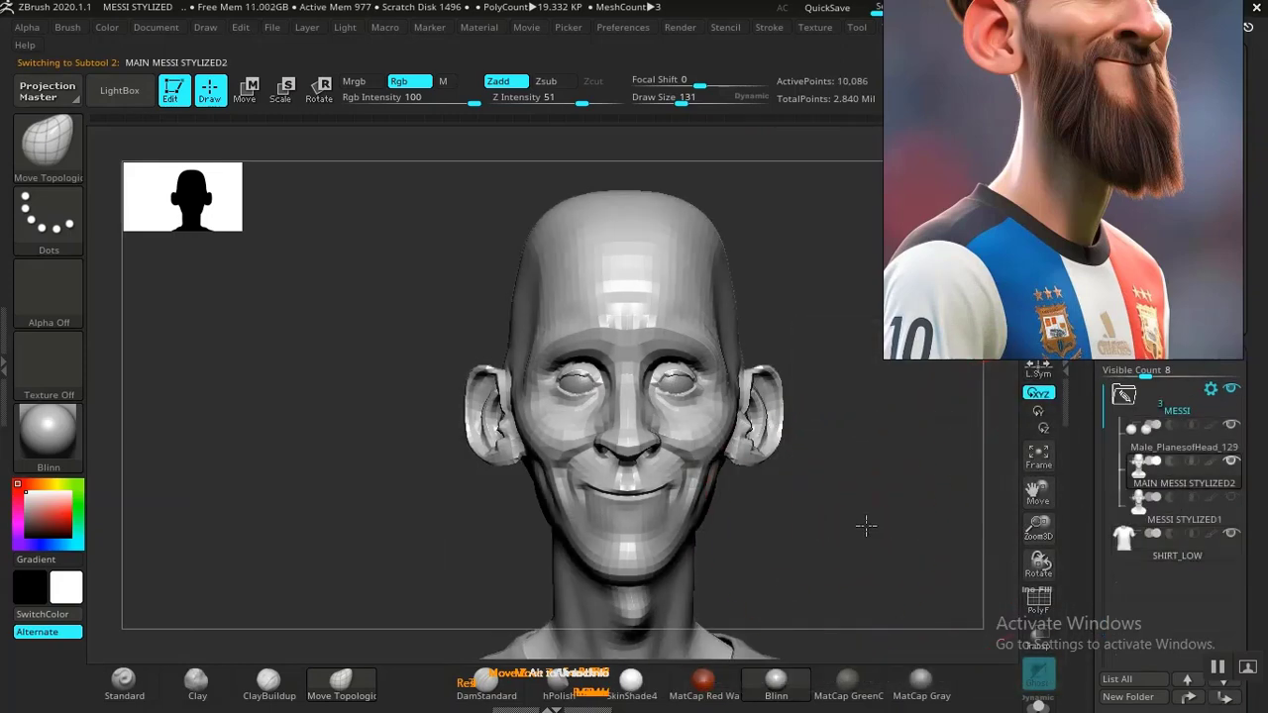